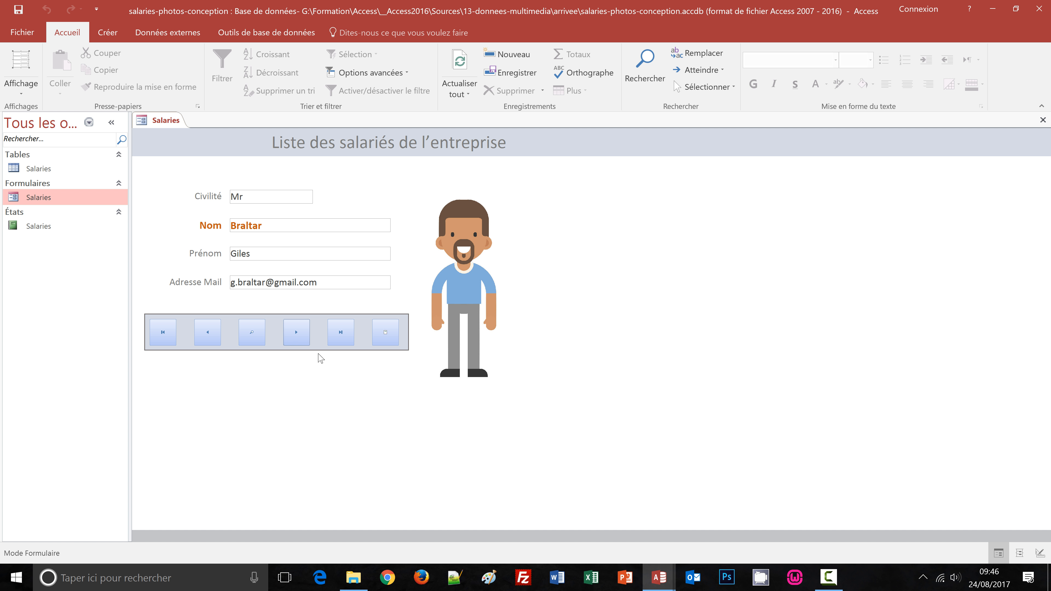
# - Preview the current employee's report from the Salaries form, examine it zoomed in, and close the preview
pyautogui.click(387, 333)
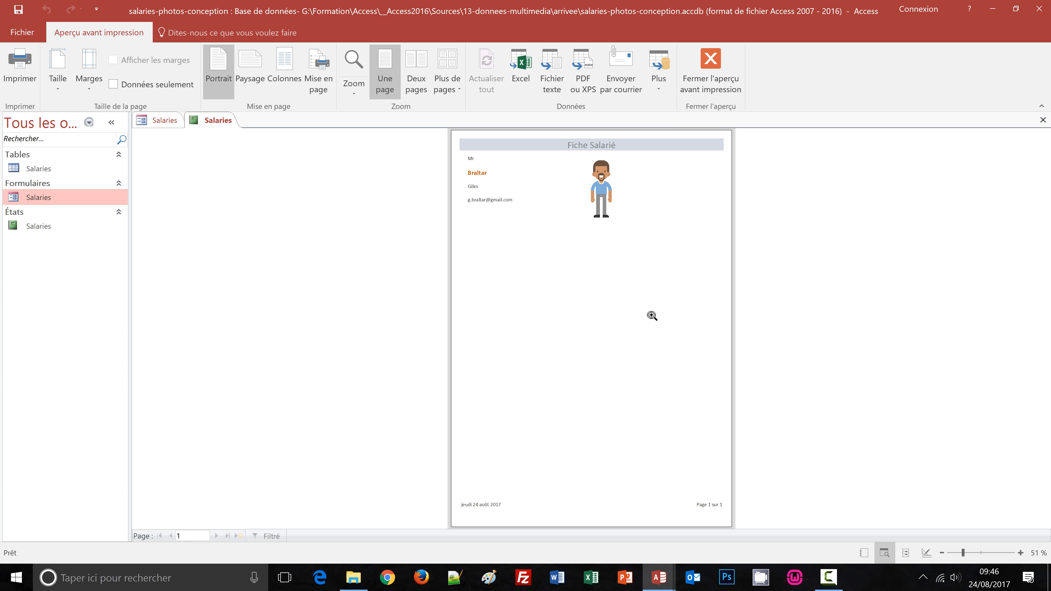
pyautogui.click(629, 209)
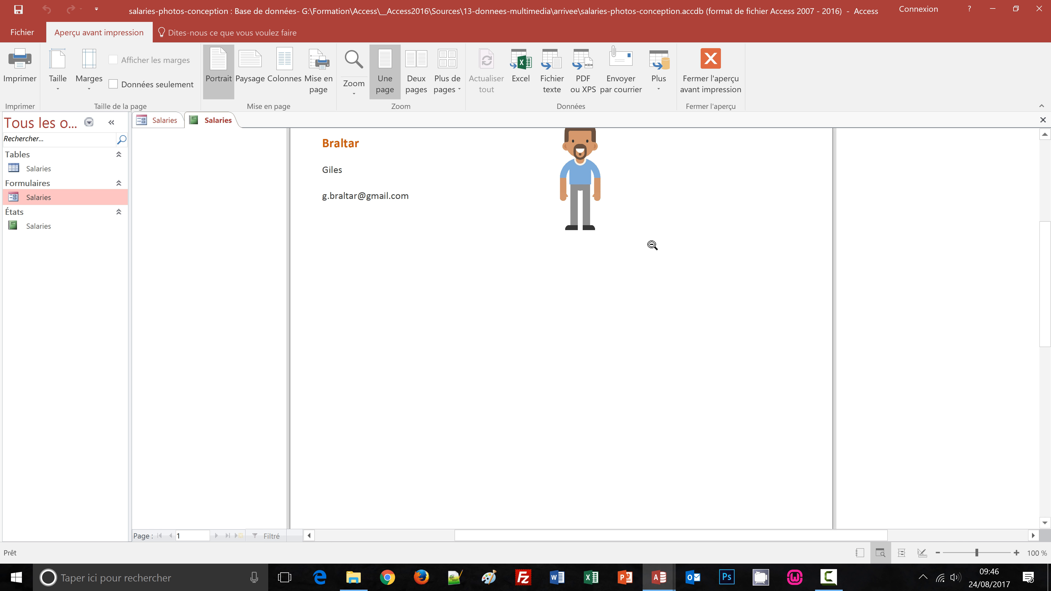
pyautogui.scroll(2, 653, 244)
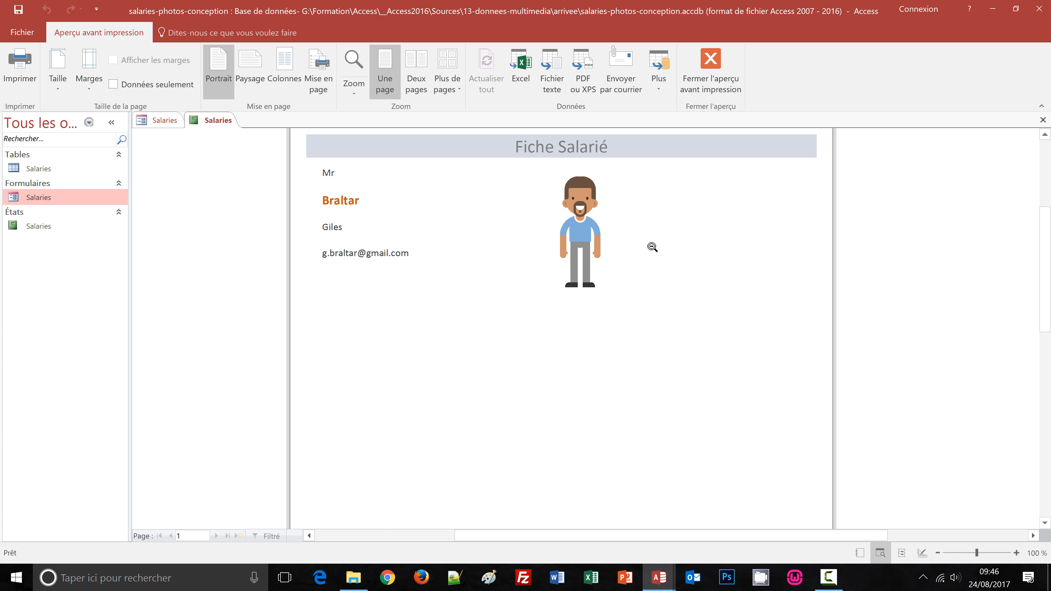
pyautogui.click(719, 92)
# - Switch to the salaries-photos database and open its Salaries table in Design view
pyautogui.moveTo(659, 577)
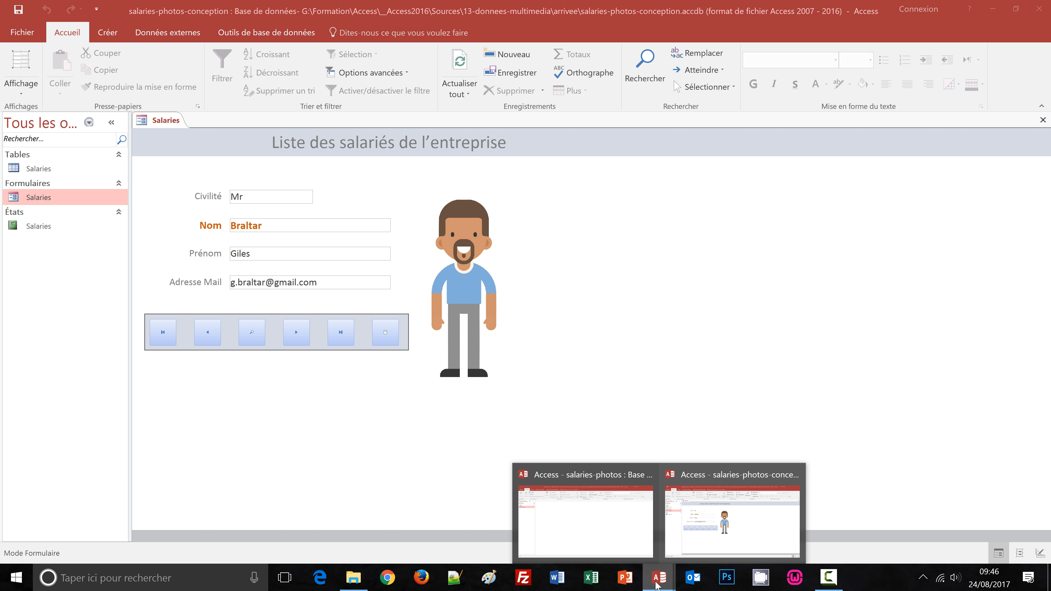
pyautogui.click(603, 543)
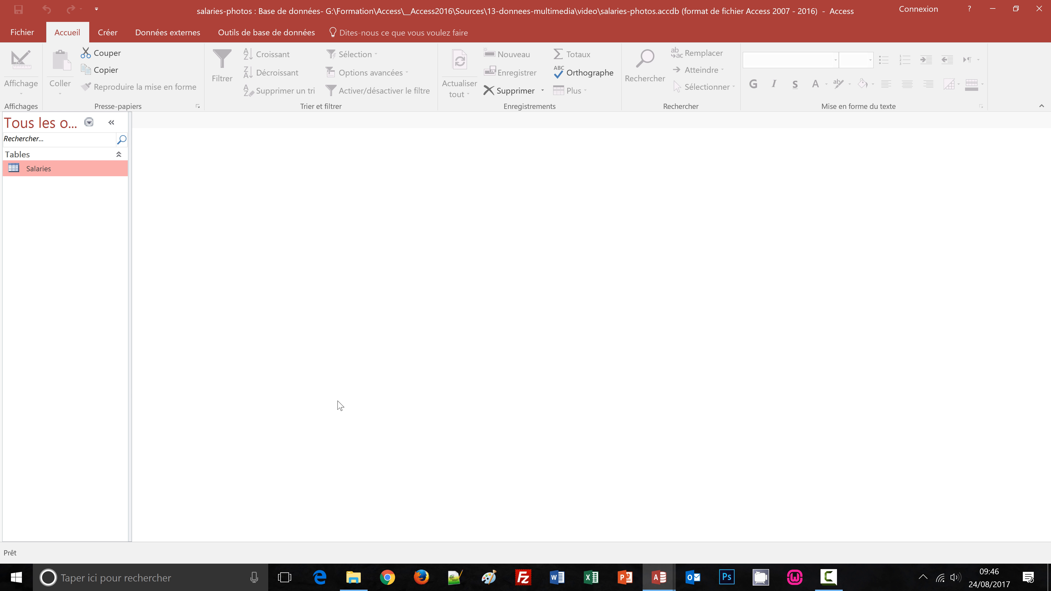
pyautogui.doubleClick(46, 170)
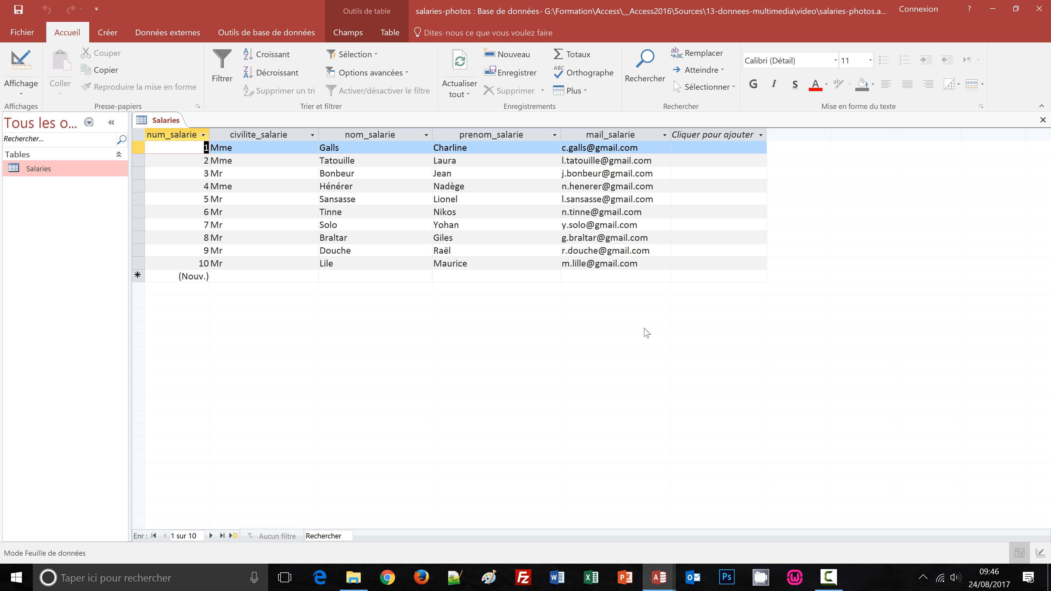
pyautogui.click(22, 95)
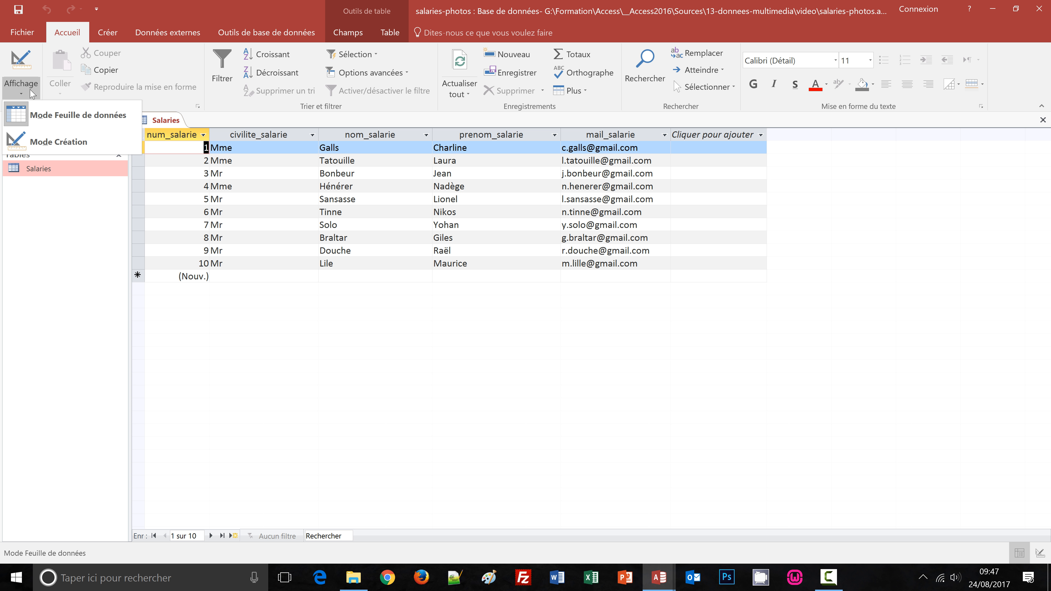
pyautogui.click(67, 146)
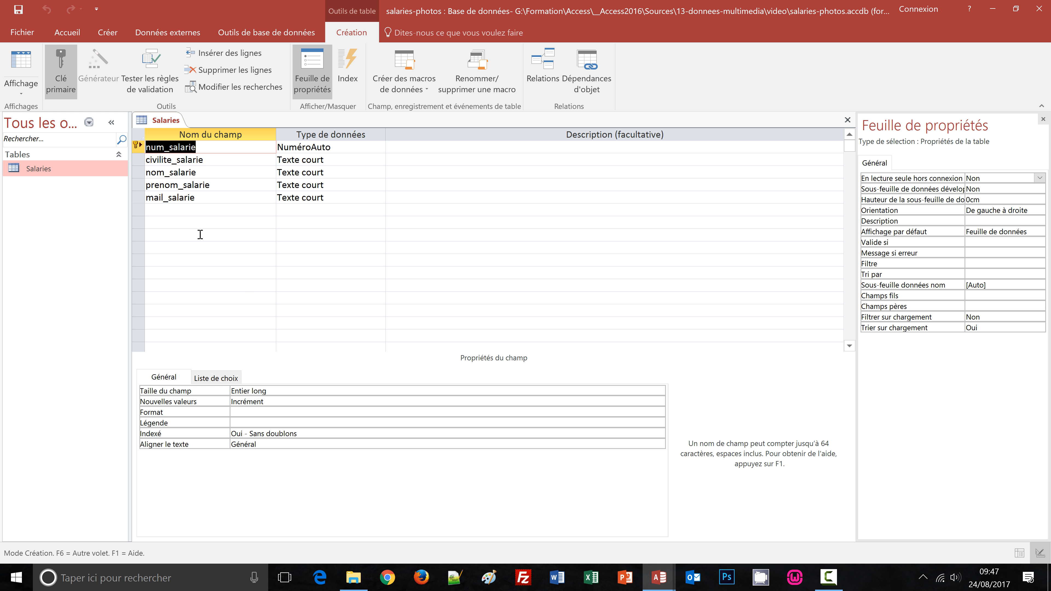
# - Add a photo_salarie field with the Objet OLE data type, then save and close the Salaries table
pyautogui.click(179, 211)
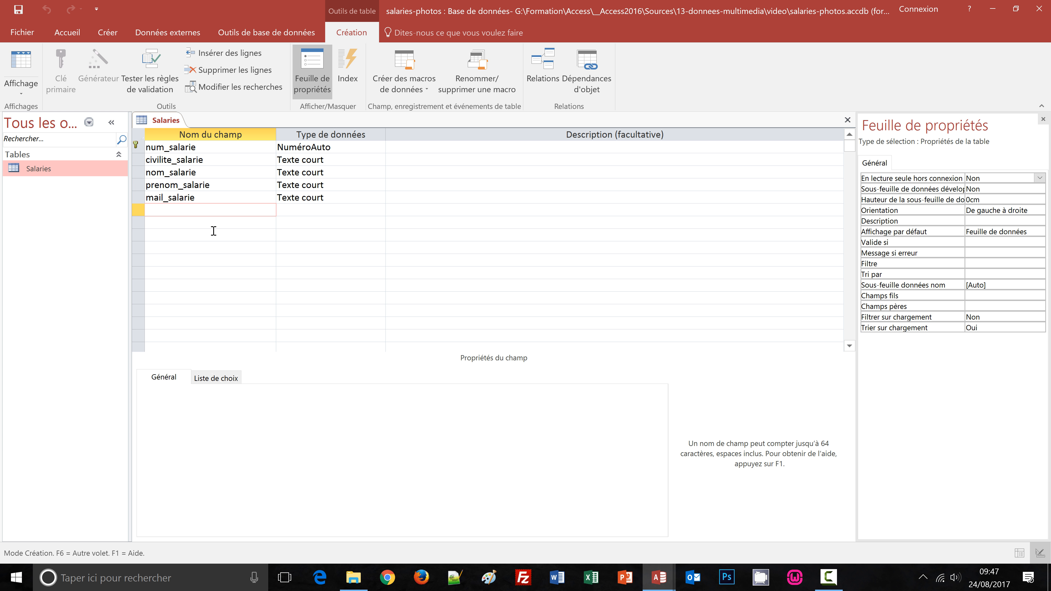
pyautogui.write('photo_salarie')
pyautogui.press('Tab')
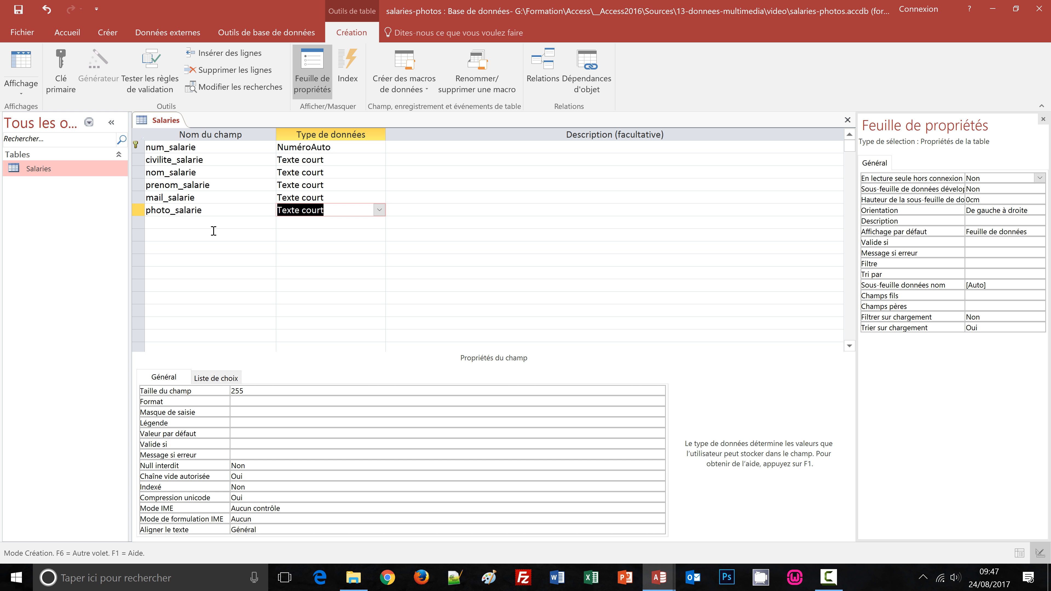
pyautogui.click(379, 210)
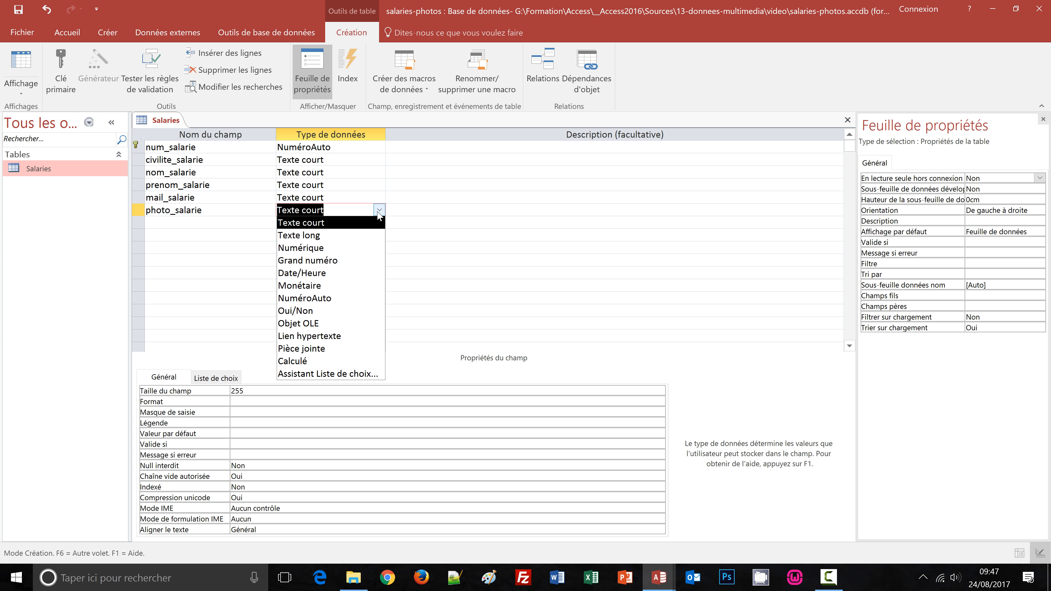
pyautogui.click(311, 323)
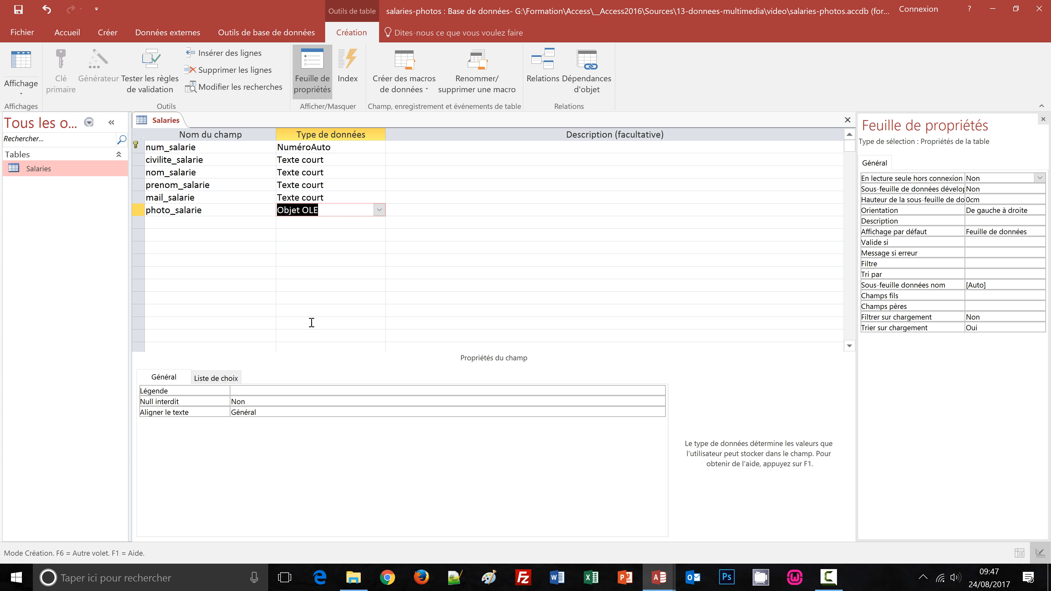
pyautogui.hotkey('ctrl', 's')
pyautogui.click(848, 120)
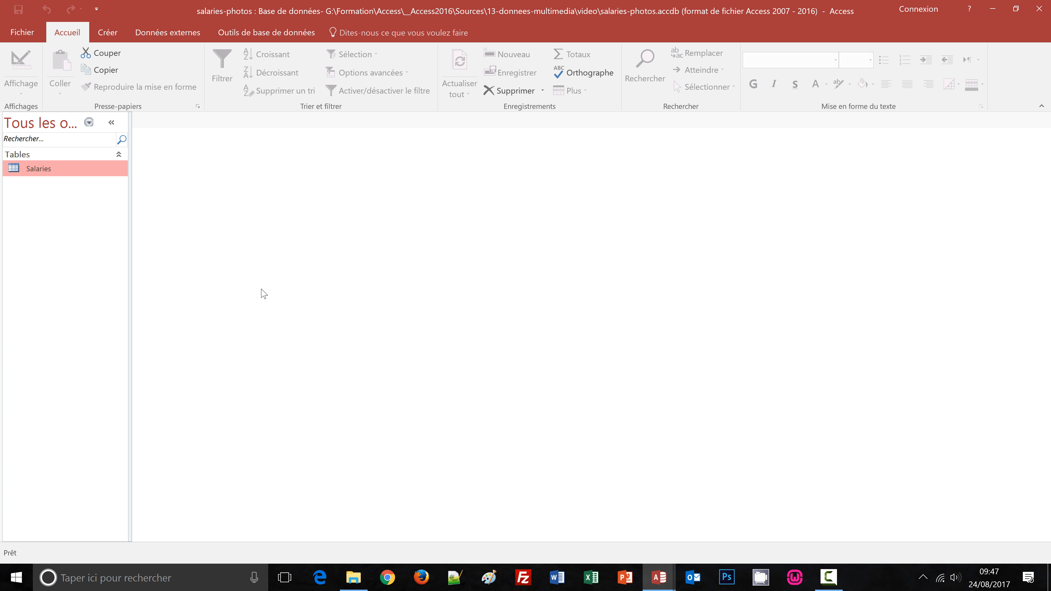
# - Create a Colonne simple form titled Salaries with the form wizard, including all fields of the Salaries table
pyautogui.click(107, 35)
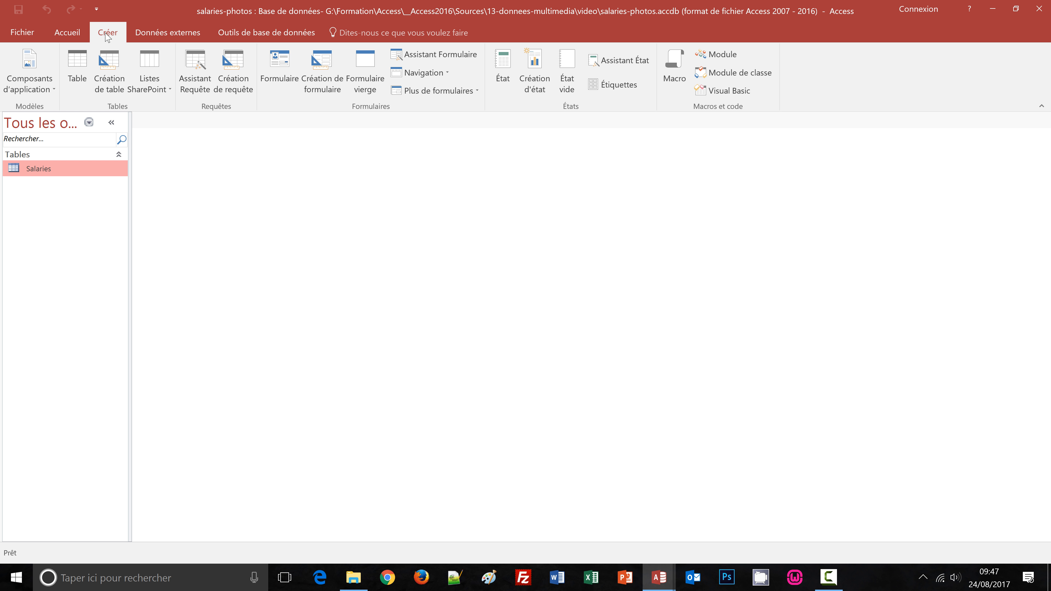
pyautogui.click(433, 58)
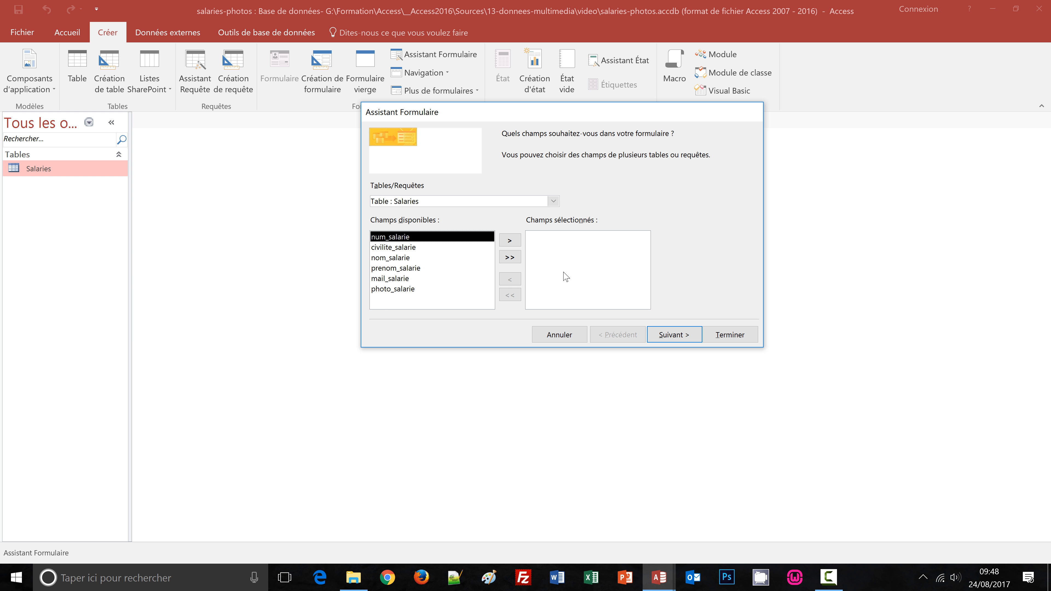
pyautogui.click(510, 257)
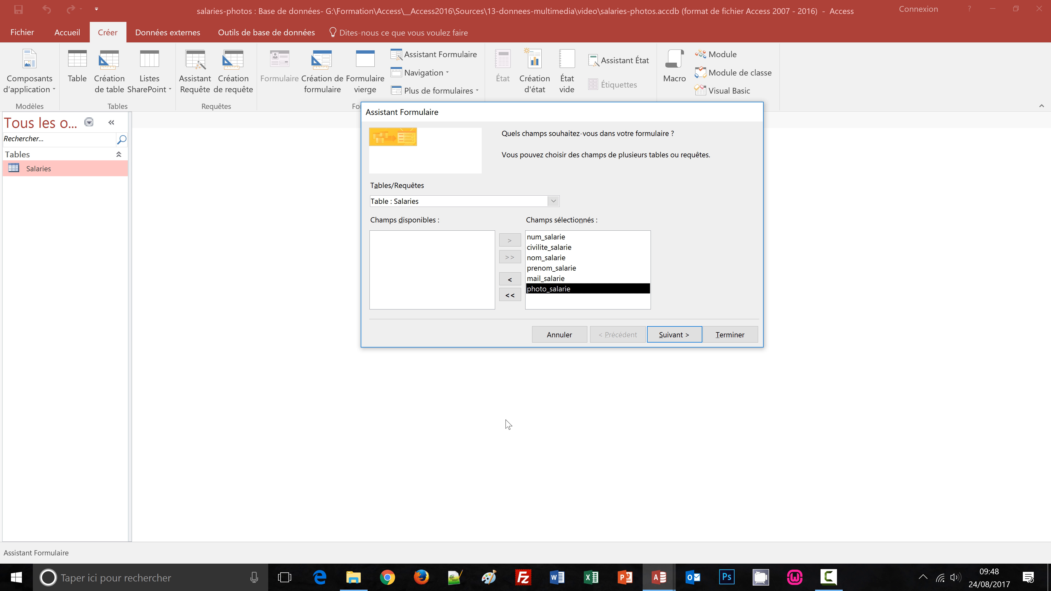
pyautogui.click(677, 336)
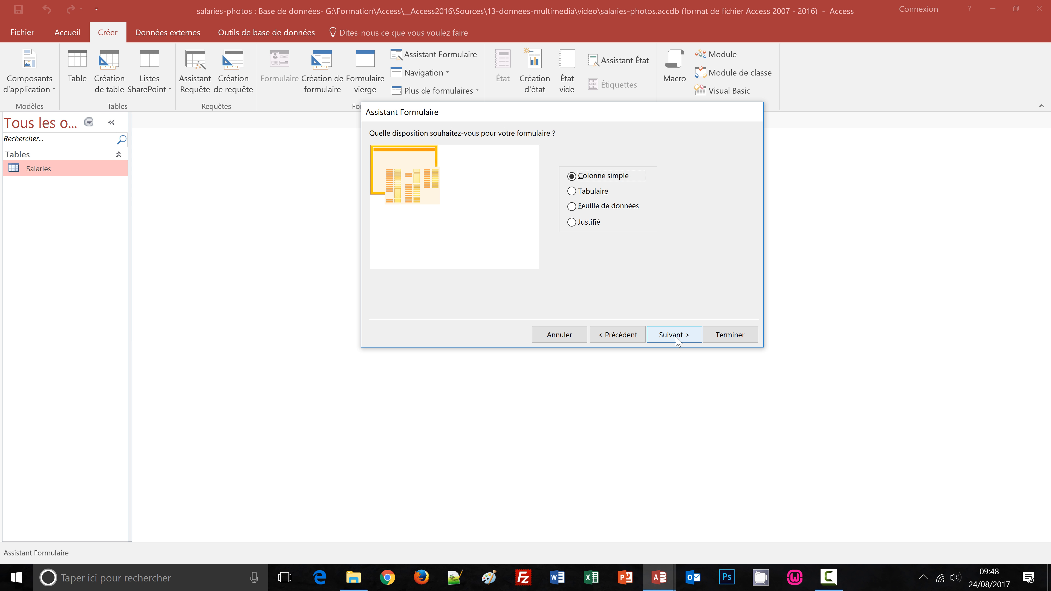
pyautogui.click(676, 336)
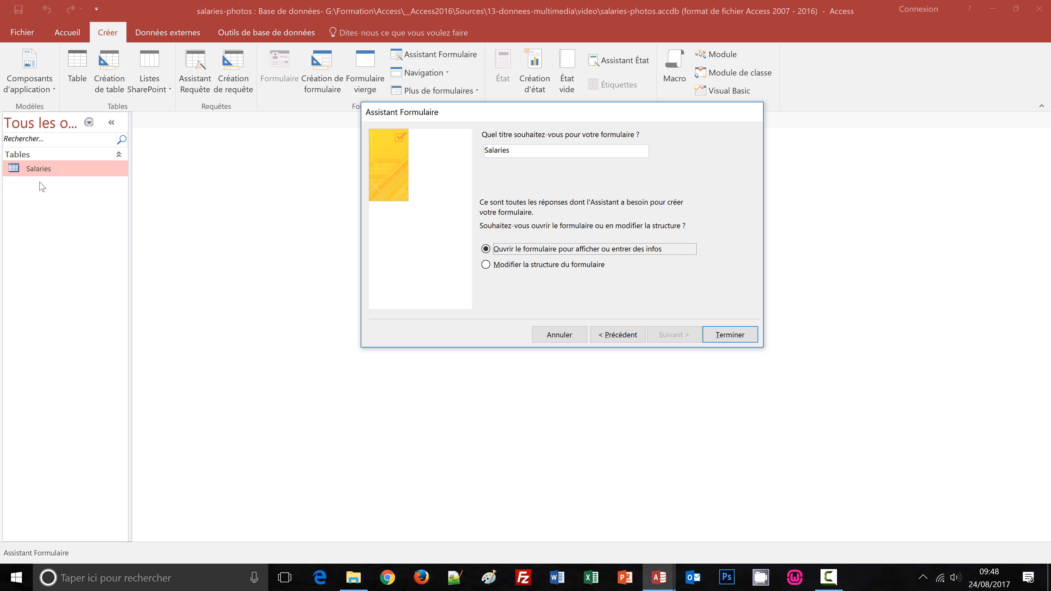
pyautogui.click(727, 336)
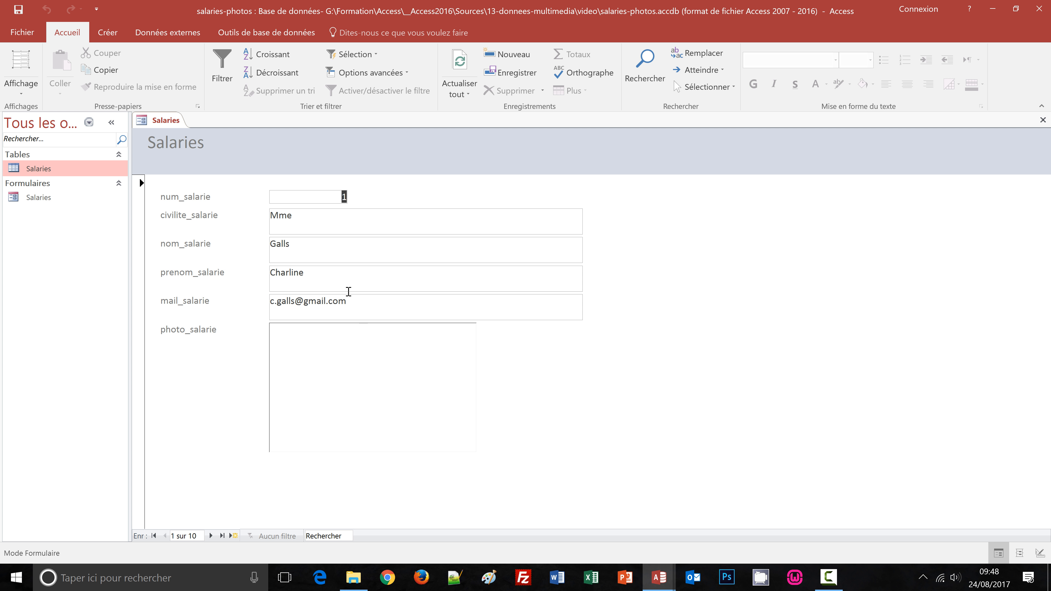
# - In Design view, widen the Salaries form to about 22.7 cm and its header title label to about 22.5 cm
pyautogui.click(21, 88)
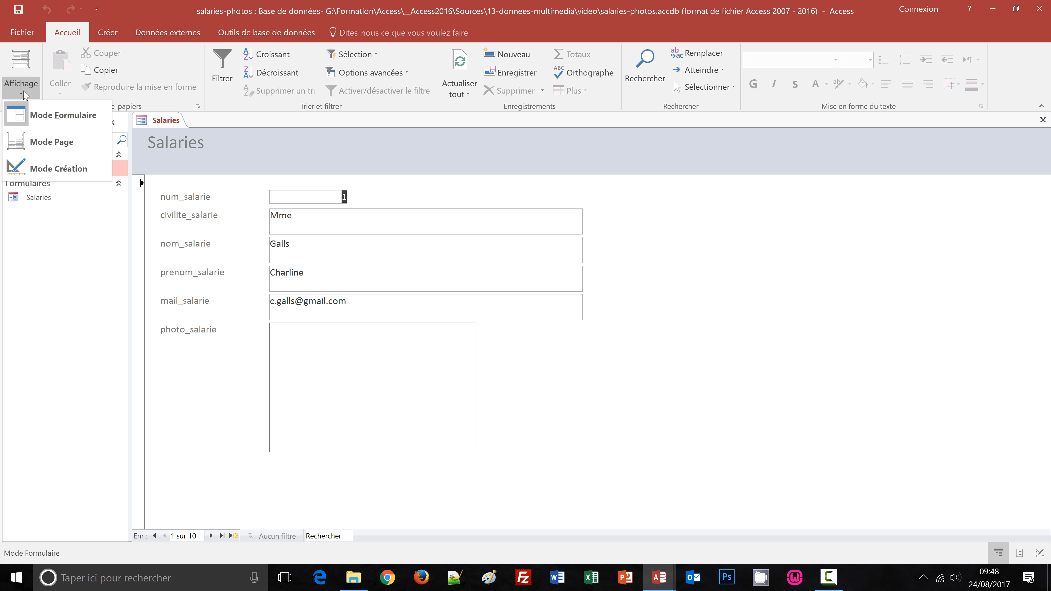
pyautogui.click(49, 178)
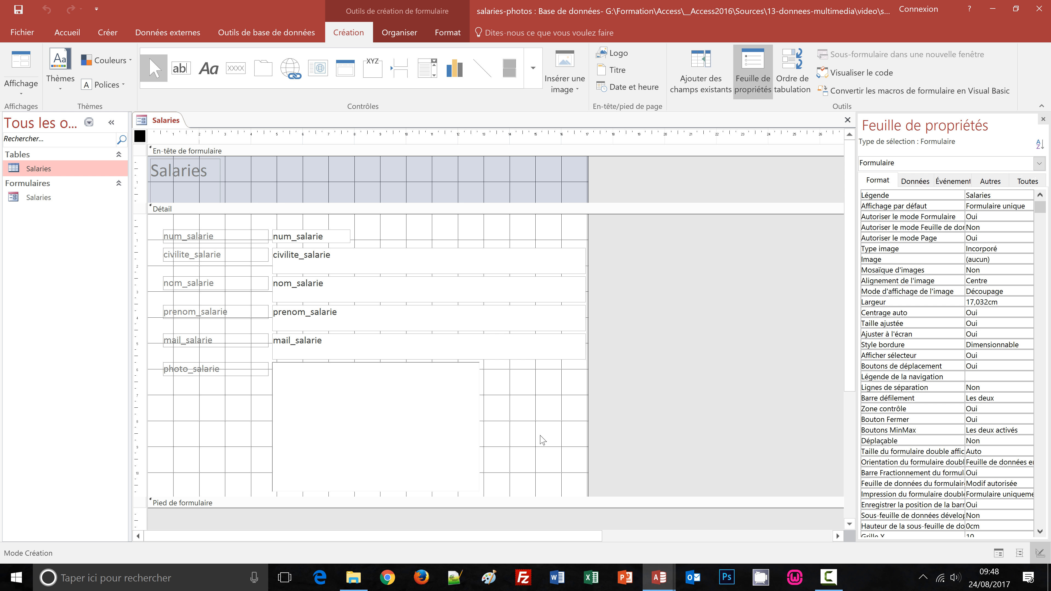
pyautogui.moveTo(587, 431); pyautogui.dragTo(734, 431)
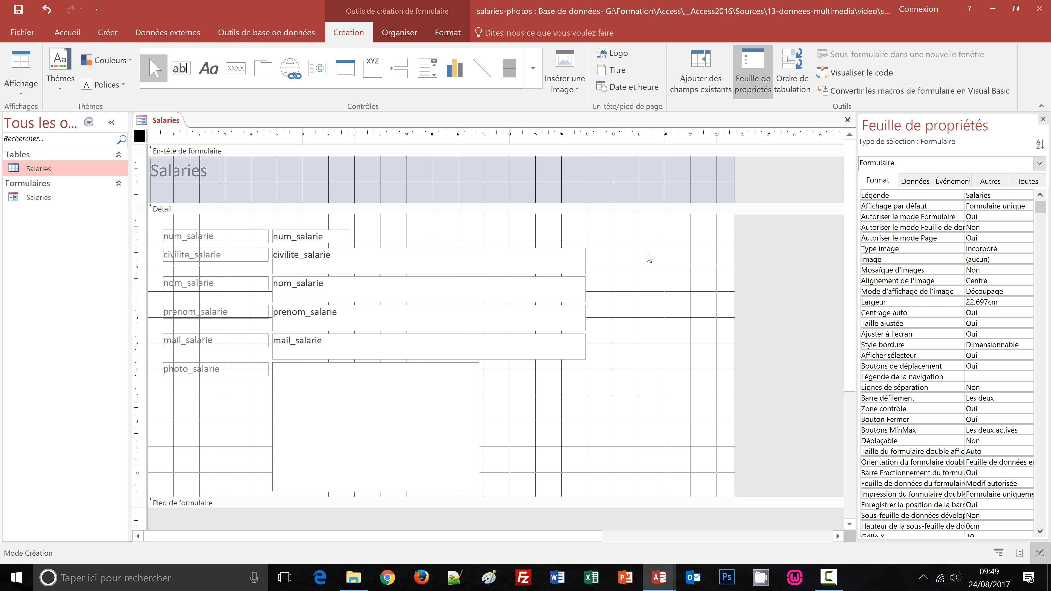
pyautogui.click(218, 177)
pyautogui.moveTo(220, 179); pyautogui.dragTo(733, 190)
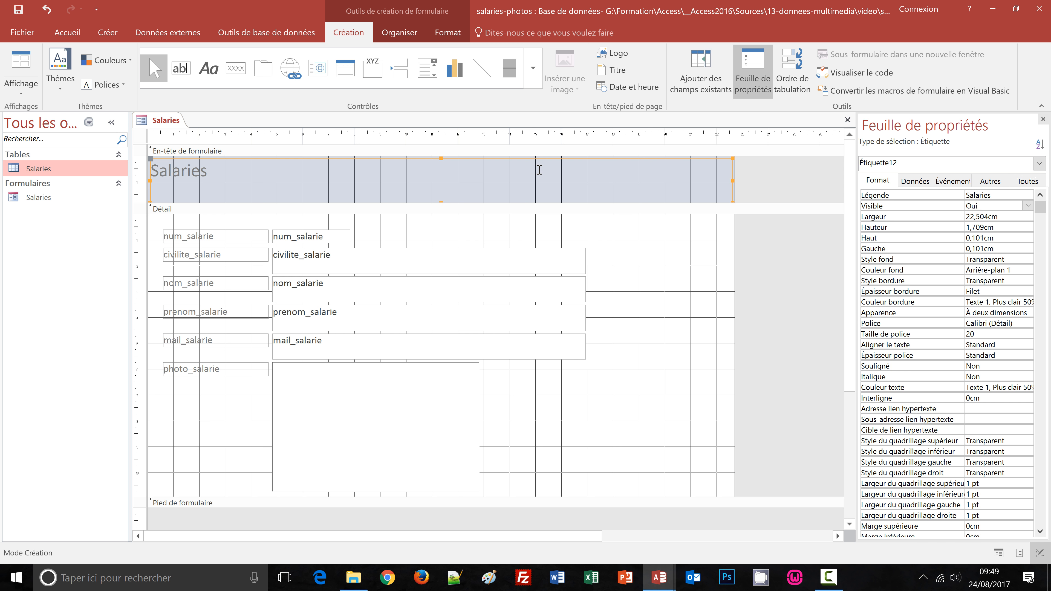
# - Replace the form's header title text with "Liste des salariés de l'entreprise"
pyautogui.click(226, 177)
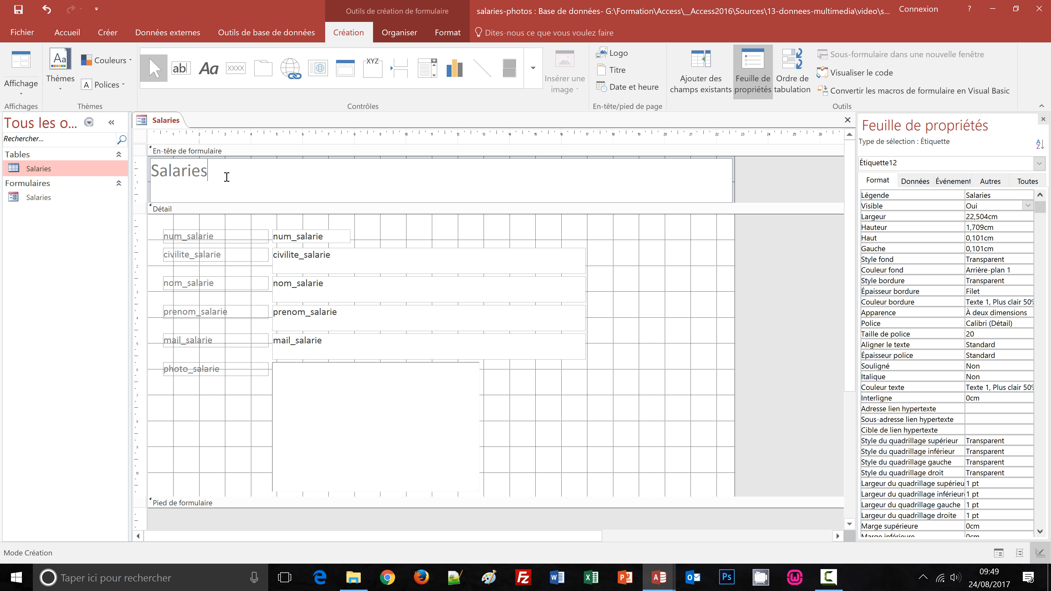
pyautogui.doubleClick(227, 177)
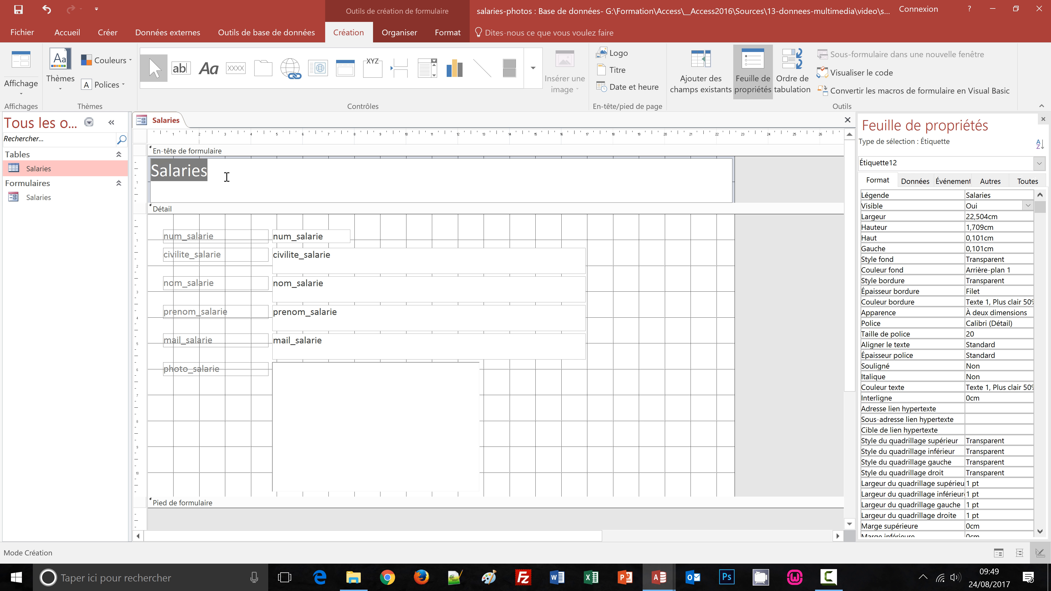
pyautogui.write('Liste des s')
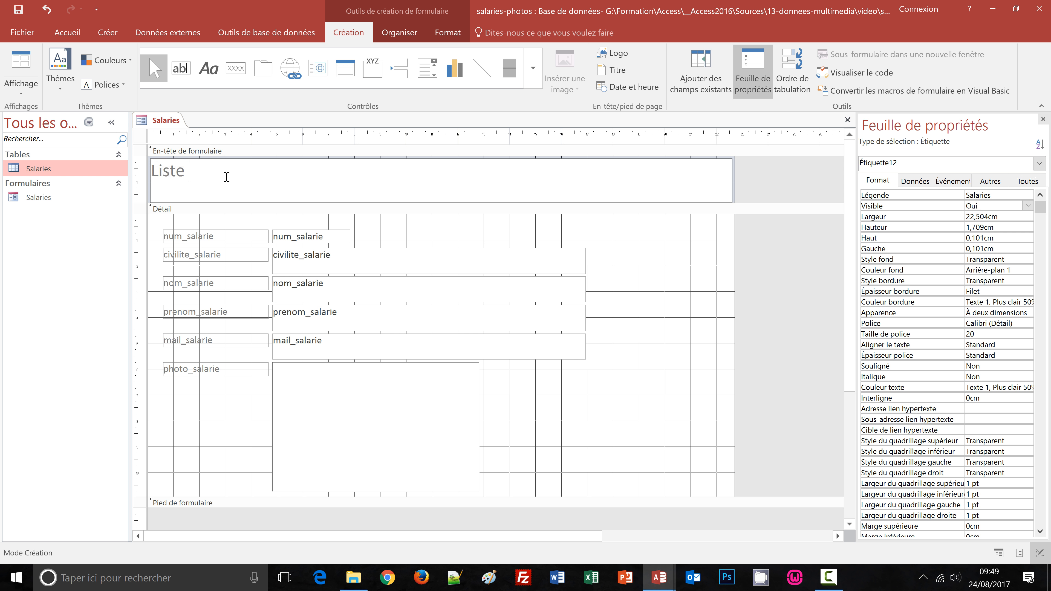
pyautogui.write("ariés de l'en")
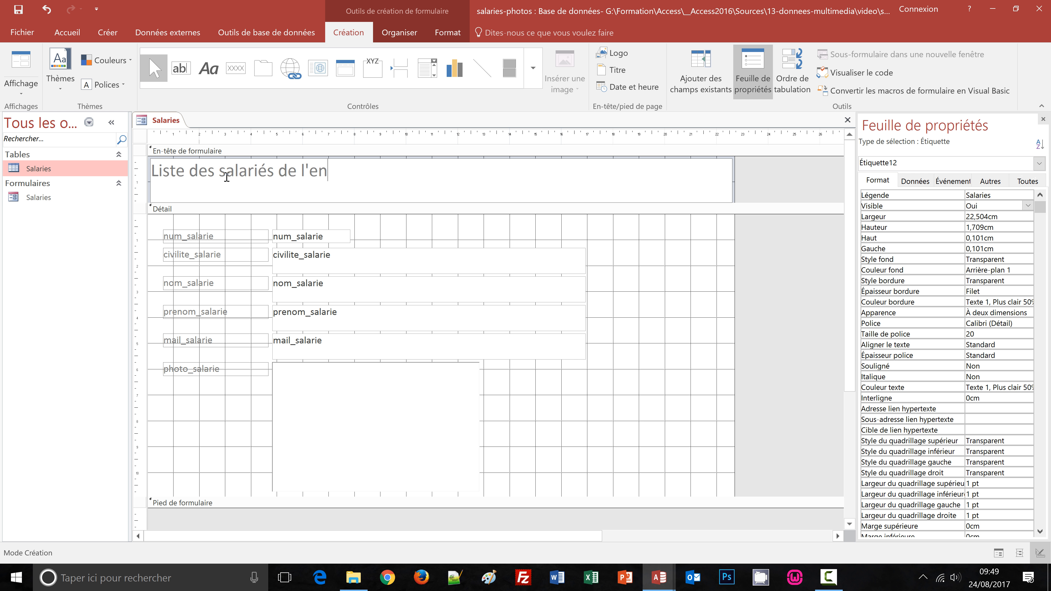
pyautogui.write('treprise')
# - Centre the header title and reduce its label's height to about 0.9 cm
pyautogui.click(437, 39)
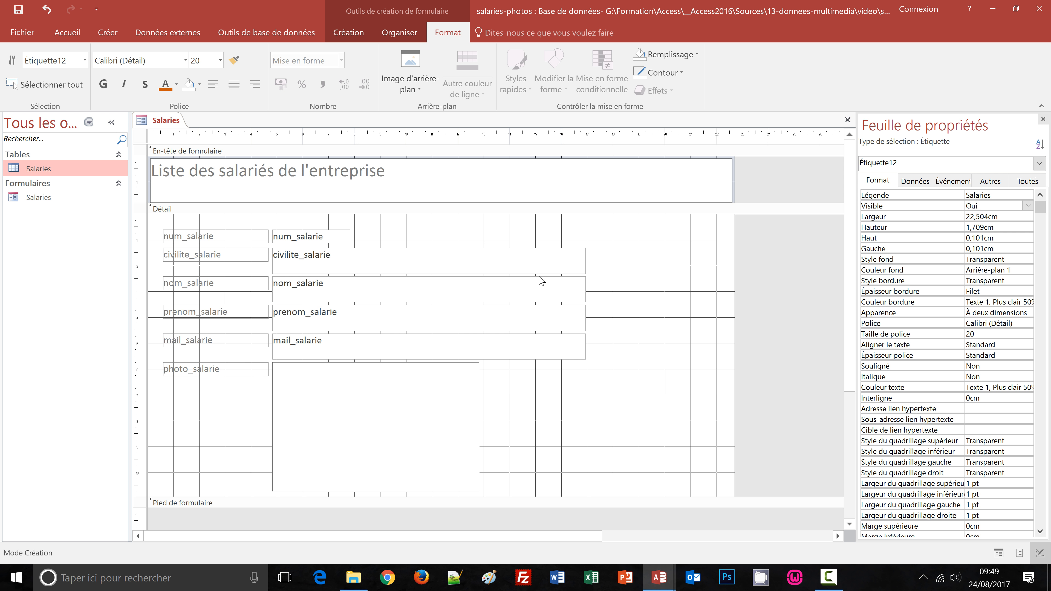
pyautogui.click(235, 85)
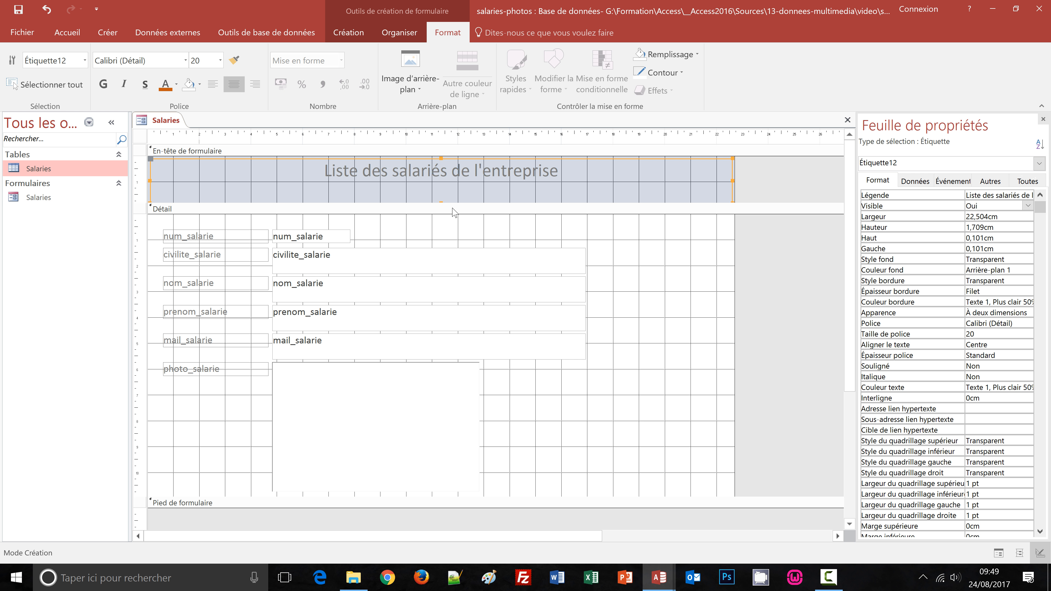
pyautogui.moveTo(442, 201); pyautogui.dragTo(437, 183)
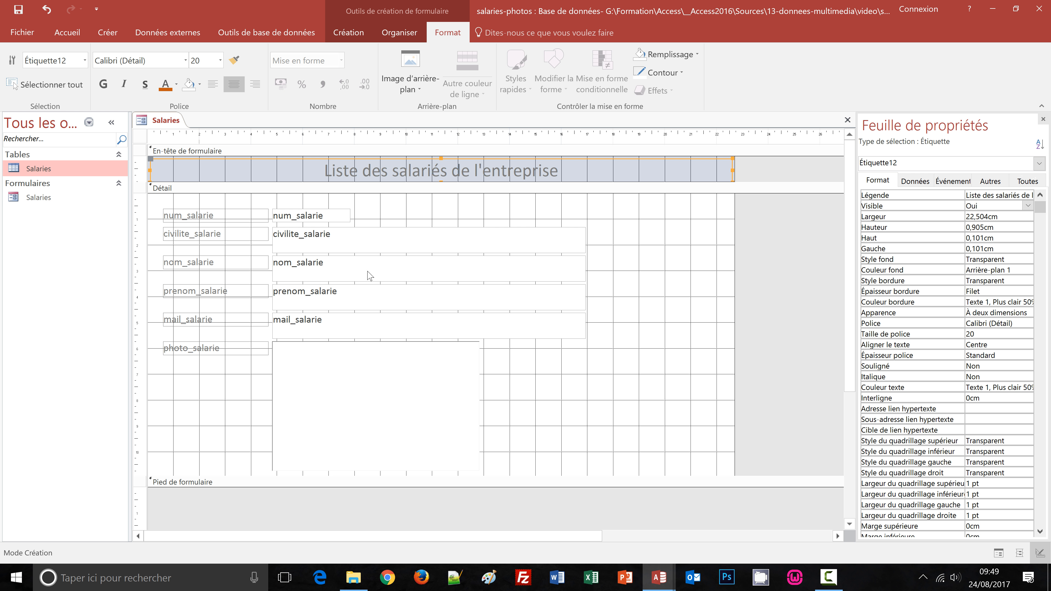
# - Move the num_salarie field with its label to the lower edge of the Detail section and toggle its Visible property
pyautogui.click(300, 220)
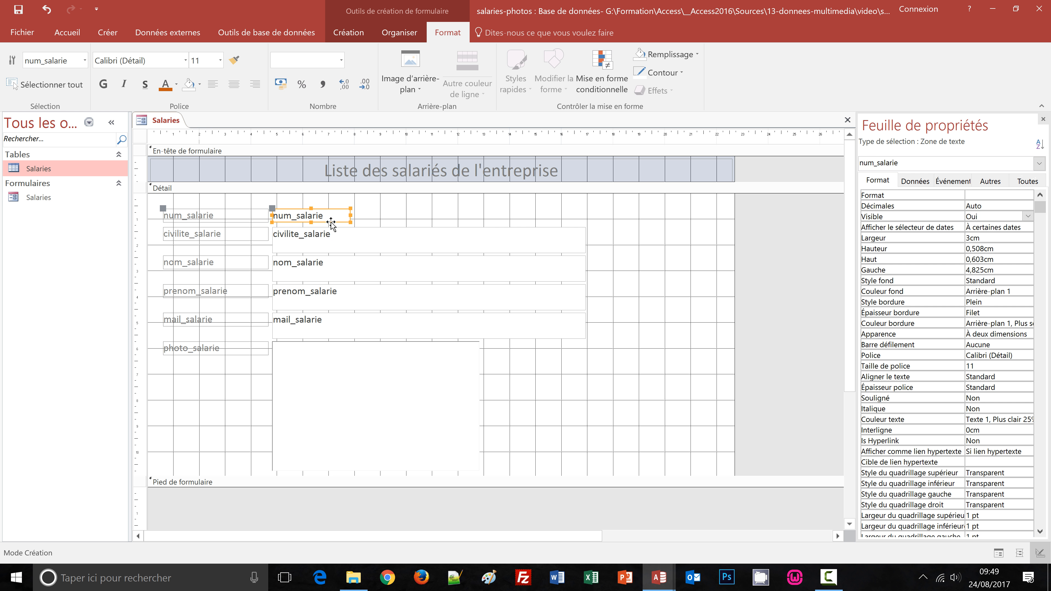
pyautogui.moveTo(329, 219); pyautogui.dragTo(279, 452)
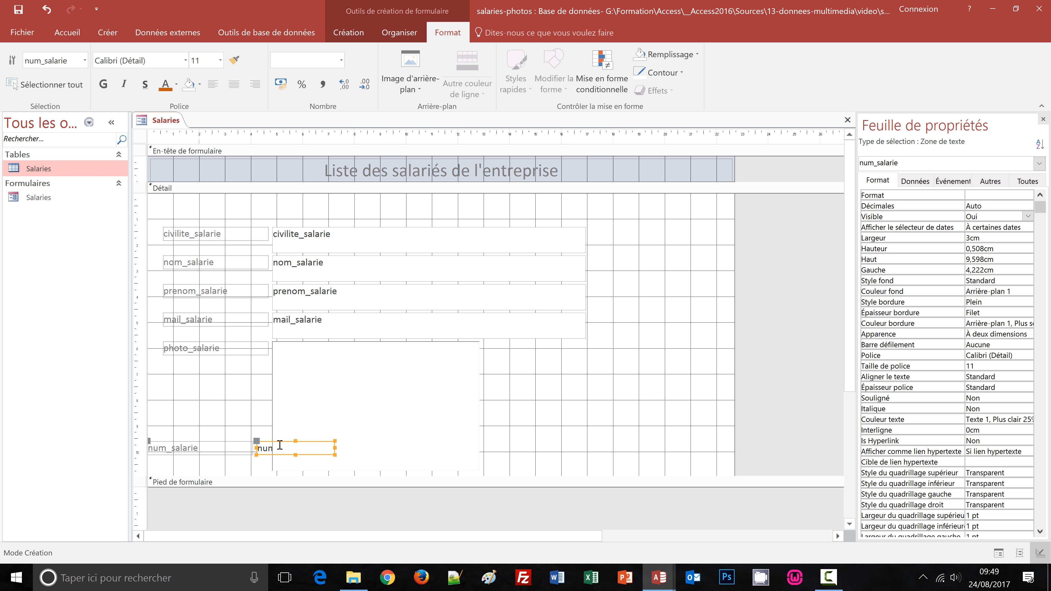
pyautogui.click(350, 37)
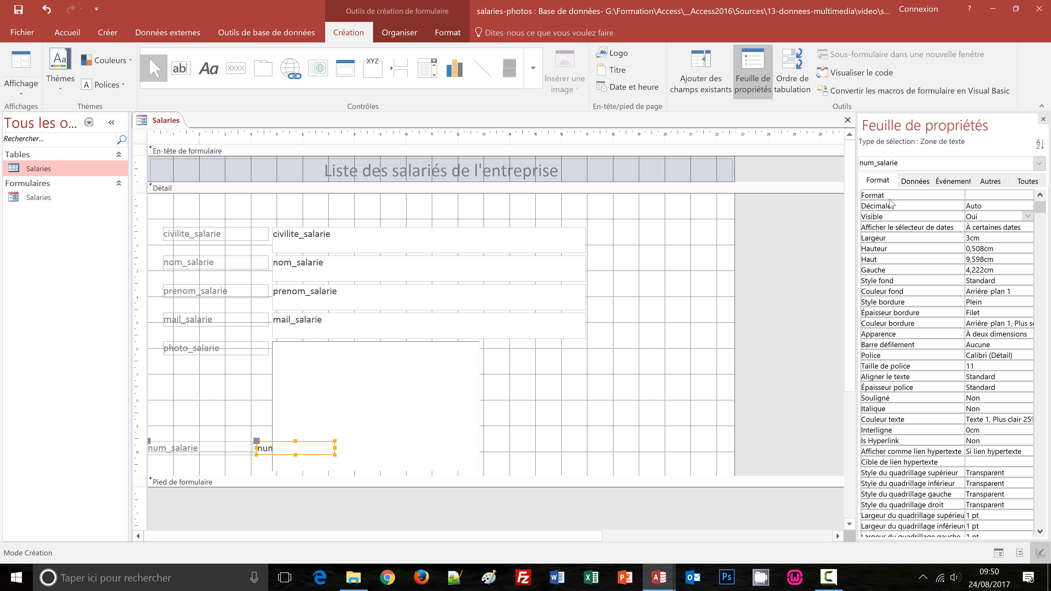
pyautogui.doubleClick(976, 217)
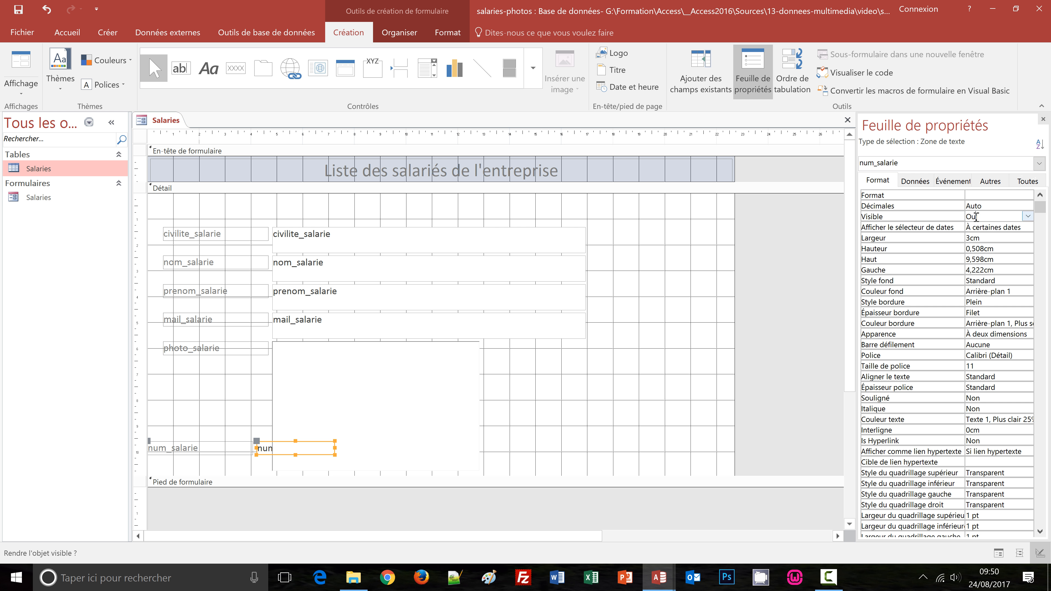
pyautogui.click(706, 380)
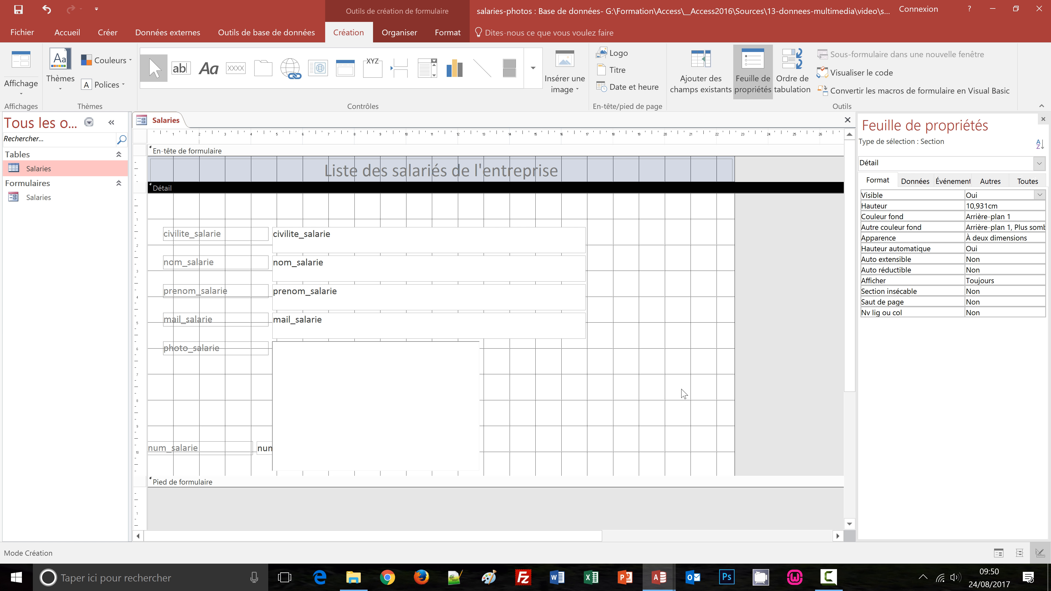
# - Check the Salaries form's layout in Form view and return to Design view
pyautogui.click(25, 74)
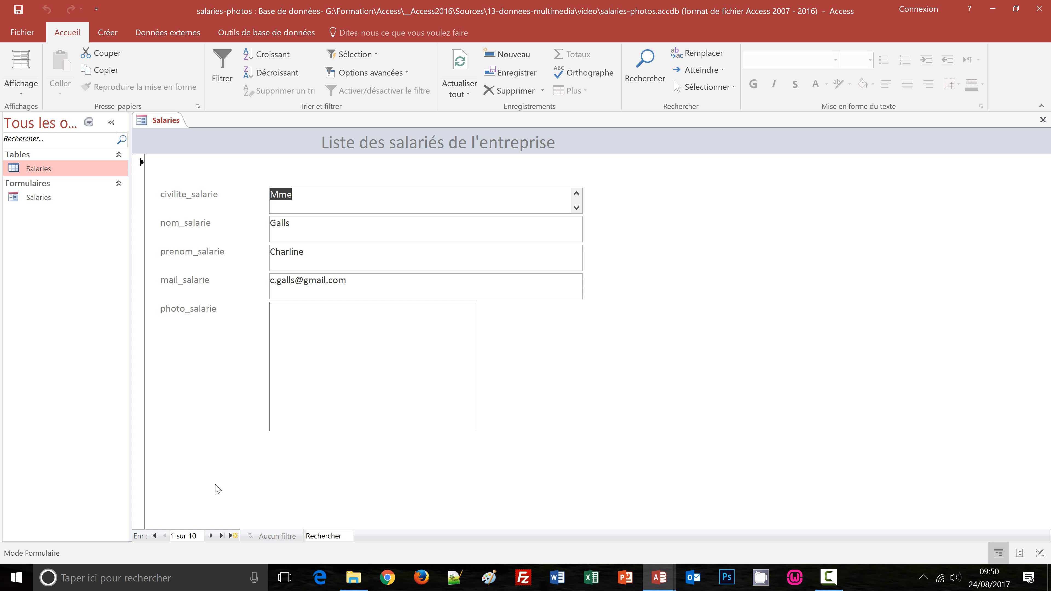
pyautogui.click(22, 93)
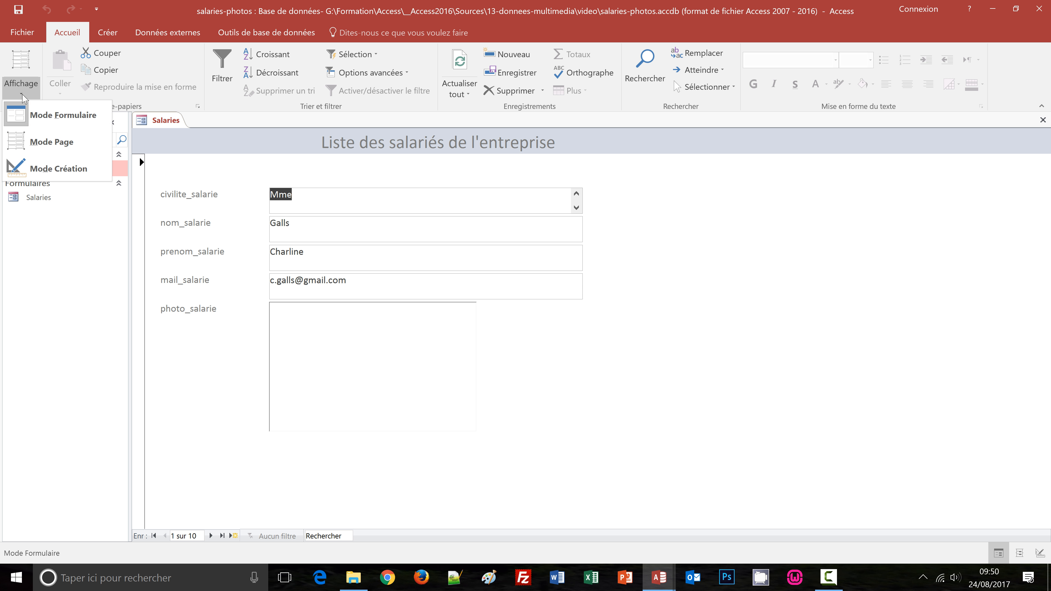
pyautogui.click(50, 167)
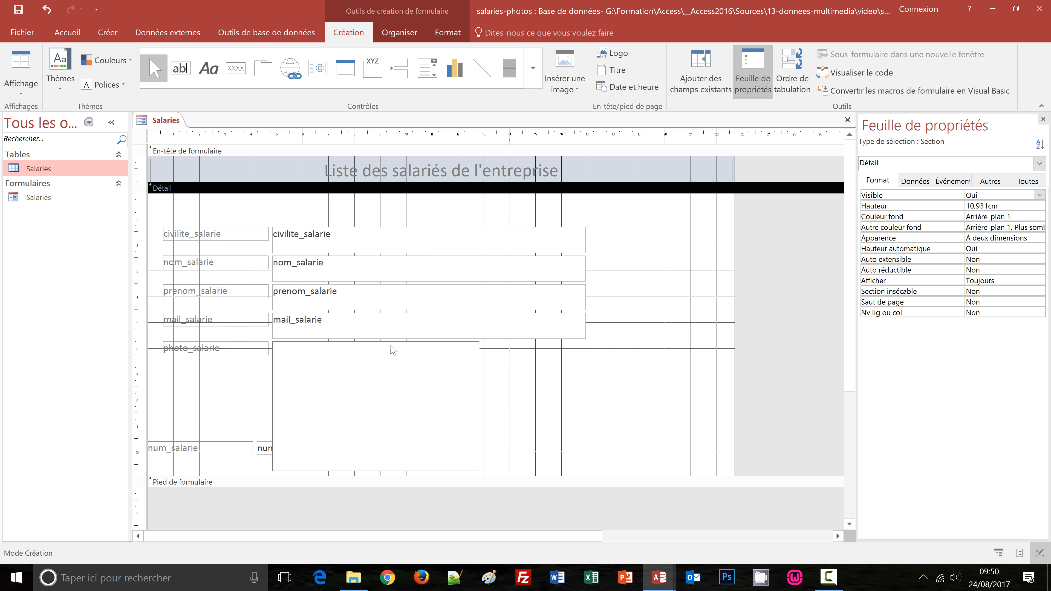
# - Change the captions of the civilite_salarie and nom_salarie labels to "Civilité" and "Nom"
pyautogui.click(231, 236)
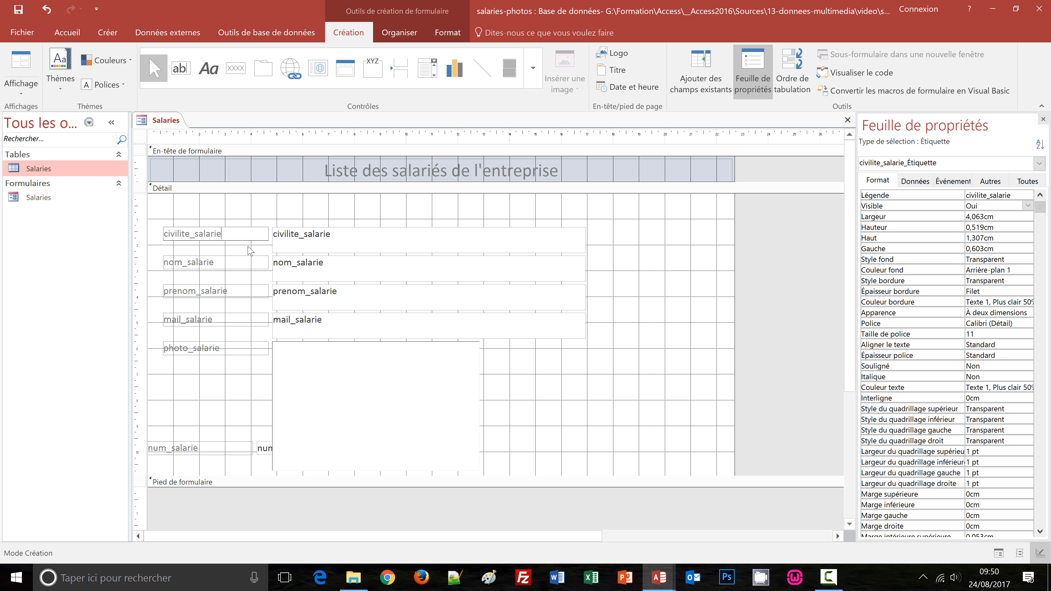
pyautogui.hotkey('ctrl', 'a')
pyautogui.write('Civilité')
pyautogui.click(244, 261)
pyautogui.click(246, 262)
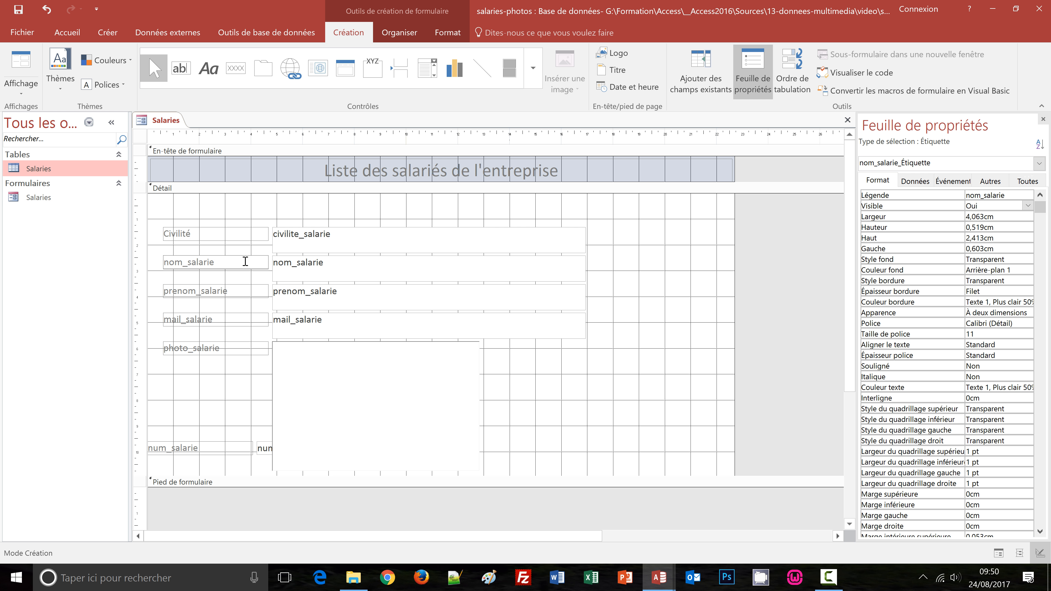
pyautogui.doubleClick(246, 262)
pyautogui.write('Nom')
# - Change the captions of the prenom_salarie and mail_salarie labels to "Prénom" and "Adresse Mail"
pyautogui.click(247, 291)
pyautogui.click(248, 293)
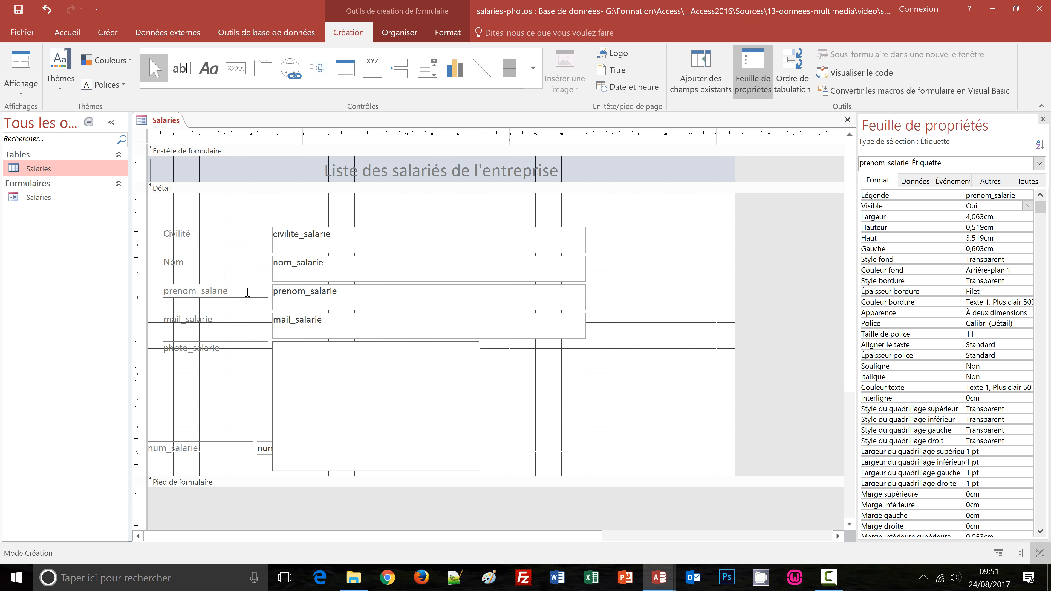
pyautogui.doubleClick(248, 293)
pyautogui.write('Prénom')
pyautogui.click(241, 320)
pyautogui.click(242, 321)
pyautogui.doubleClick(243, 323)
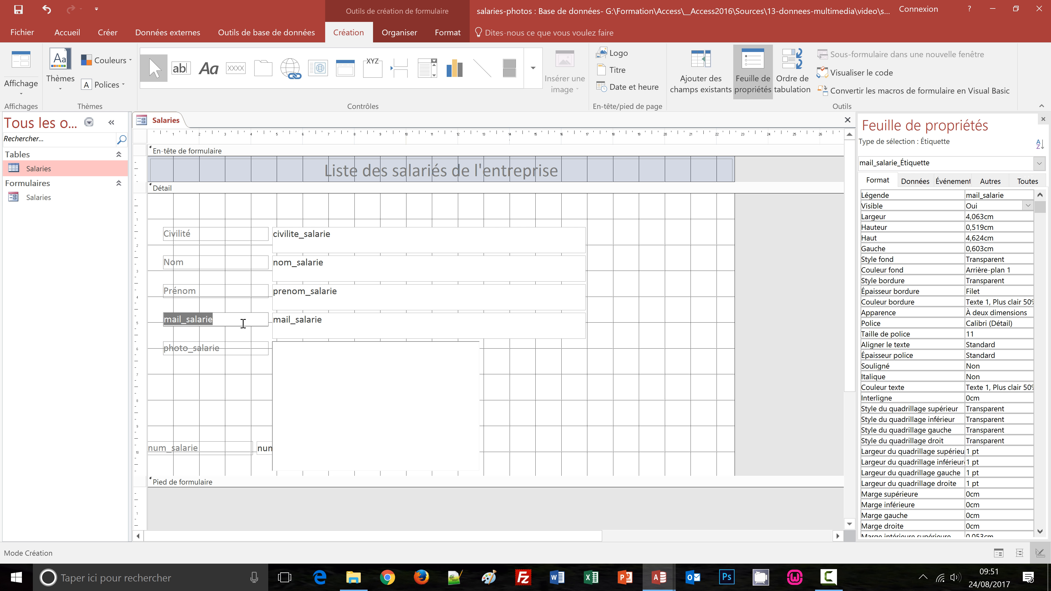
pyautogui.write('Mai')
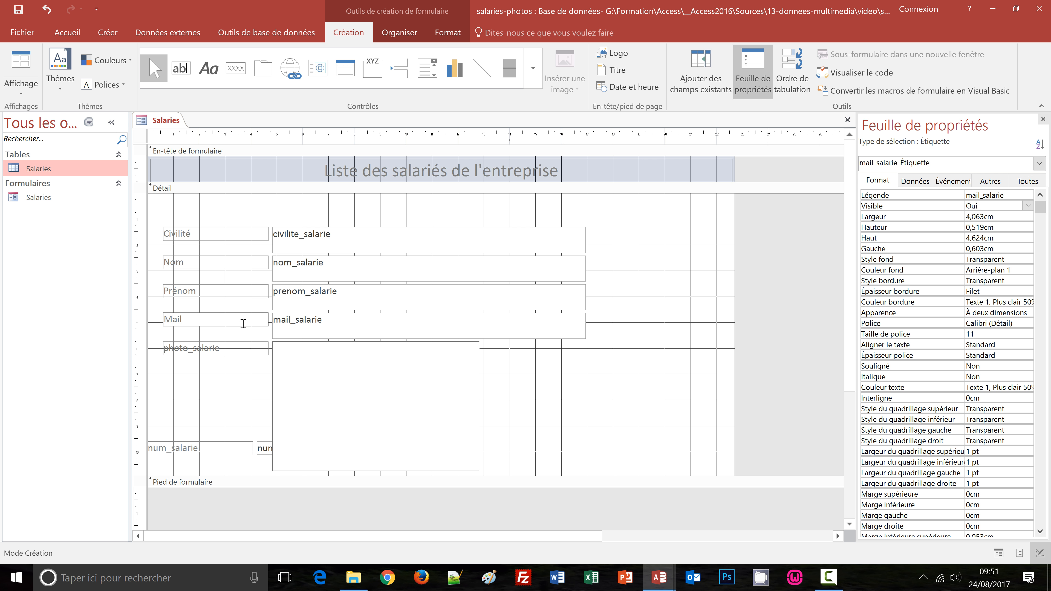
pyautogui.write('l')
pyautogui.doubleClick(243, 323)
pyautogui.write('Adresse Ma')
pyautogui.click(543, 383)
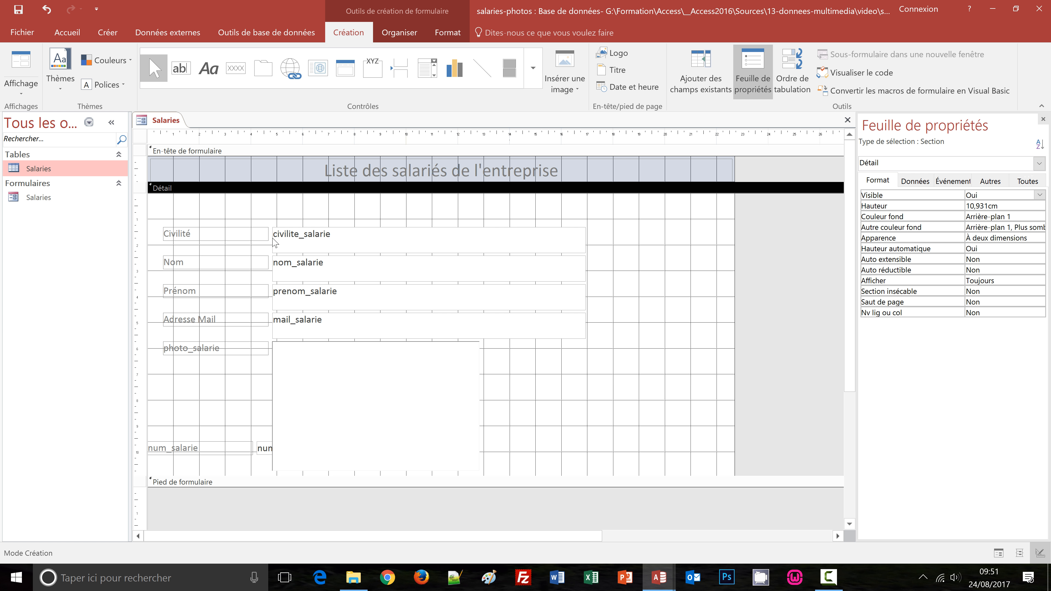
# - Right-align the text of the Civilité, Nom, Prénom and Adresse Mail labels
pyautogui.click(212, 238)
pyautogui.keyDown('shift'); pyautogui.click(209, 262); pyautogui.keyUp('shift')
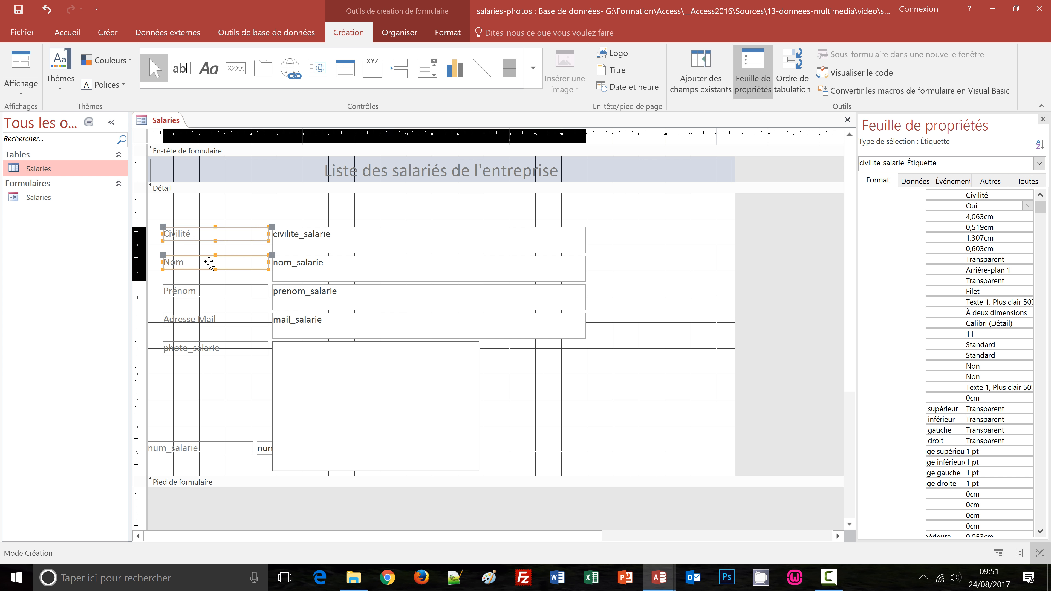
pyautogui.keyDown('shift'); pyautogui.click(211, 291); pyautogui.keyUp('shift')
pyautogui.keyDown('shift'); pyautogui.click(212, 320); pyautogui.keyUp('shift')
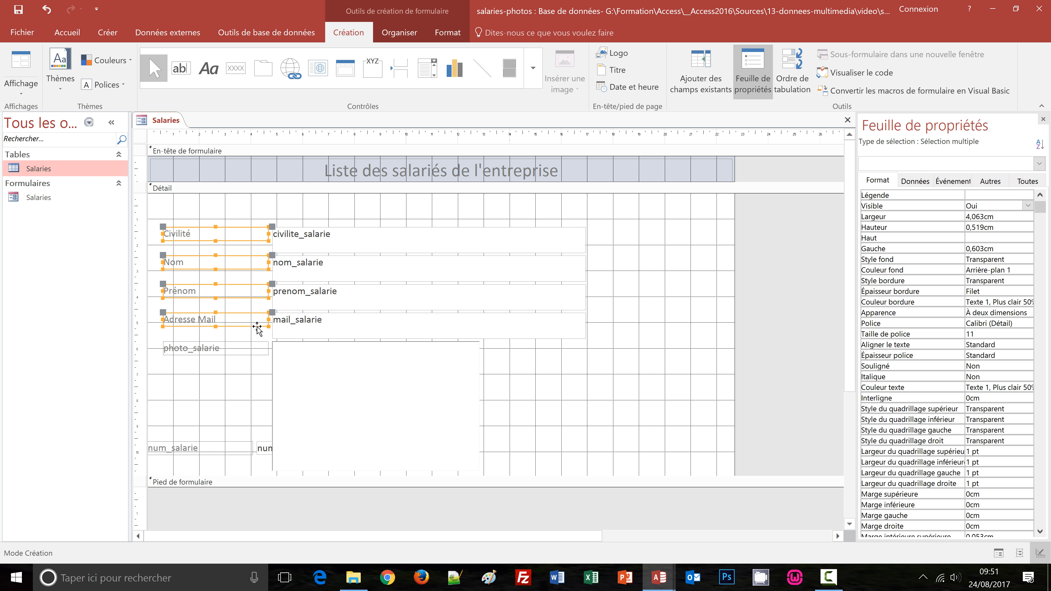
pyautogui.click(447, 36)
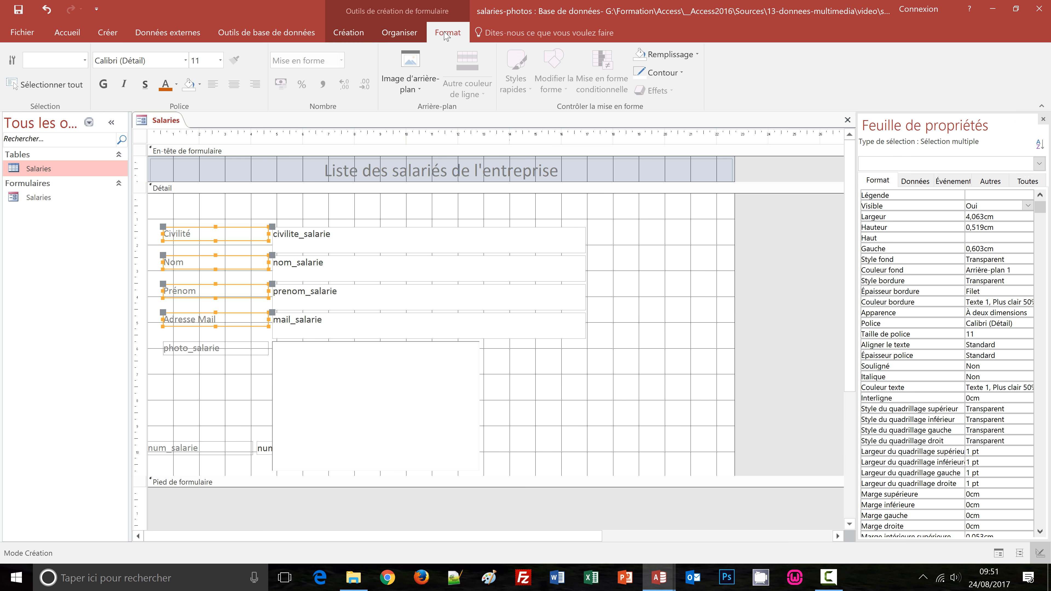
pyautogui.click(253, 85)
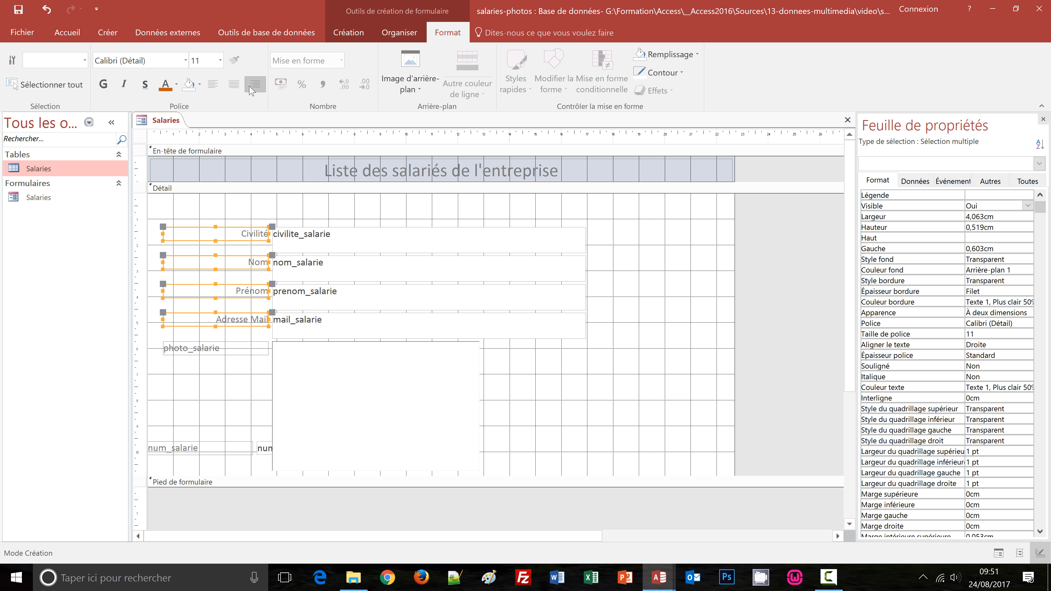
pyautogui.click(604, 369)
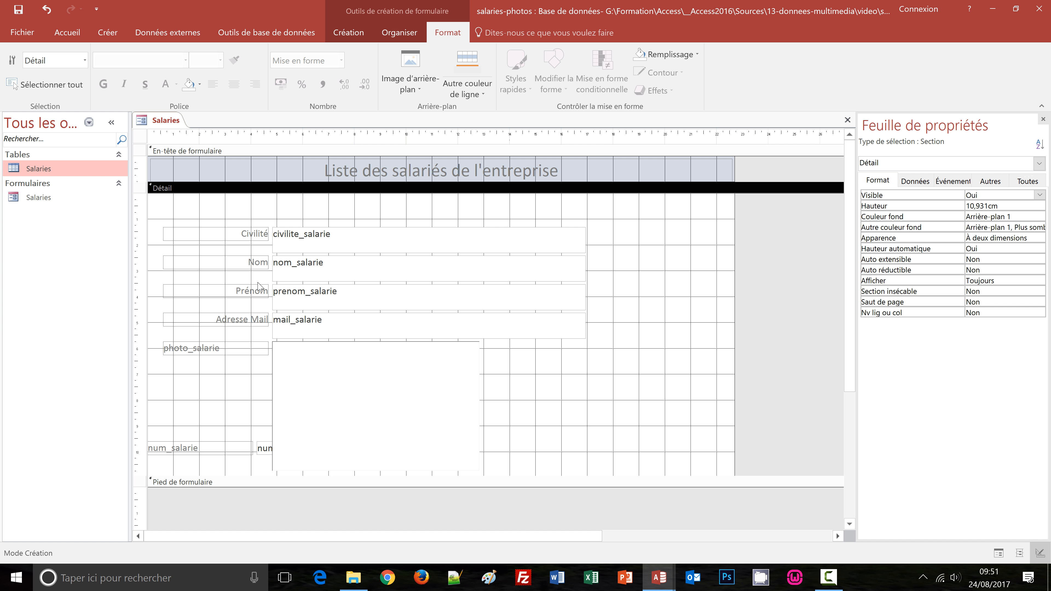
# - Size the civilite, nom, prenom and mail text boxes down to the Civilité label's height using the shortest-size option
pyautogui.click(312, 326)
pyautogui.keyDown('shift'); pyautogui.click(317, 298); pyautogui.keyUp('shift')
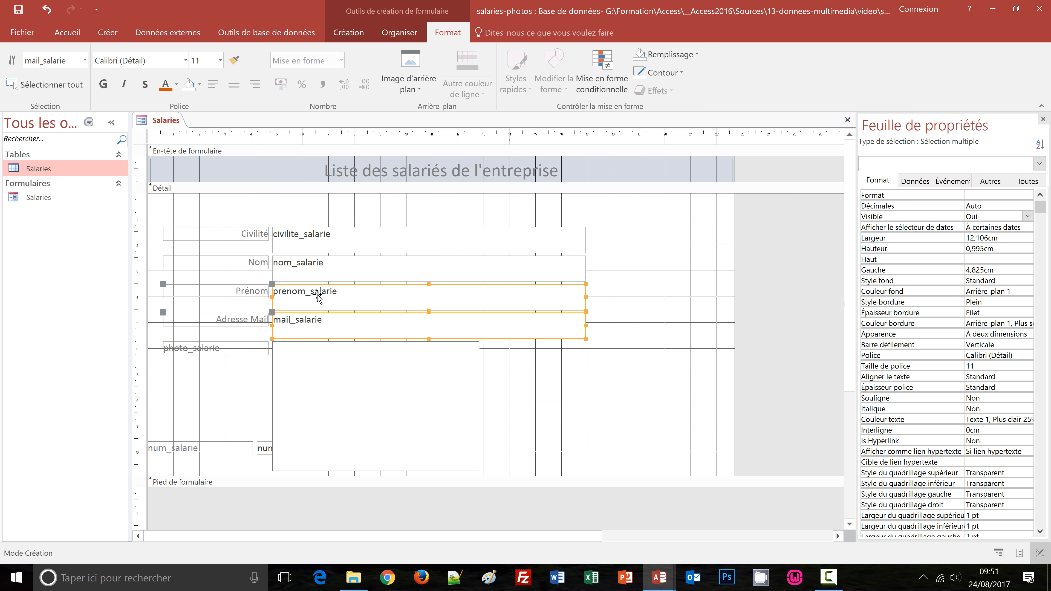
pyautogui.keyDown('shift'); pyautogui.click(316, 271); pyautogui.keyUp('shift')
pyautogui.keyDown('shift'); pyautogui.click(323, 245); pyautogui.keyUp('shift')
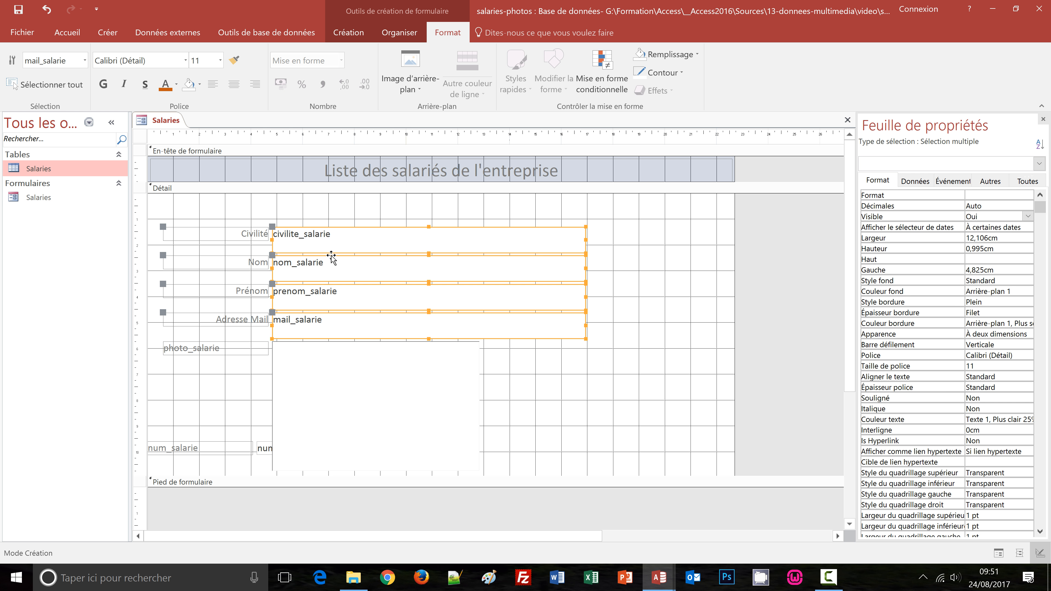
pyautogui.keyDown('shift'); pyautogui.click(243, 237); pyautogui.keyUp('shift')
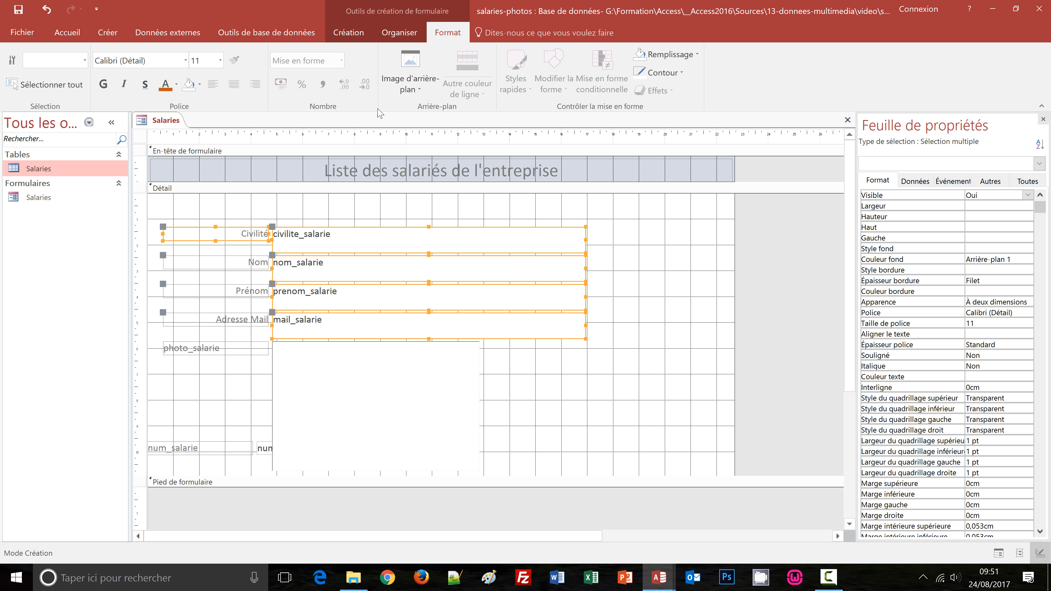
pyautogui.click(398, 38)
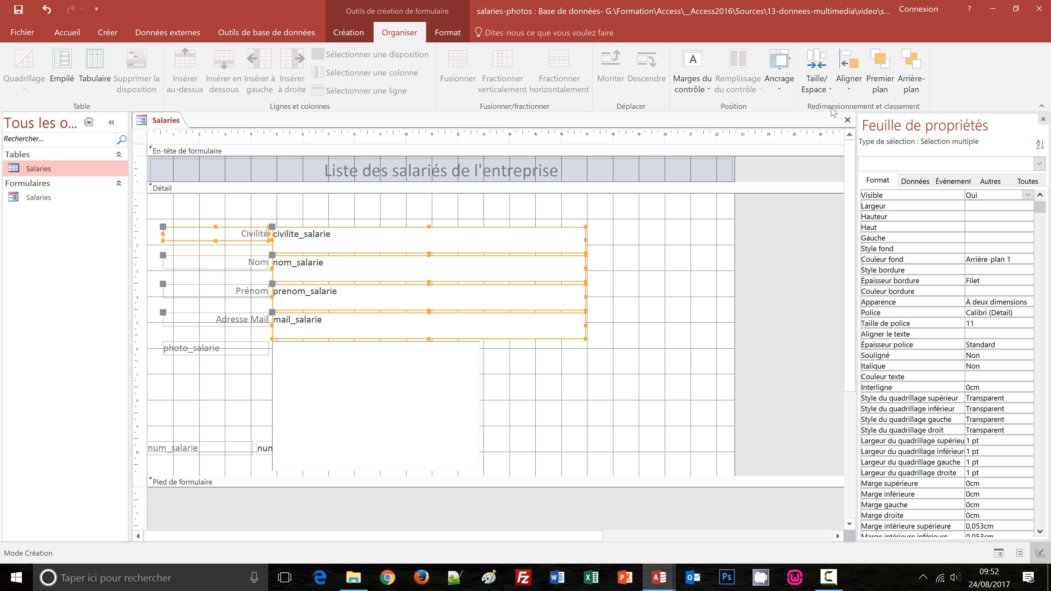
pyautogui.click(830, 91)
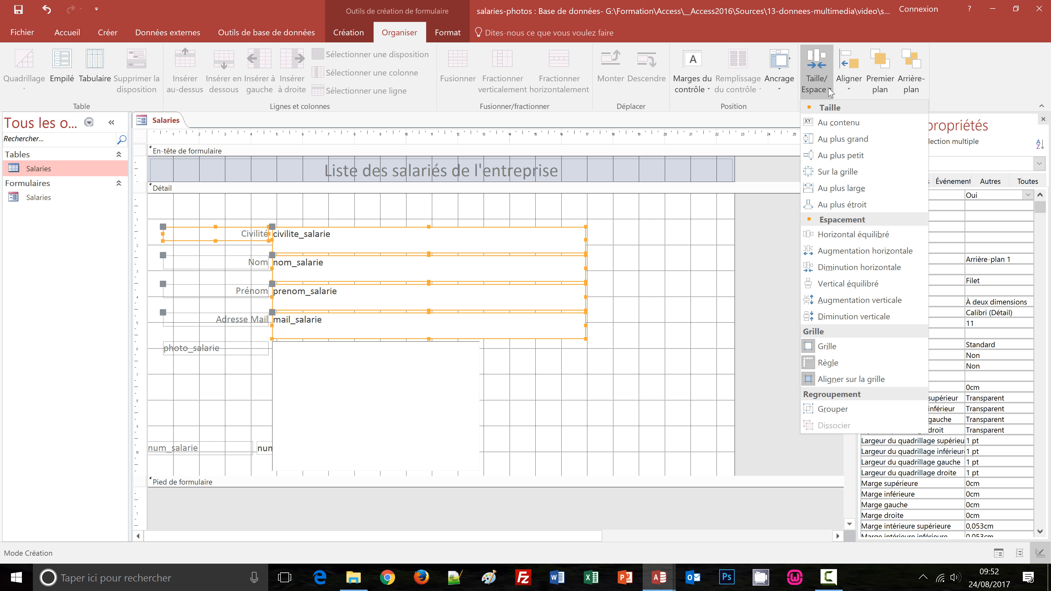
pyautogui.click(825, 158)
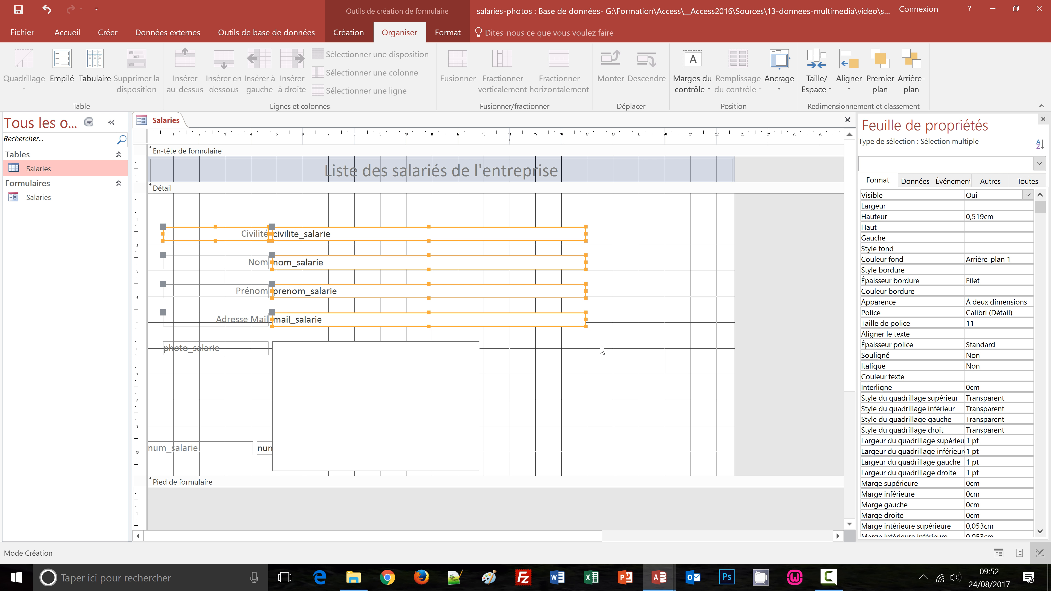
pyautogui.click(565, 395)
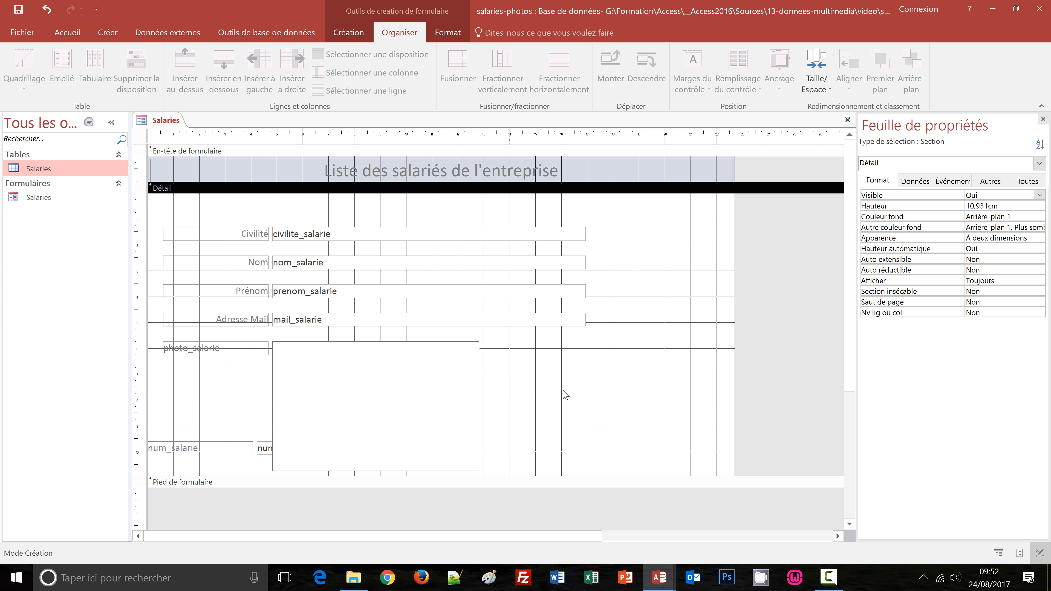
# - Narrow the civilite_salarie text box to about 3.2 cm and the nom, prenom and mail text boxes to about 6.2 cm
pyautogui.click(571, 234)
pyautogui.moveTo(585, 234); pyautogui.dragTo(355, 242)
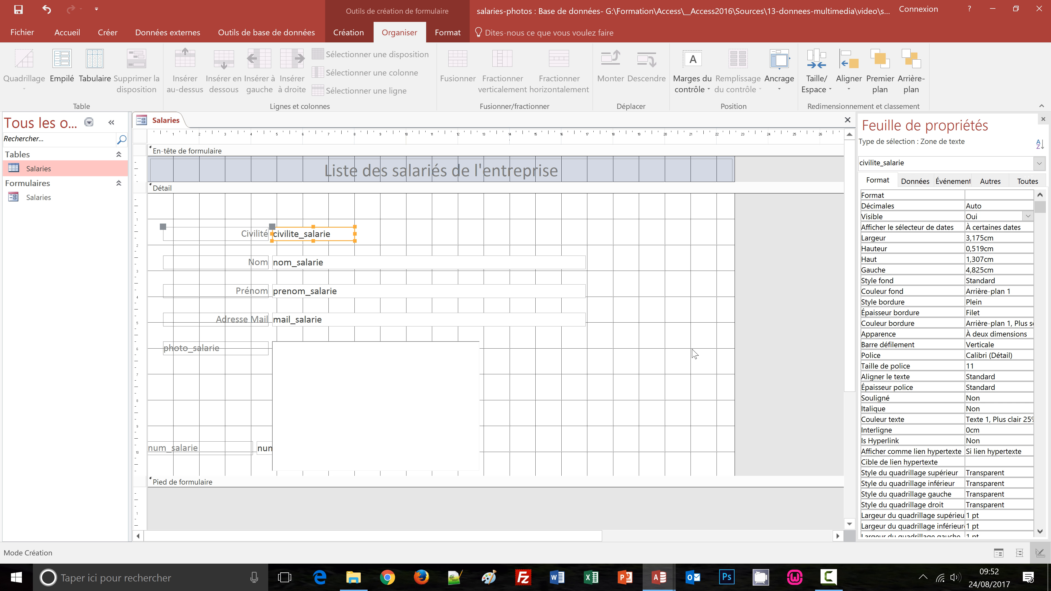
pyautogui.click(563, 265)
pyautogui.keyDown('shift'); pyautogui.click(565, 291); pyautogui.keyUp('shift')
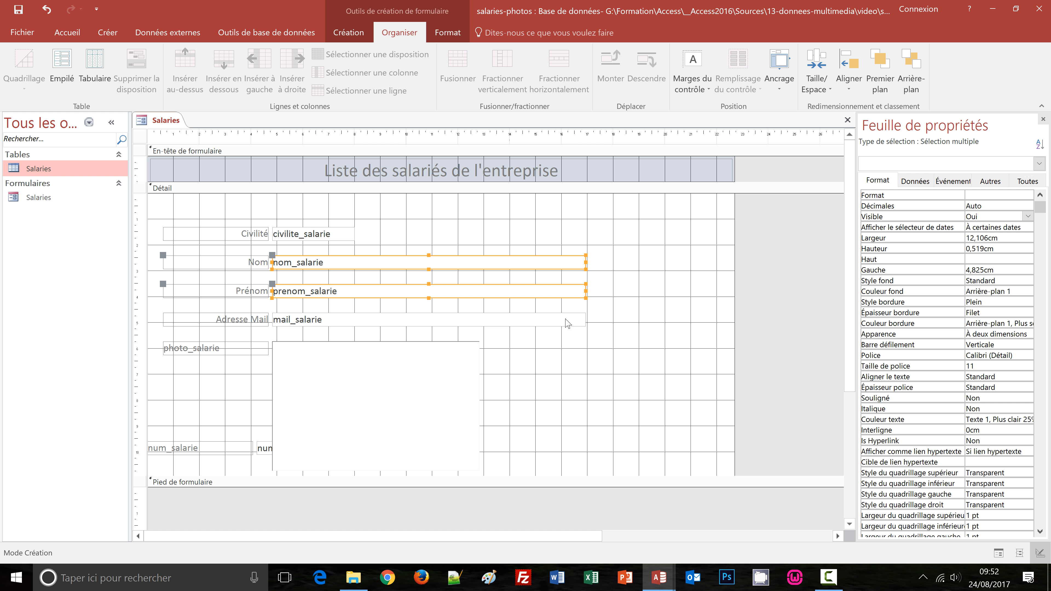
pyautogui.keyDown('shift'); pyautogui.click(569, 322); pyautogui.keyUp('shift')
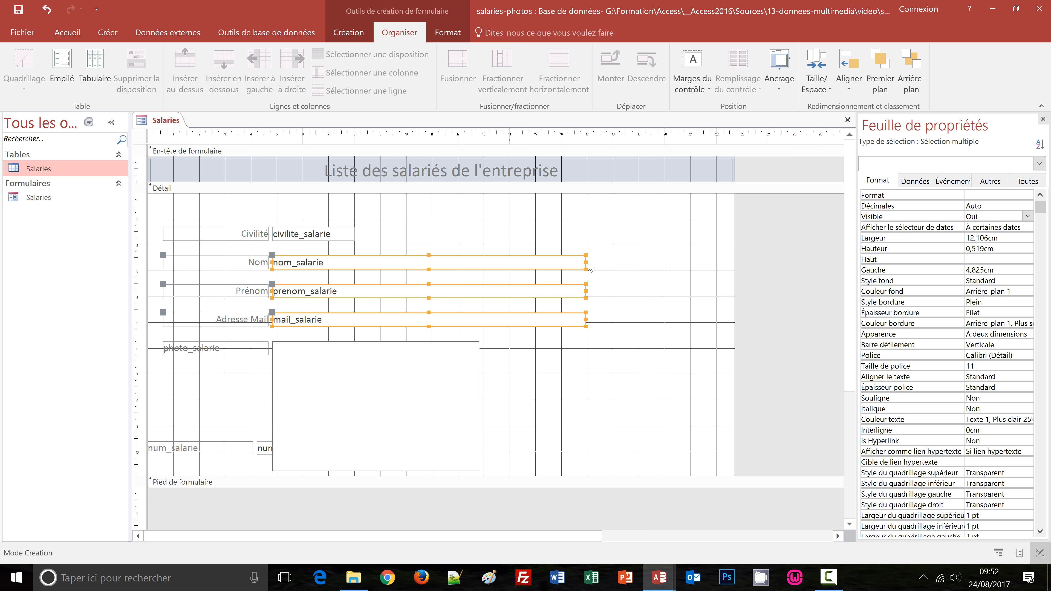
pyautogui.moveTo(586, 263); pyautogui.dragTo(433, 267)
pyautogui.click(597, 392)
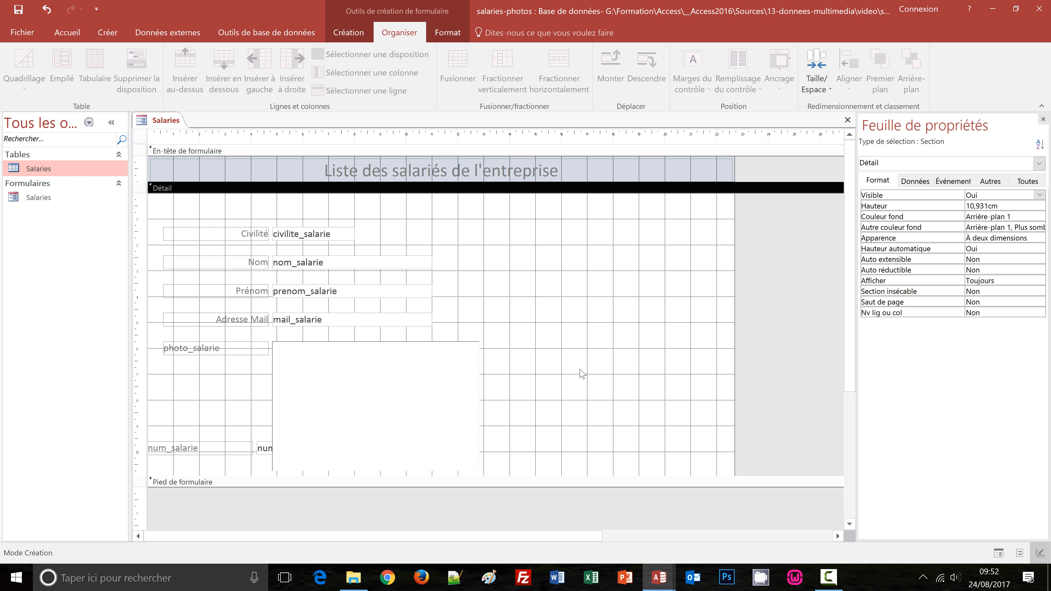
# - Format the Nom label and the nom_salarie text box as bold, 12 pt and dark orange
pyautogui.click(311, 264)
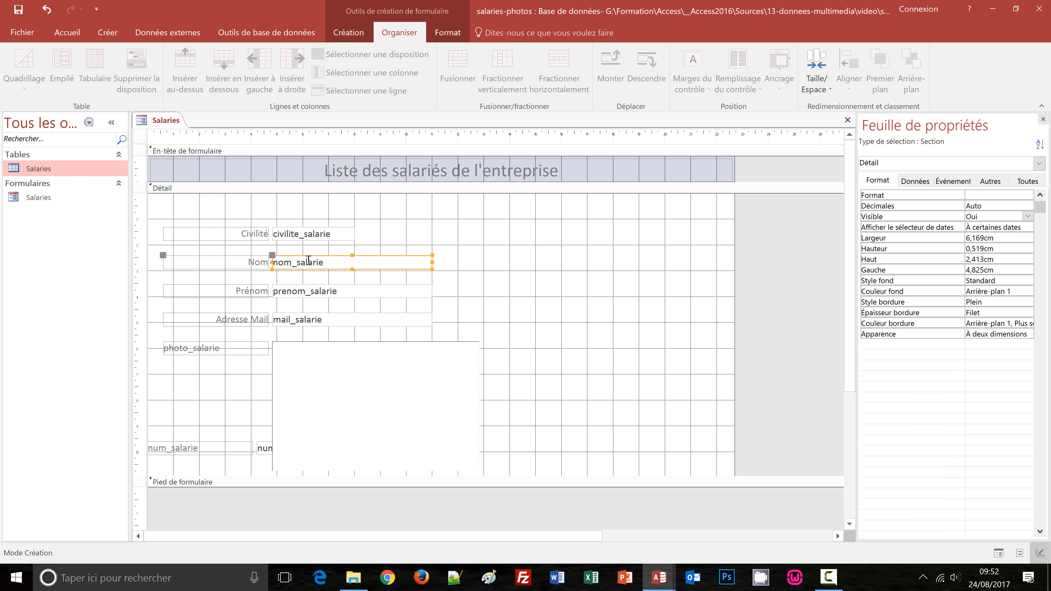
pyautogui.keyDown('shift'); pyautogui.click(252, 264); pyautogui.keyUp('shift')
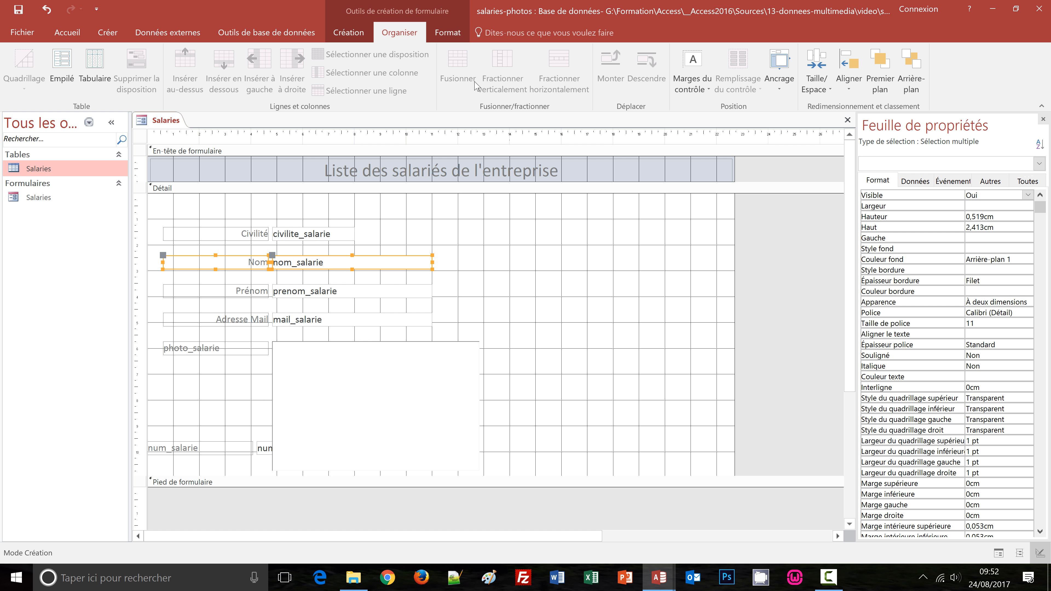
pyautogui.click(447, 34)
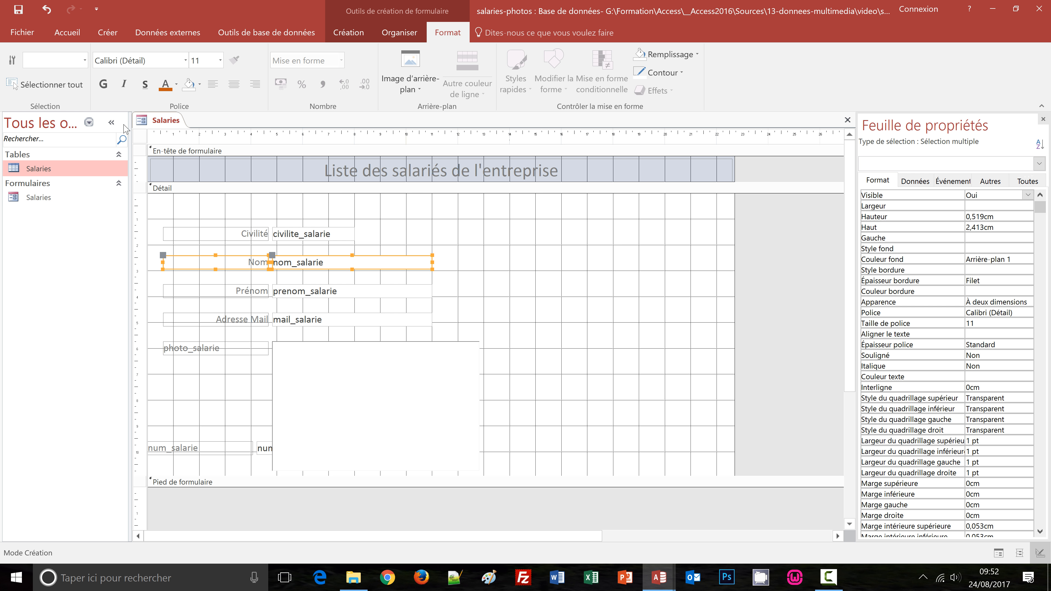
pyautogui.click(104, 84)
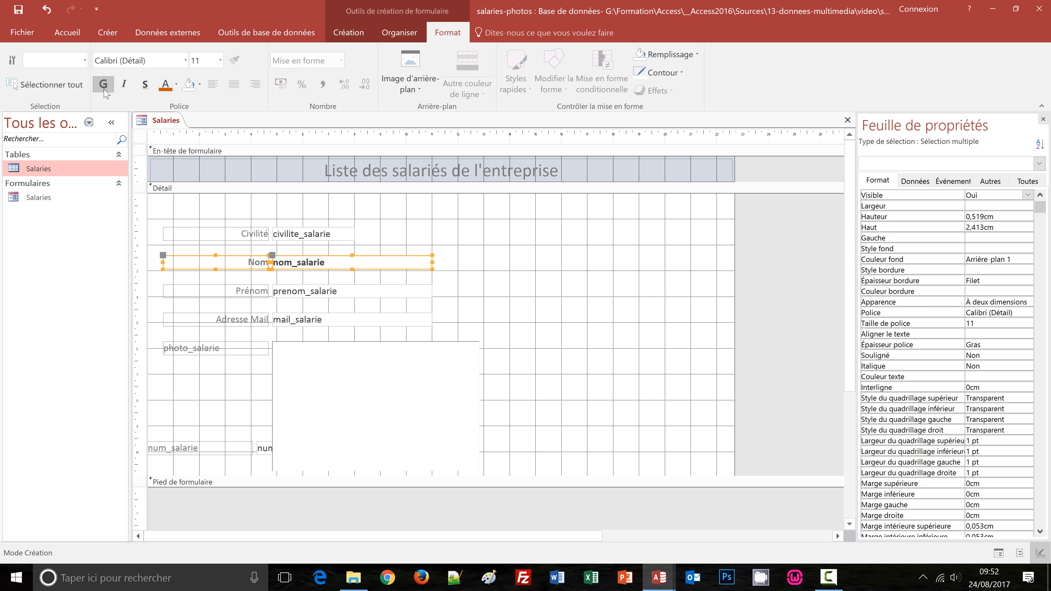
pyautogui.click(196, 60)
pyautogui.write('12')
pyautogui.press('Return')
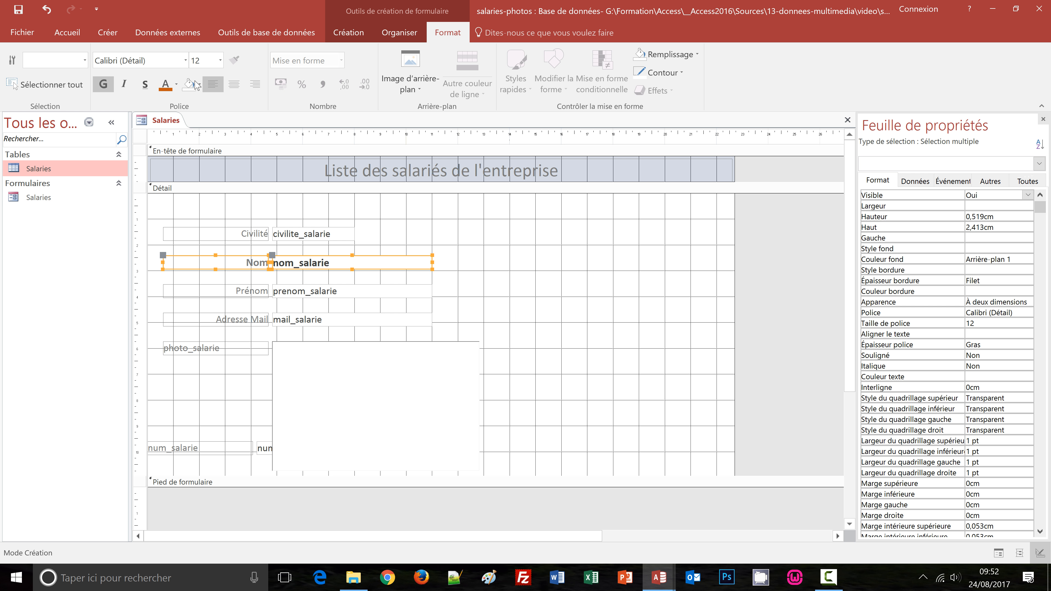
pyautogui.click(177, 84)
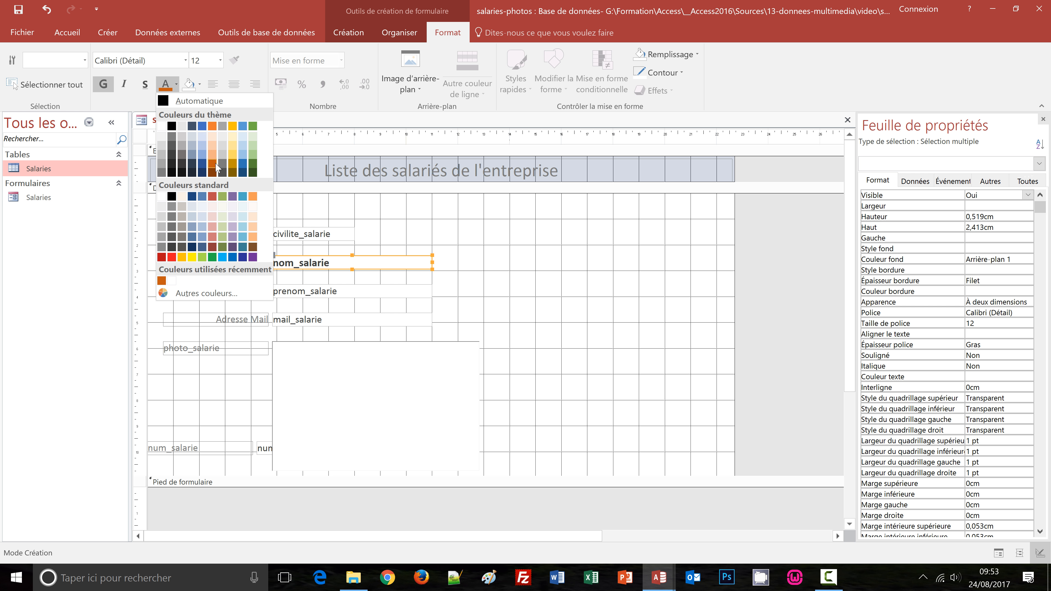
pyautogui.click(212, 164)
pyautogui.click(555, 417)
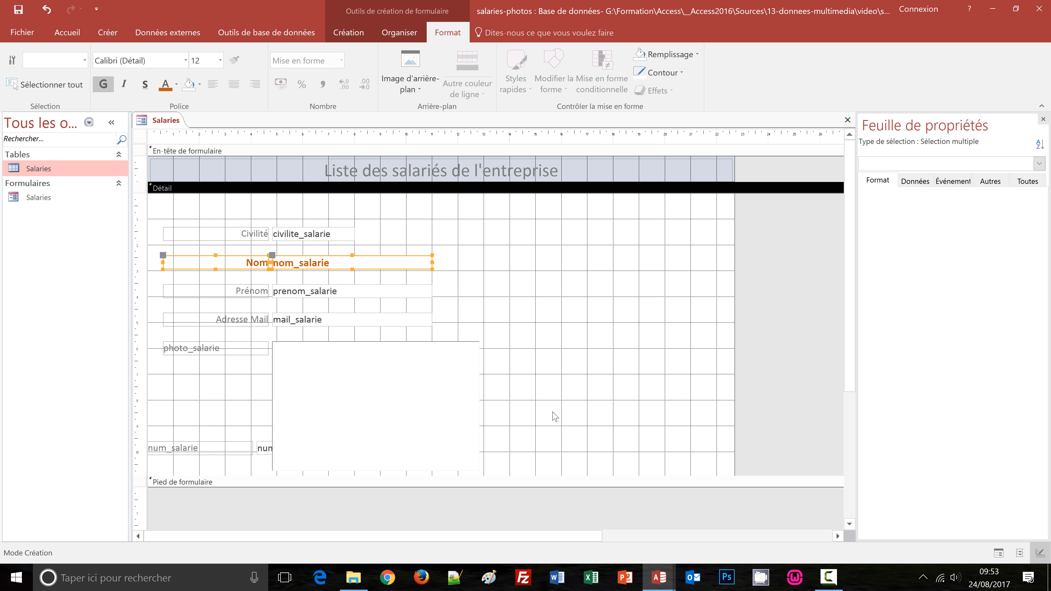
# - Delete the photo_salarie label while keeping its photo frame
pyautogui.click(325, 381)
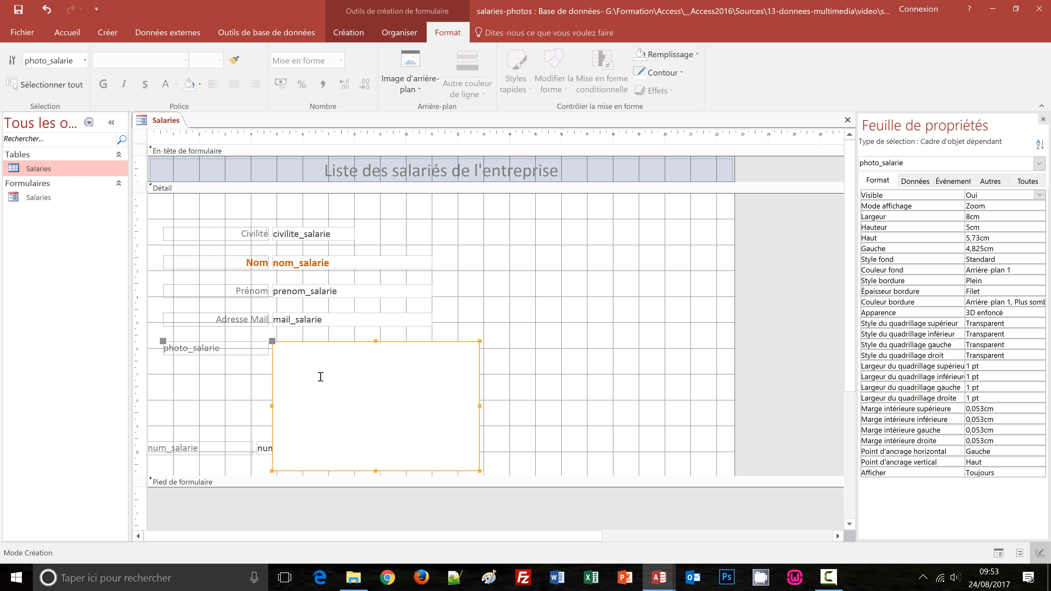
pyautogui.click(216, 353)
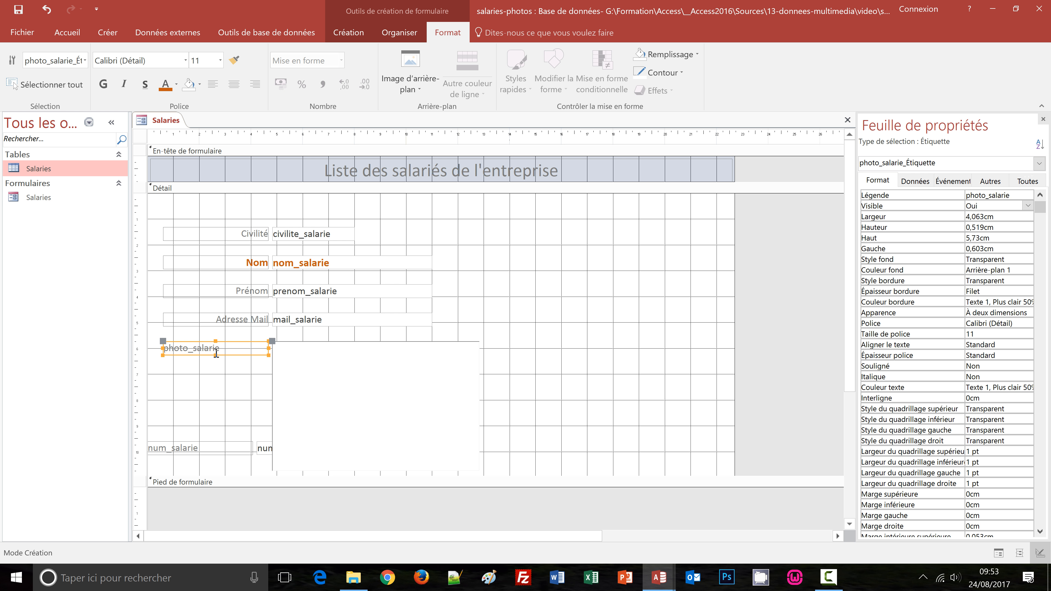
pyautogui.press('Delete')
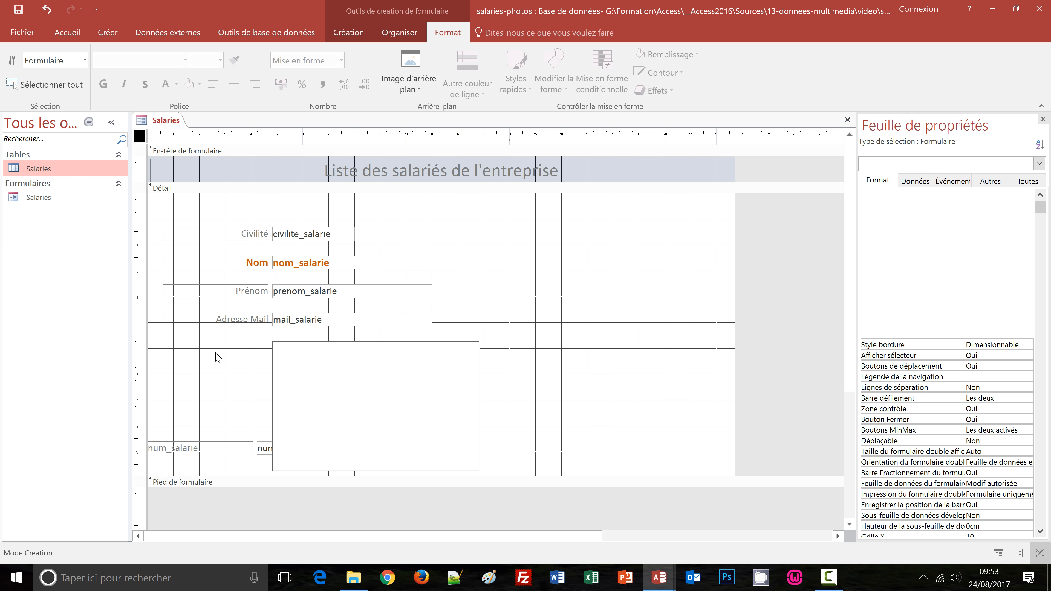
# - Move the photo frame beside the text boxes, about 12.1 cm from the form's left edge, and top-align it with the civilite_salarie text box
pyautogui.click(346, 378)
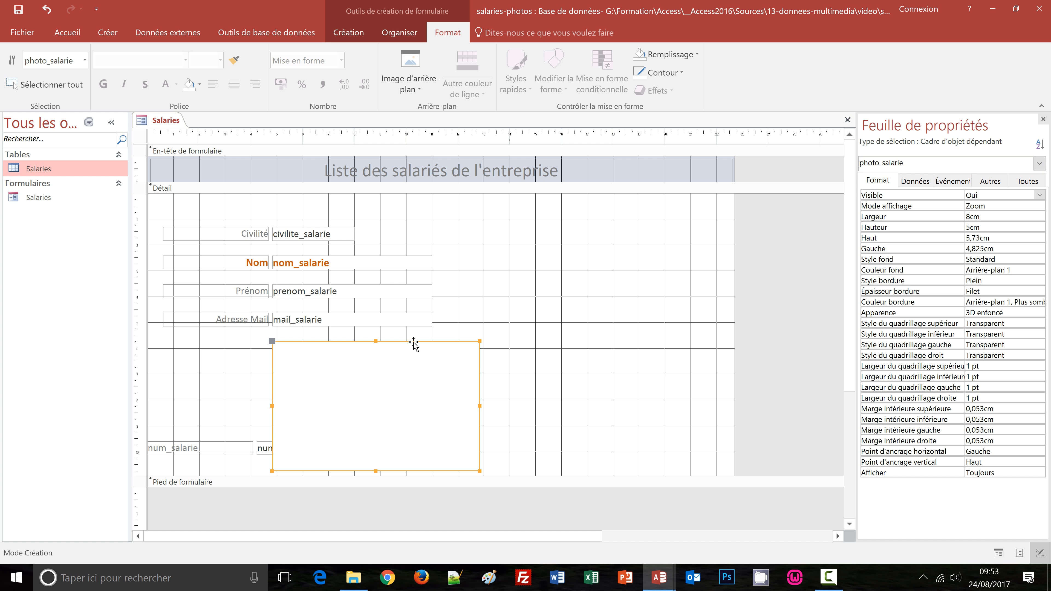
pyautogui.moveTo(416, 341); pyautogui.dragTo(603, 244)
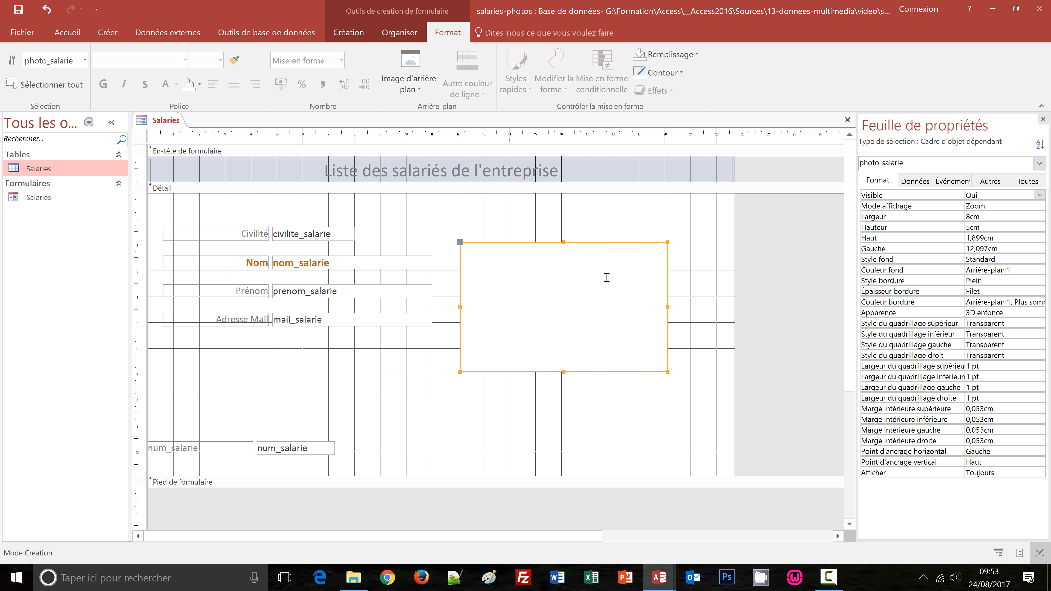
pyautogui.keyDown('shift'); pyautogui.click(314, 237); pyautogui.keyUp('shift')
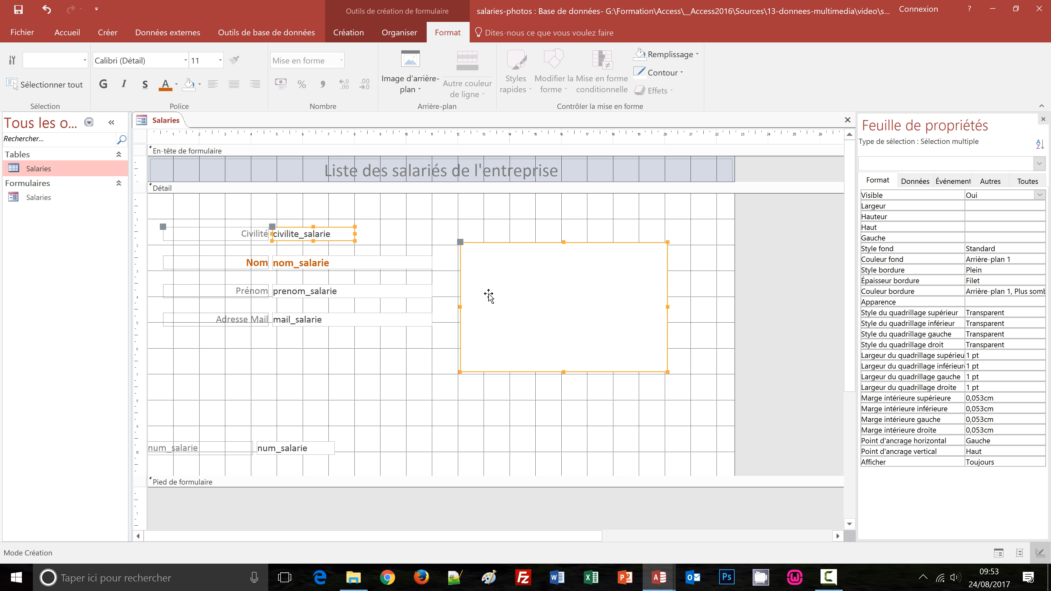
pyautogui.click(400, 37)
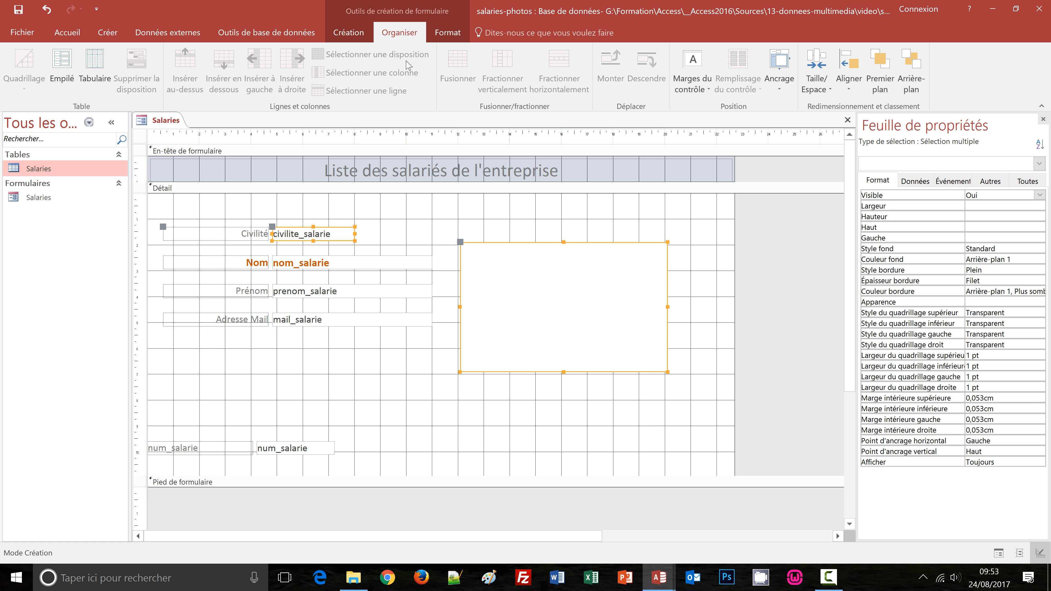
pyautogui.click(854, 93)
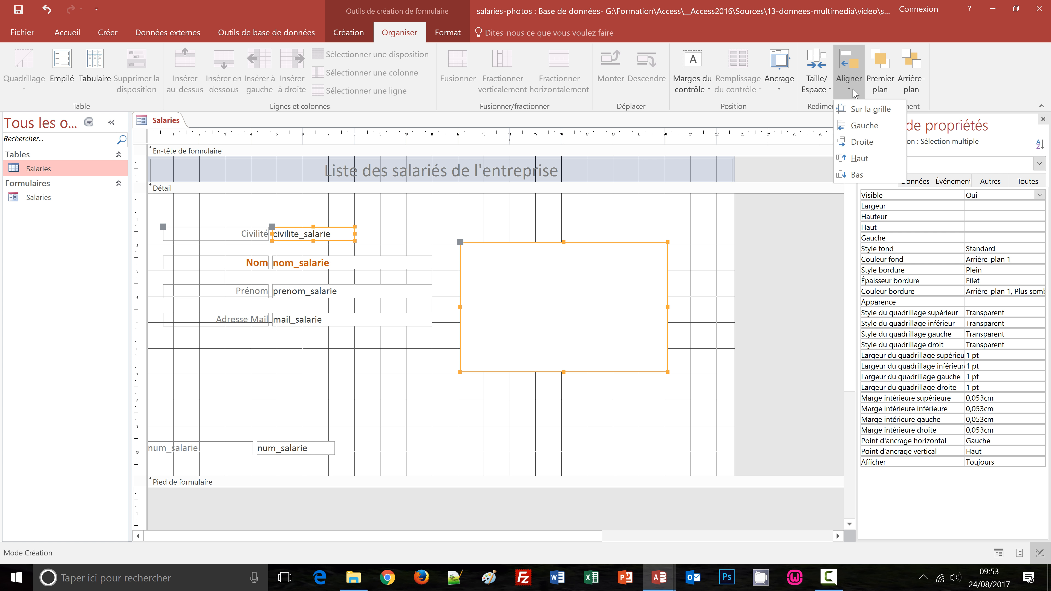
pyautogui.click(860, 159)
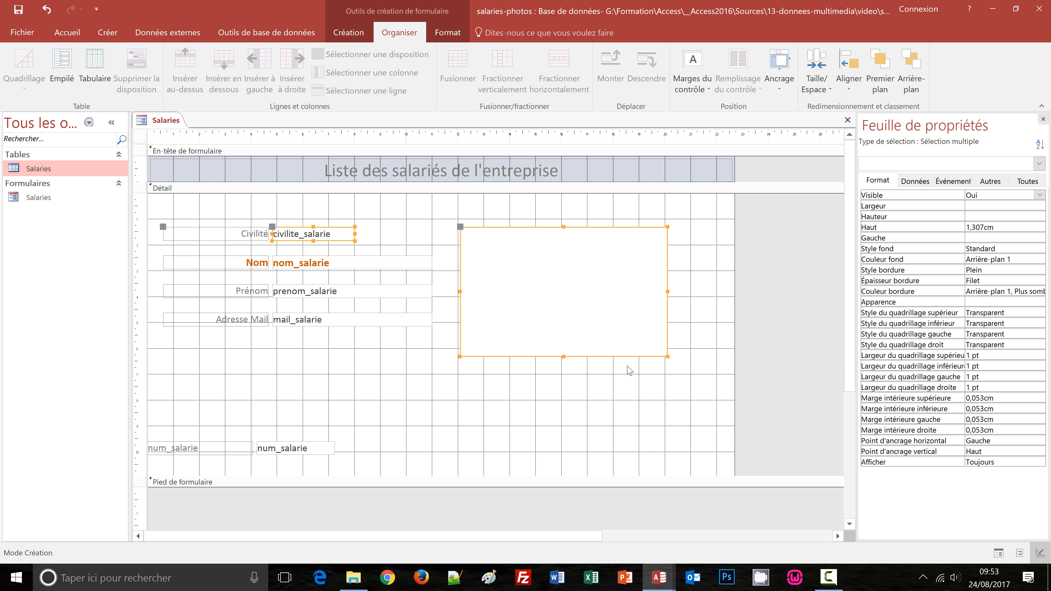
# - Stretch the photo frame downward to a height of about 8.4 cm
pyautogui.click(617, 408)
pyautogui.click(579, 330)
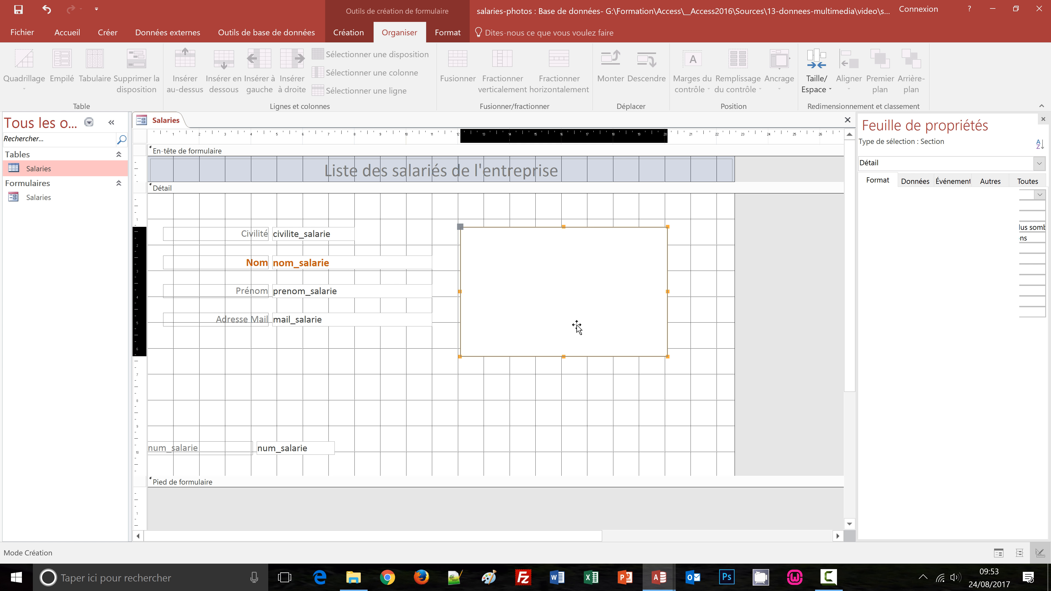
pyautogui.moveTo(563, 356); pyautogui.dragTo(561, 444)
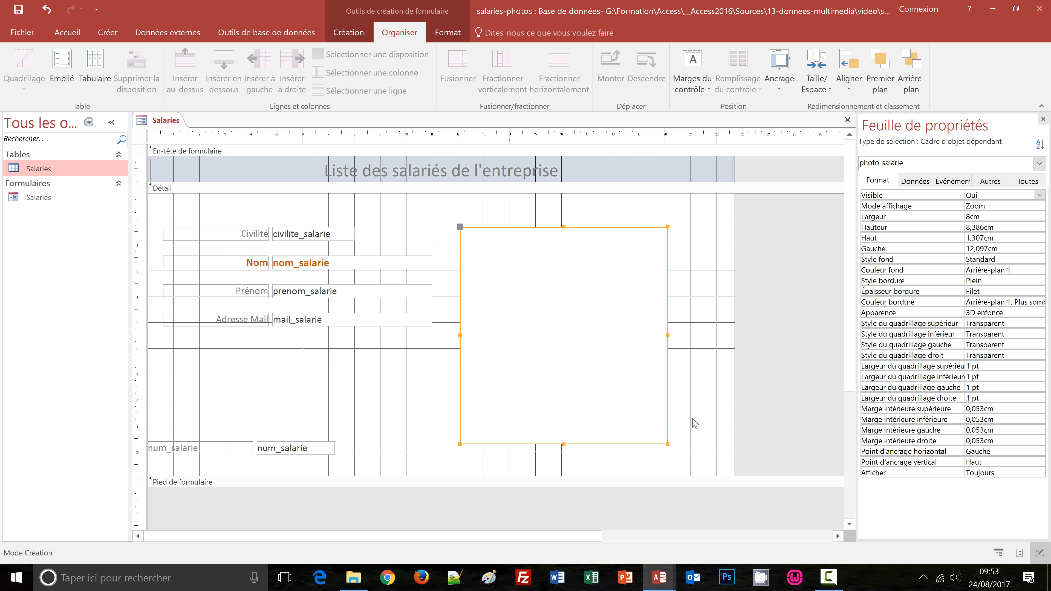
# - Give the photo frame a transparent fill and a white theme-colour outline
pyautogui.click(446, 38)
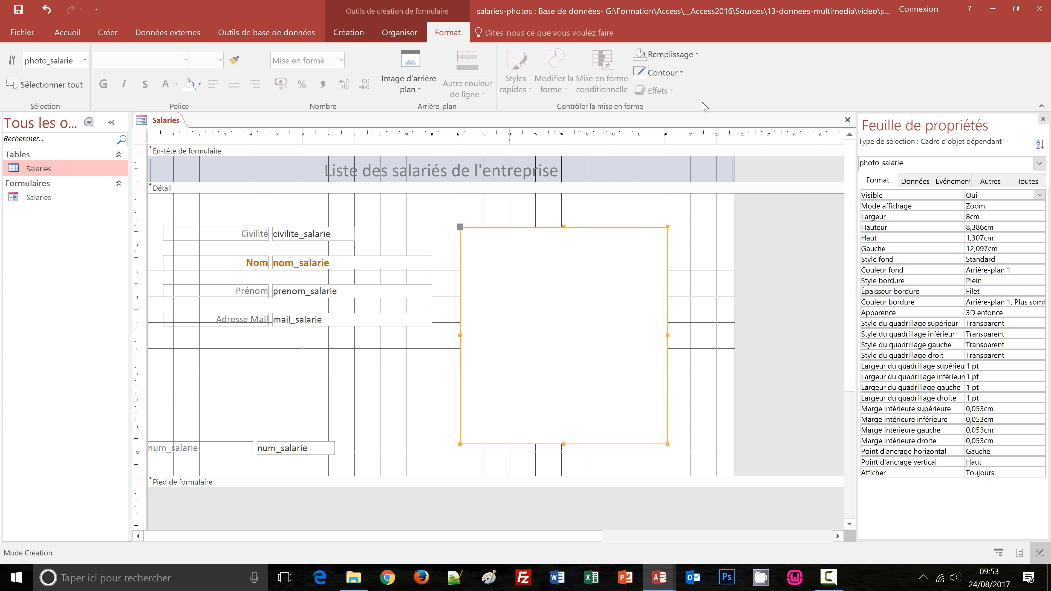
pyautogui.click(697, 56)
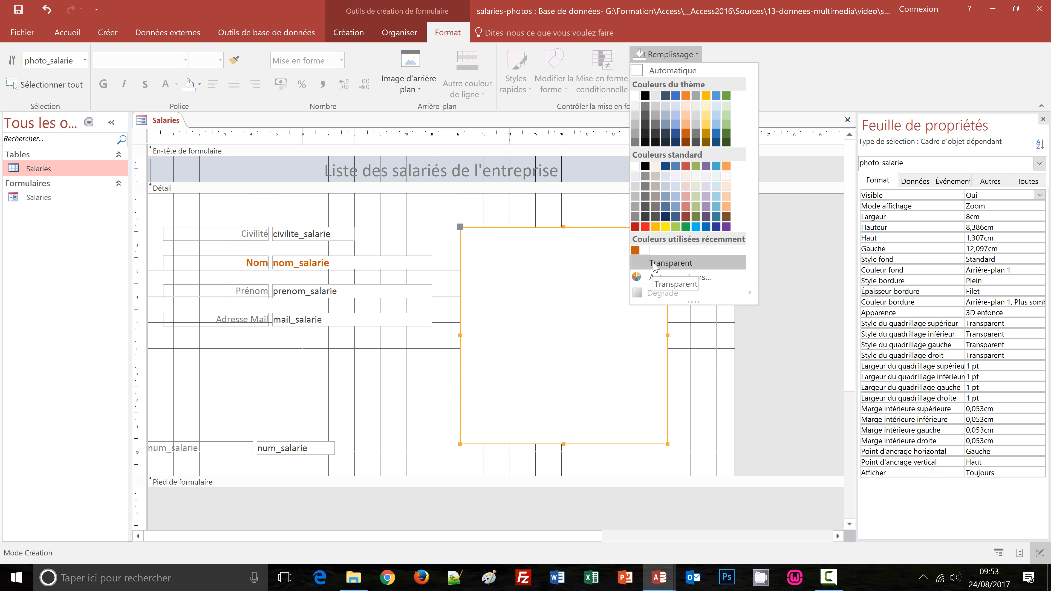
pyautogui.click(671, 264)
pyautogui.click(682, 73)
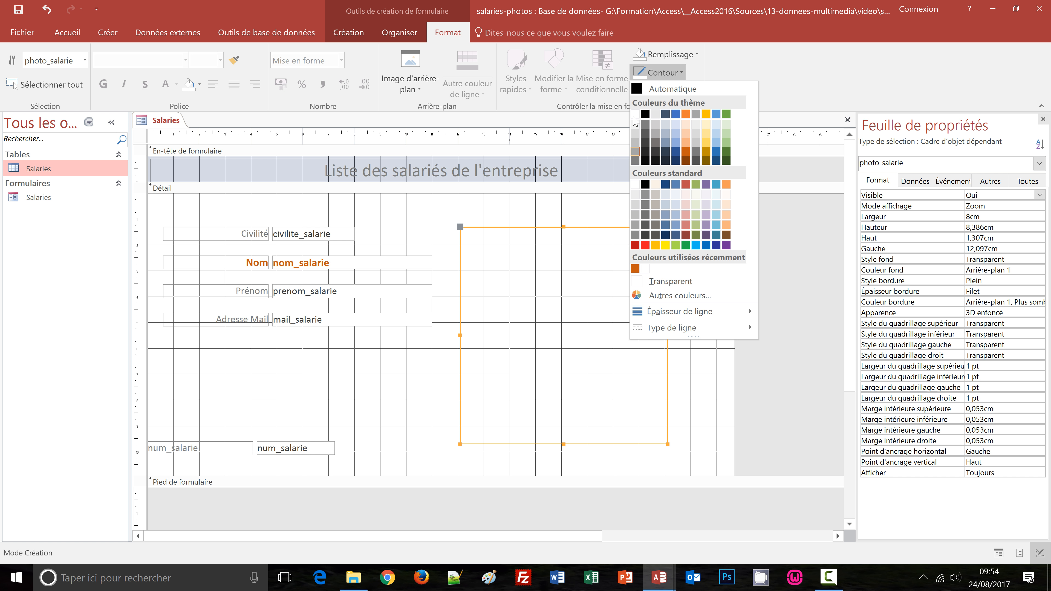
pyautogui.click(636, 115)
pyautogui.click(690, 294)
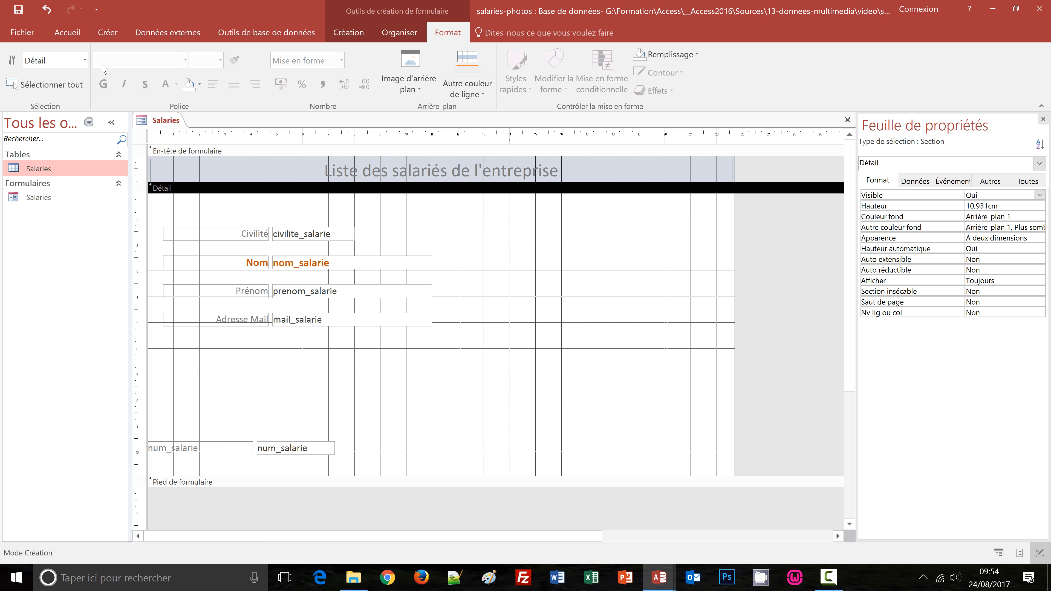
# - Display the Salaries form in Form view, browse the first few employee records and return to record 1
pyautogui.click(68, 38)
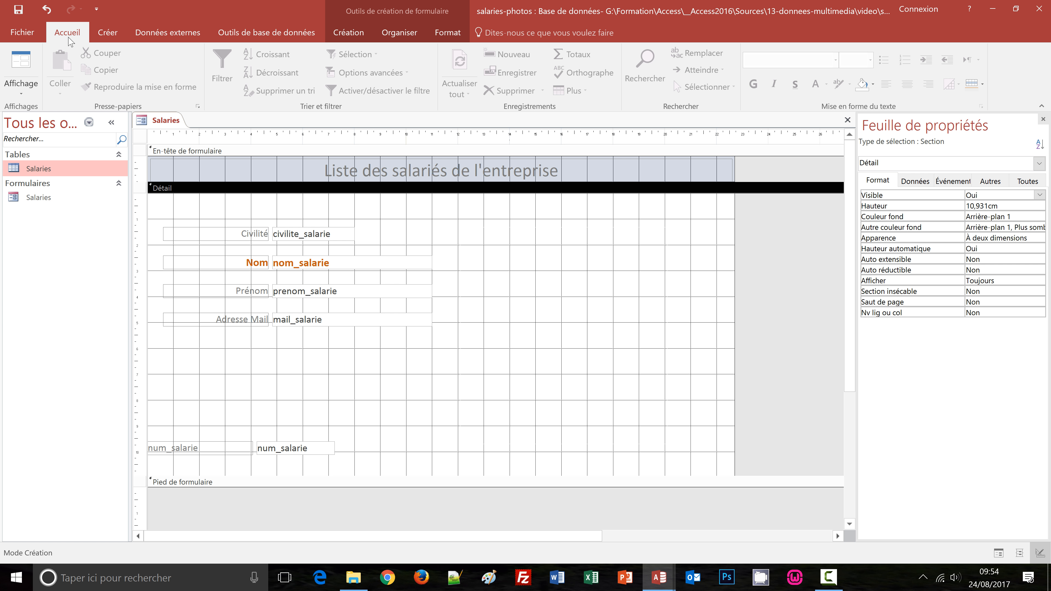
pyautogui.click(21, 62)
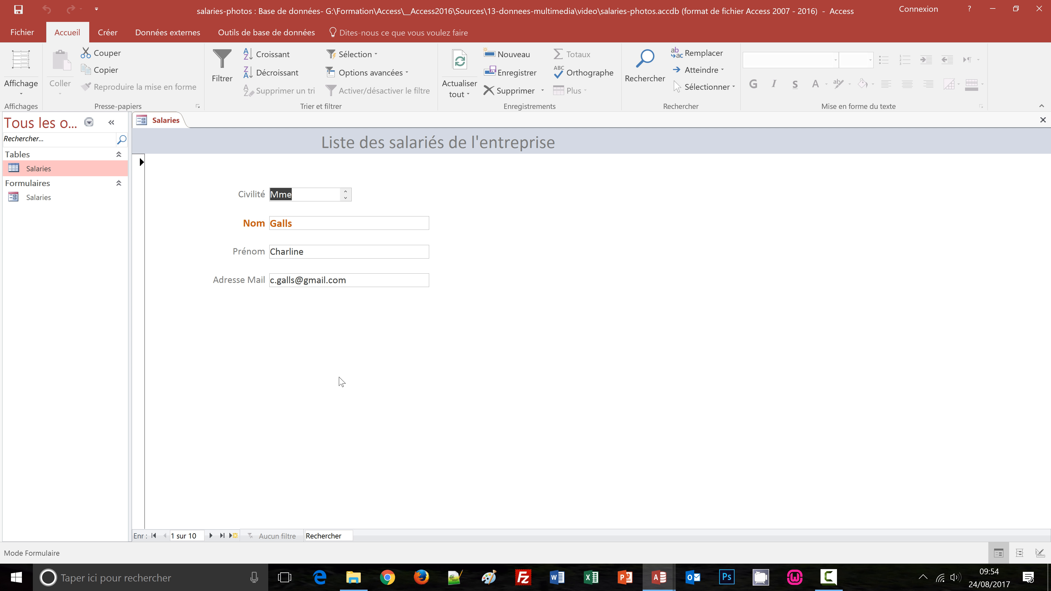
pyautogui.click(211, 536)
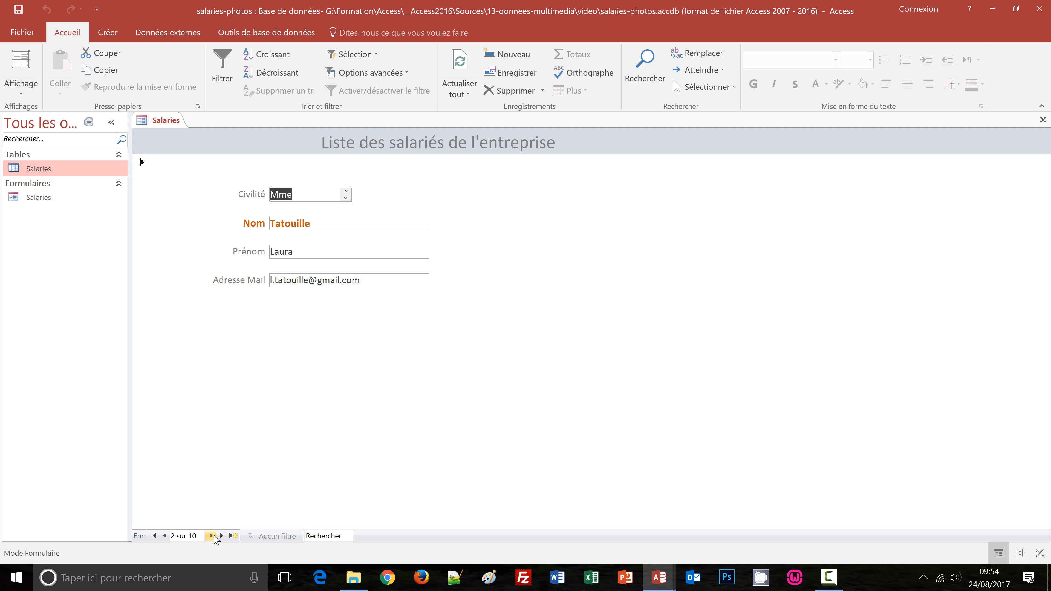
pyautogui.click(211, 536)
pyautogui.click(211, 536)
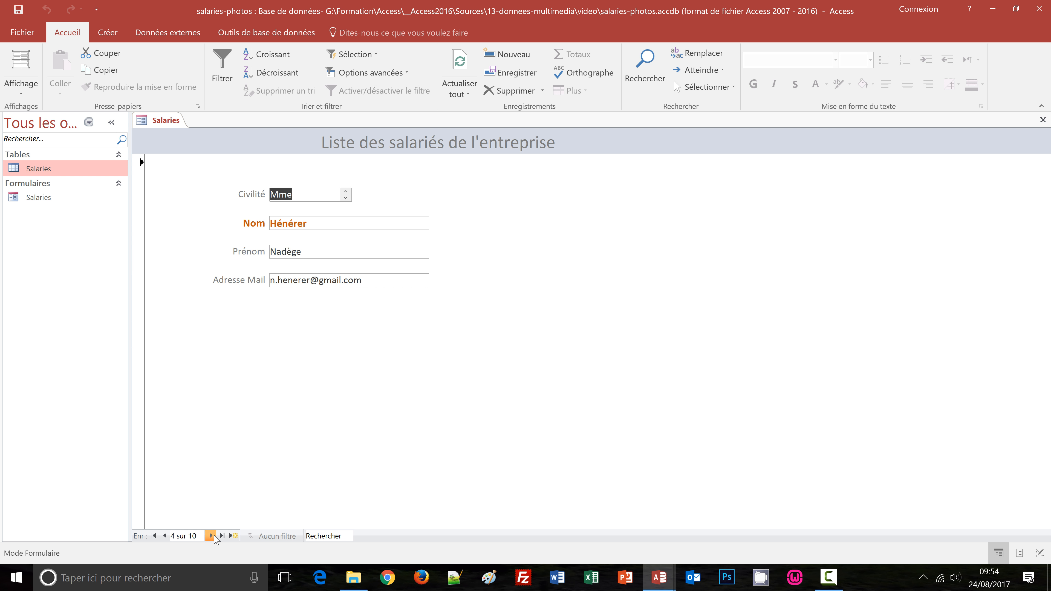
pyautogui.click(211, 536)
pyautogui.click(164, 536)
pyautogui.click(164, 536)
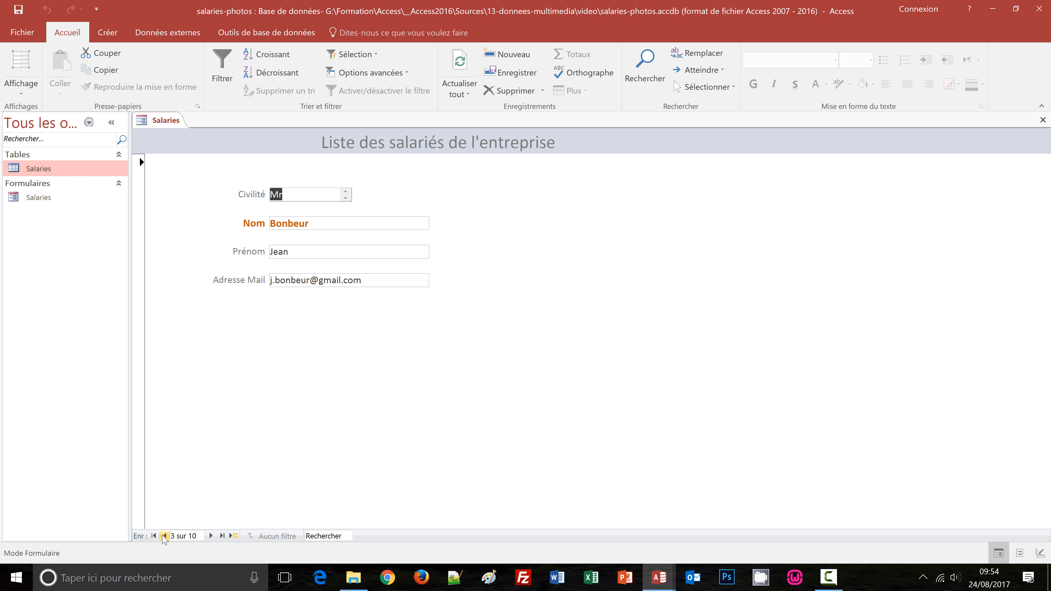
pyautogui.click(164, 536)
pyautogui.click(164, 536)
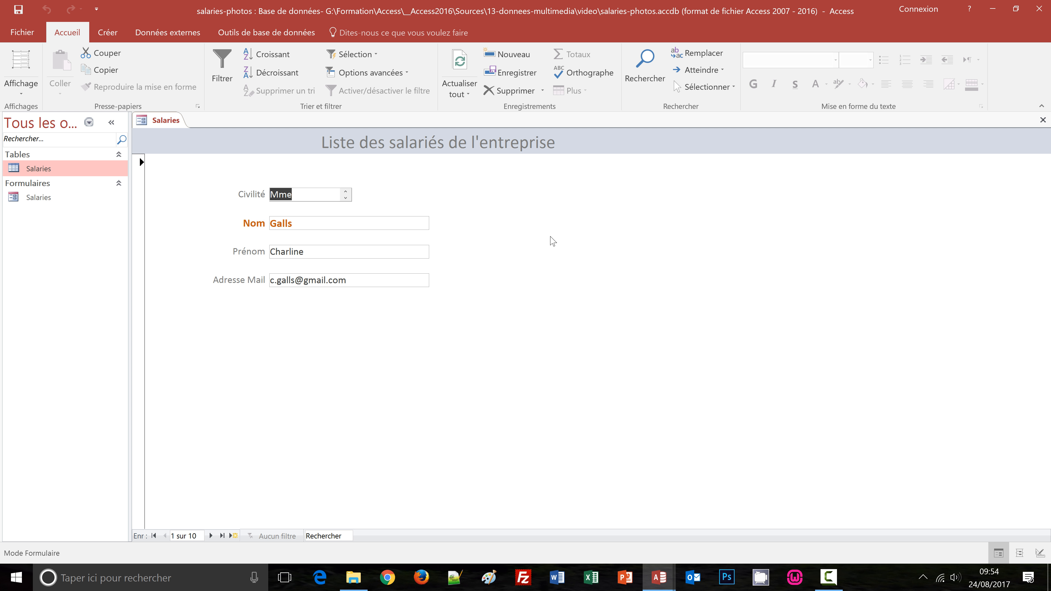
# - Try to insert the first employee's JPG picture from the photos folder into the photo frame as an object created from a file
pyautogui.rightClick(549, 235)
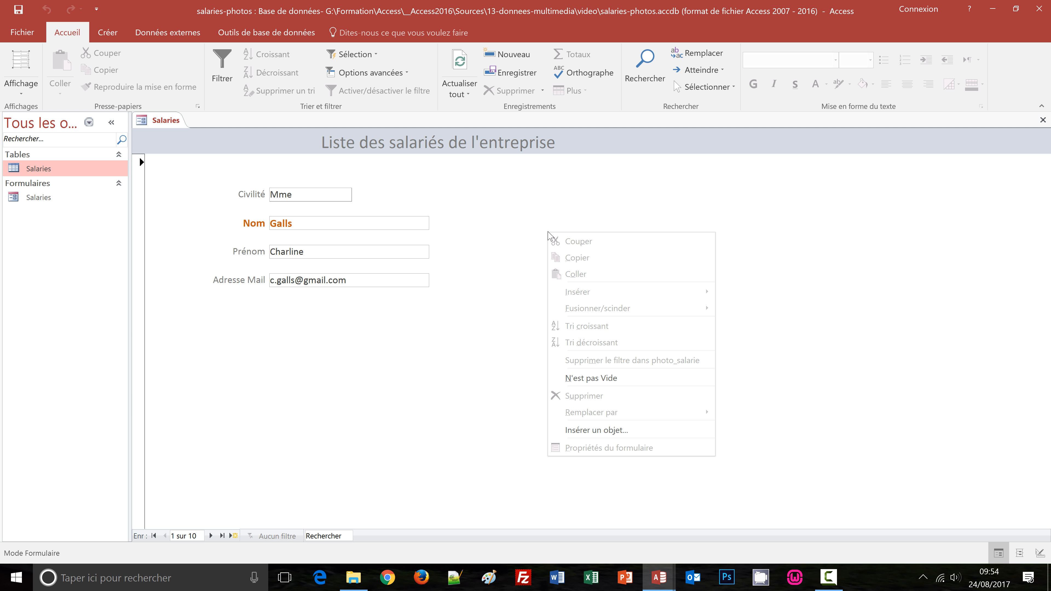
pyautogui.click(590, 432)
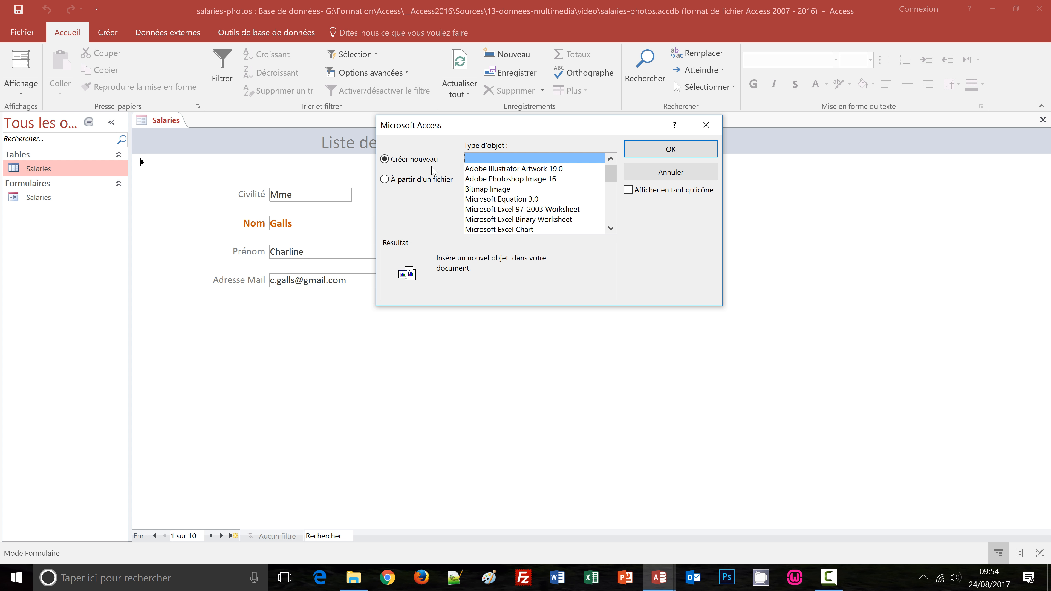
pyautogui.moveTo(435, 132); pyautogui.dragTo(415, 180)
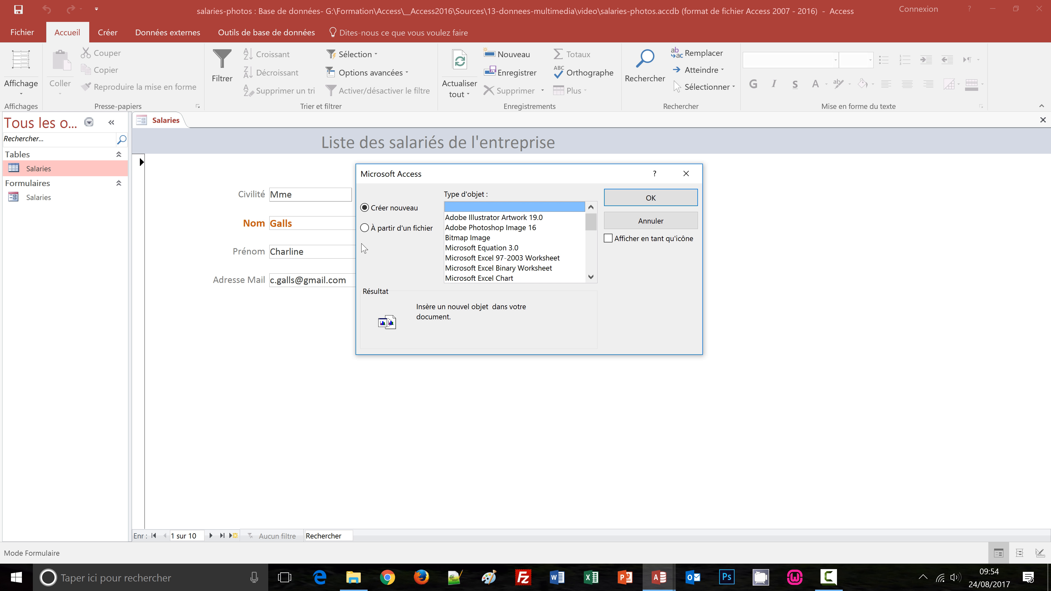
pyautogui.click(365, 229)
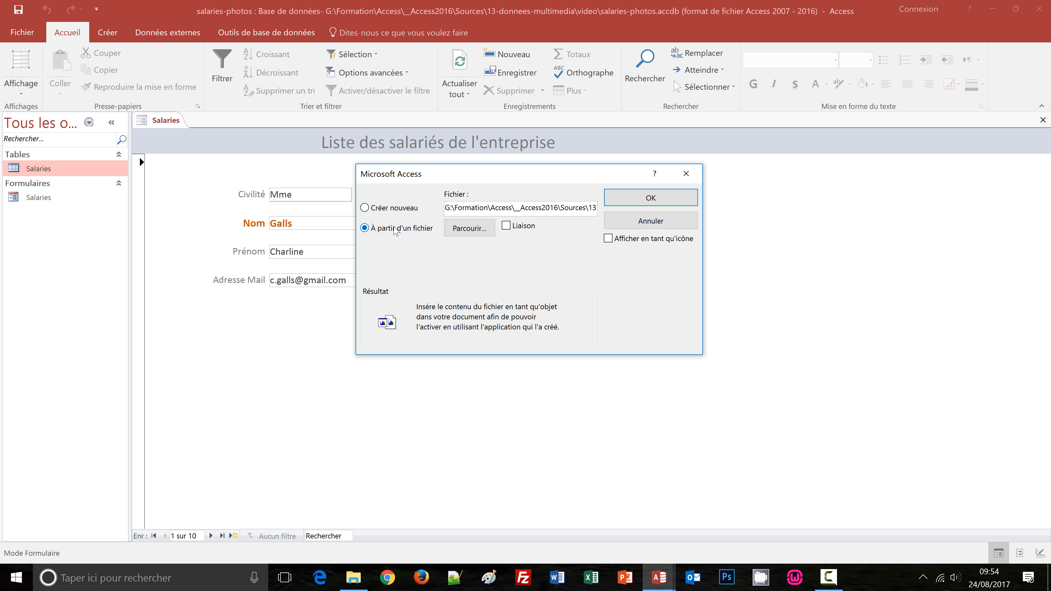
pyautogui.click(474, 229)
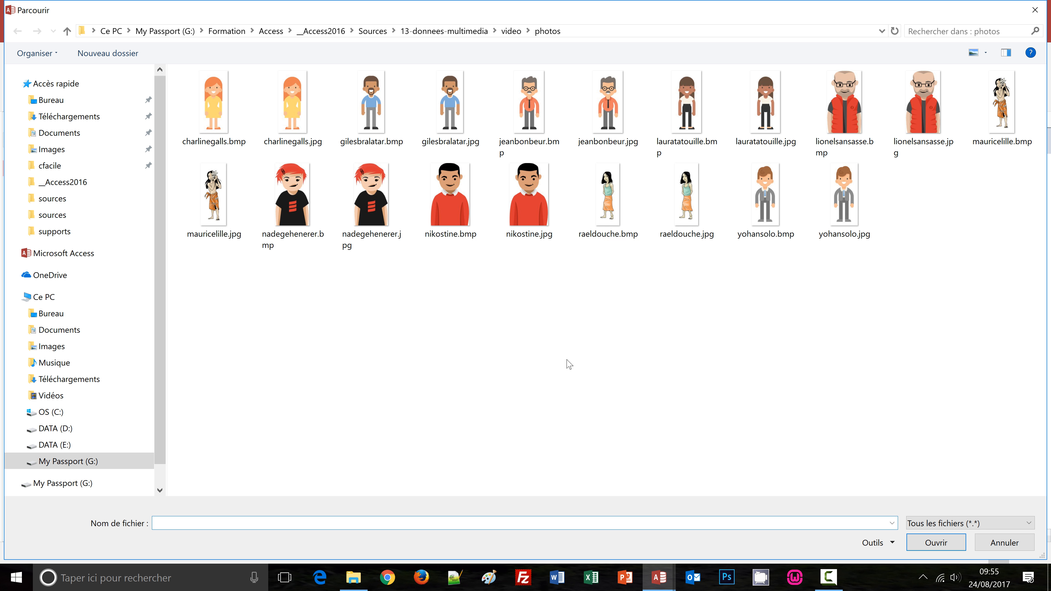
pyautogui.doubleClick(290, 132)
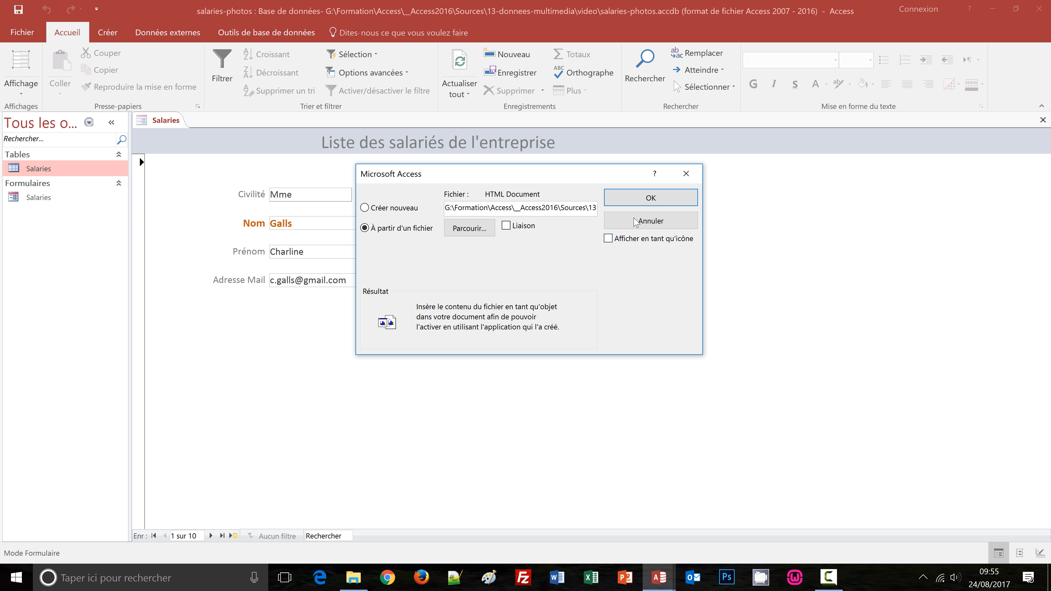
pyautogui.click(633, 200)
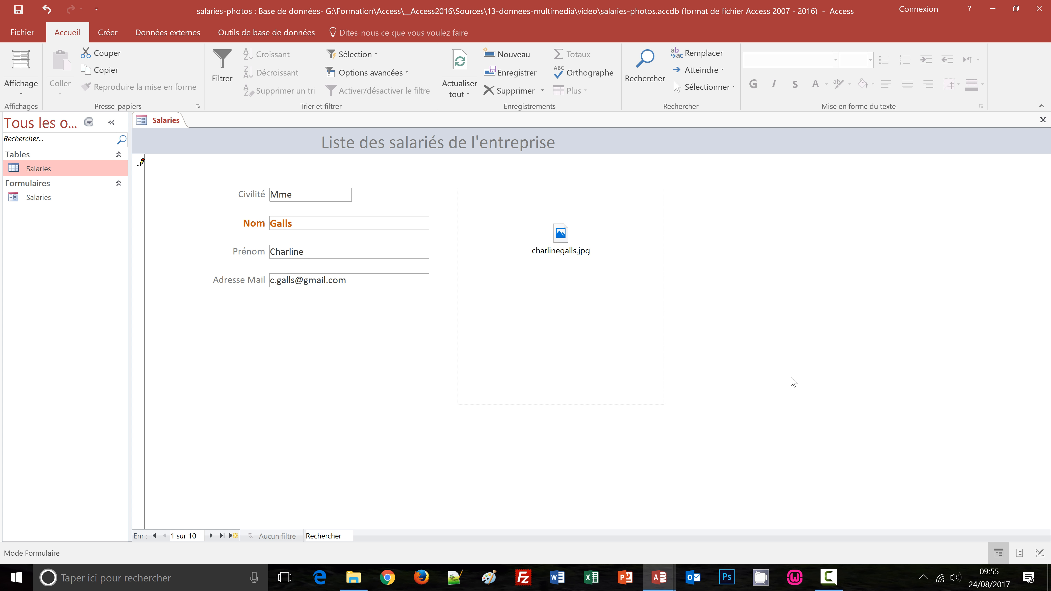
# - Open the embedded JPG object to view it, close the viewer and delete the object from the photo frame
pyautogui.doubleClick(564, 251)
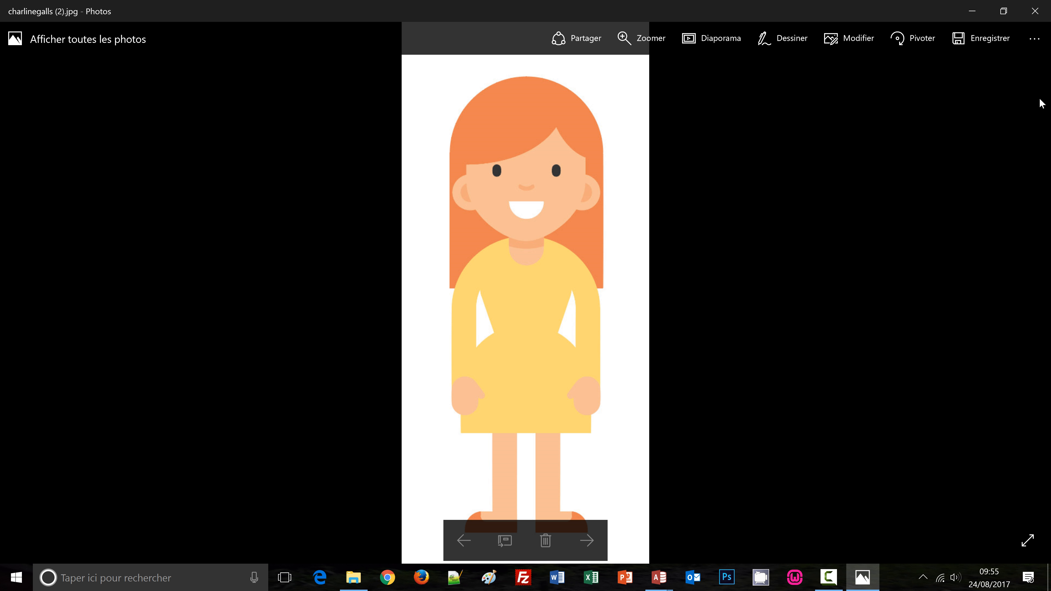
pyautogui.click(1036, 11)
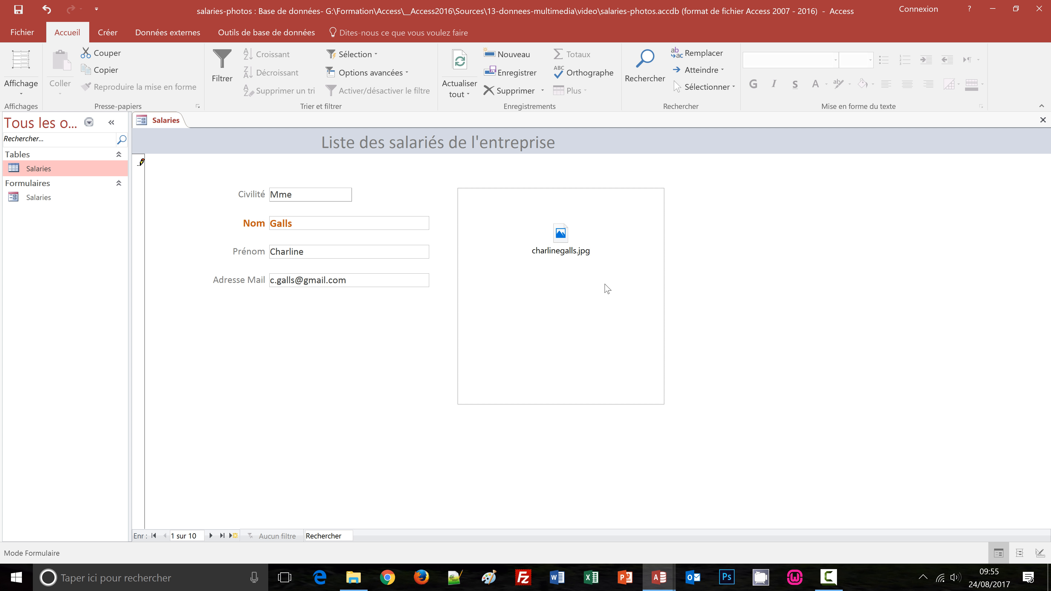
pyautogui.rightClick(563, 243)
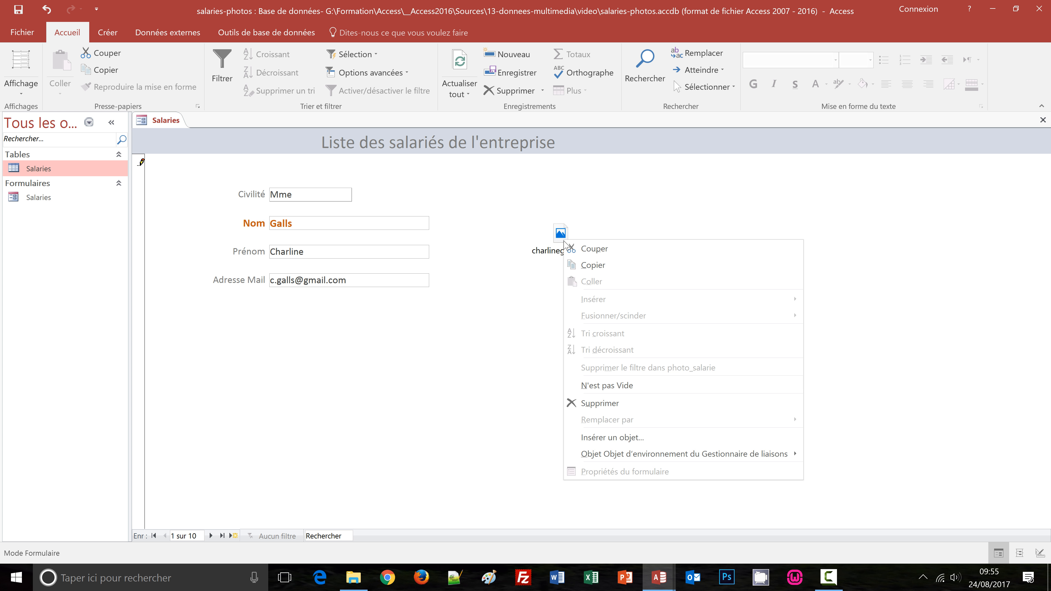
pyautogui.click(612, 403)
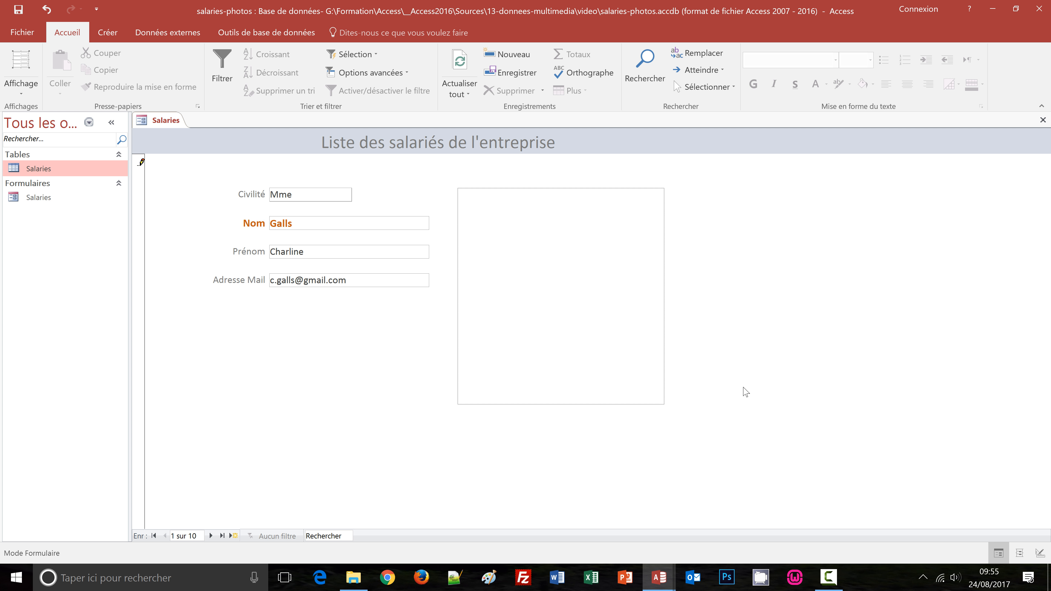
# - Switch to File Explorer, open the first employee's JPG from the photos folder in Photos and copy the image
pyautogui.moveTo(355, 583)
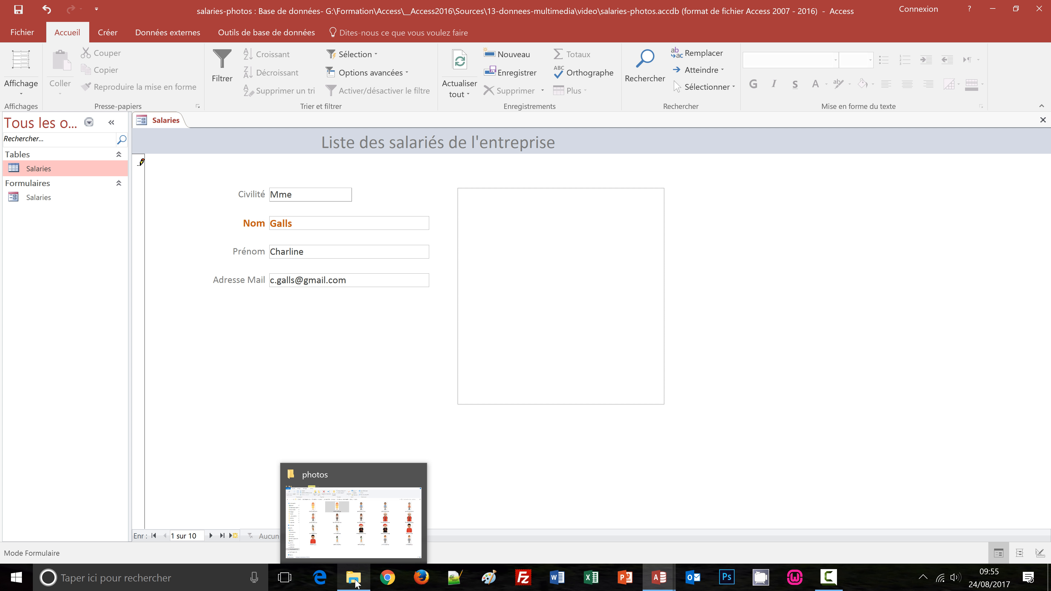
pyautogui.click(346, 534)
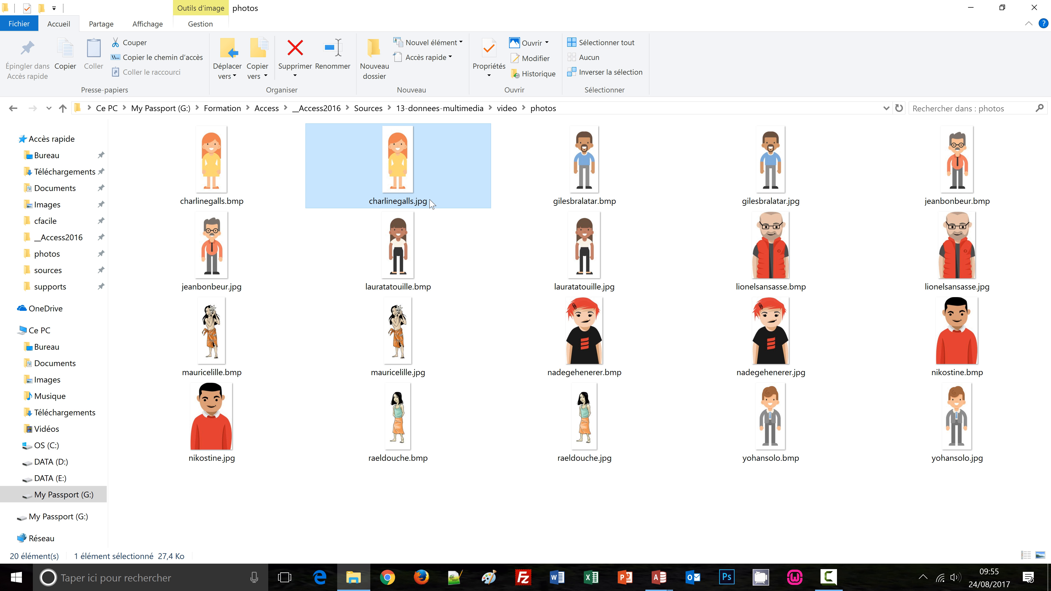
pyautogui.doubleClick(402, 169)
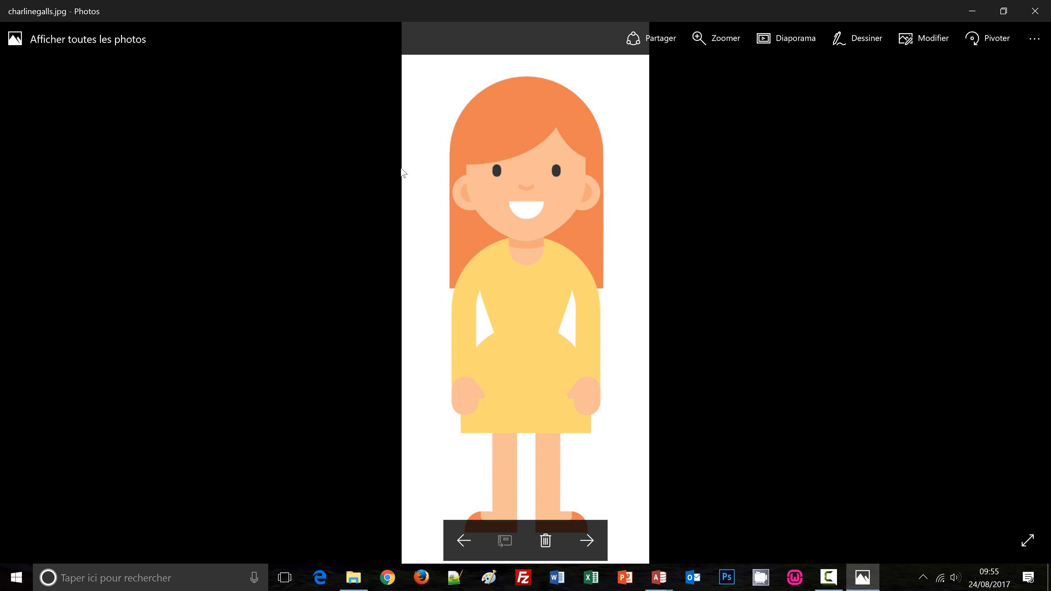
pyautogui.rightClick(470, 174)
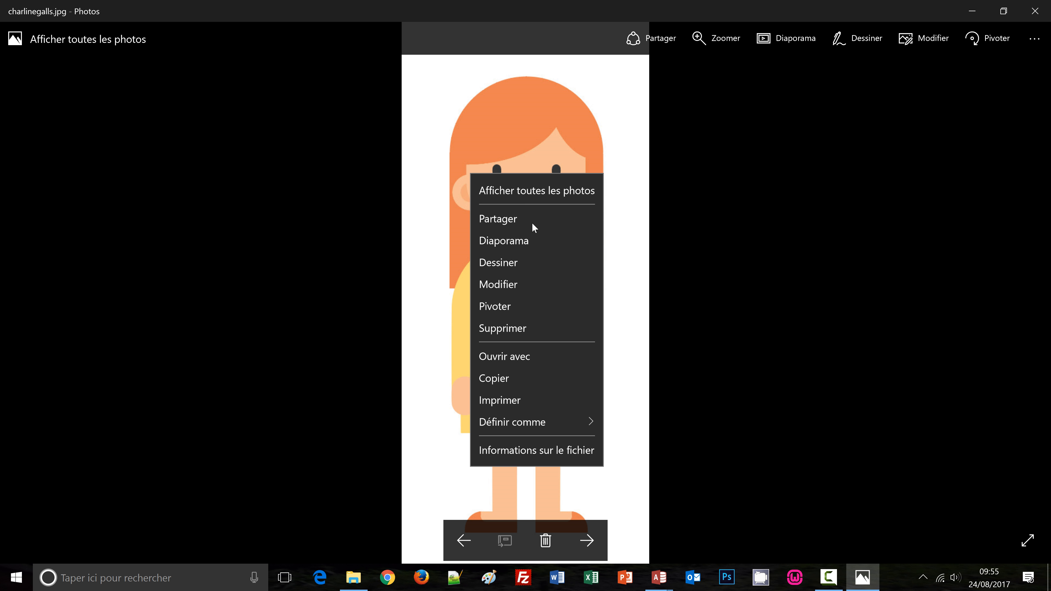
pyautogui.click(503, 378)
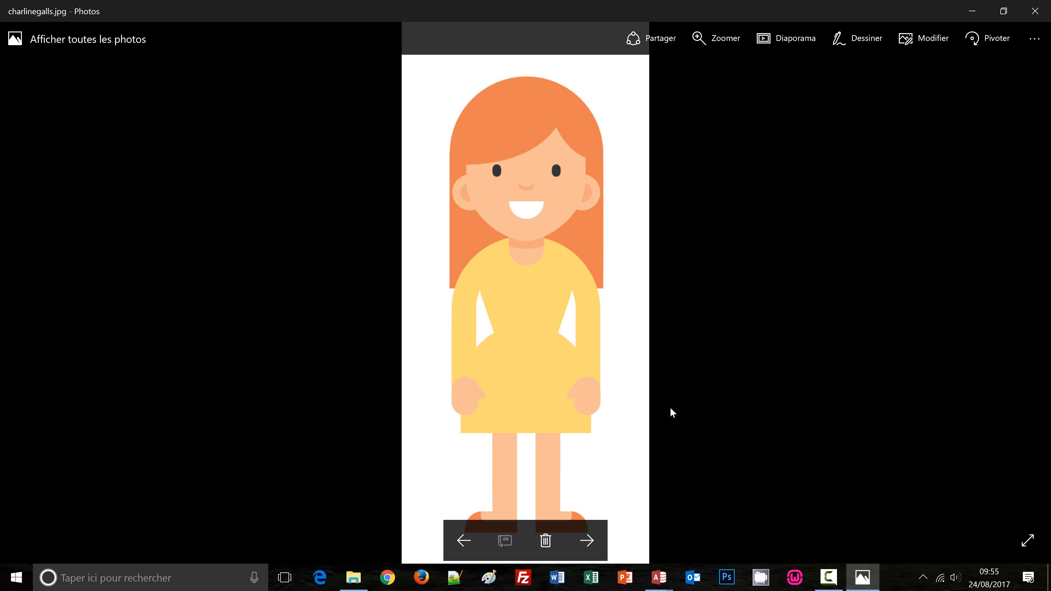
# - Switch to the salaries-photos database in Access and paste the copied picture into the photo frame of record 1
pyautogui.click(662, 579)
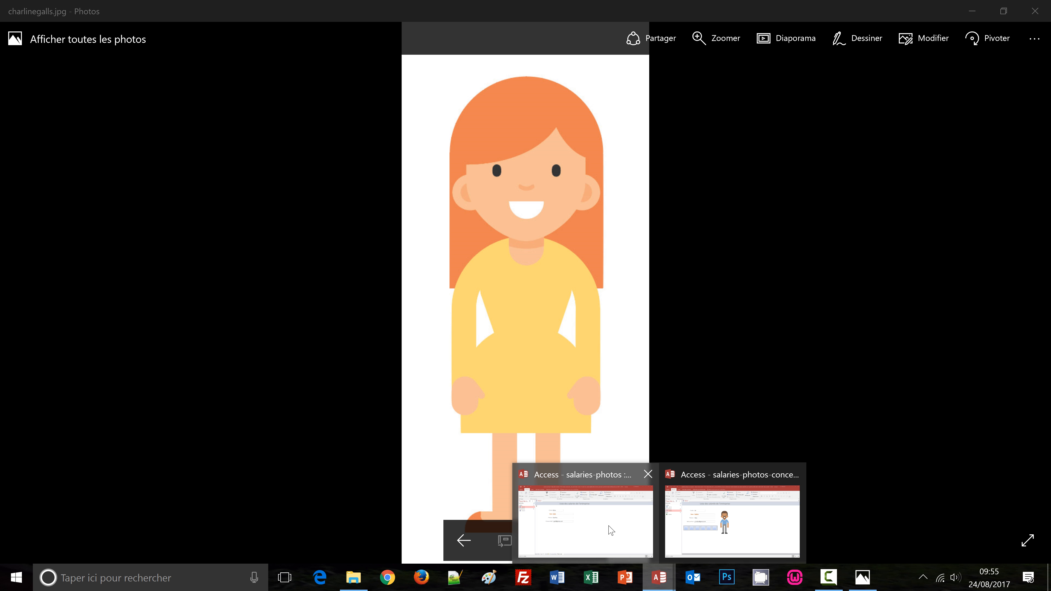
pyautogui.click(610, 531)
pyautogui.rightClick(542, 244)
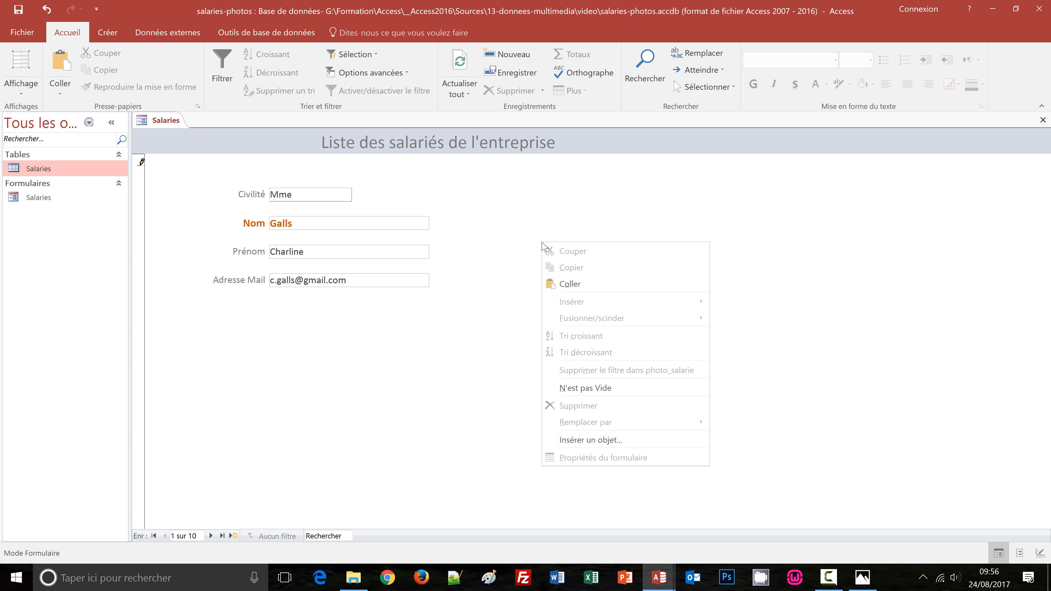
pyautogui.click(589, 287)
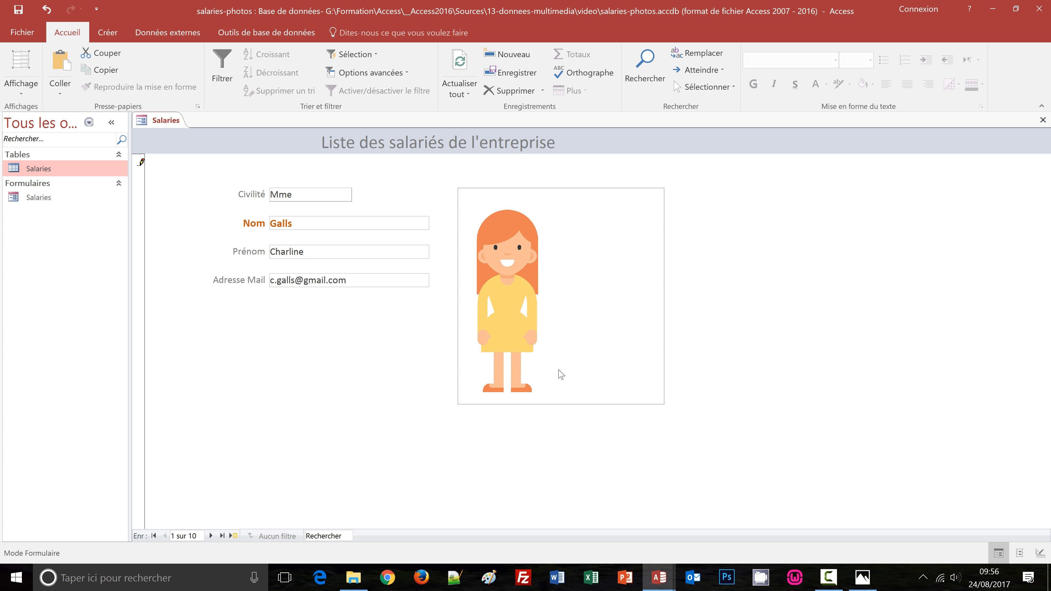
# - Move to record 2, return to record 1 to check its saved picture, and advance to record 2
pyautogui.click(211, 536)
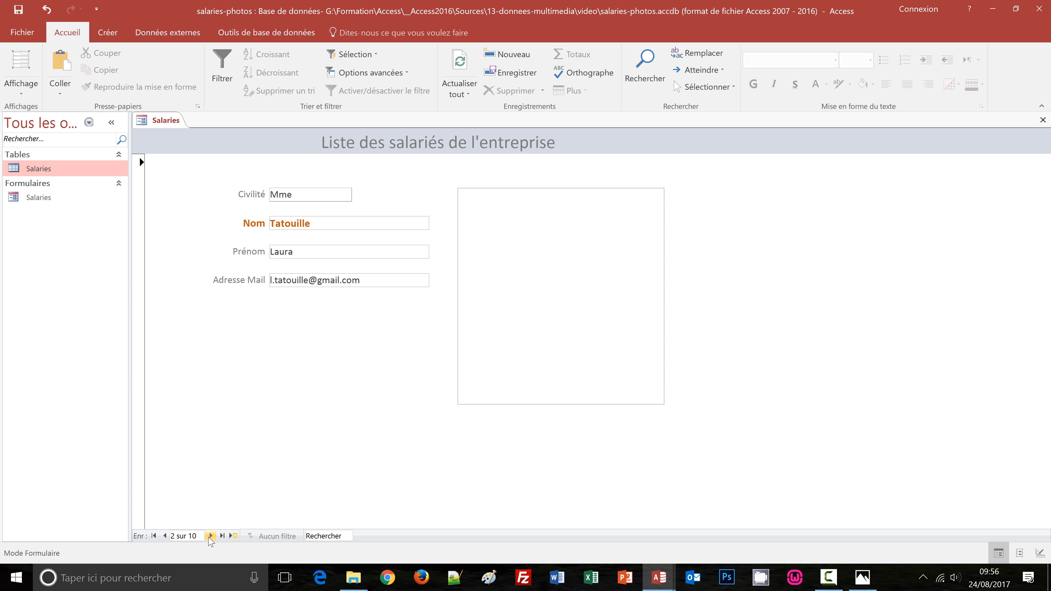
pyautogui.click(165, 535)
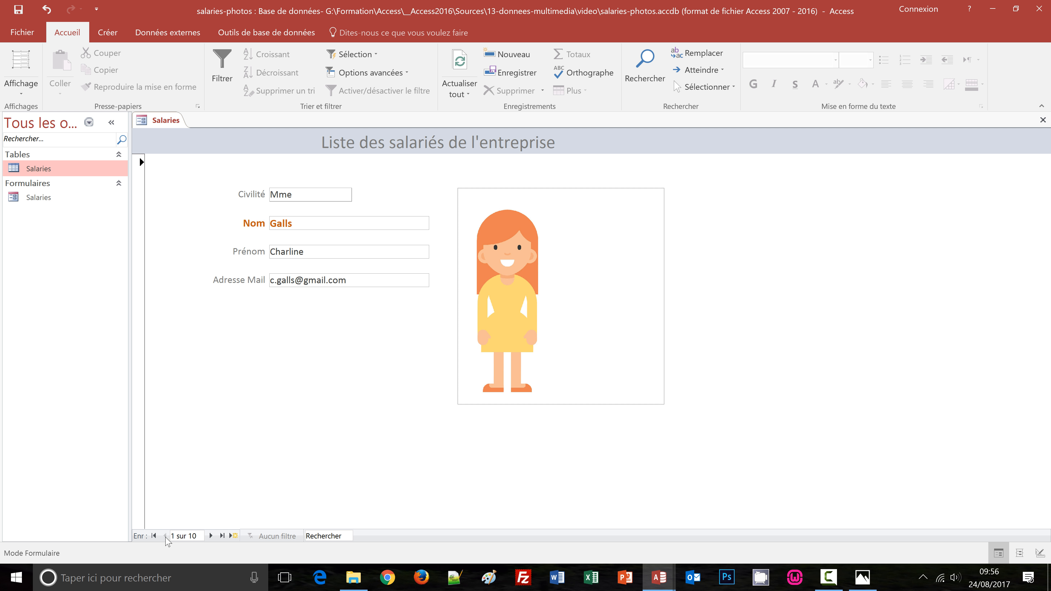
pyautogui.click(211, 536)
pyautogui.moveTo(356, 584)
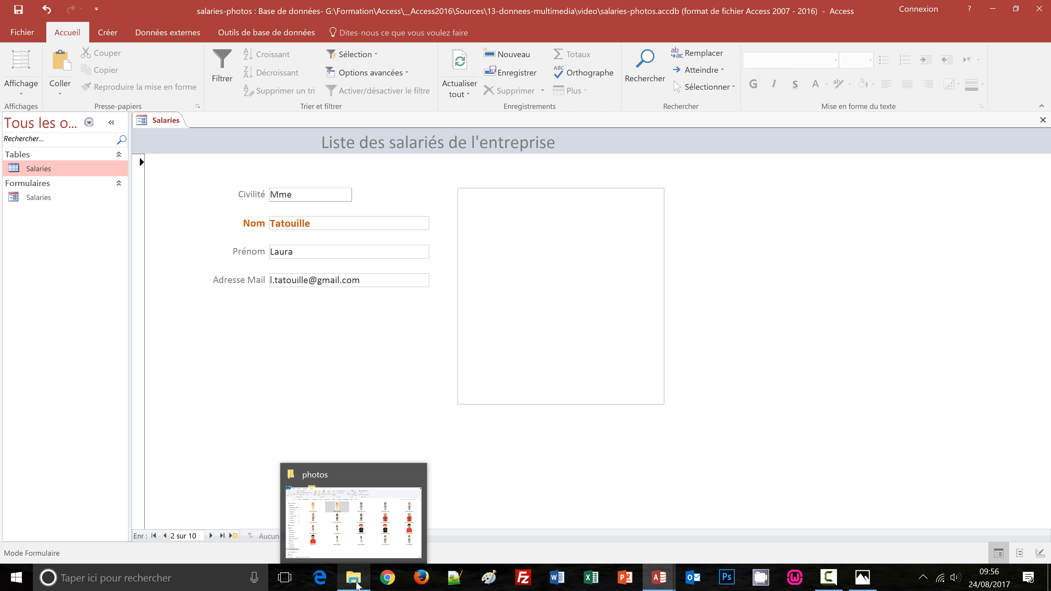
pyautogui.click(352, 547)
pyautogui.click(775, 185)
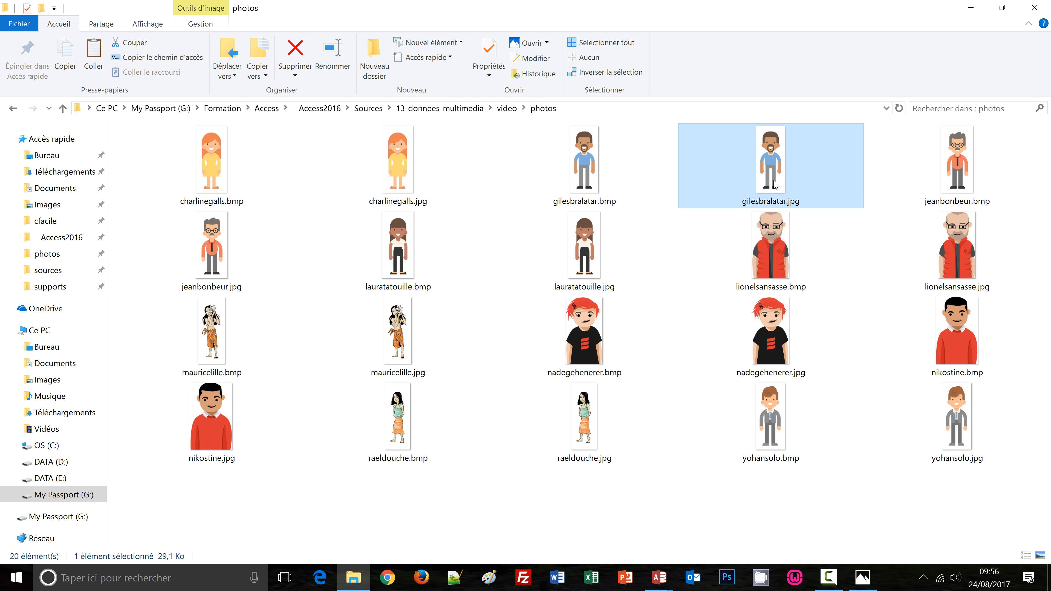
pyautogui.doubleClick(775, 185)
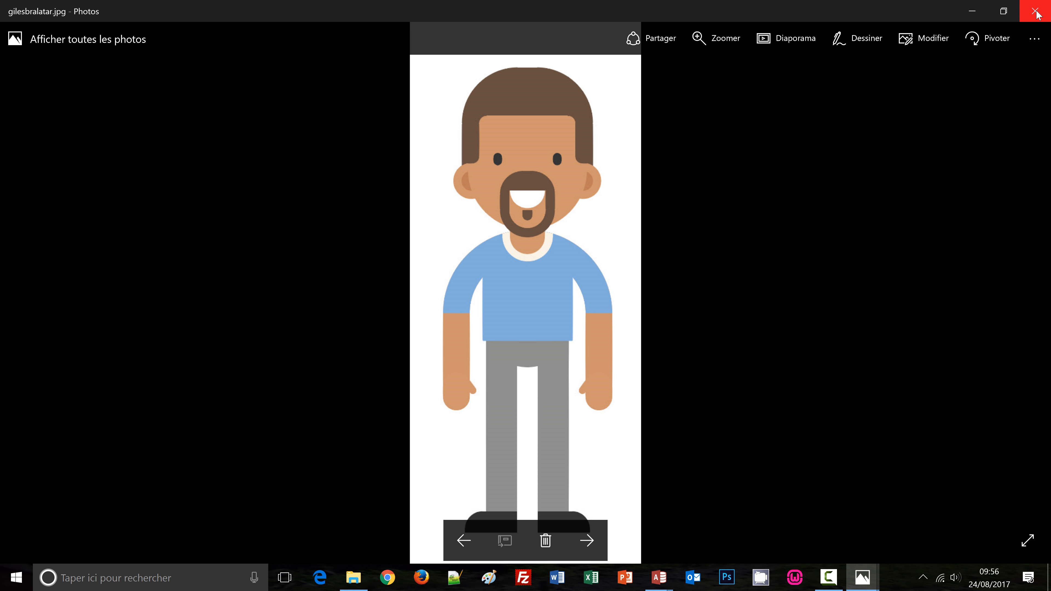
pyautogui.click(1036, 13)
pyautogui.hotkey('alt', 'Tab')
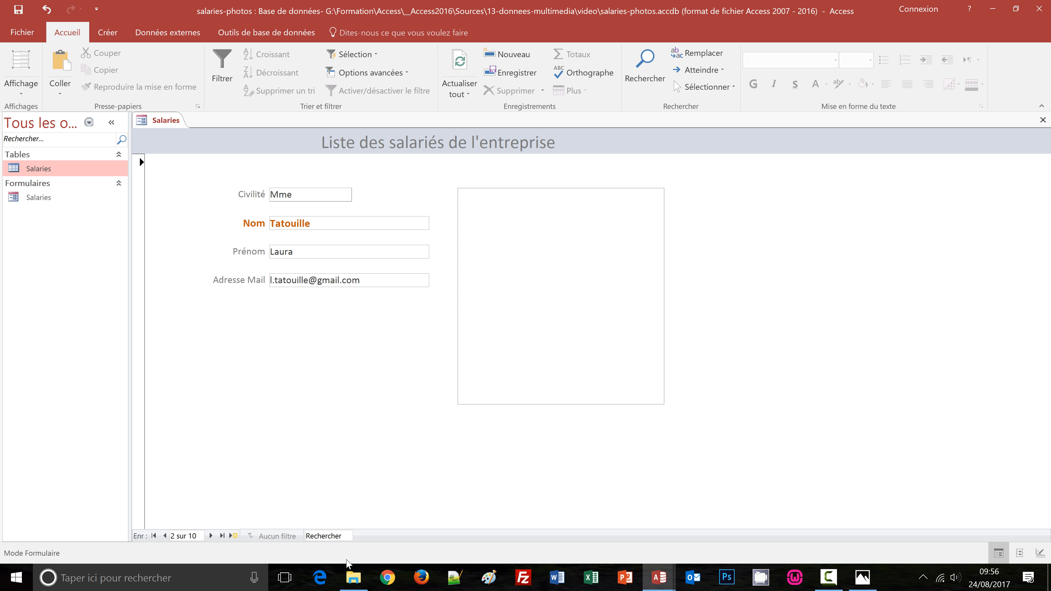
# - Copy the second employee's JPG from the photos folder via Photos and paste it into record 2's photo frame in Access
pyautogui.click(353, 577)
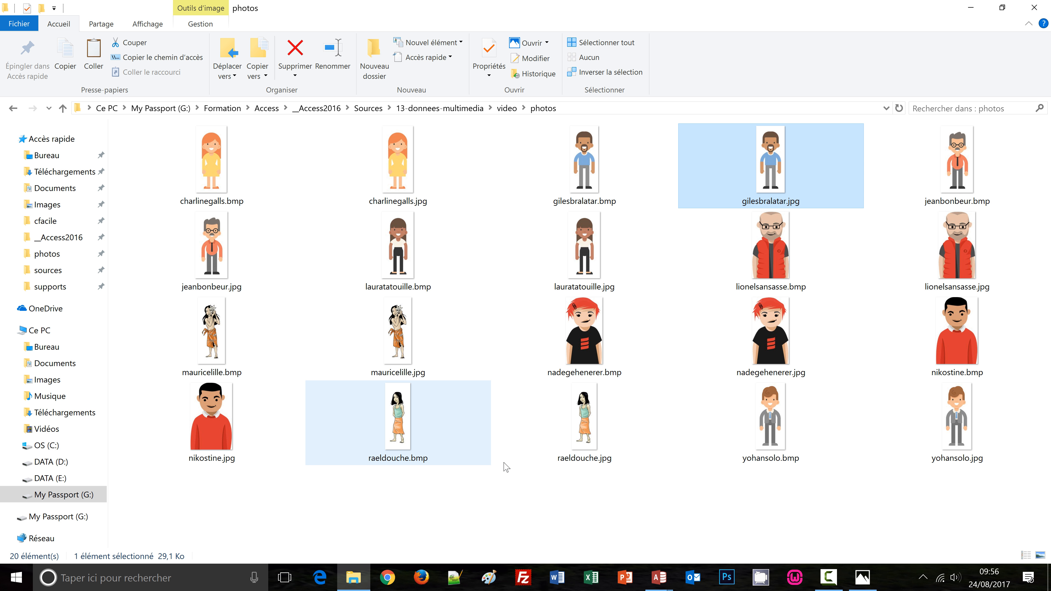
pyautogui.doubleClick(587, 257)
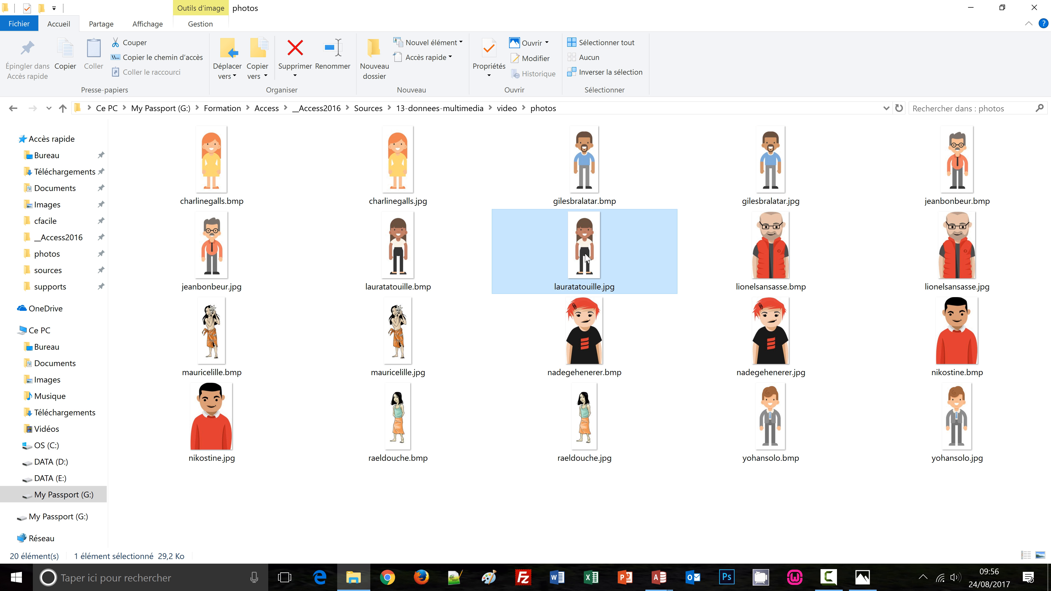
pyautogui.rightClick(564, 276)
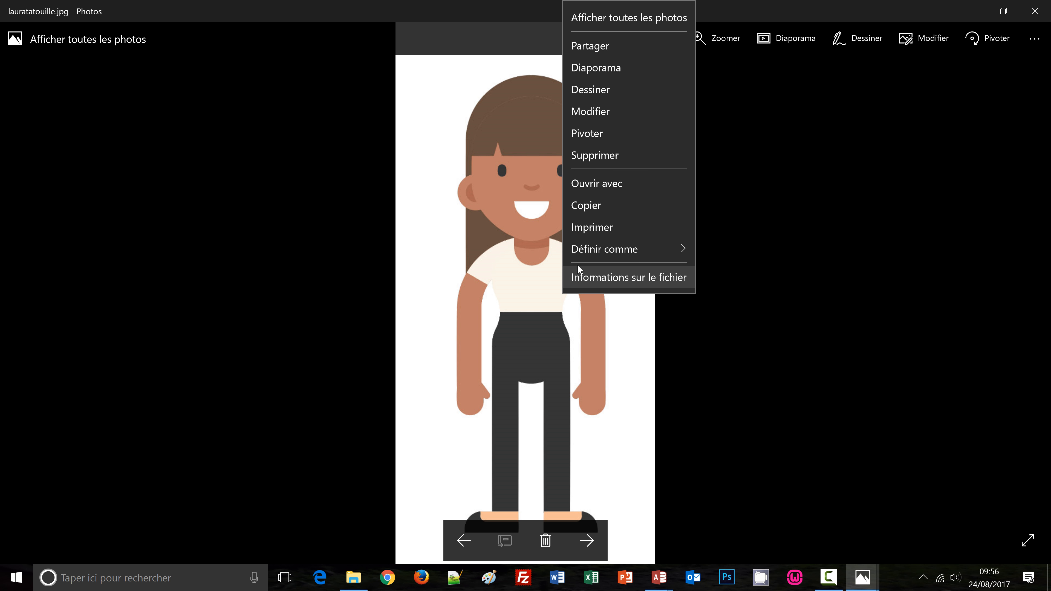
pyautogui.click(600, 207)
pyautogui.hotkey('alt', 'Tab')
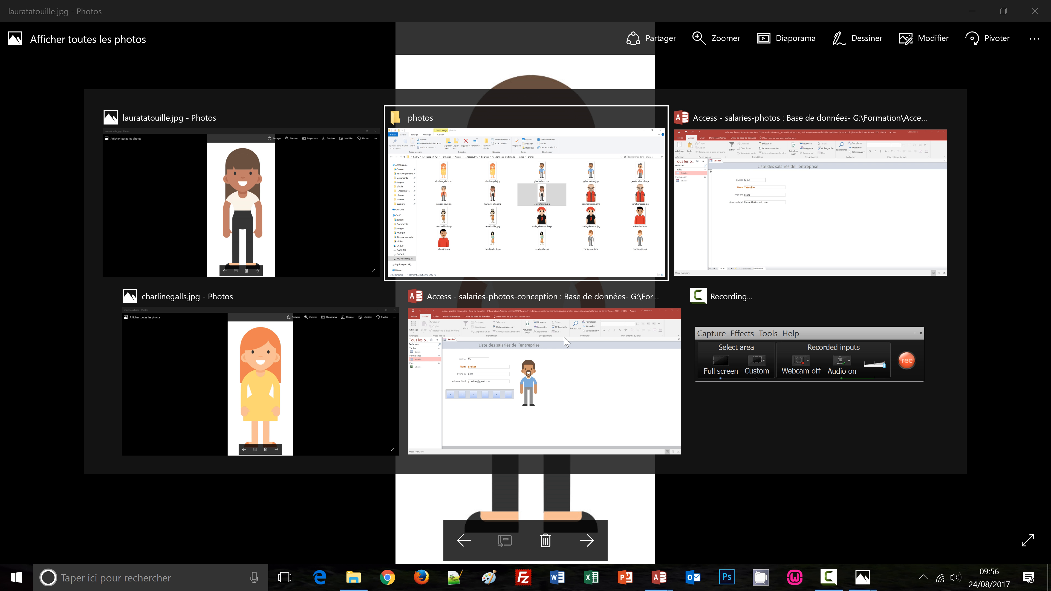
pyautogui.hotkey('alt', 'Tab')
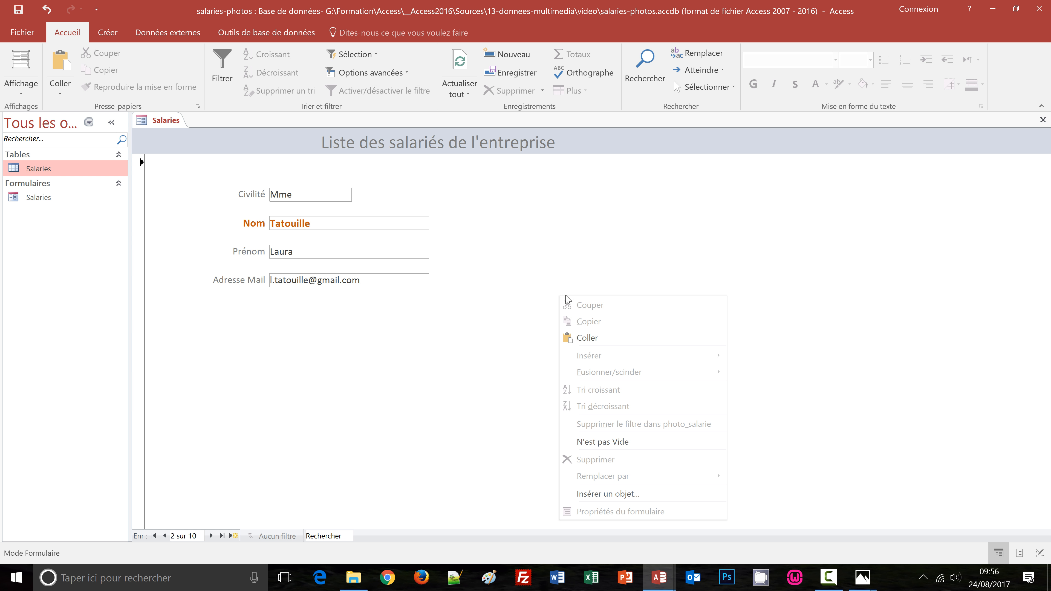
pyautogui.click(600, 338)
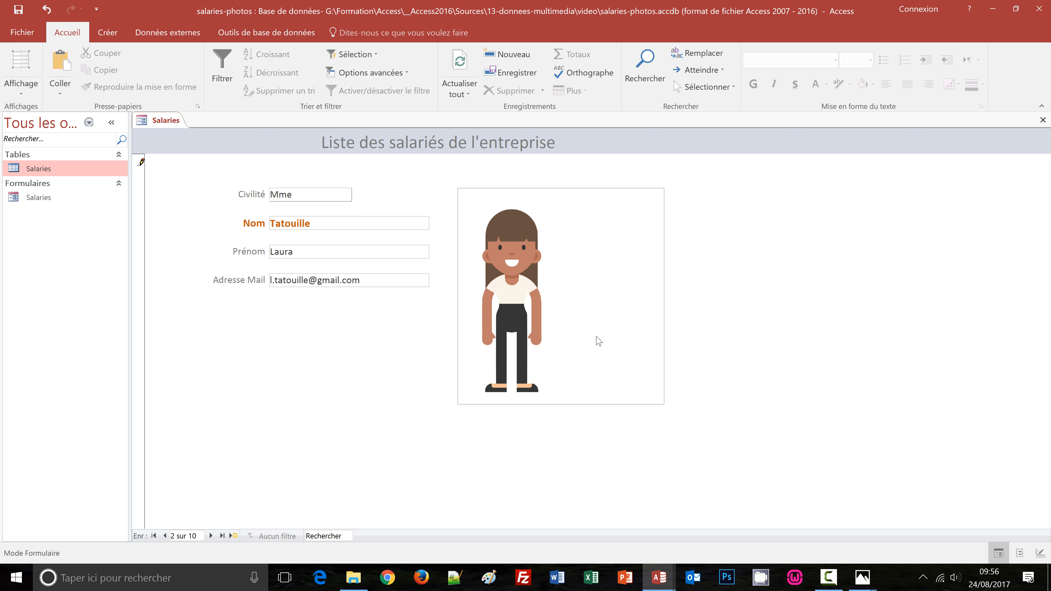
# - Advance to record 3, copy that employee's JPG from the photos folder via Photos and paste it into the photo frame in Access
pyautogui.click(211, 536)
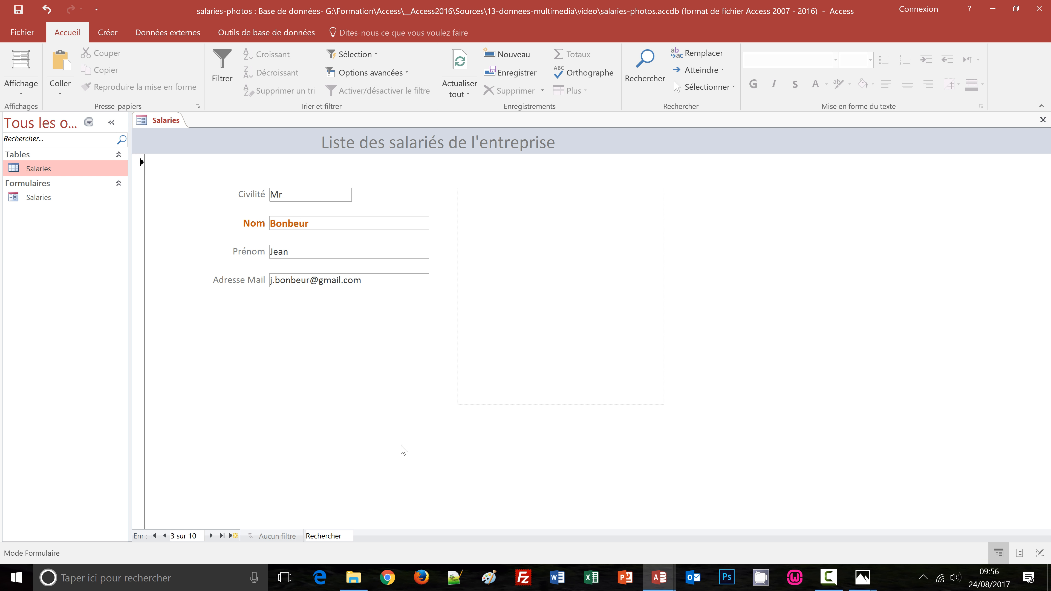
pyautogui.hotkey('alt', 'Tab')
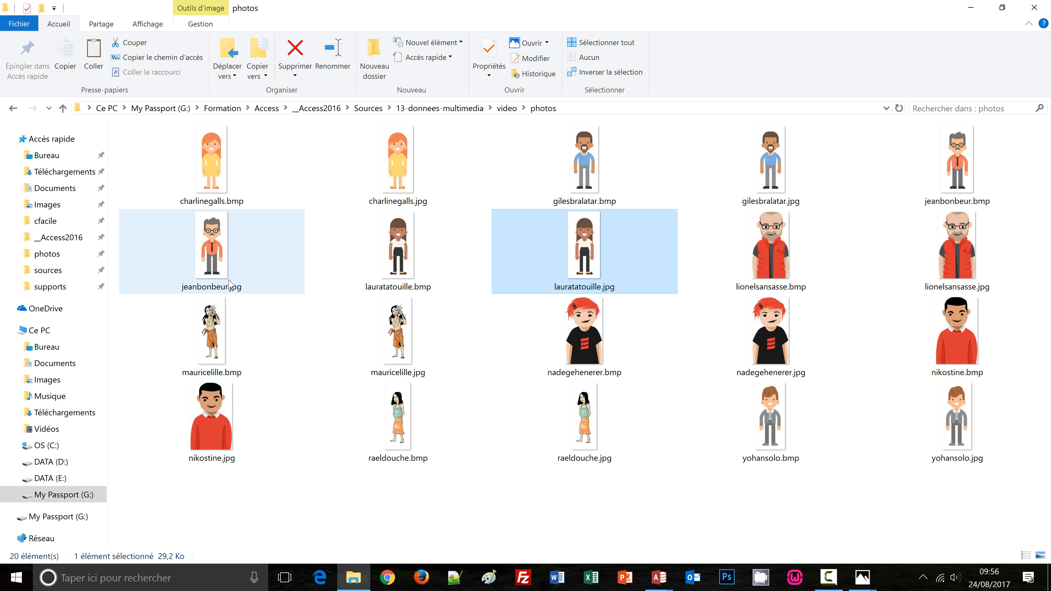
pyautogui.doubleClick(220, 272)
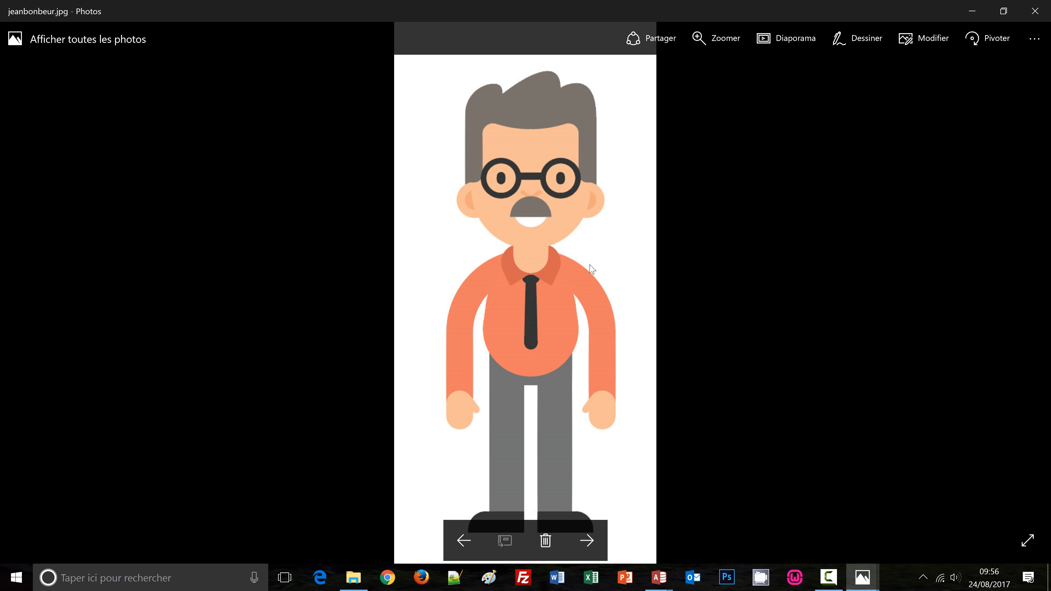
pyautogui.rightClick(593, 269)
pyautogui.click(614, 469)
pyautogui.hotkey('alt', 'Tab')
pyautogui.click(588, 391)
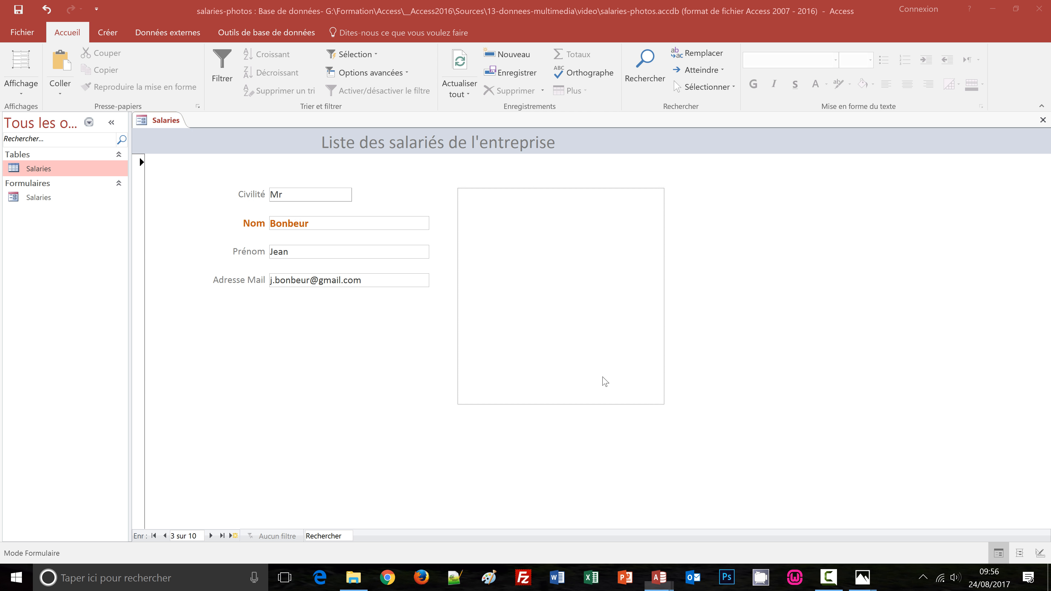
pyautogui.rightClick(606, 286)
pyautogui.click(640, 330)
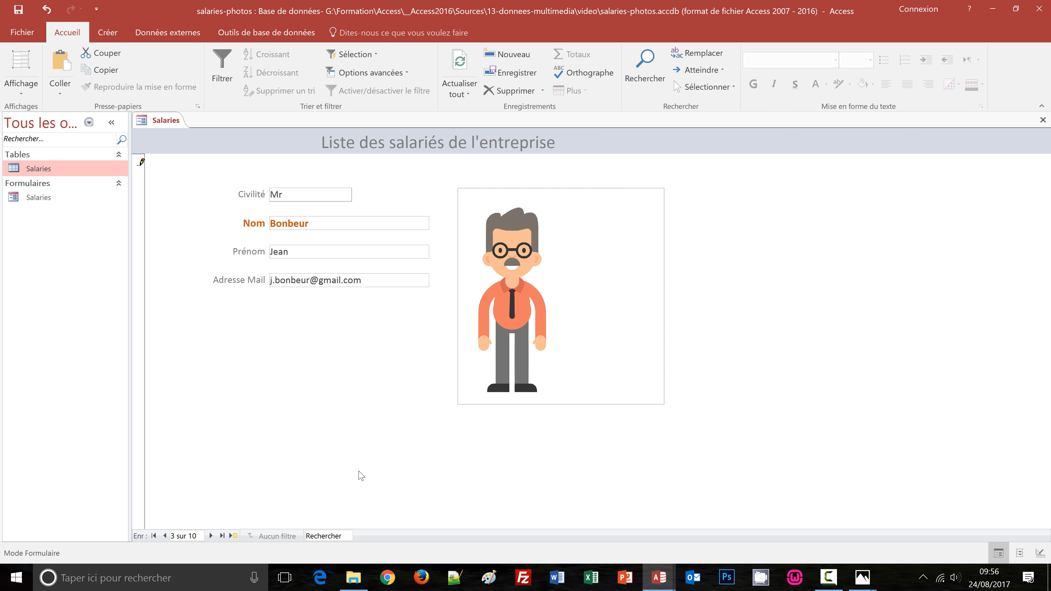
# - Advance to record 4, copy that employee's JPG from the photos folder via Photos and paste it into the photo frame in Access
pyautogui.click(211, 536)
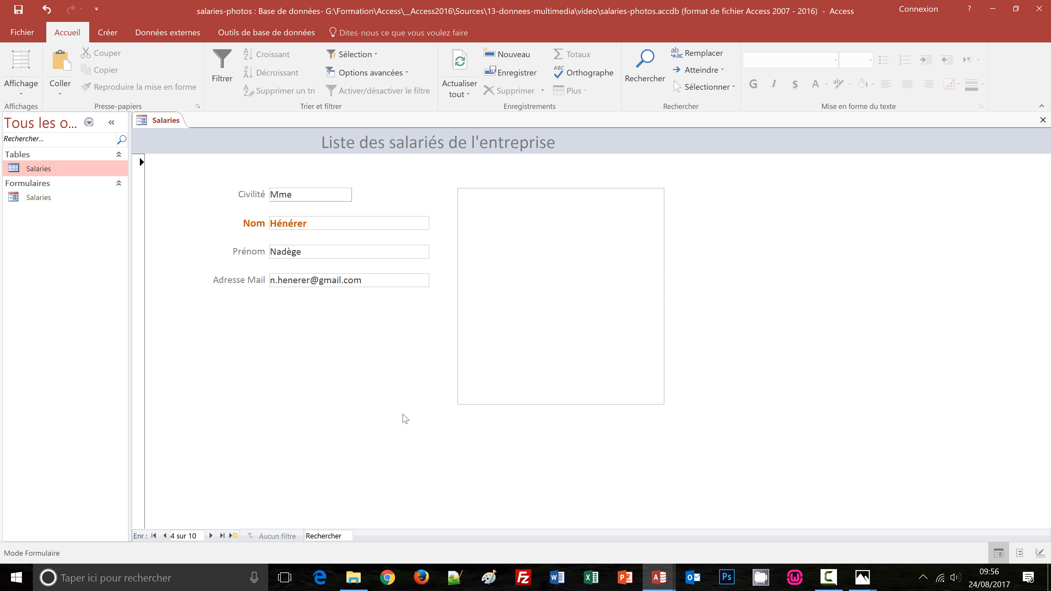
pyautogui.hotkey('alt', 'Tab')
pyautogui.hotkey('alt', 'Tab')
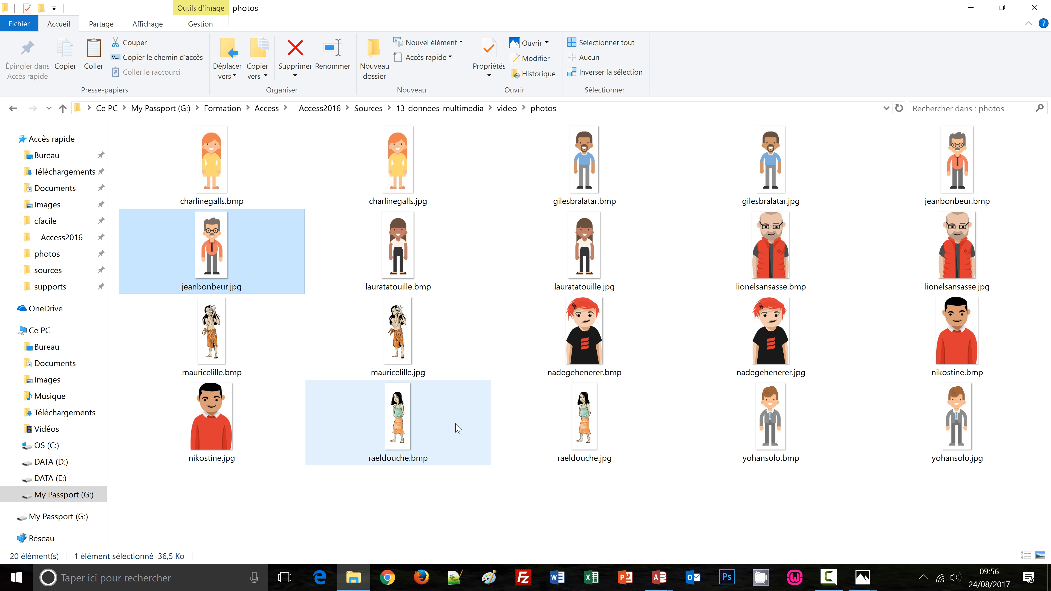
pyautogui.doubleClick(736, 359)
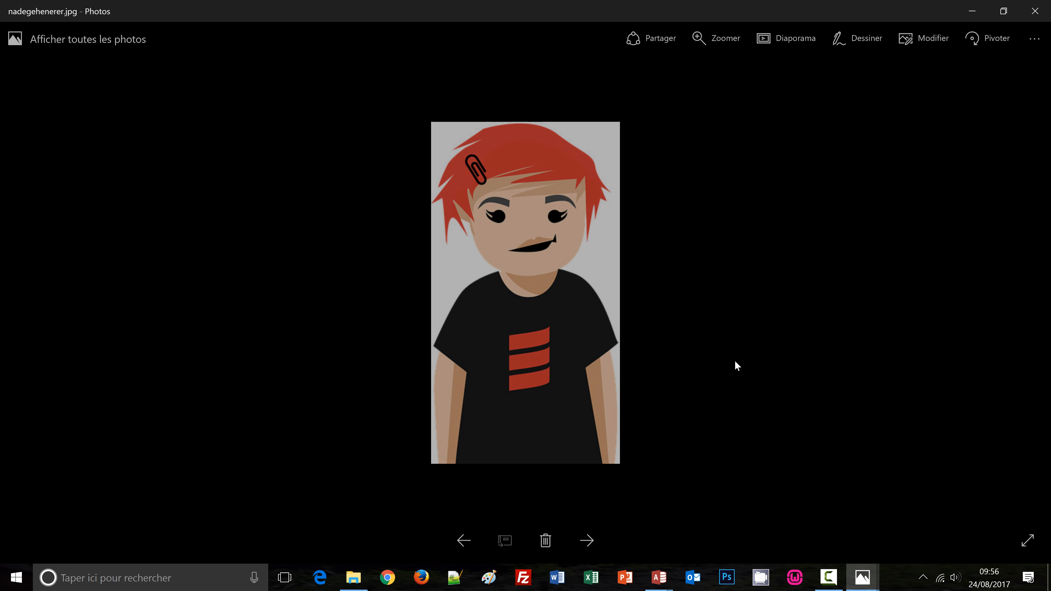
pyautogui.rightClick(523, 258)
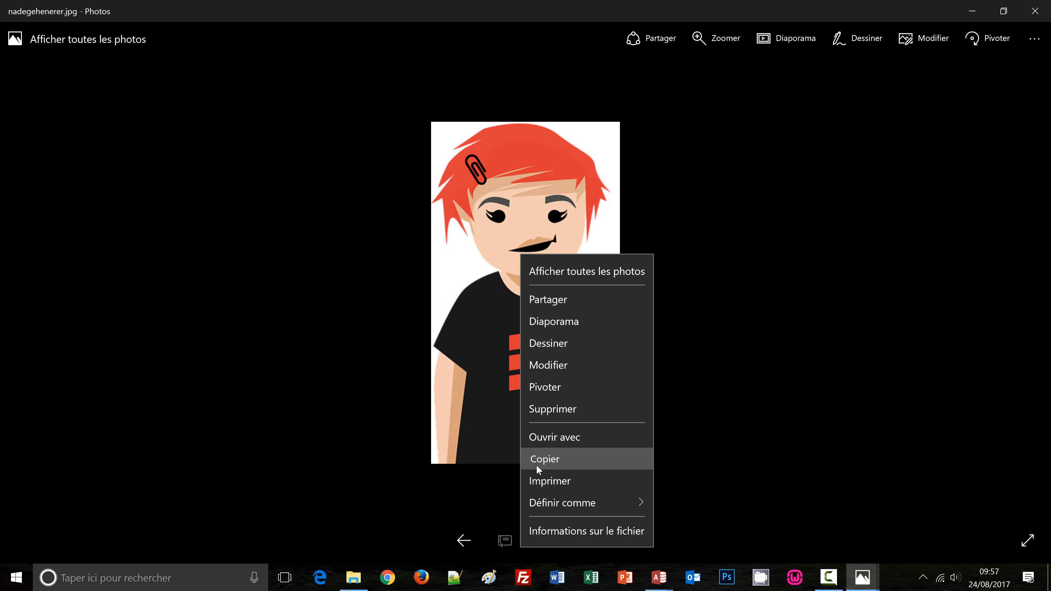
pyautogui.click(538, 463)
pyautogui.hotkey('alt', 'Tab')
pyautogui.hotkey('alt', 'Tab')
pyautogui.rightClick(571, 311)
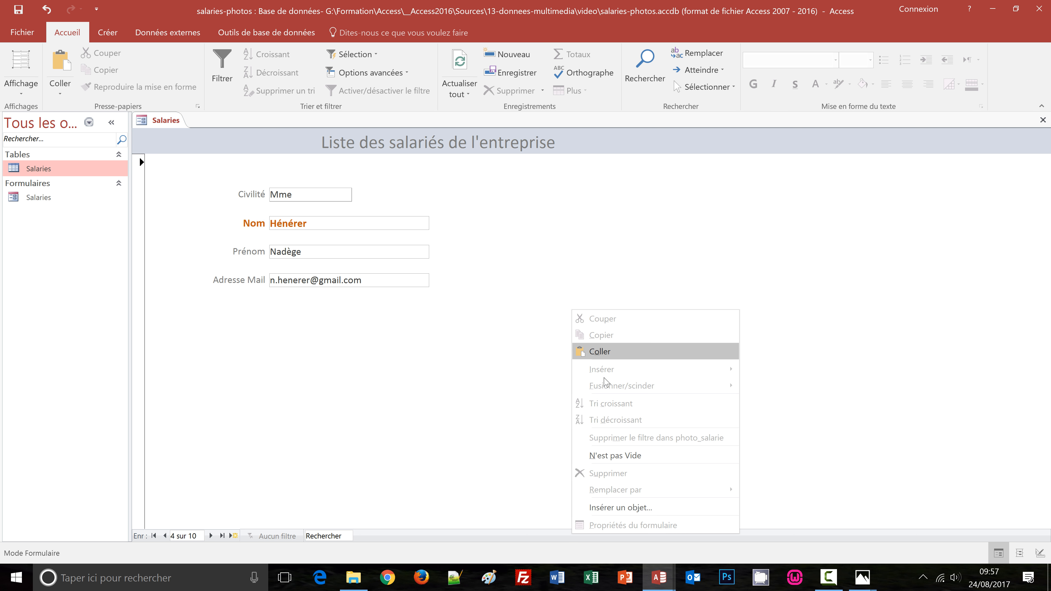
pyautogui.click(609, 356)
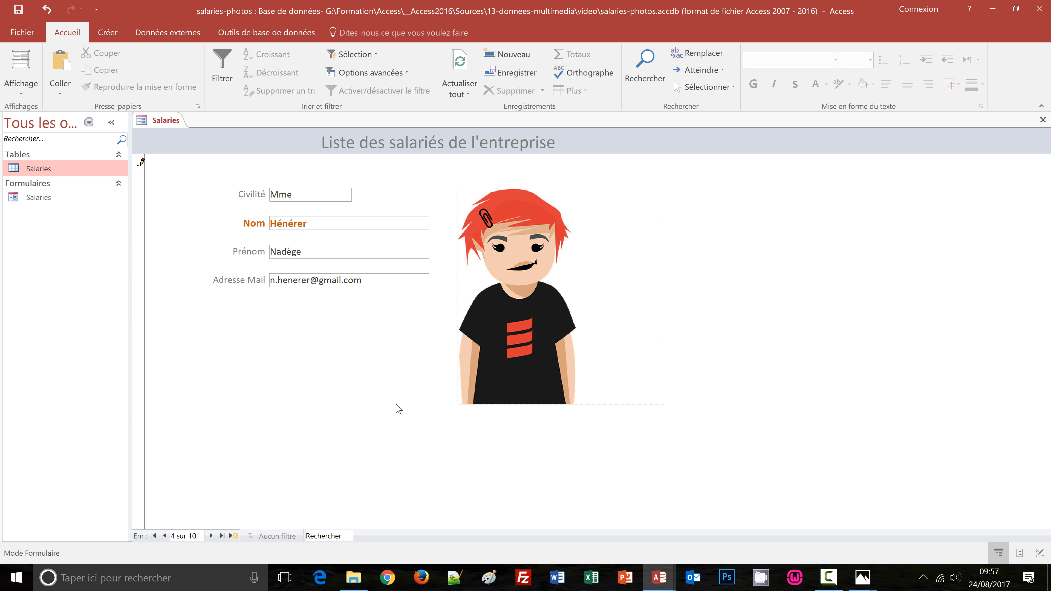
# - Advance to record 5, copy that employee's JPG from the photos folder via Photos and paste it into the photo frame in Access
pyautogui.click(211, 536)
pyautogui.hotkey('alt', 'Tab')
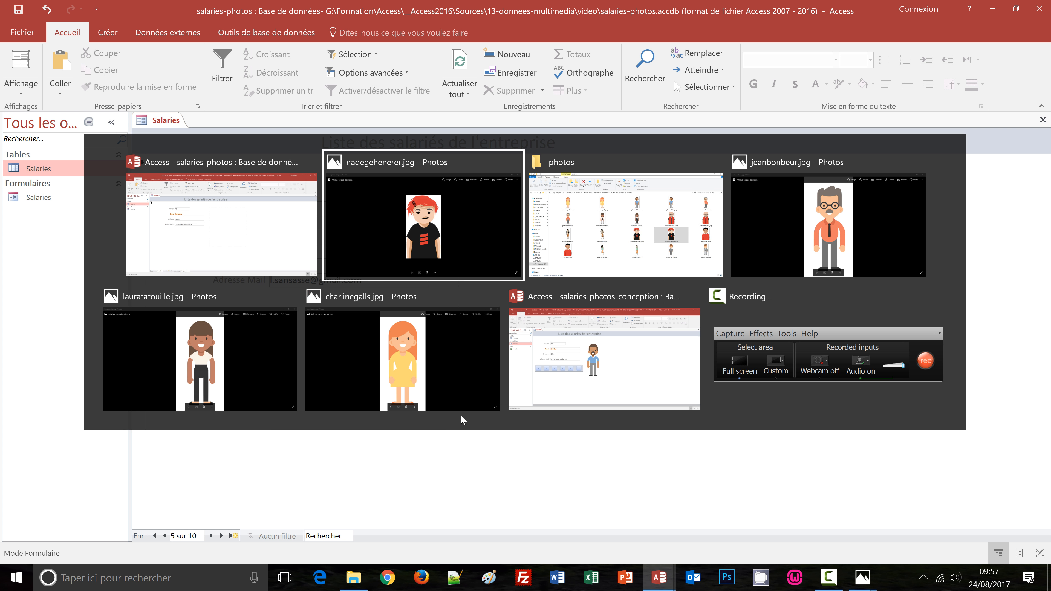
pyautogui.hotkey('alt', 'Tab')
pyautogui.hotkey('alt', 'Tab')
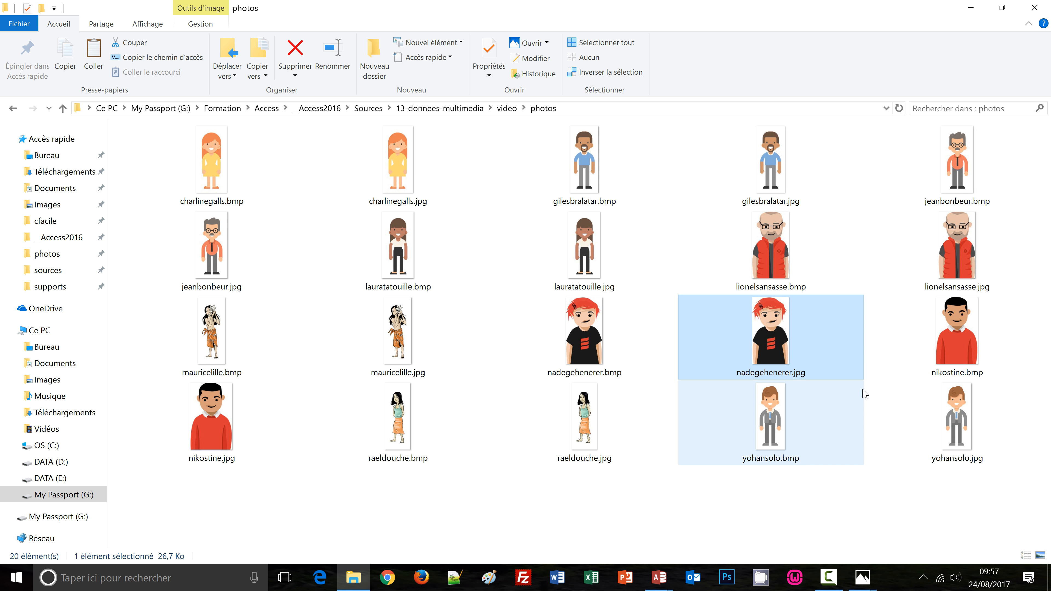
pyautogui.doubleClick(950, 252)
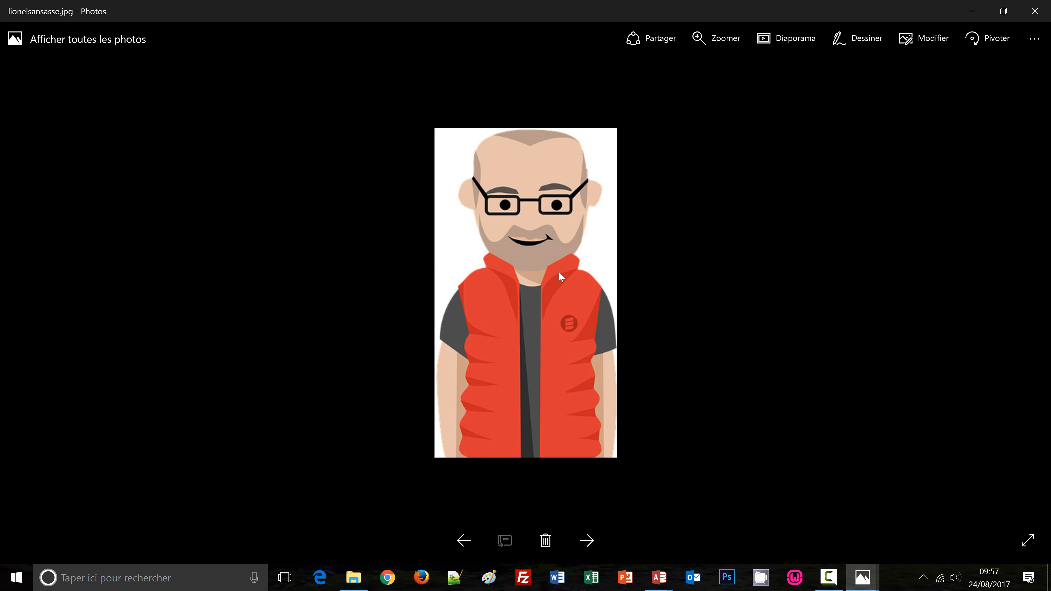
pyautogui.rightClick(558, 272)
pyautogui.click(596, 206)
pyautogui.hotkey('alt', 'Tab')
pyautogui.hotkey('alt', 'Tab')
pyautogui.hotkey('alt', 'Tab')
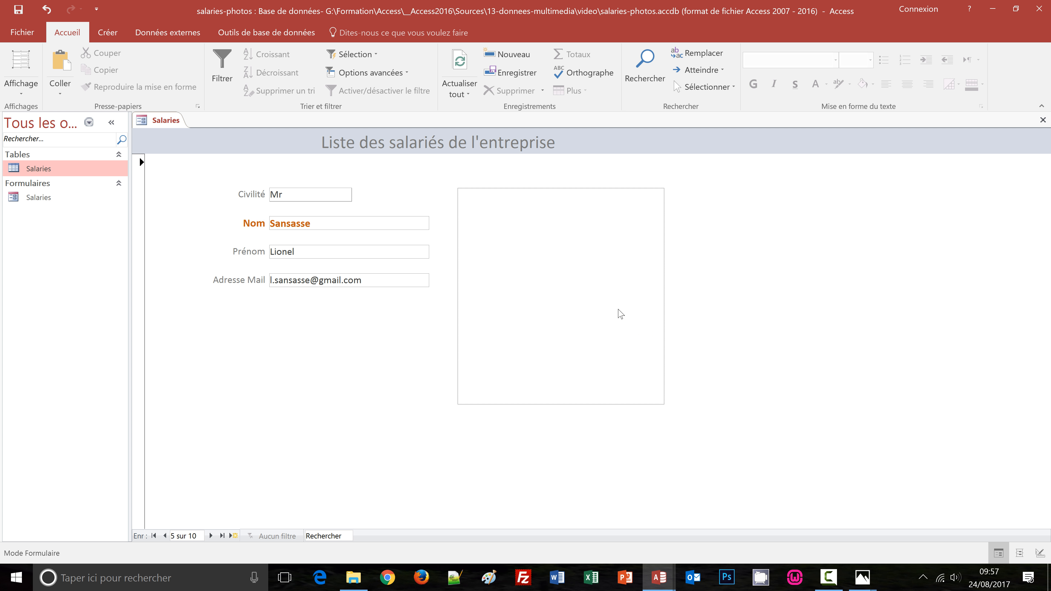
pyautogui.rightClick(620, 314)
pyautogui.click(659, 350)
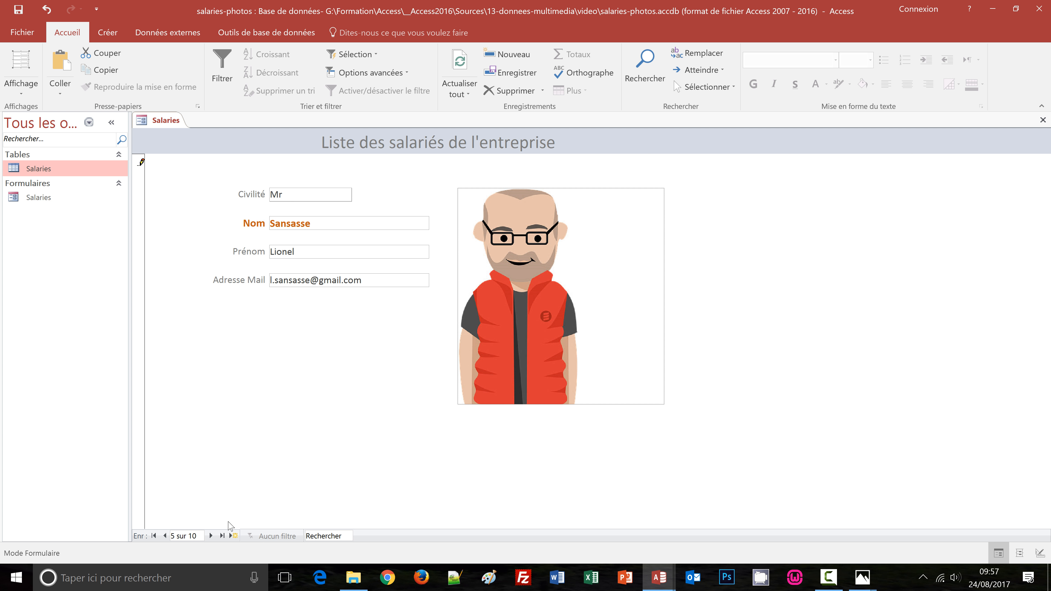
# - Advance to record 6, copy that employee's JPG from the photos folder via Photos and paste it into the photo frame in Access
pyautogui.click(211, 536)
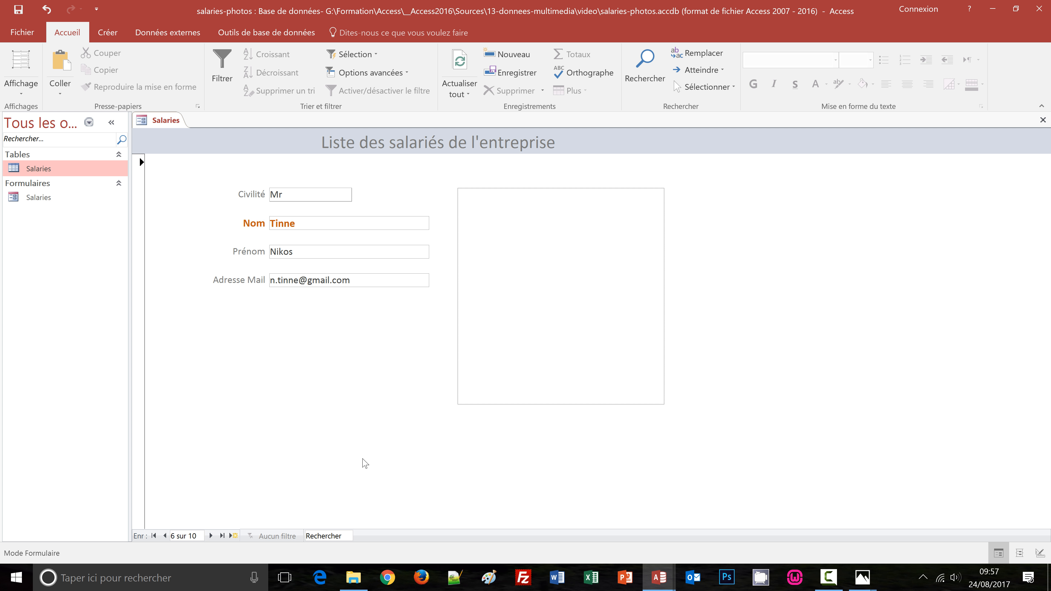
pyautogui.hotkey('alt', 'Tab')
pyautogui.hotkey('alt', 'Tab')
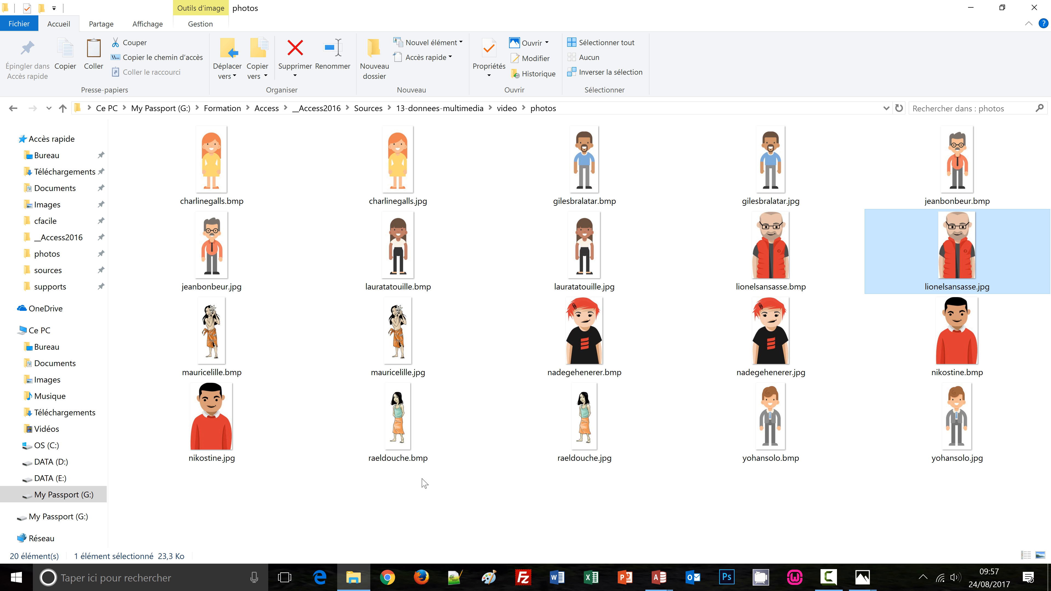
pyautogui.doubleClick(243, 432)
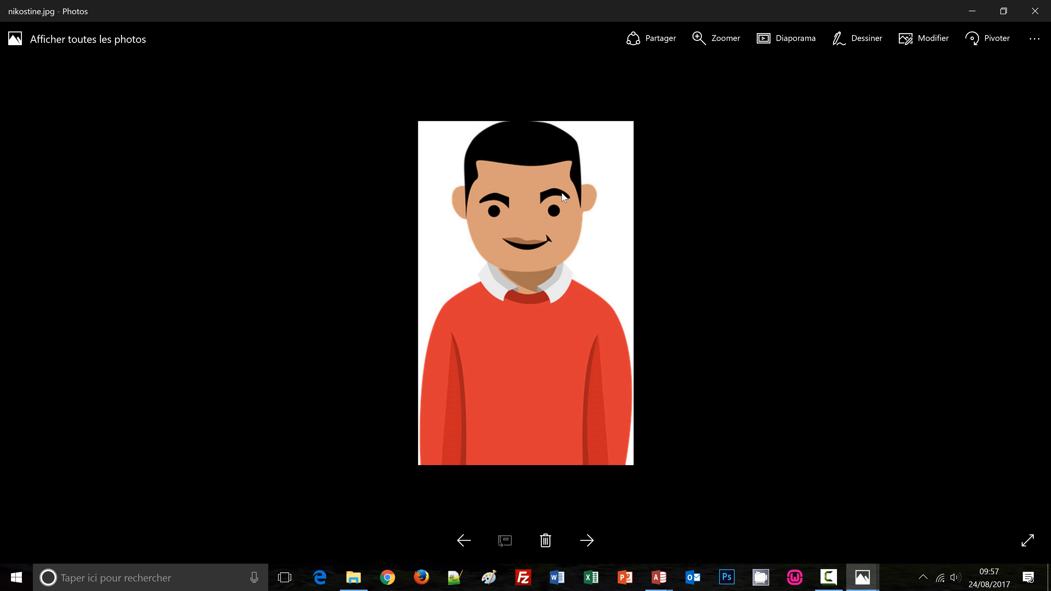
pyautogui.rightClick(561, 195)
pyautogui.click(554, 206)
pyautogui.hotkey('alt', 'Tab')
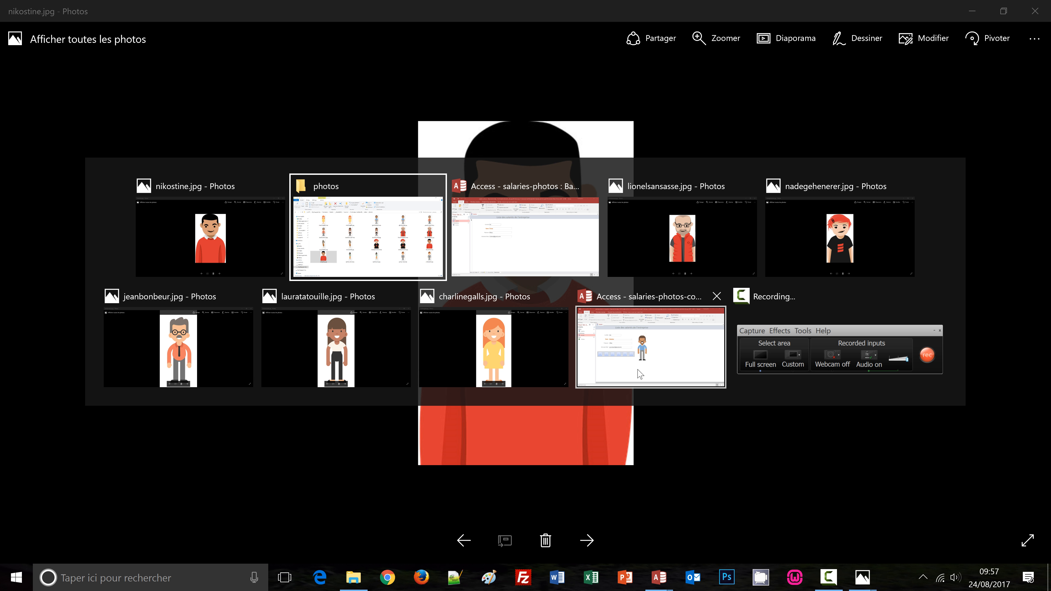
pyautogui.click(641, 374)
pyautogui.rightClick(553, 347)
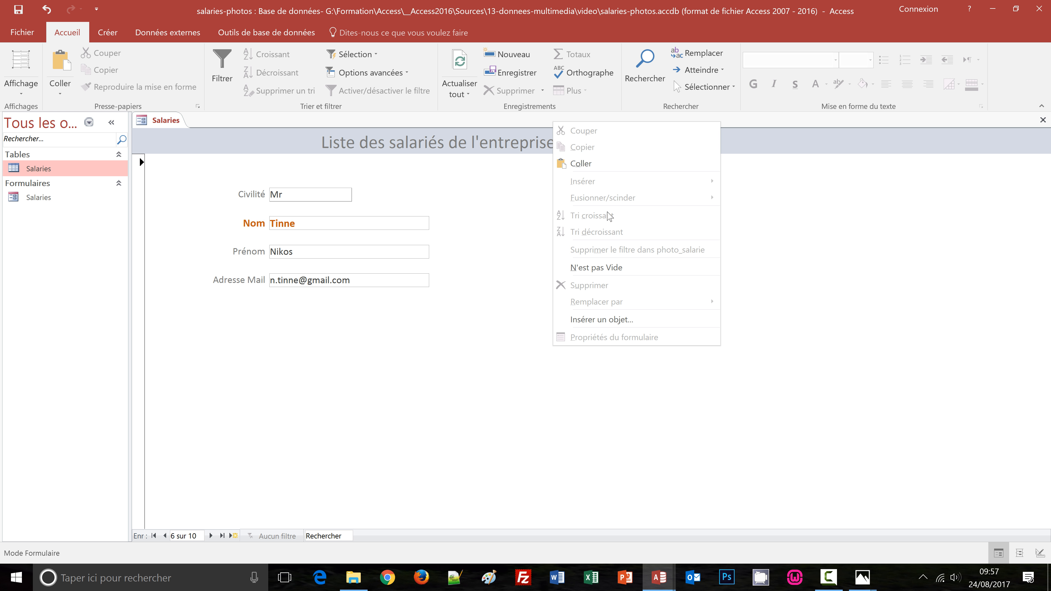
pyautogui.click(600, 165)
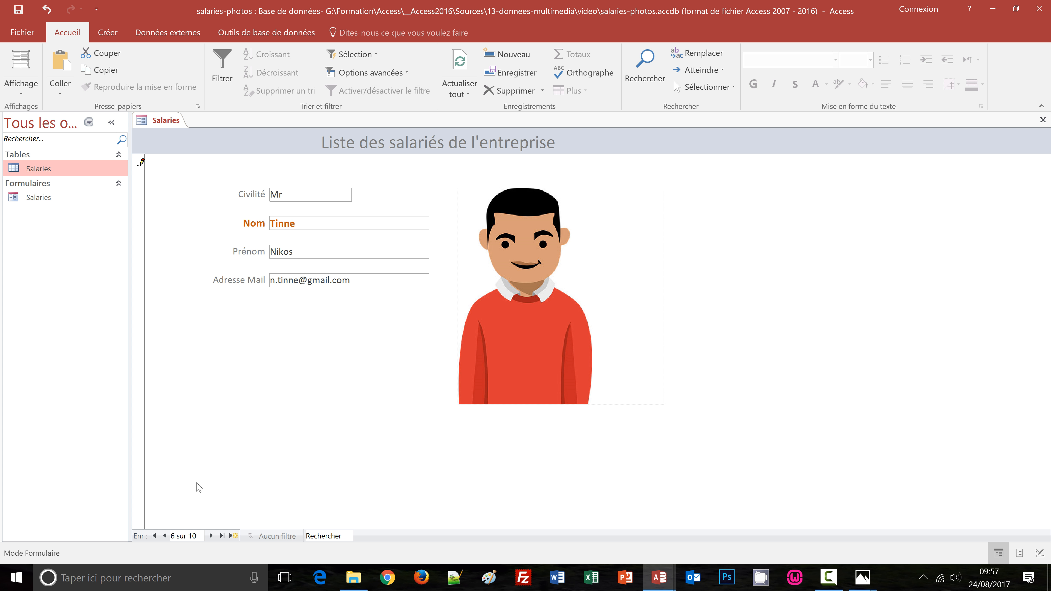
# - Advance to record 7, copy that employee's JPG from the photos folder via Photos and paste it into the photo frame in Access
pyautogui.click(212, 536)
pyautogui.hotkey('alt', 'Tab')
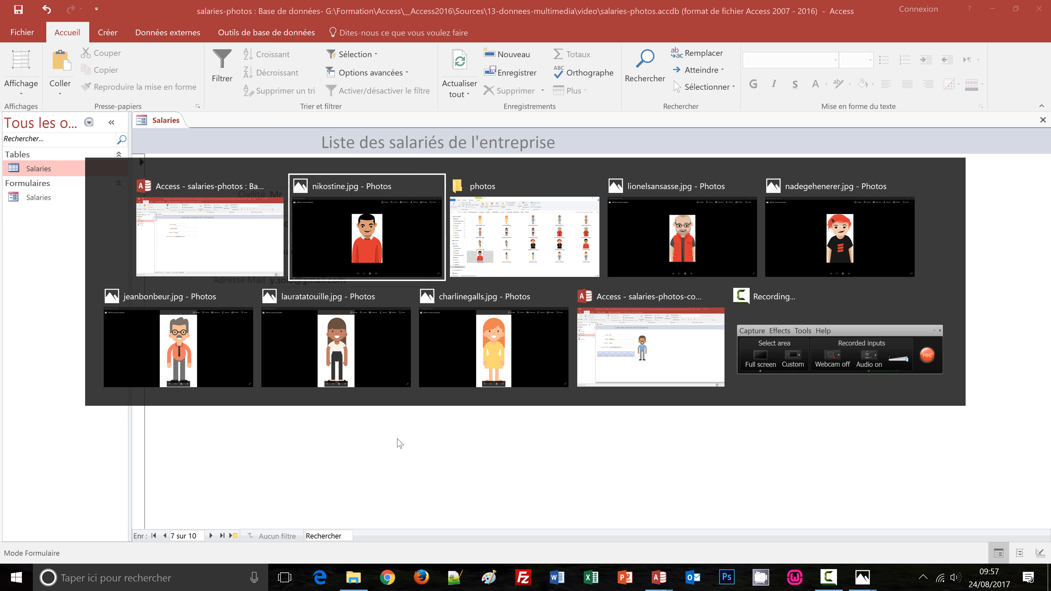
pyautogui.hotkey('alt', 'Tab')
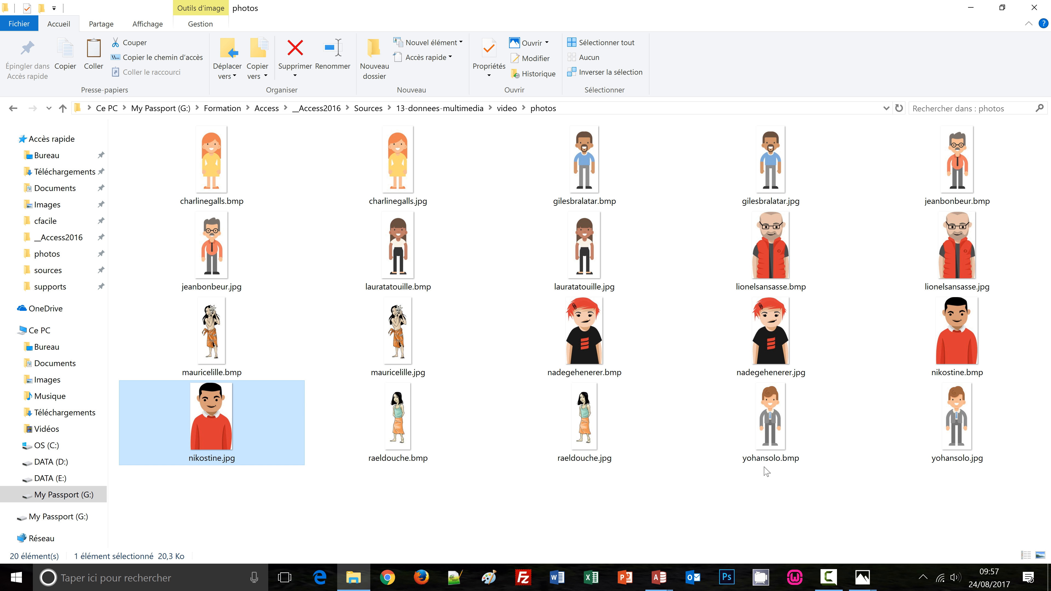
pyautogui.doubleClick(939, 441)
pyautogui.rightClick(589, 223)
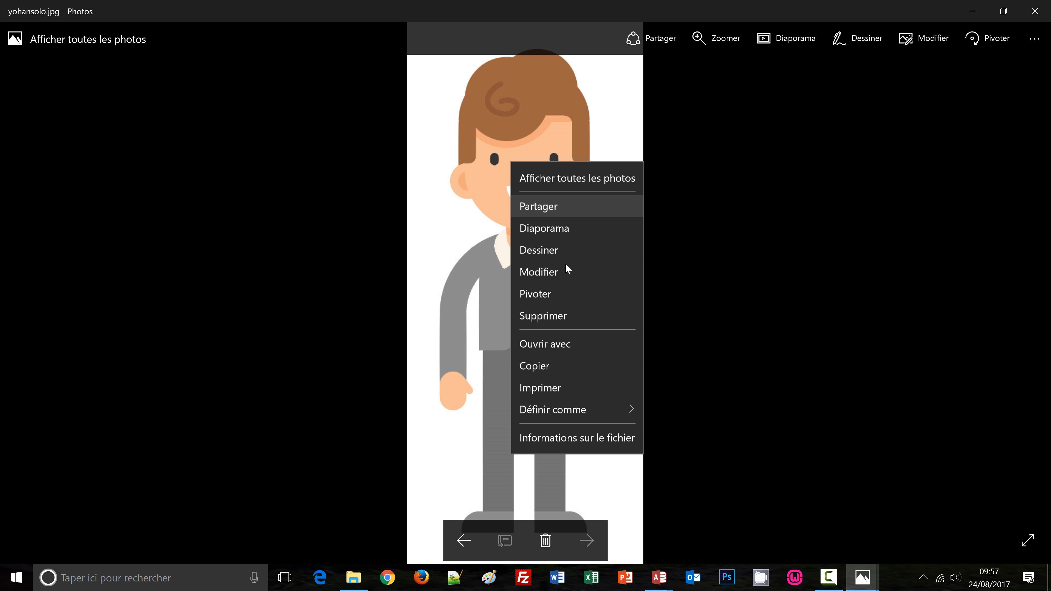
pyautogui.click(551, 367)
pyautogui.hotkey('alt', 'Tab')
pyautogui.press('Tab')
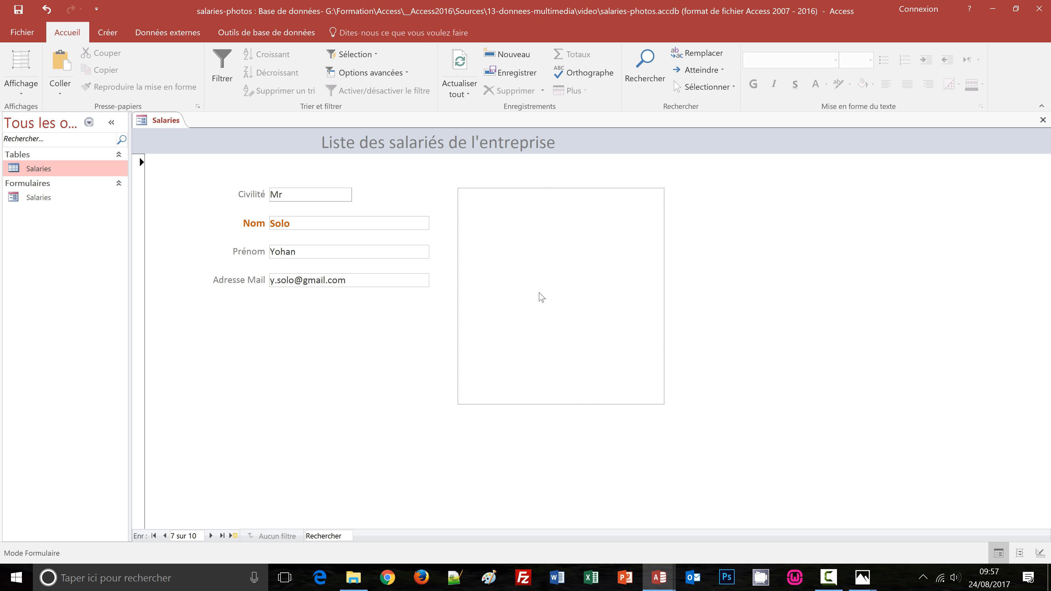
pyautogui.rightClick(546, 292)
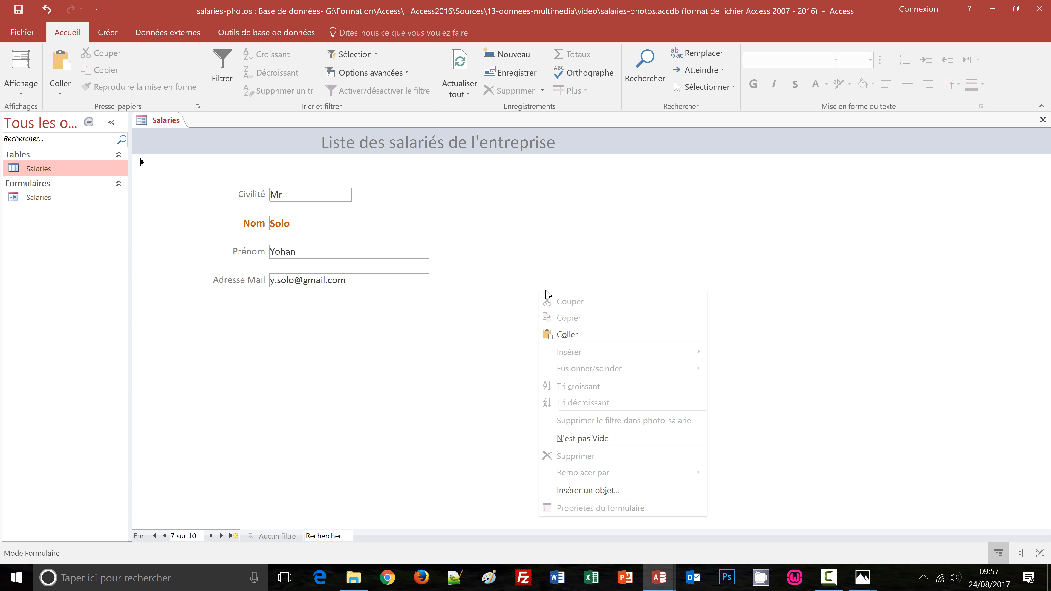
pyautogui.click(565, 334)
# - Advance to record 8, copy that employee's JPG from the photos folder via Photos and paste it into the photo frame in Access
pyautogui.click(211, 536)
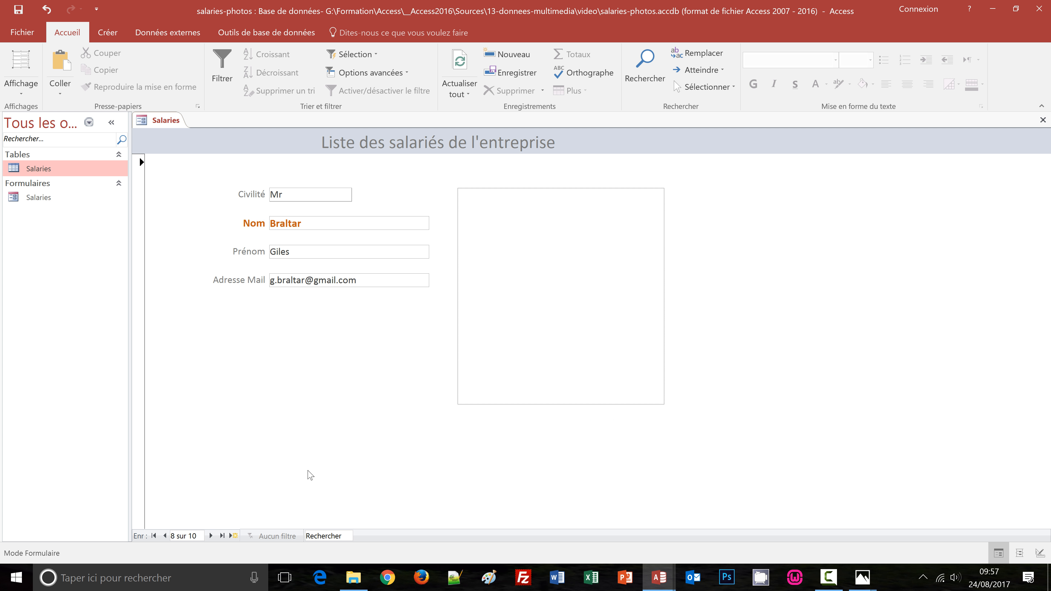
pyautogui.hotkey('alt', 'Tab')
pyautogui.press('Tab')
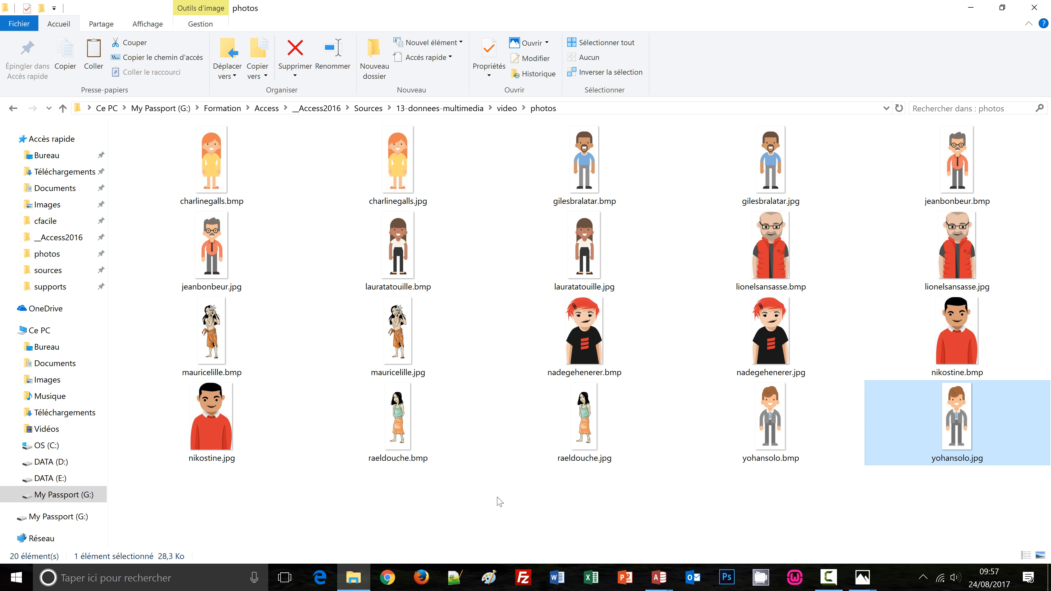
pyautogui.hotkey('alt', 'Tab')
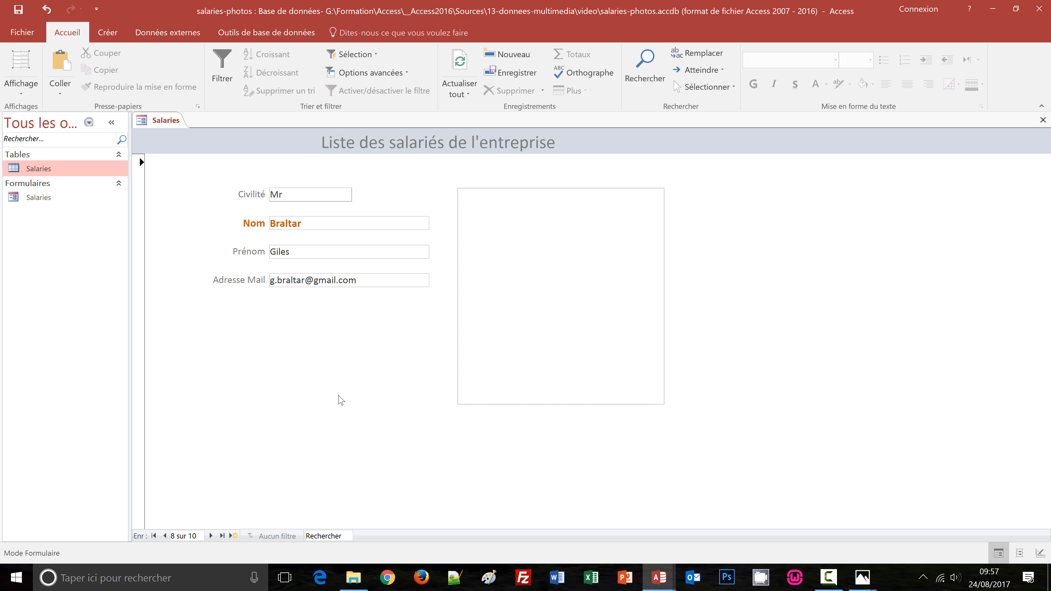
pyautogui.hotkey('alt', 'Tab')
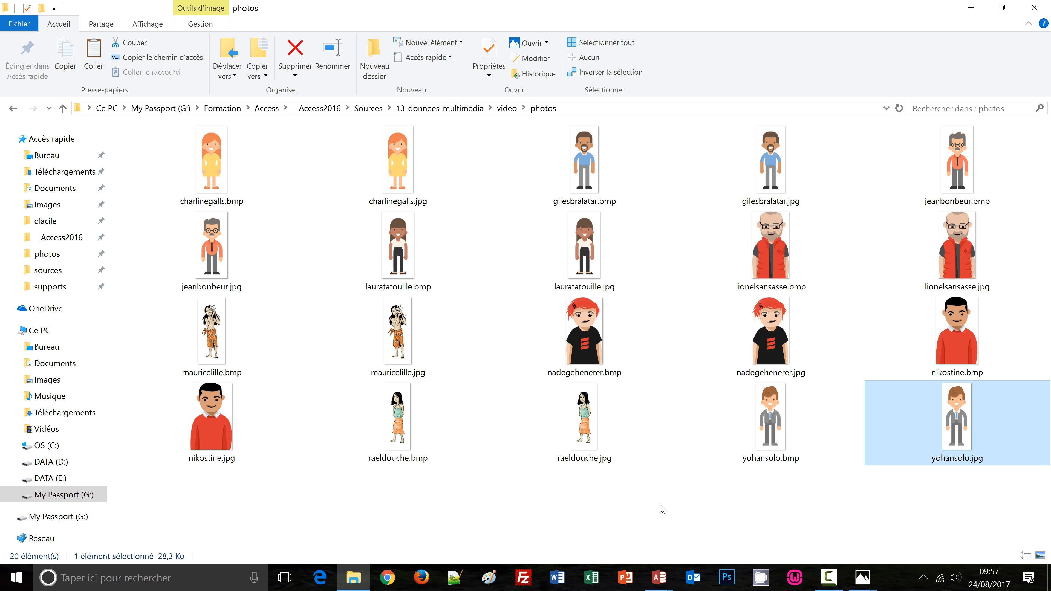
pyautogui.doubleClick(777, 166)
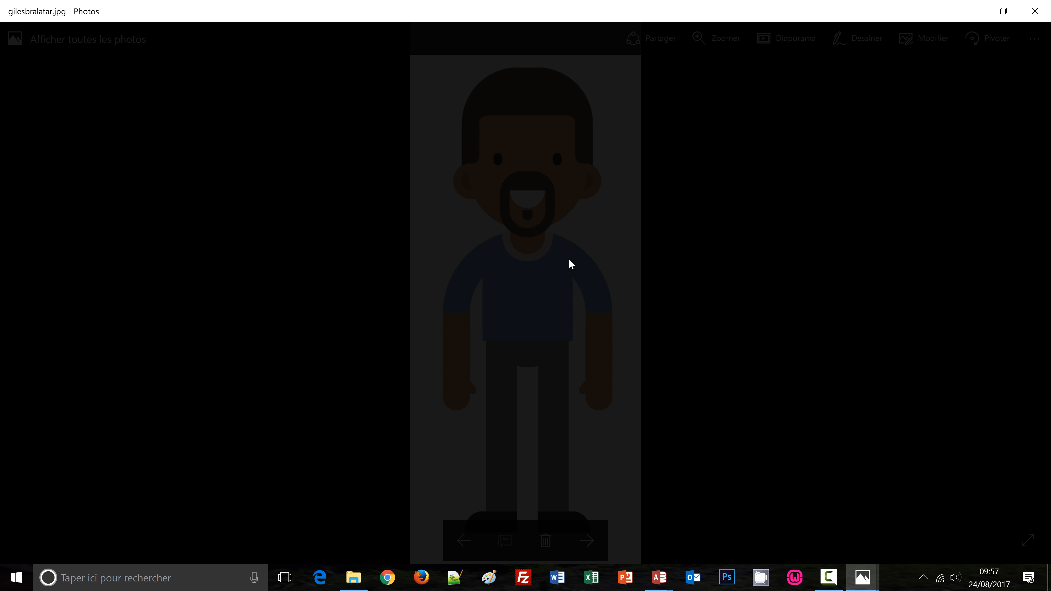
pyautogui.rightClick(569, 259)
pyautogui.click(644, 464)
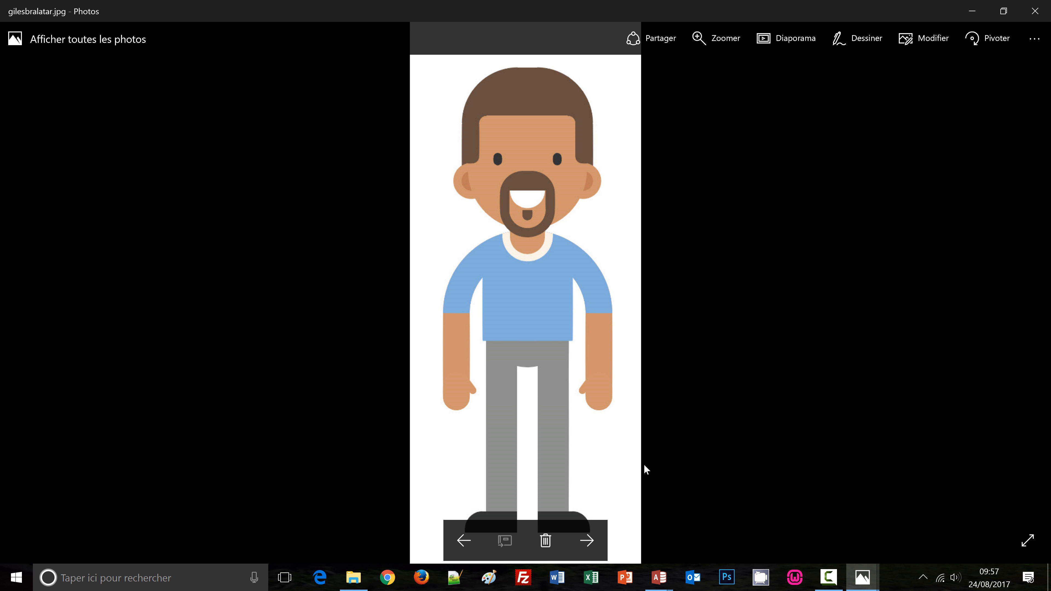
pyautogui.hotkey('alt', 'Tab')
pyautogui.press('Tab')
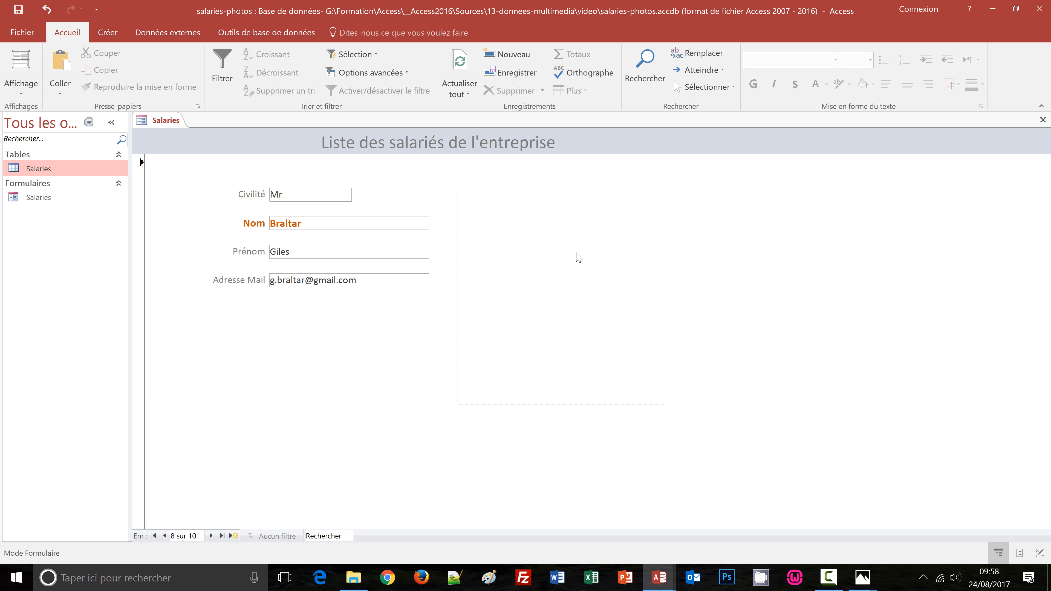
pyautogui.rightClick(578, 257)
pyautogui.click(626, 299)
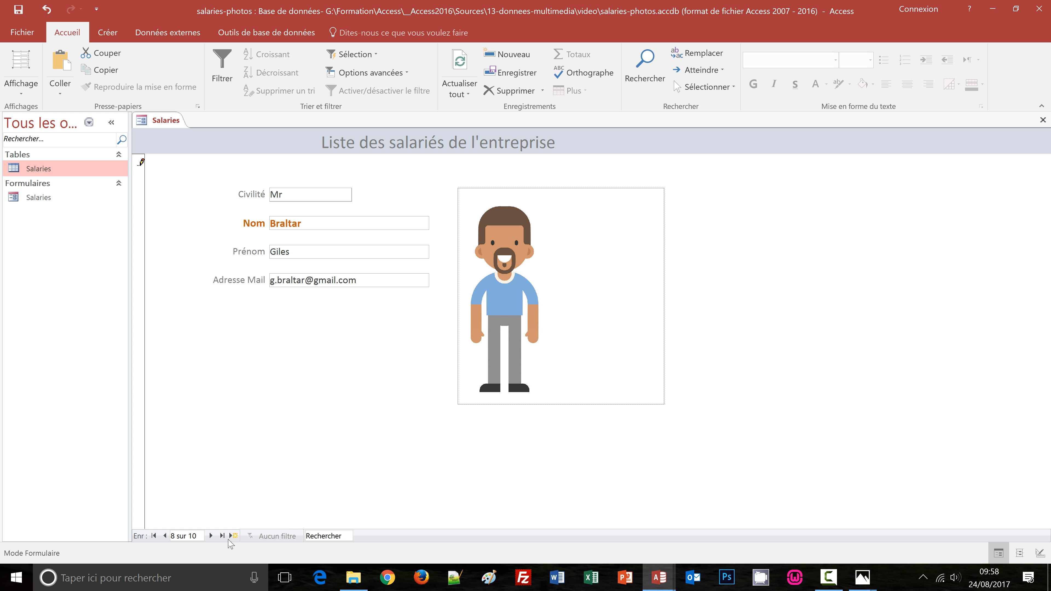
# - Advance to record 9, copy that employee's JPG from the photos folder via Photos and paste it into the photo frame in Access
pyautogui.click(211, 536)
pyautogui.hotkey('alt', 'Tab')
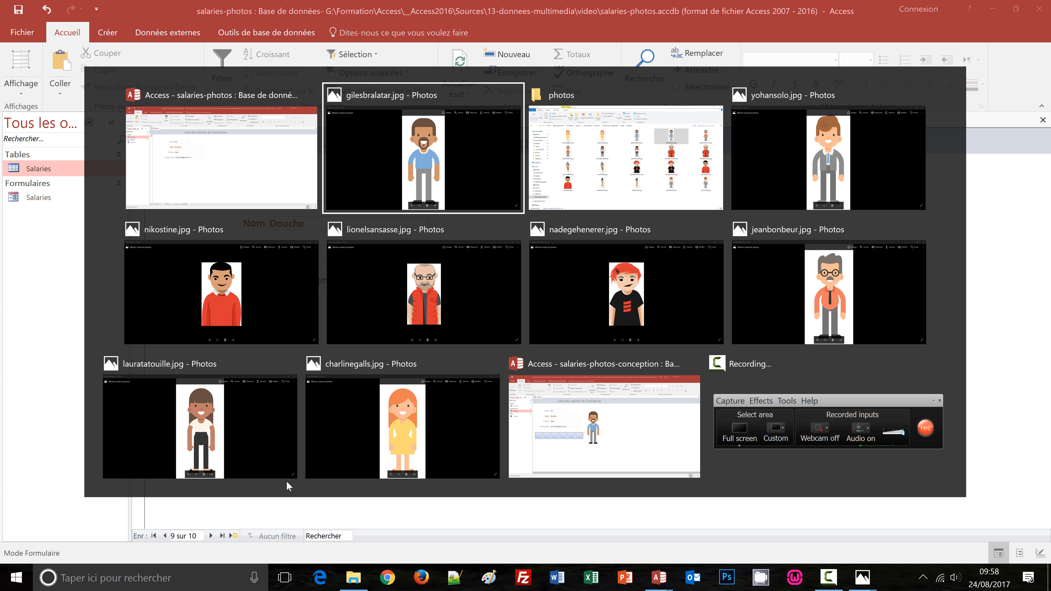
pyautogui.hotkey('alt', 'Tab')
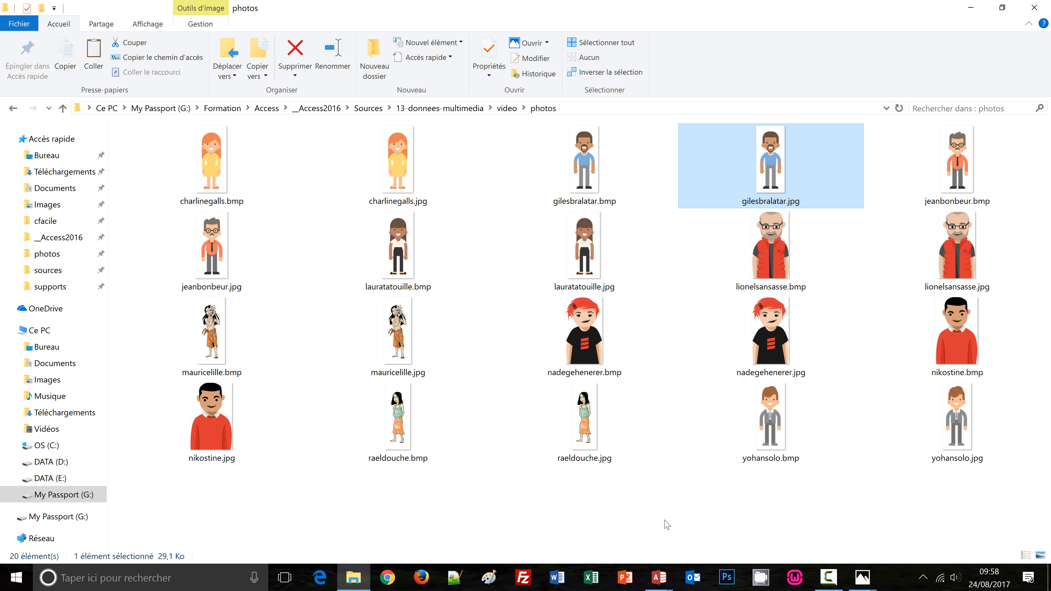
pyautogui.hotkey('alt', 'Tab')
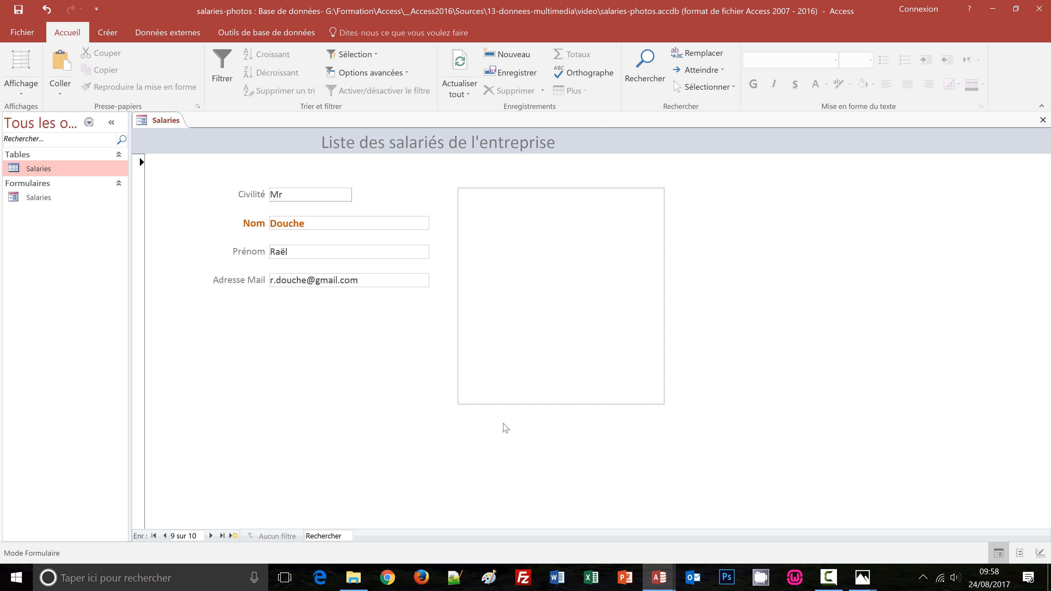
pyautogui.hotkey('alt', 'Tab')
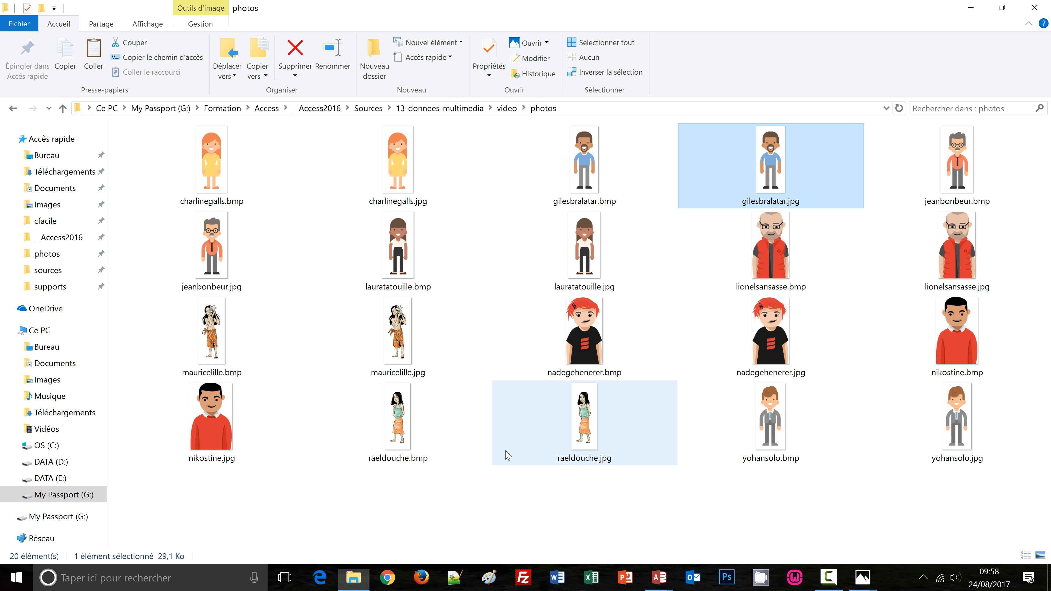
pyautogui.doubleClick(567, 430)
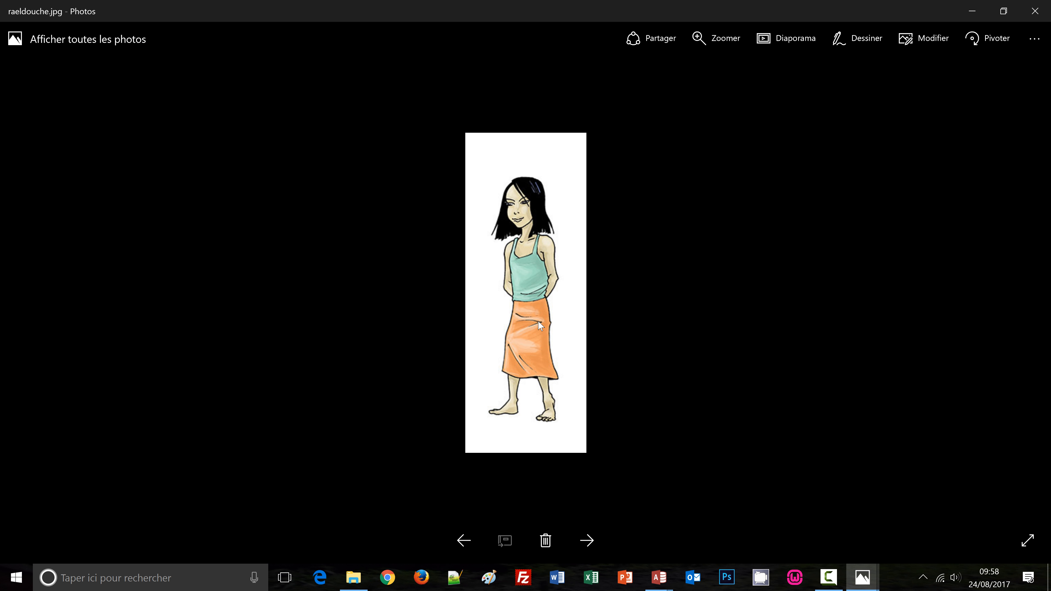
pyautogui.rightClick(525, 306)
pyautogui.click(570, 215)
pyautogui.hotkey('alt', 'Tab')
pyautogui.rightClick(532, 385)
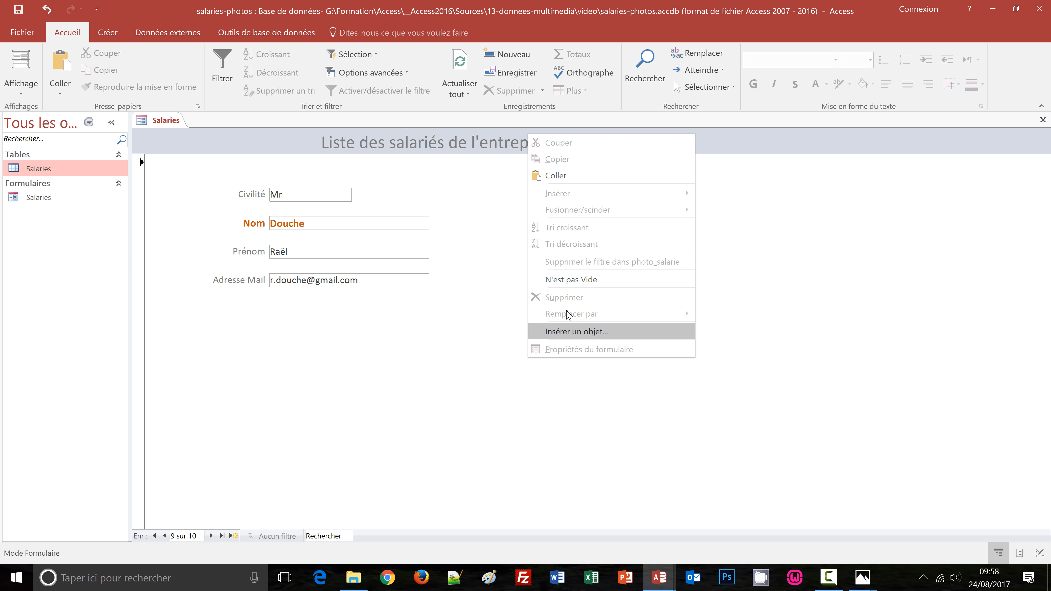
pyautogui.click(571, 174)
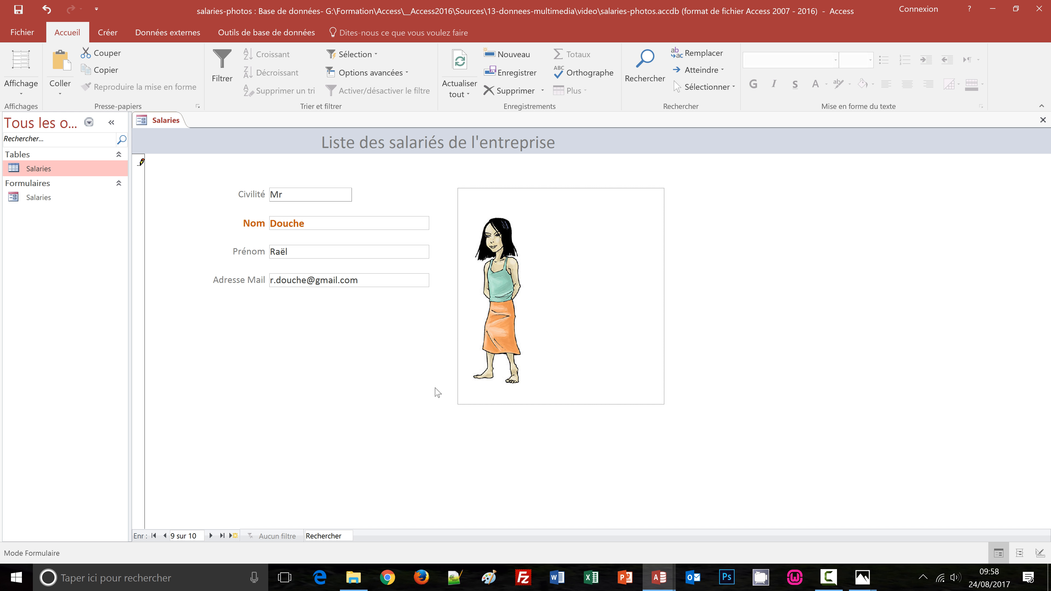
# - Advance to record 10, copy that employee's JPG from the photos folder via Photos and paste it into the photo frame in Access
pyautogui.click(212, 537)
pyautogui.hotkey('alt', 'Tab')
pyautogui.hotkey('alt', 'Tab')
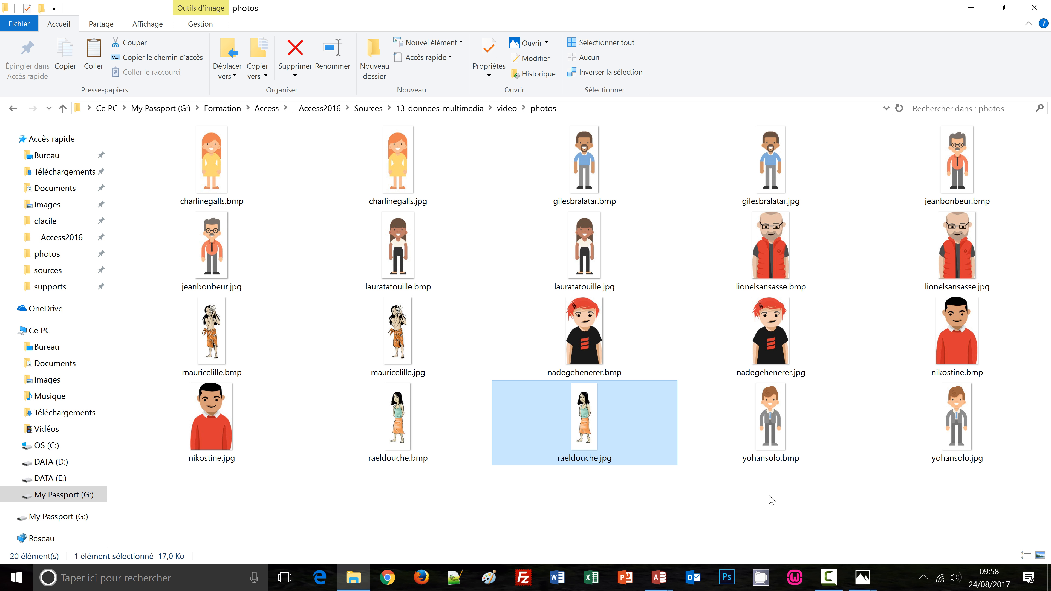
pyautogui.doubleClick(402, 329)
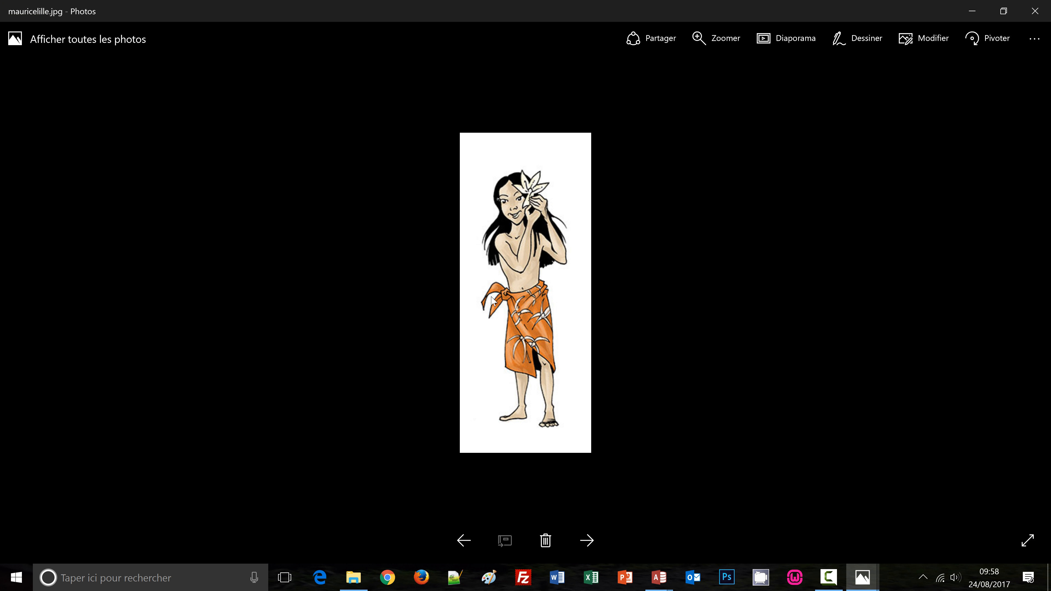
pyautogui.rightClick(493, 295)
pyautogui.click(536, 209)
pyautogui.hotkey('alt', 'Tab')
pyautogui.rightClick(516, 305)
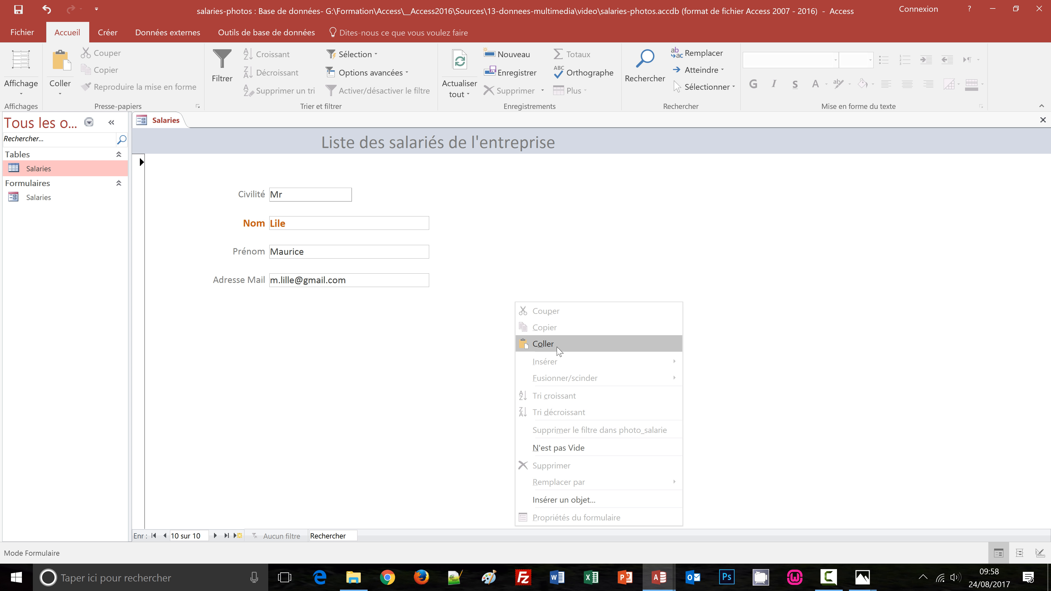
pyautogui.click(552, 343)
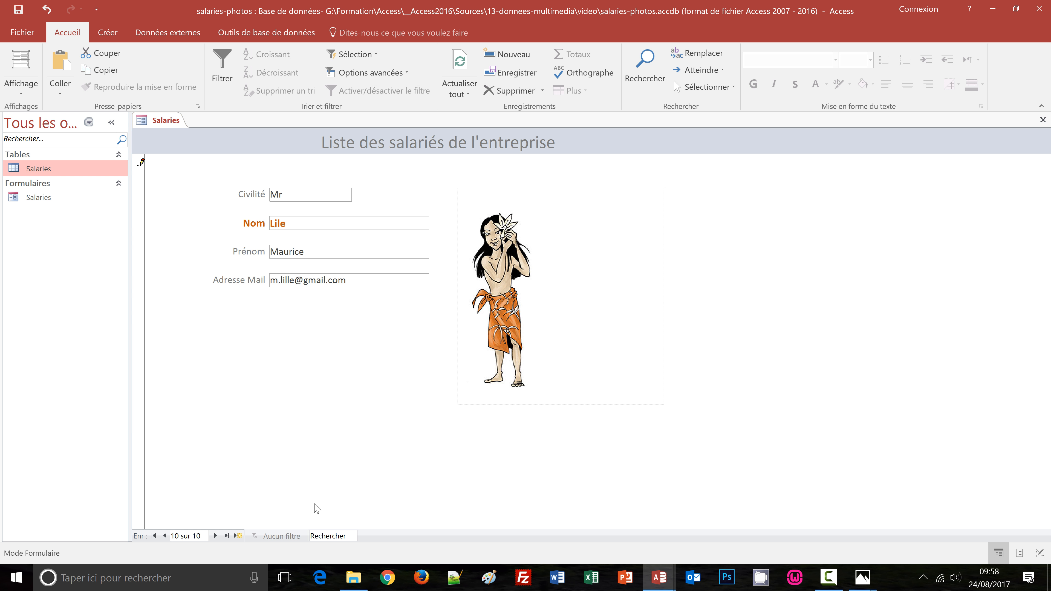
# - Close the Salaries form, confirm the closing prompt and reopen the form from the database objects
pyautogui.click(1042, 120)
pyautogui.click(470, 328)
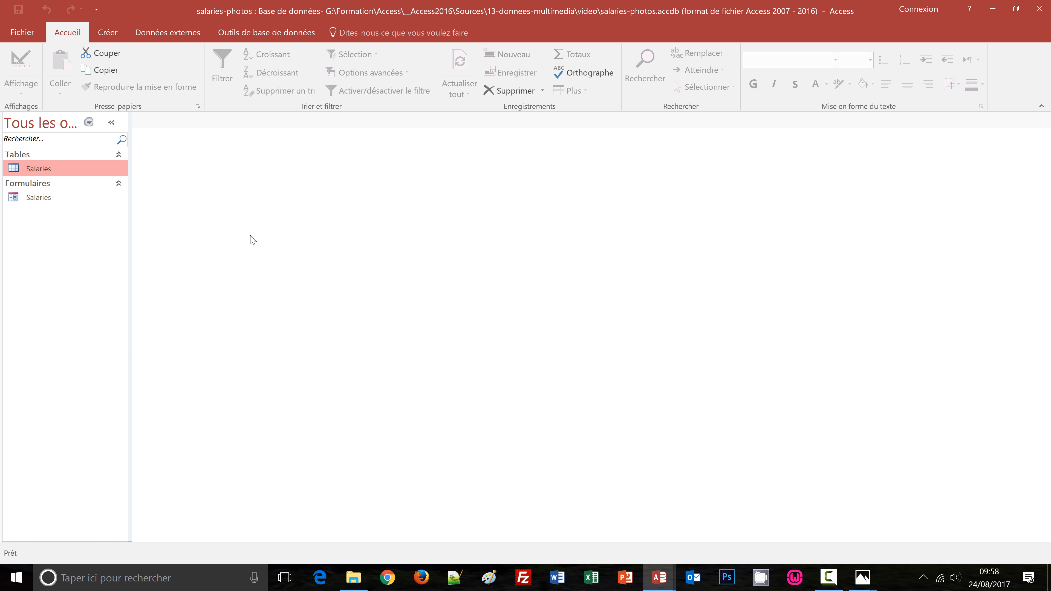
pyautogui.doubleClick(37, 198)
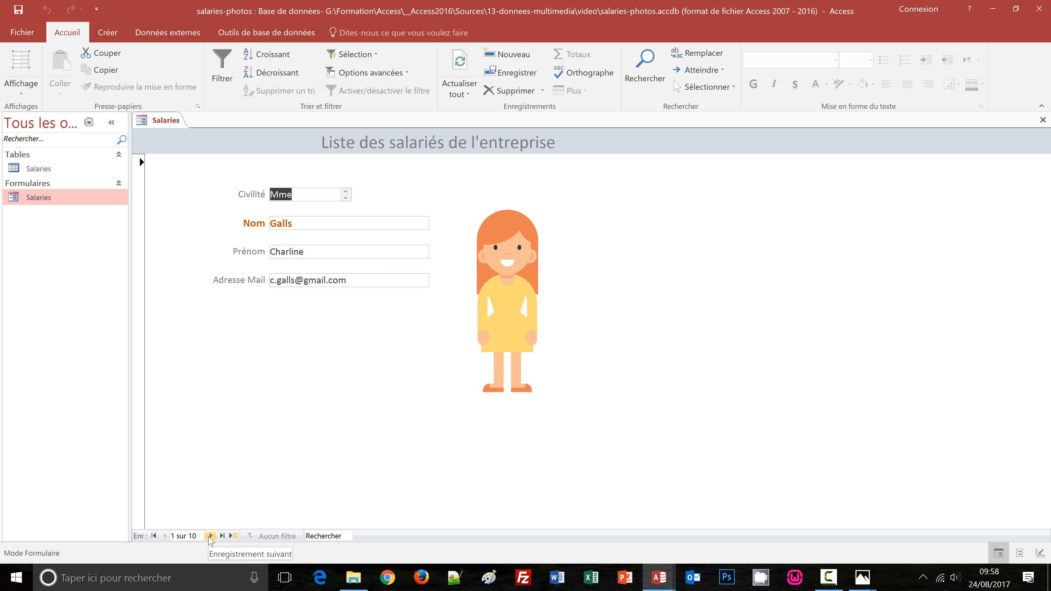
# - Page through the Salaries form from record 1 to record 7 to check each employee's photo
pyautogui.click(211, 536)
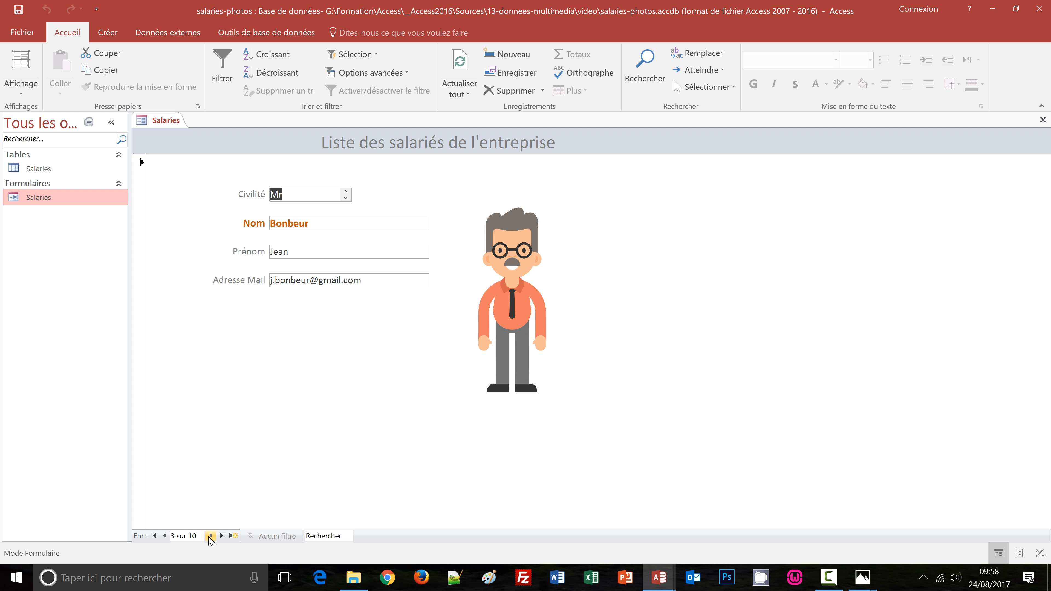
pyautogui.doubleClick(210, 535)
pyautogui.click(210, 536)
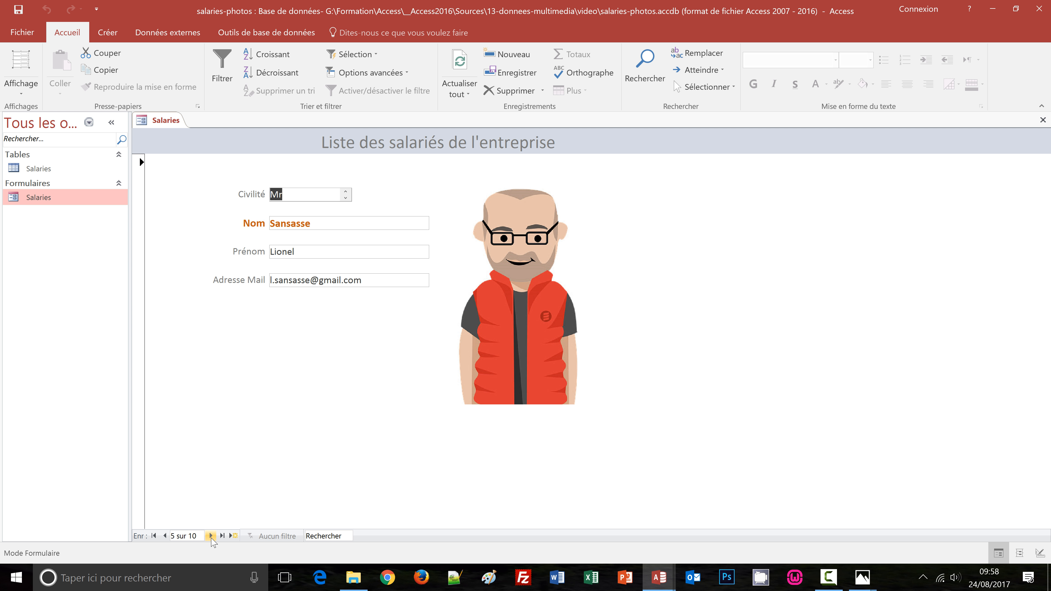
pyautogui.click(210, 536)
pyautogui.click(211, 535)
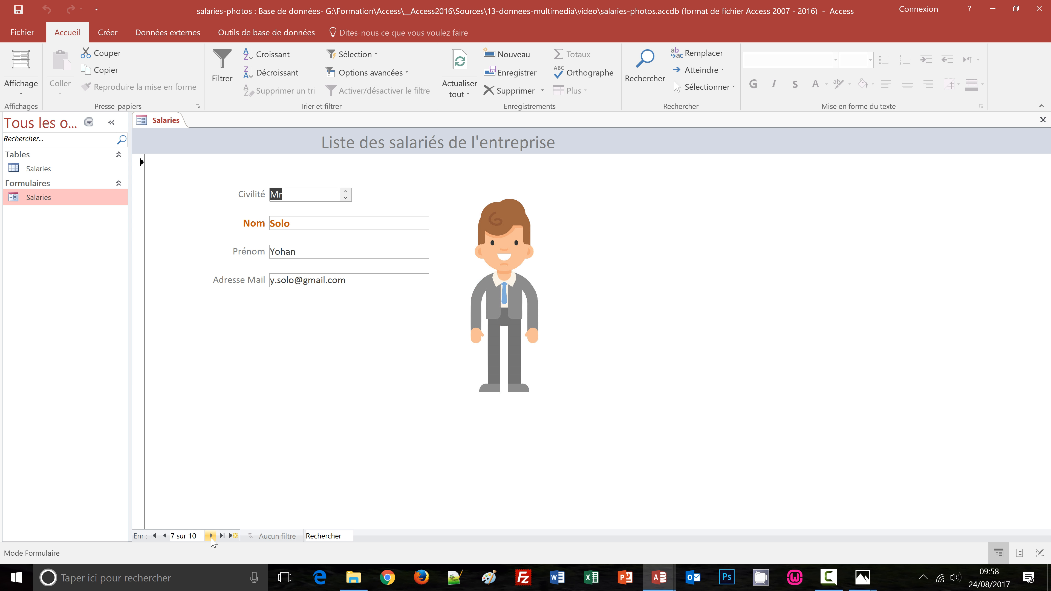
# - Open the Salaries table, widen the photo_salarie column to fit its heading, and close the table saving the layout
pyautogui.doubleClick(38, 168)
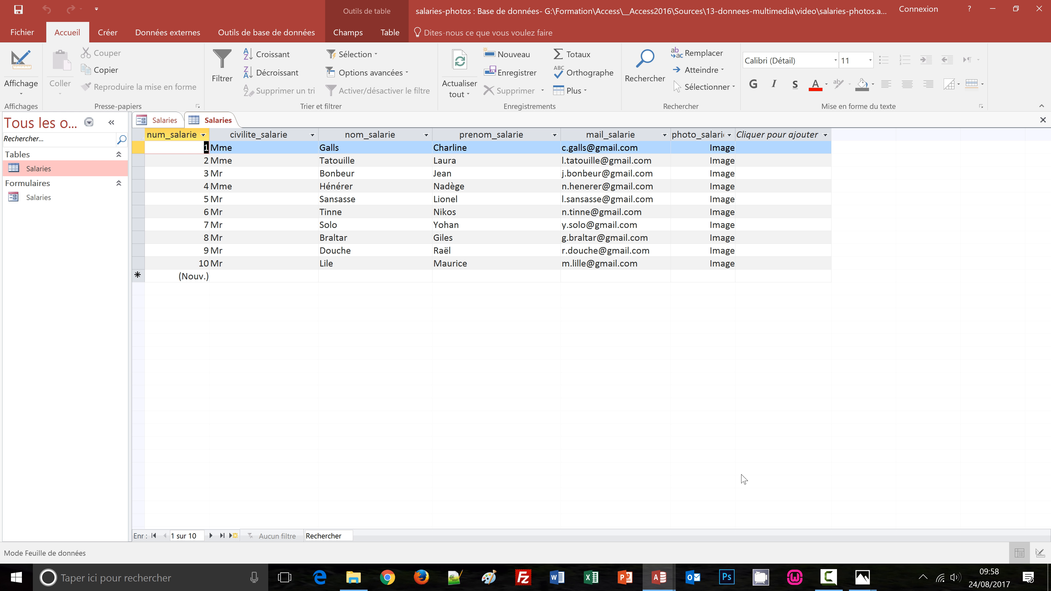
pyautogui.moveTo(736, 134); pyautogui.dragTo(762, 135)
pyautogui.click(786, 134)
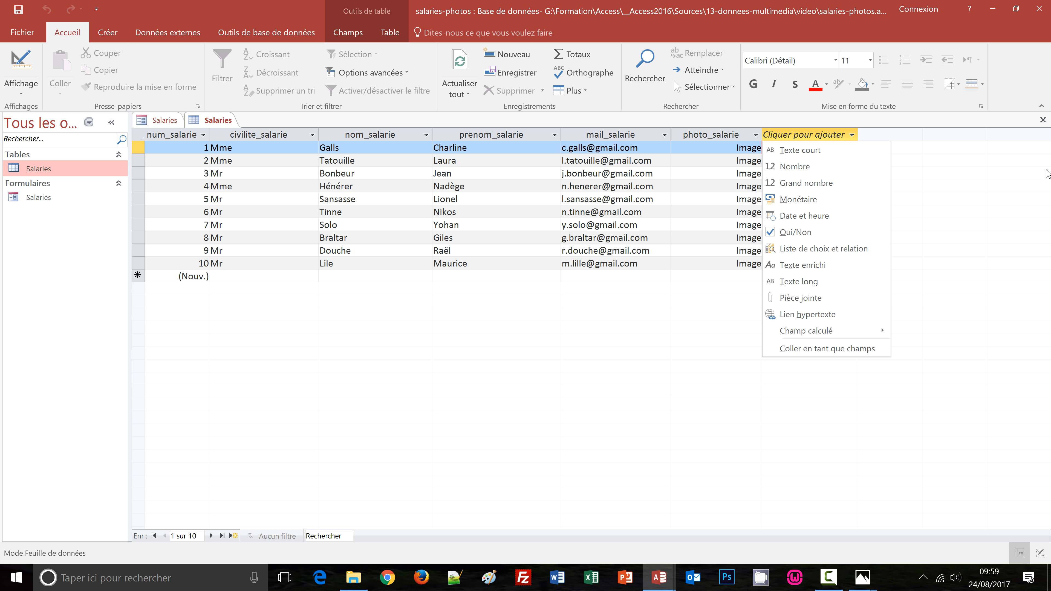
pyautogui.click(1043, 120)
pyautogui.click(1043, 120)
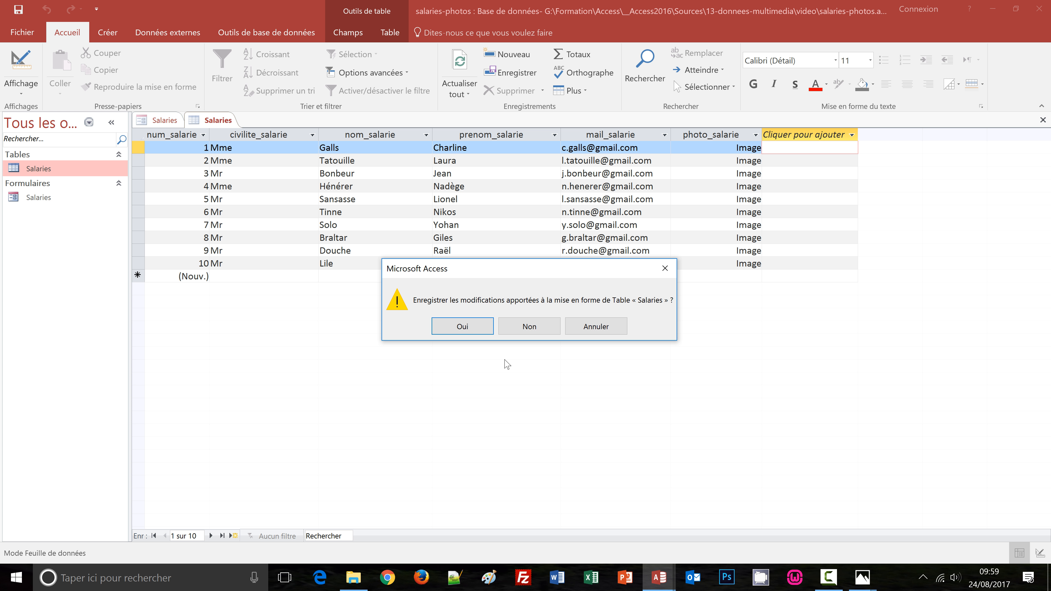
pyautogui.click(470, 327)
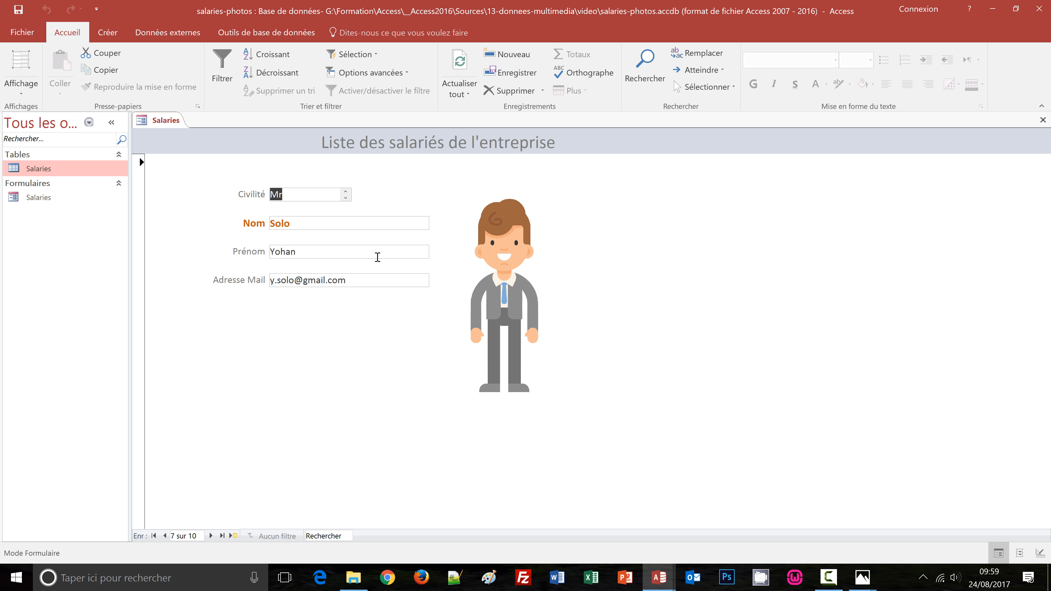
# - Switch the Salaries form to design view and draw a rectangle about 10.3 × 1.9 cm below the Adresse Mail field
pyautogui.click(21, 88)
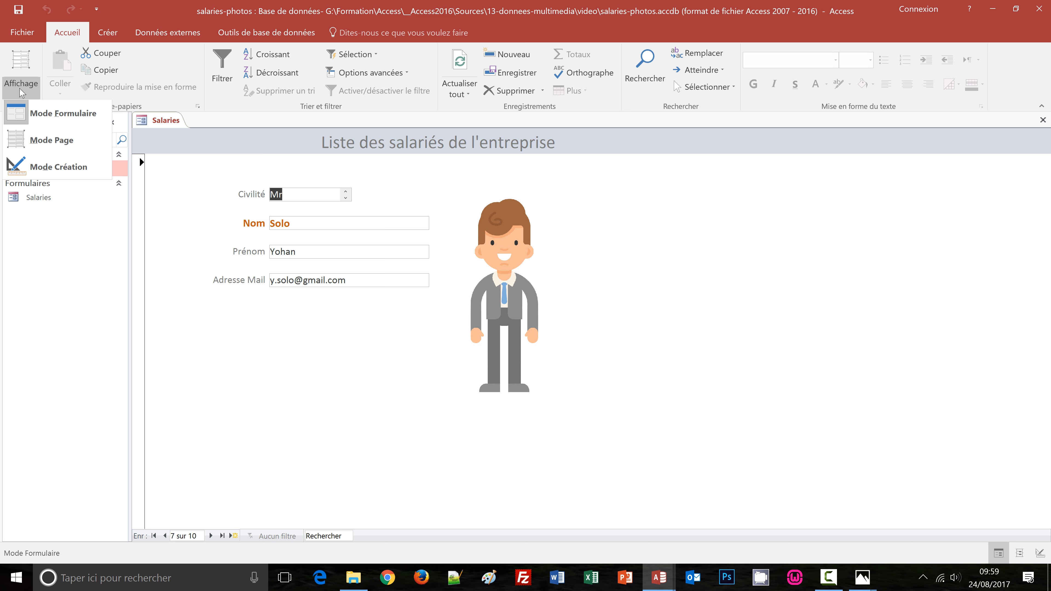
pyautogui.click(60, 167)
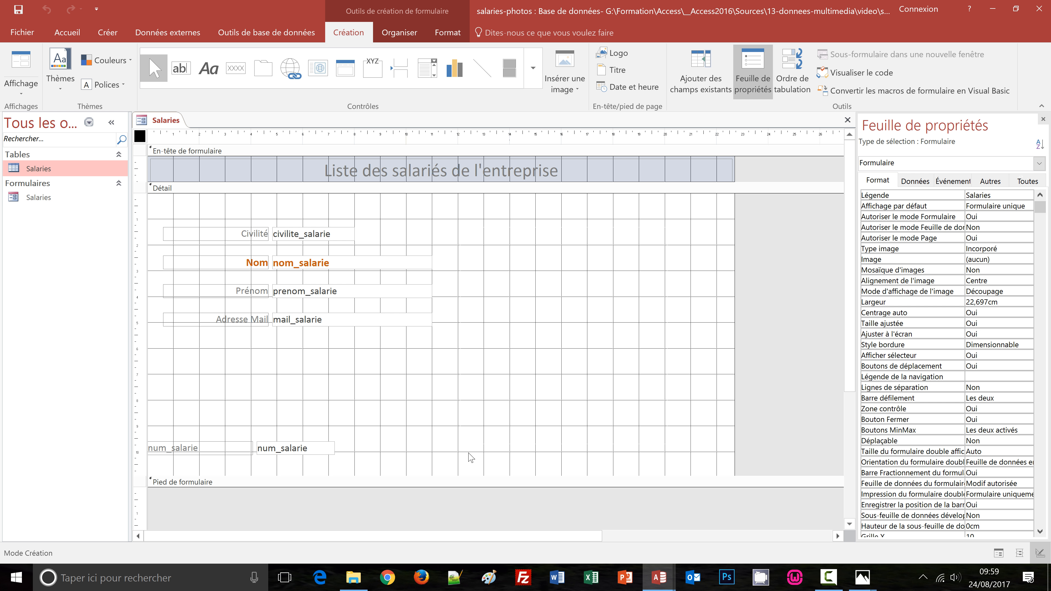
pyautogui.click(513, 317)
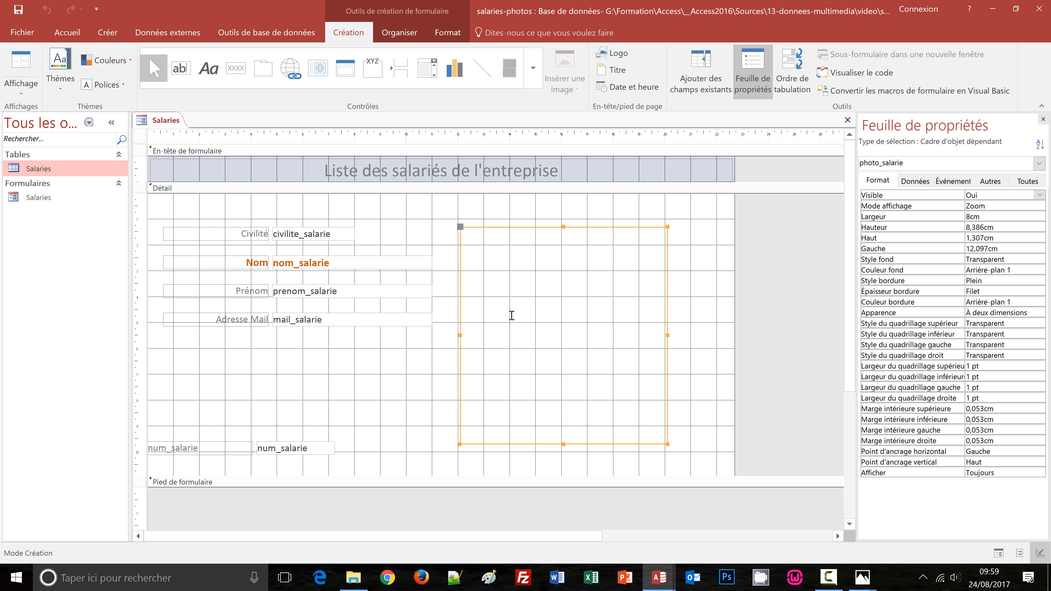
pyautogui.click(533, 70)
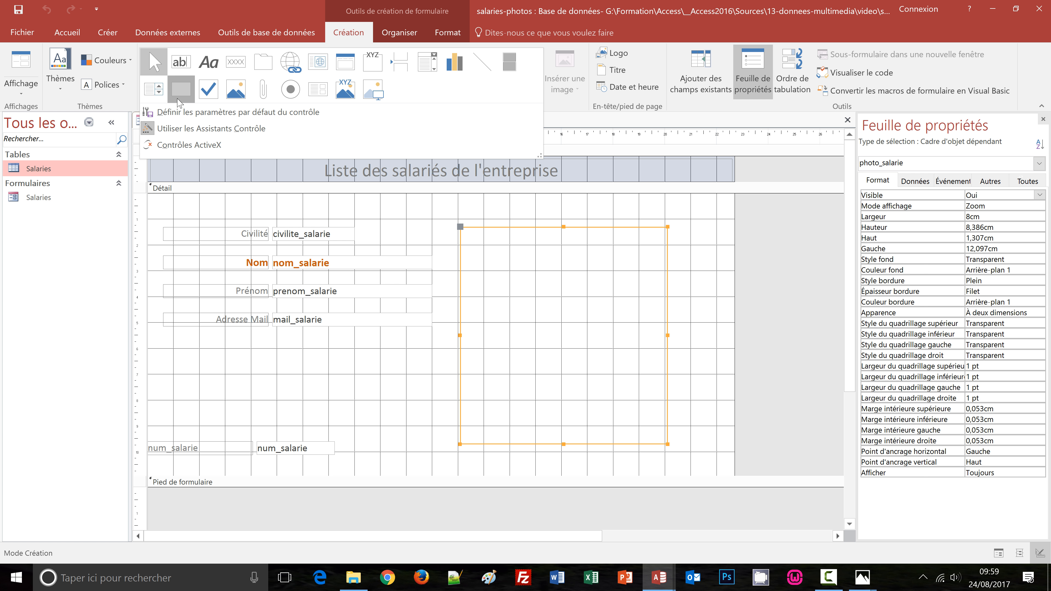
pyautogui.click(181, 89)
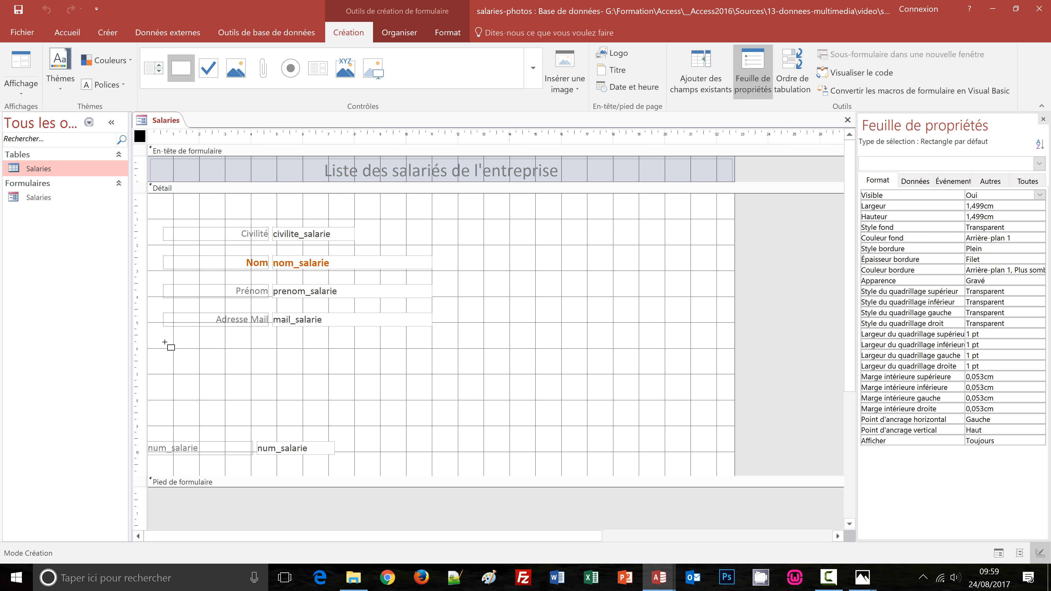
pyautogui.moveTo(165, 343); pyautogui.dragTo(432, 392)
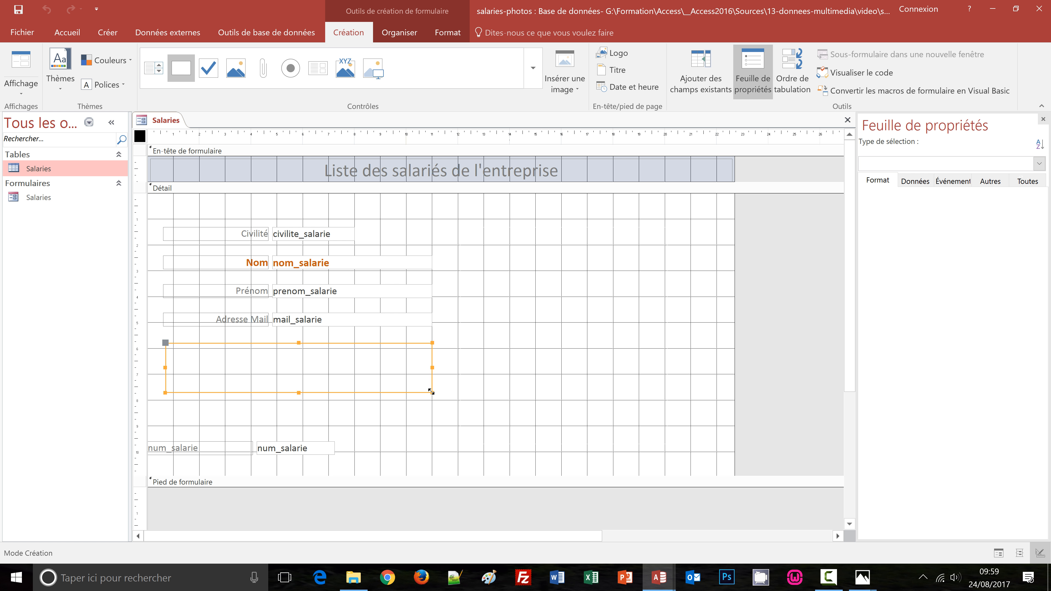
# - Fill the new rectangle with Texte 2, Plus clair 80% and give it a 1 pt outline in a darker Arrière-plan 2 shade
pyautogui.click(447, 33)
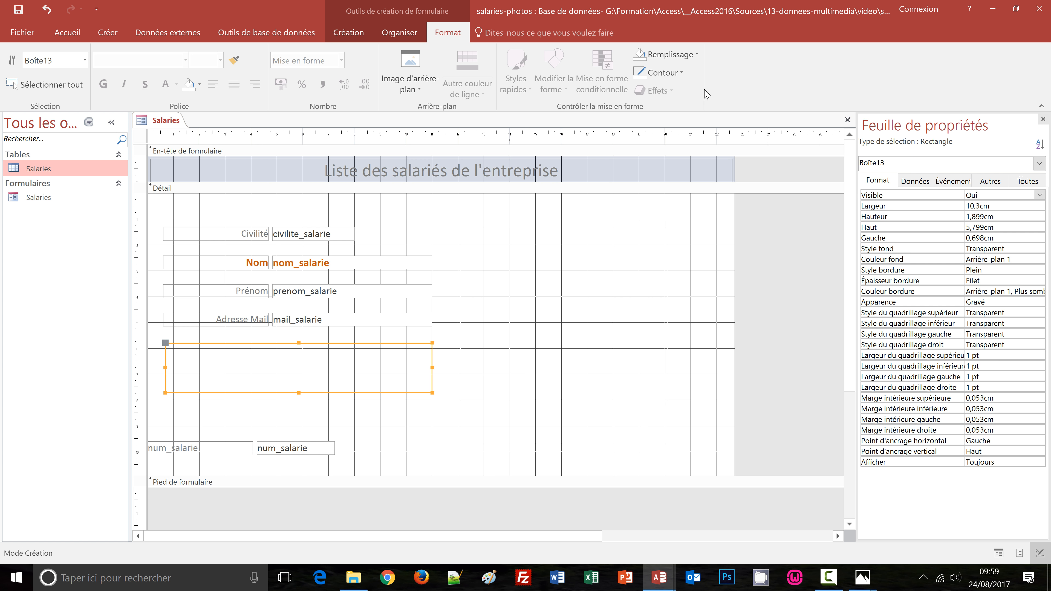
pyautogui.click(697, 58)
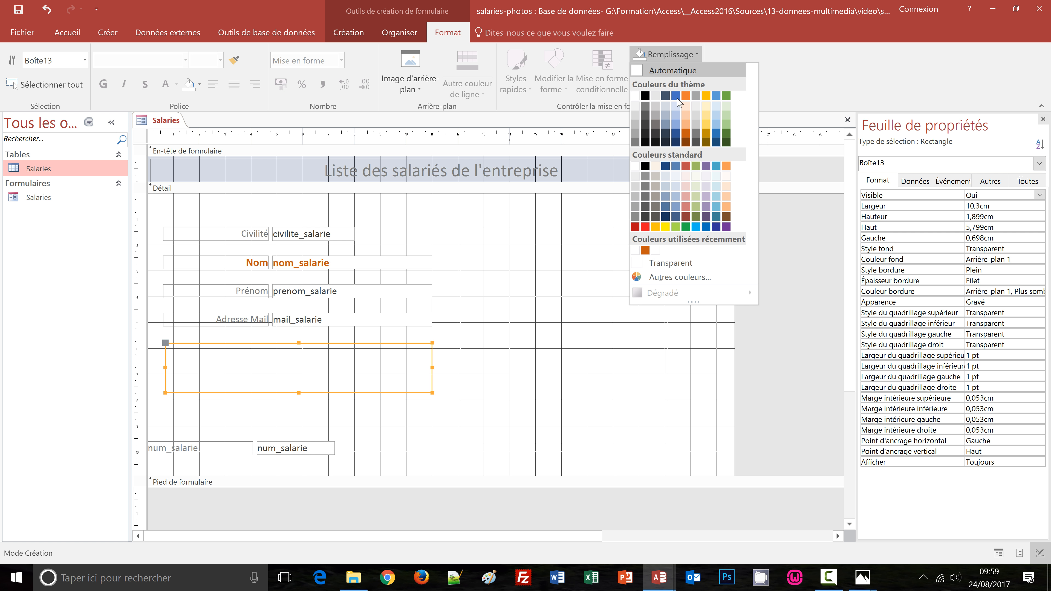
pyautogui.click(667, 106)
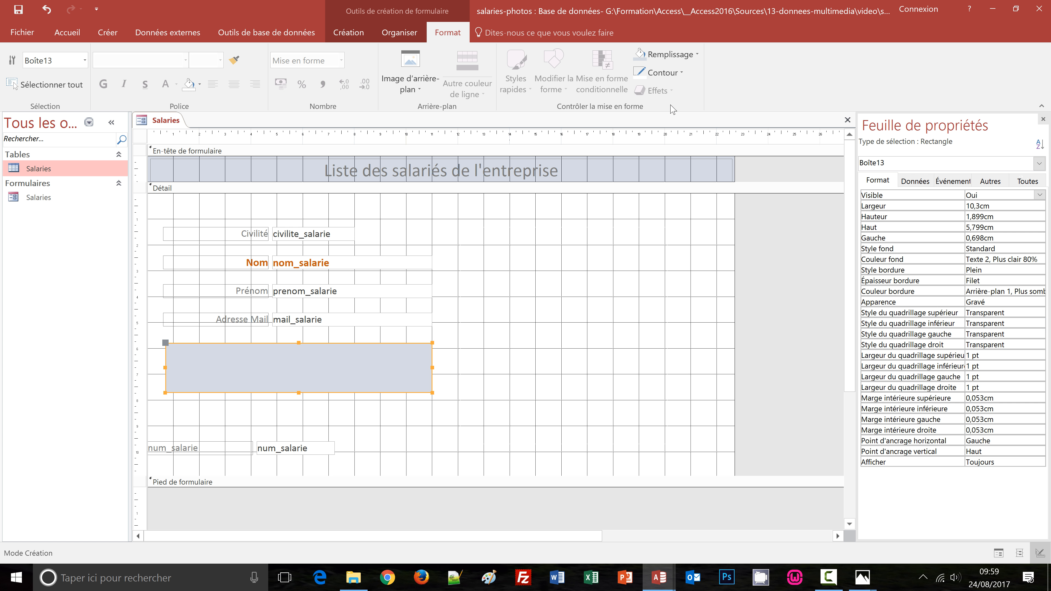
pyautogui.click(682, 73)
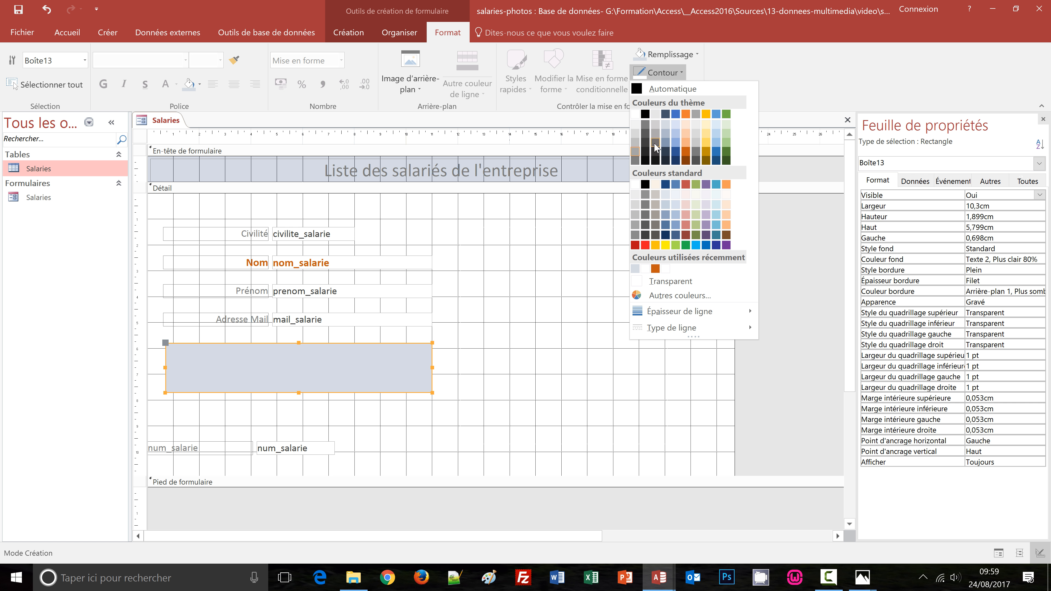
pyautogui.click(655, 145)
pyautogui.click(681, 74)
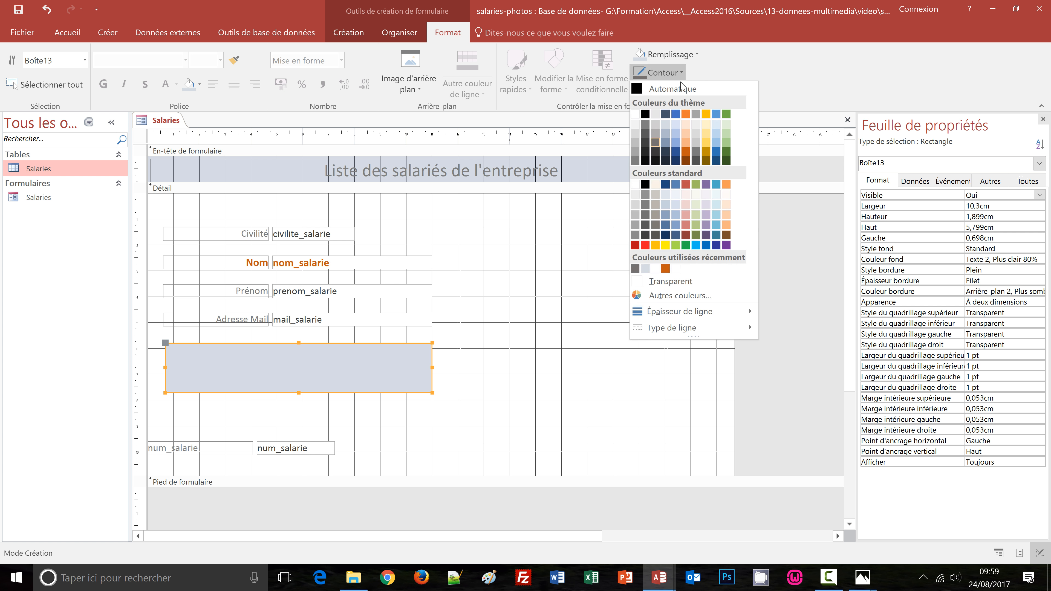
pyautogui.moveTo(672, 317)
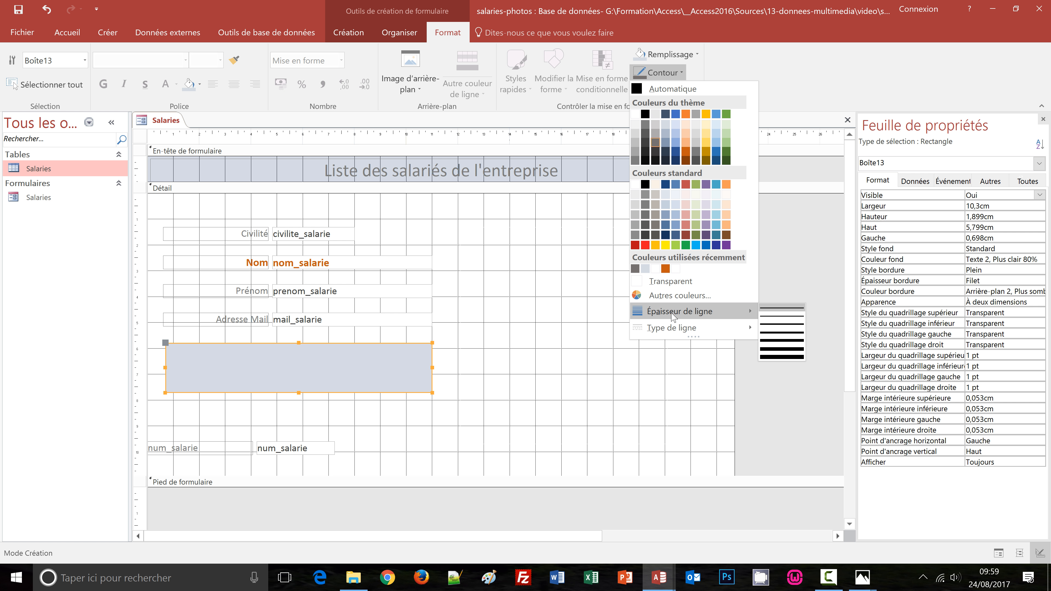
pyautogui.click(779, 322)
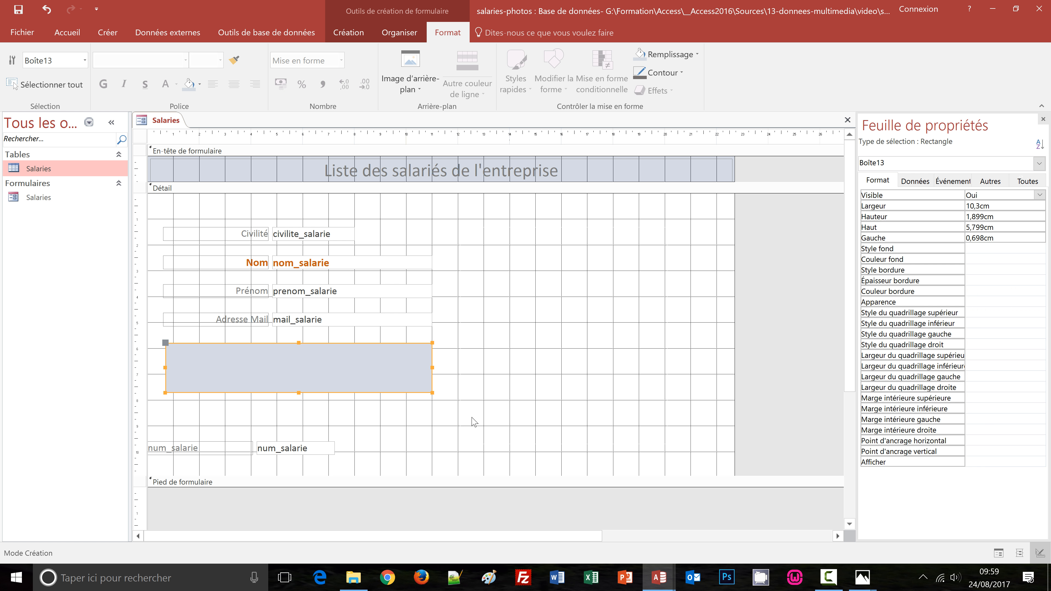
pyautogui.click(471, 422)
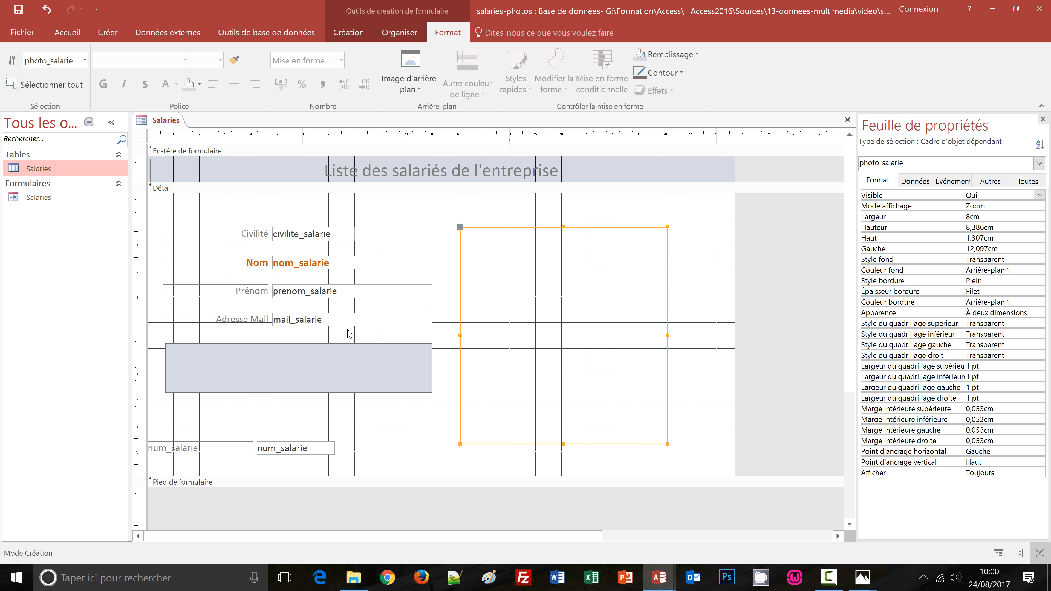
# - Extend the rectangle's left edge to align with the field labels and reduce its height to about 1.5 cm
pyautogui.click(182, 372)
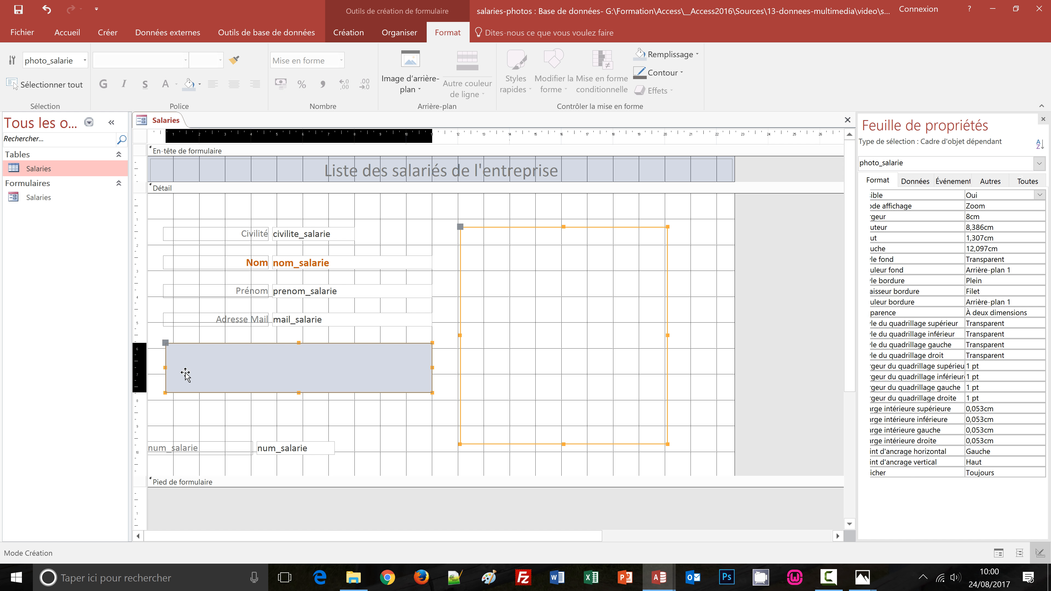
pyautogui.moveTo(165, 368); pyautogui.dragTo(162, 369)
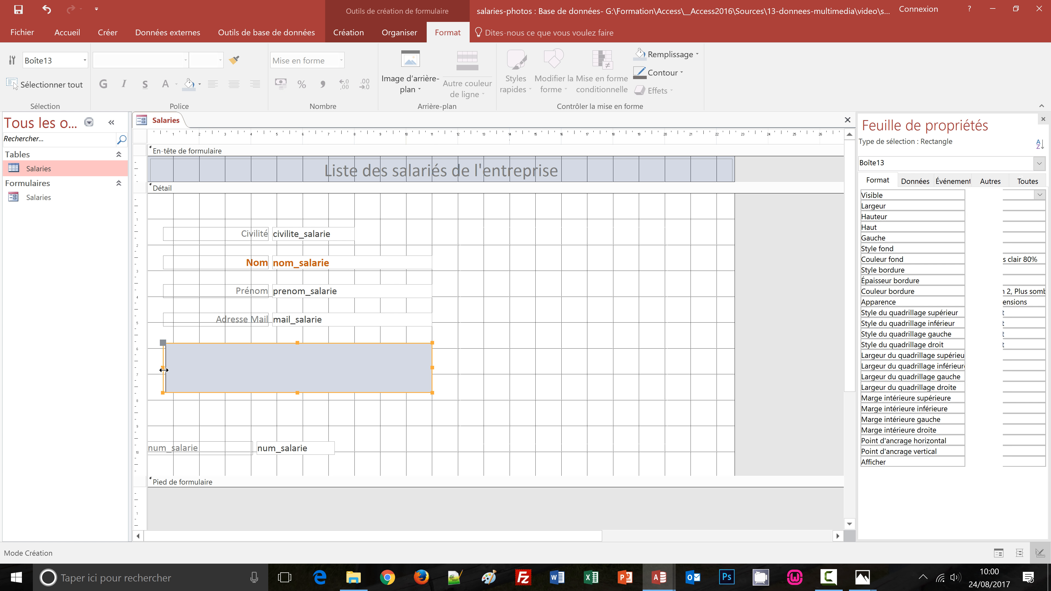
pyautogui.click(322, 426)
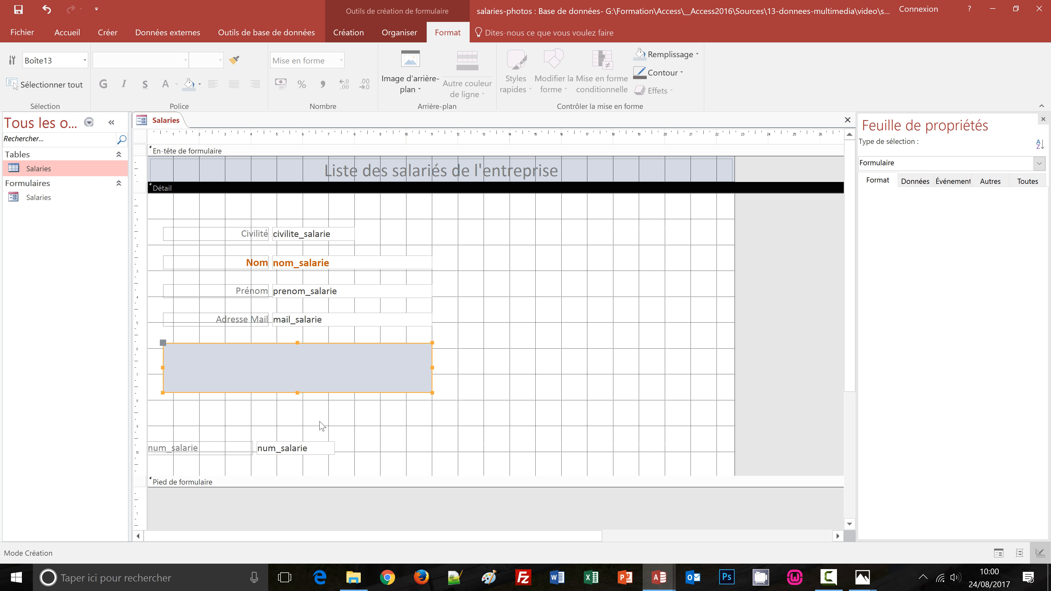
pyautogui.click(307, 383)
pyautogui.moveTo(296, 393); pyautogui.dragTo(297, 382)
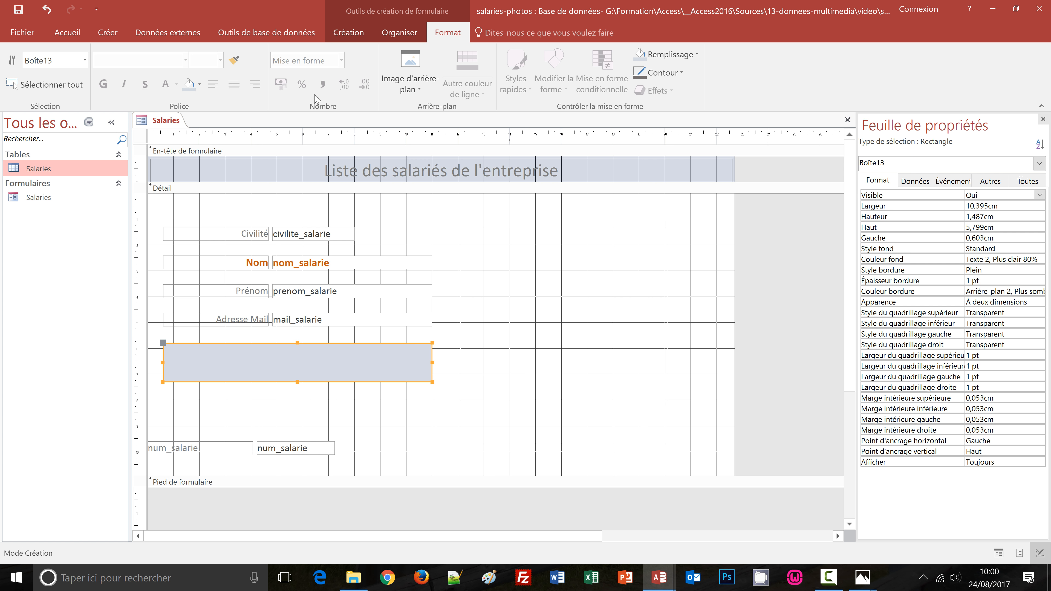
# - Draw a command button about 1.1 × 1 cm at the rectangle's left end and assign it the Premier enregistrement action
pyautogui.click(349, 33)
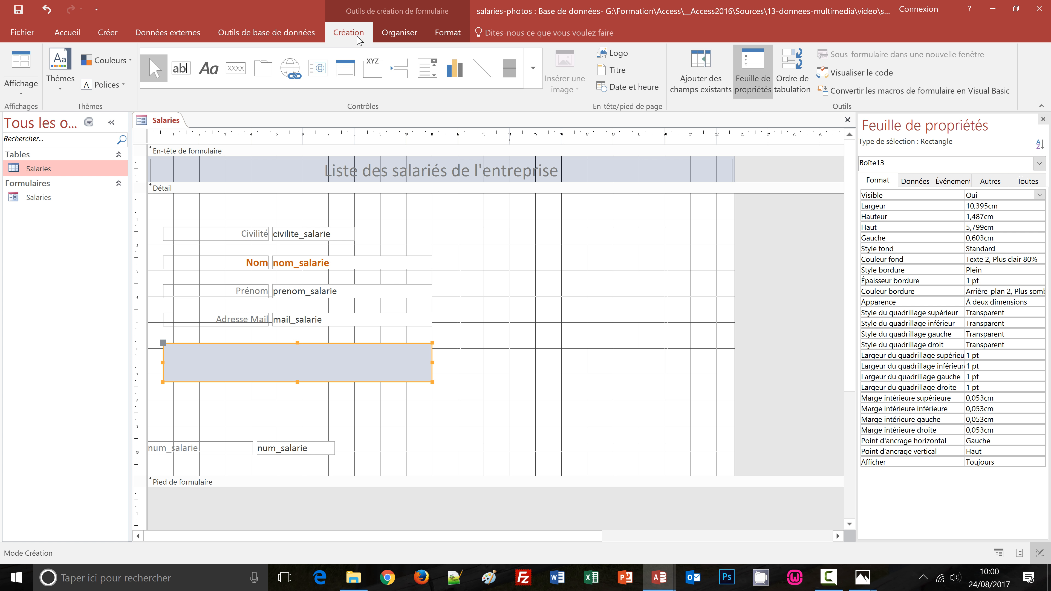
pyautogui.click(234, 73)
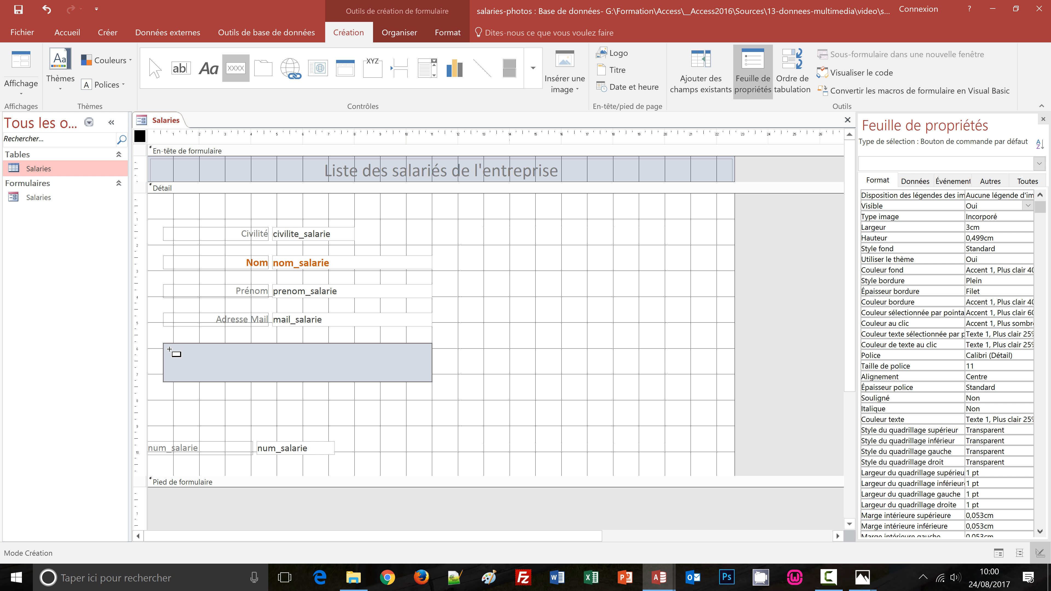
pyautogui.moveTo(169, 349); pyautogui.dragTo(197, 374)
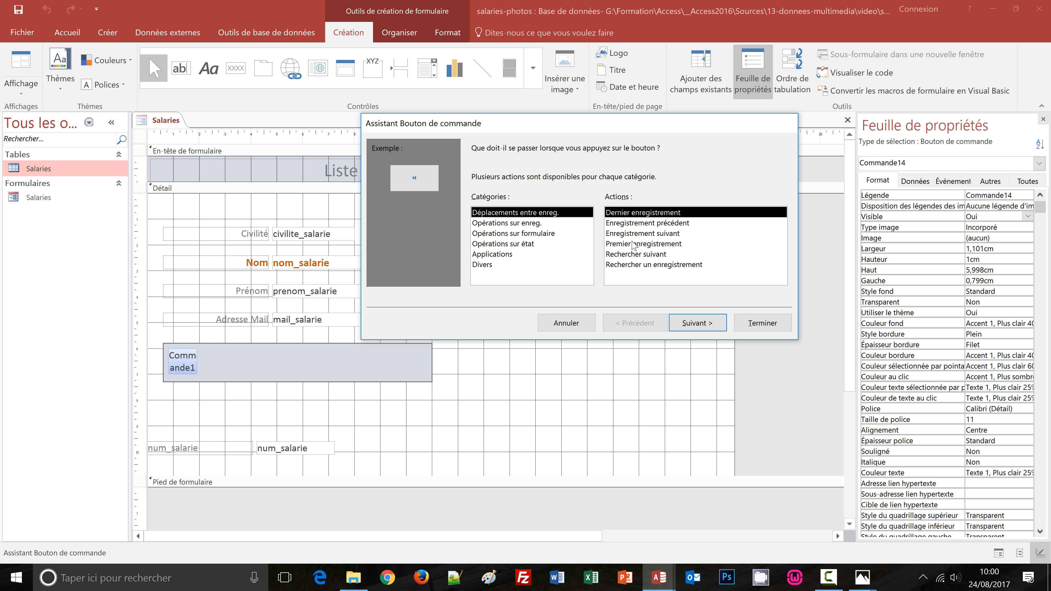
pyautogui.click(662, 244)
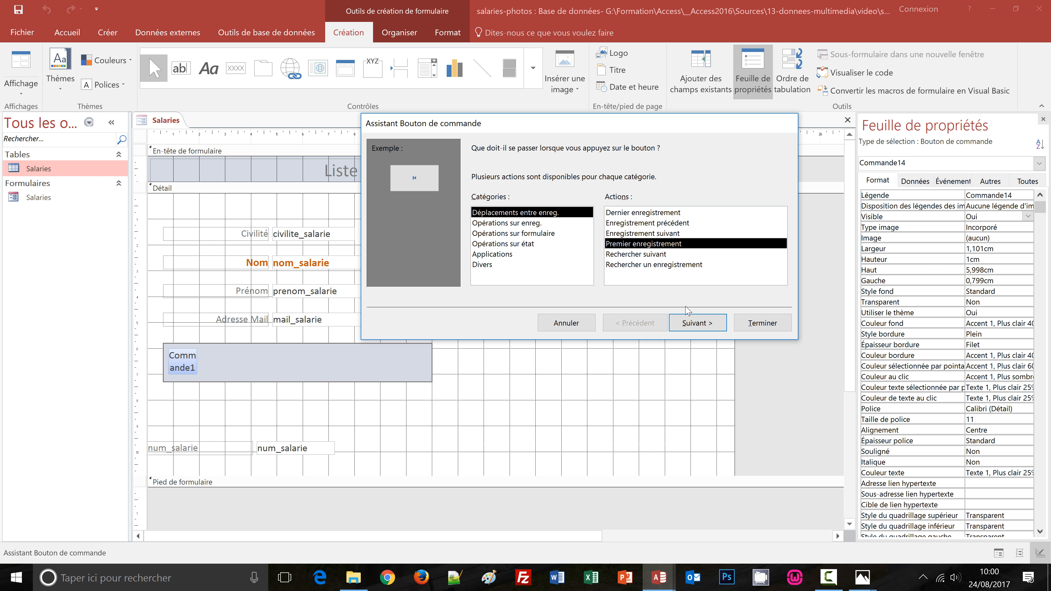
pyautogui.click(693, 324)
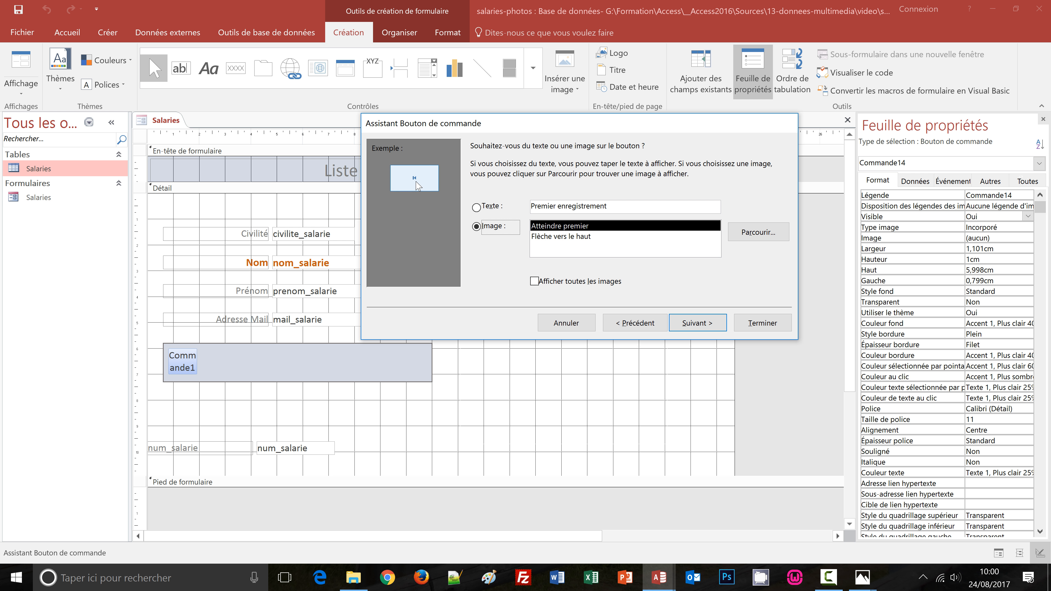
# - Keep the Atteindre premier image for the command button, name it premier and finish the wizard
pyautogui.click(706, 325)
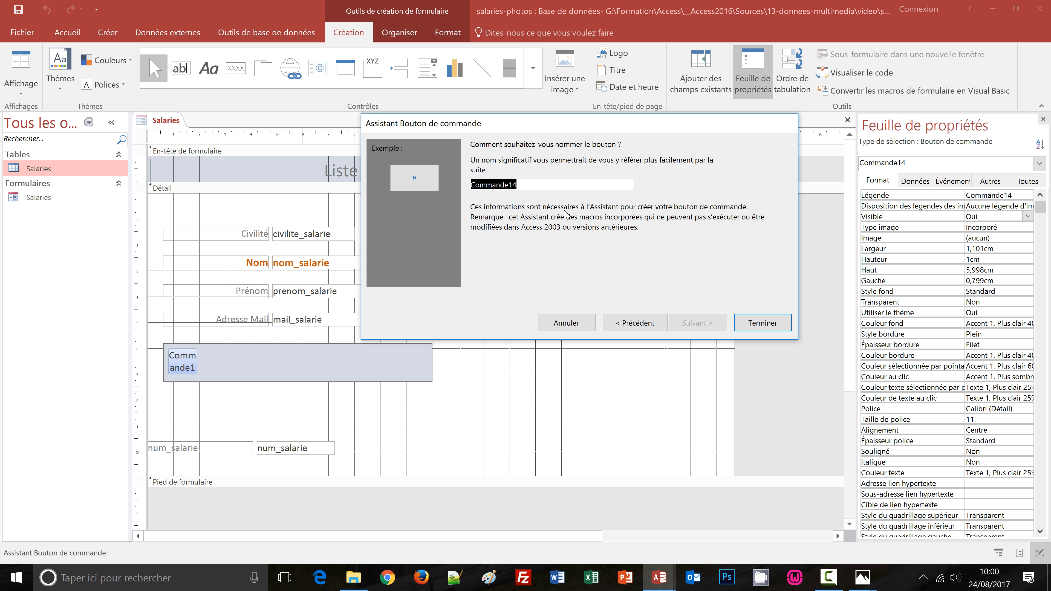
pyautogui.write('premier')
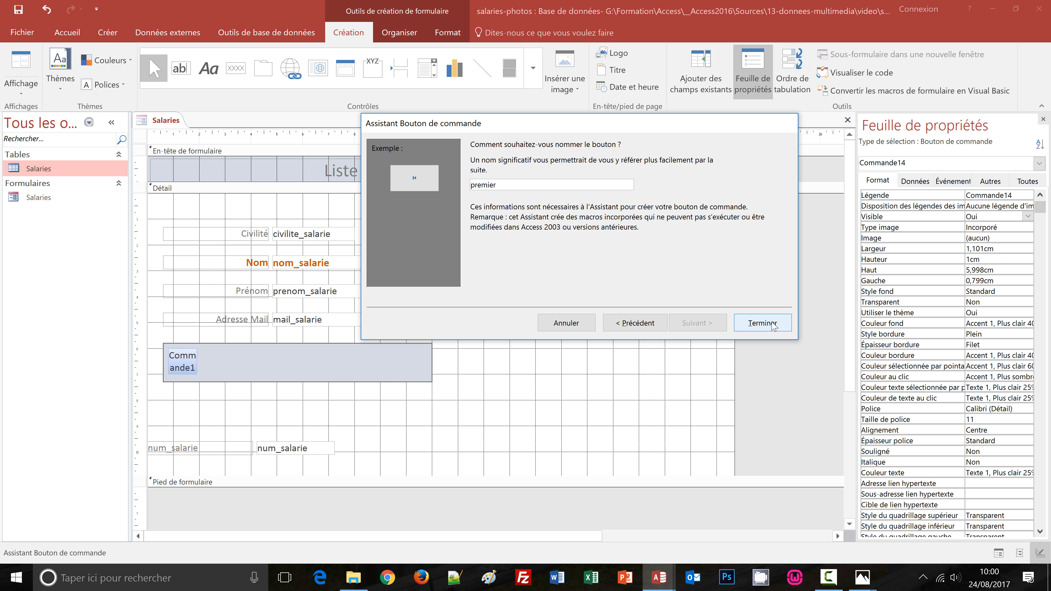
pyautogui.click(763, 323)
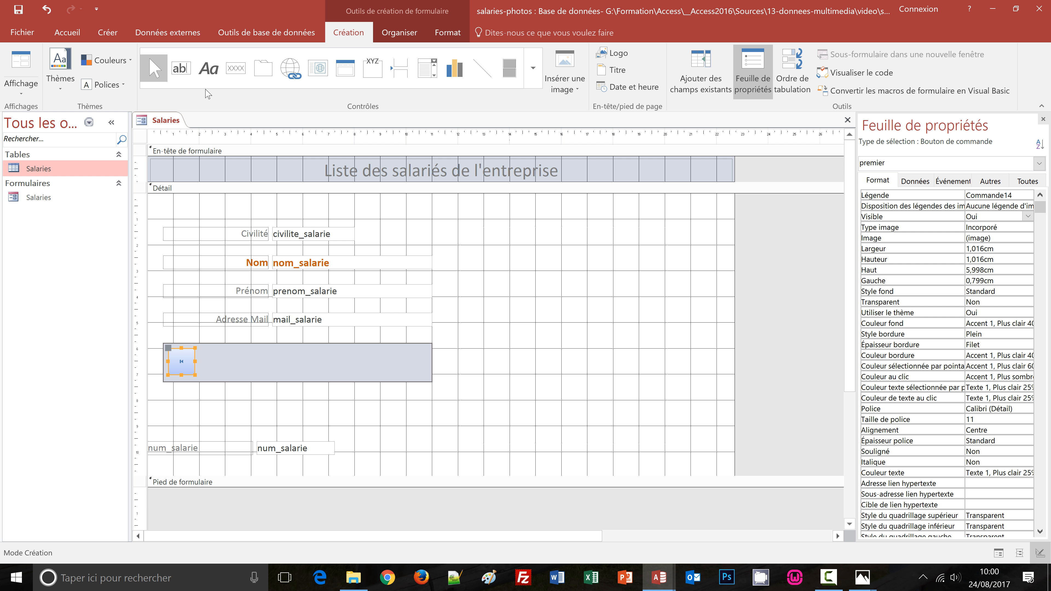
# - Add a command button about 1 × 0.9 cm beside the first one, with the Enregistrement précédent action and Atteindre Précédent image, named precedent
pyautogui.click(241, 69)
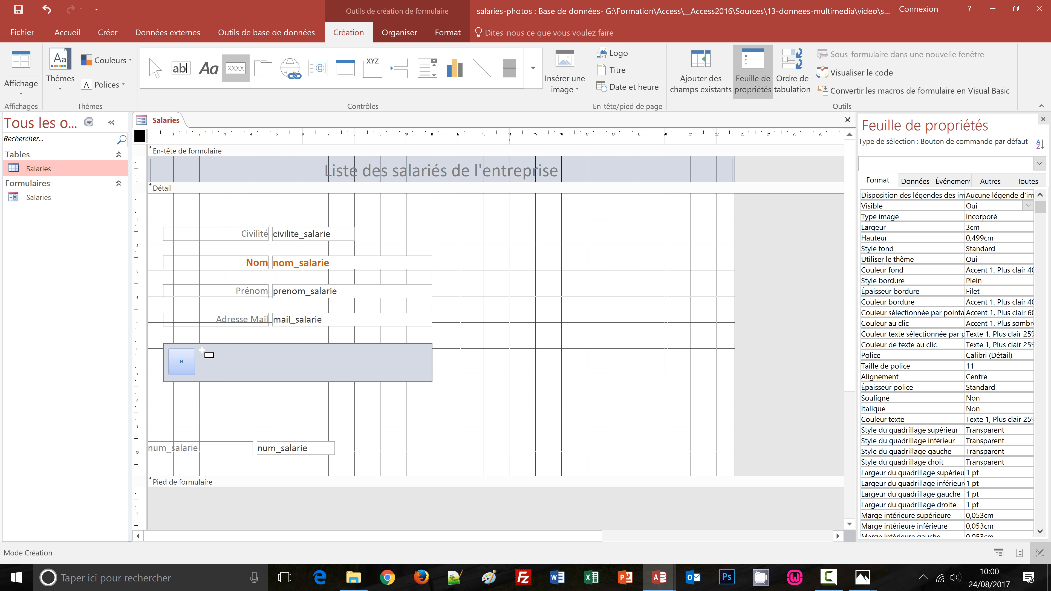
pyautogui.click(225, 375)
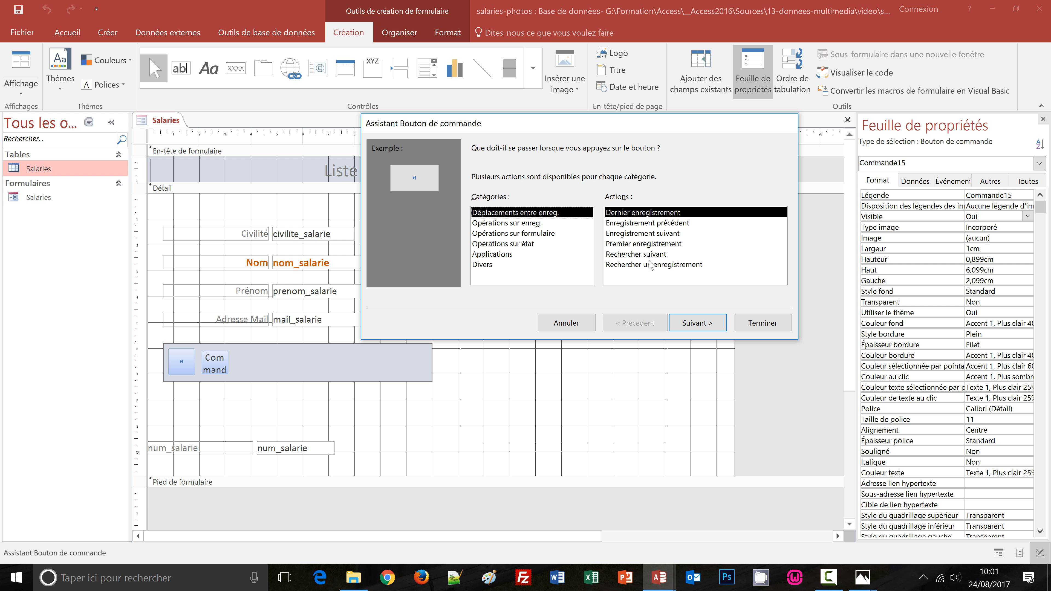
pyautogui.click(660, 224)
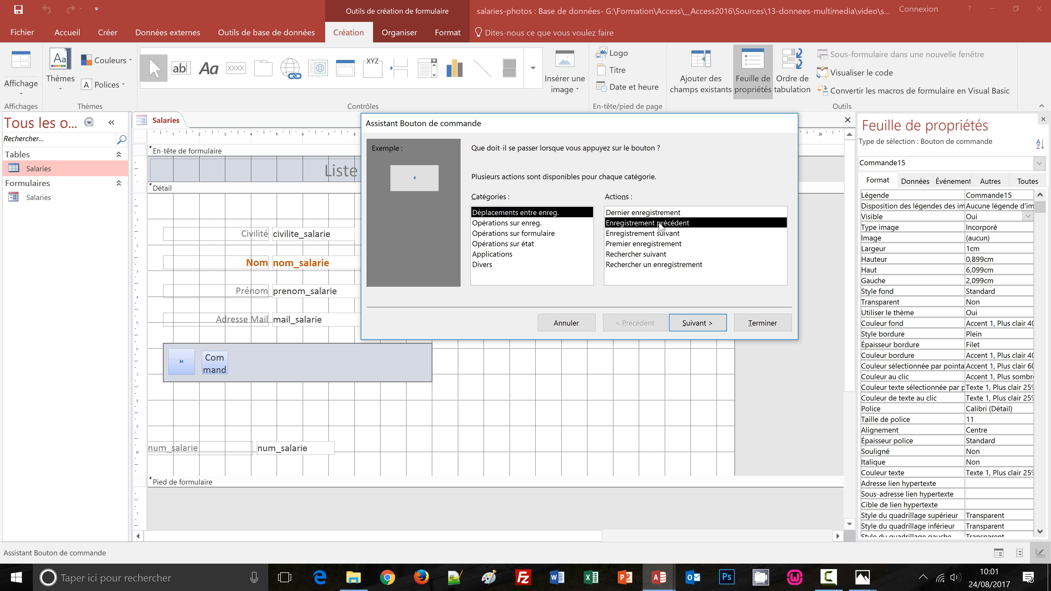
pyautogui.click(692, 321)
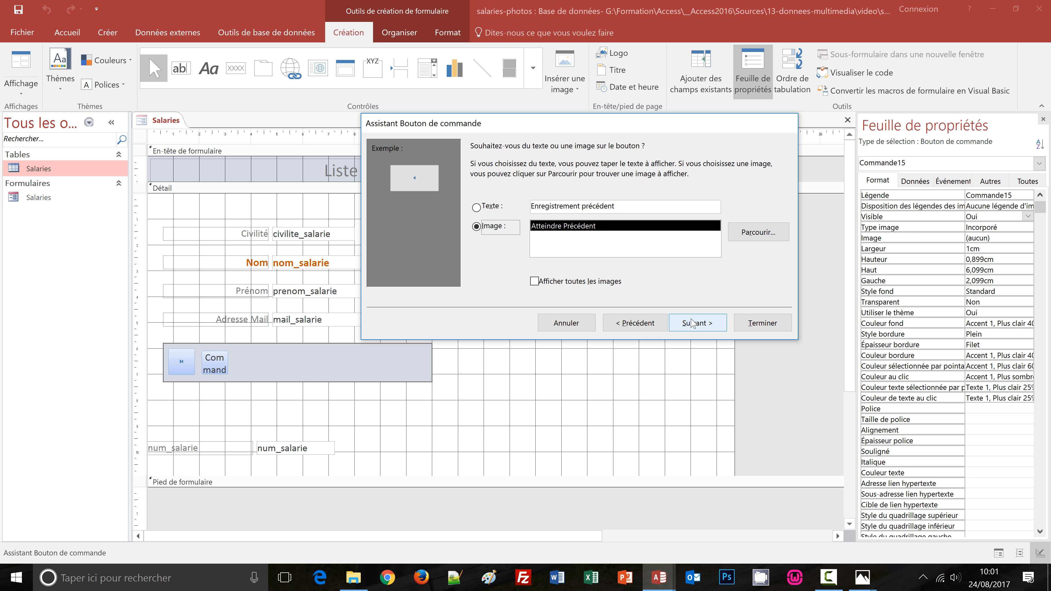
pyautogui.click(696, 324)
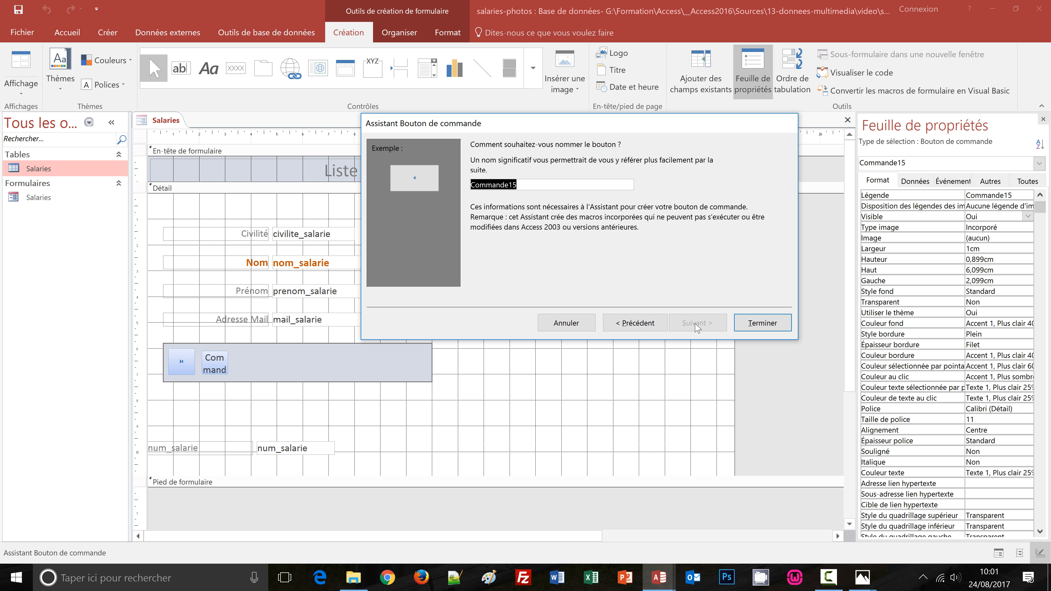
pyautogui.write('precedent')
pyautogui.click(760, 318)
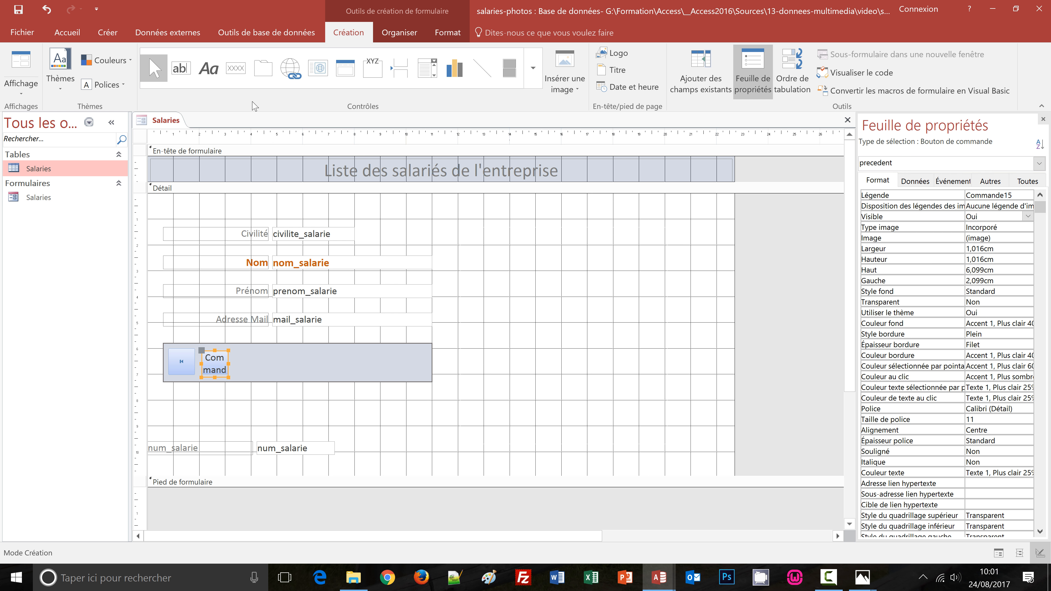
# - Add a command button about 1 × 0.9 cm near the rectangle's middle, with the Enregistrement suivant action and Atteindre Suivant image, named suivant
pyautogui.click(235, 68)
pyautogui.moveTo(259, 350); pyautogui.dragTo(285, 375)
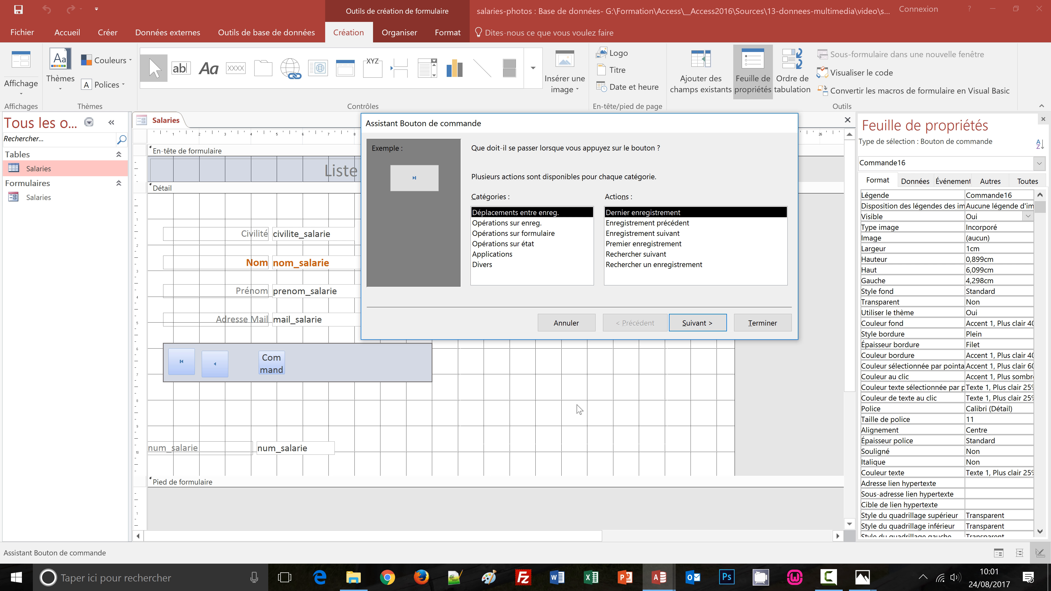
pyautogui.click(647, 235)
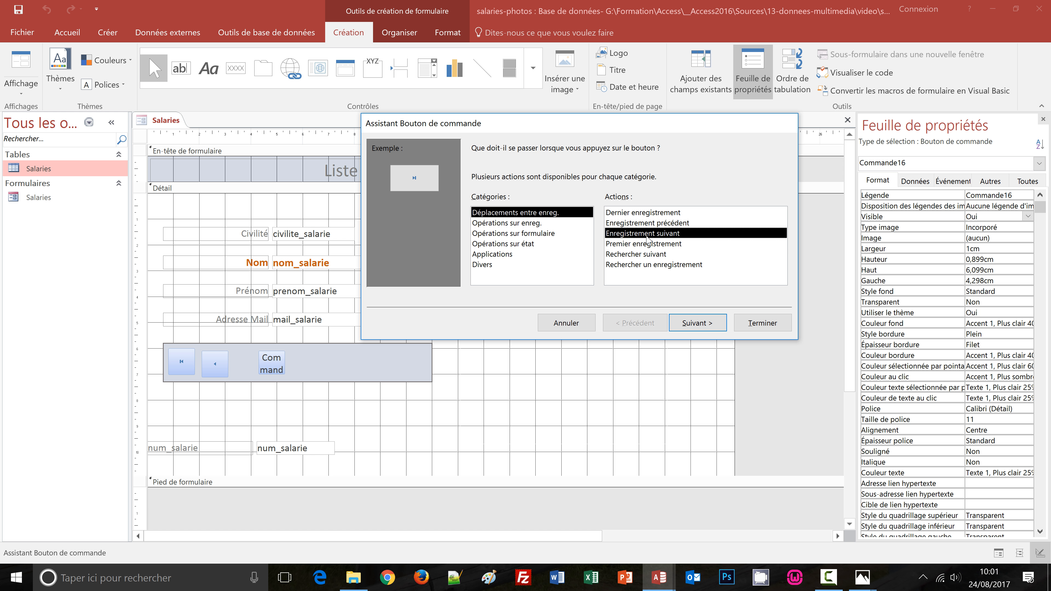
pyautogui.click(697, 326)
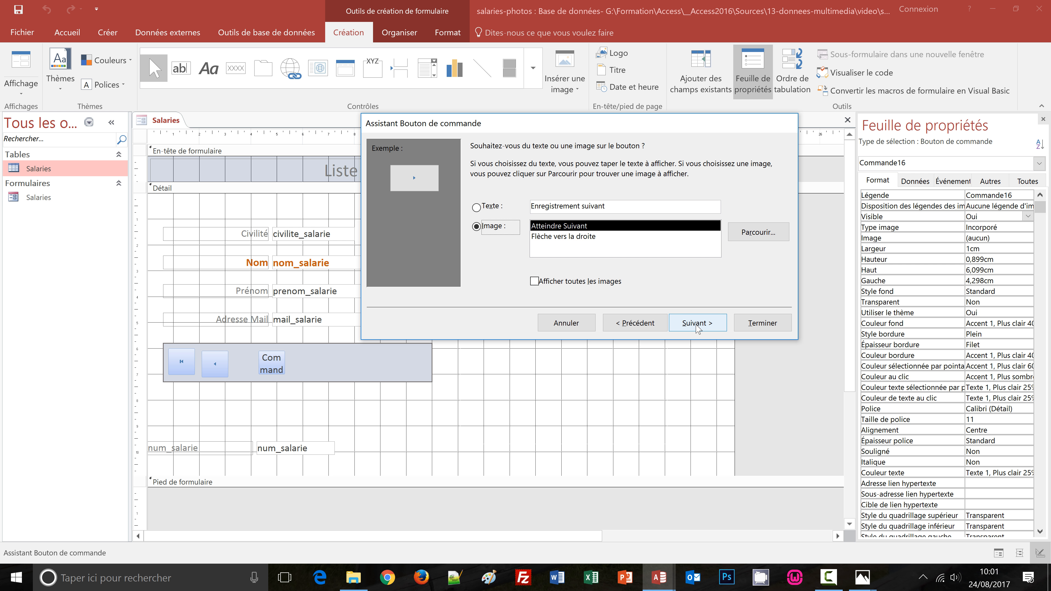
pyautogui.click(698, 325)
pyautogui.write('suivant')
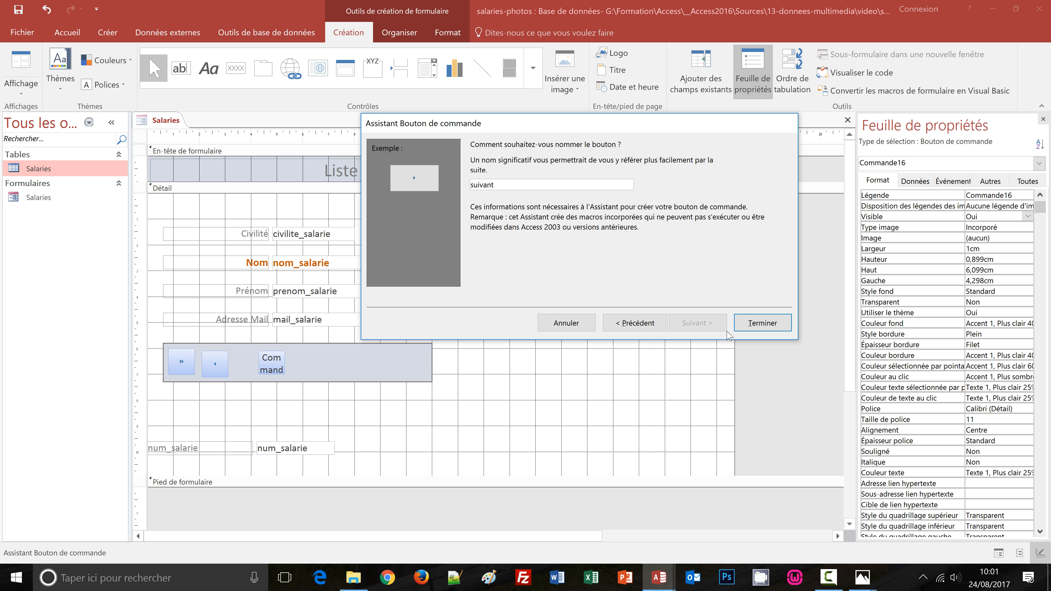
pyautogui.click(752, 324)
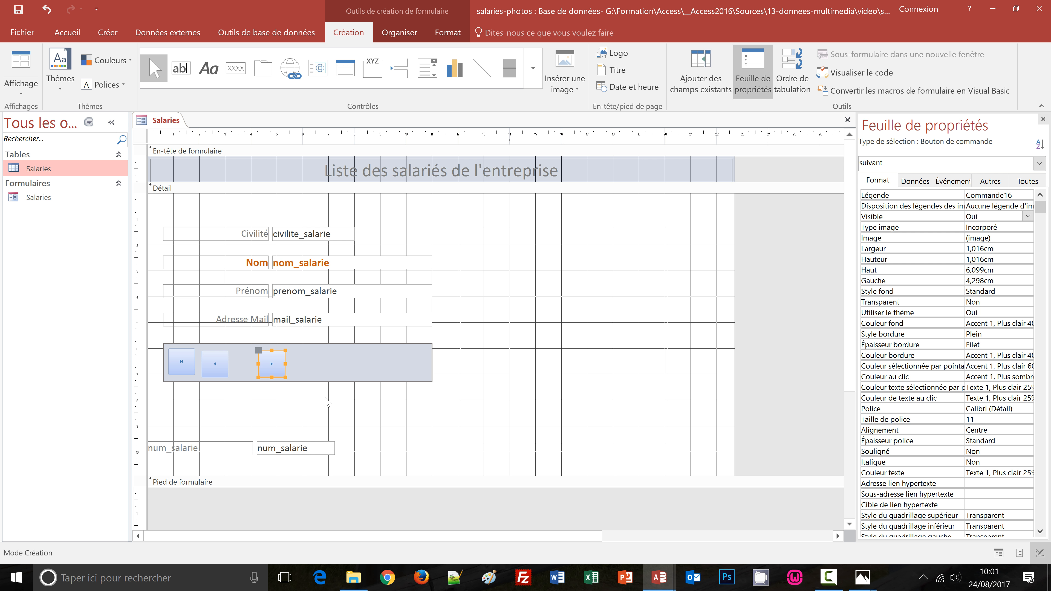
# - Add a command button about 1 × 0.9 cm after suivant, with the Dernier enregistrement action and Atteindre dernier image, named dernier
pyautogui.click(236, 74)
pyautogui.moveTo(300, 352); pyautogui.dragTo(326, 374)
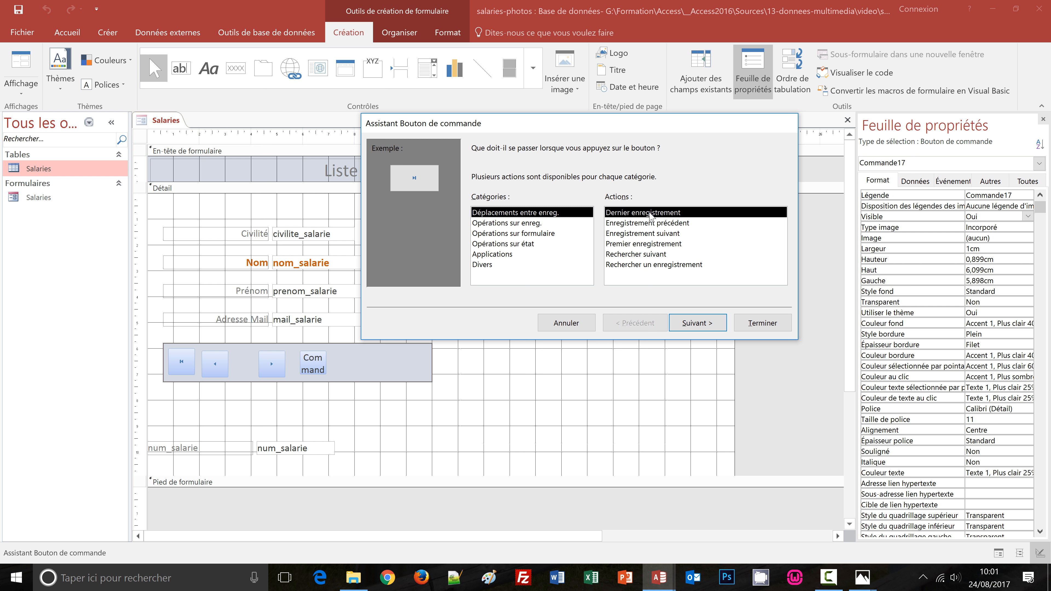
pyautogui.click(685, 324)
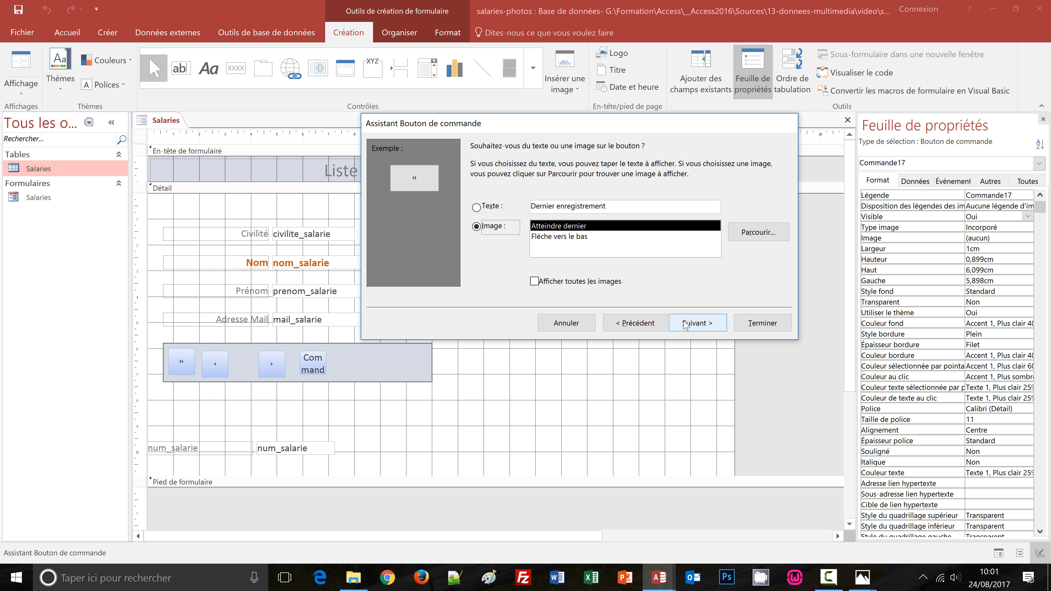
pyautogui.click(685, 324)
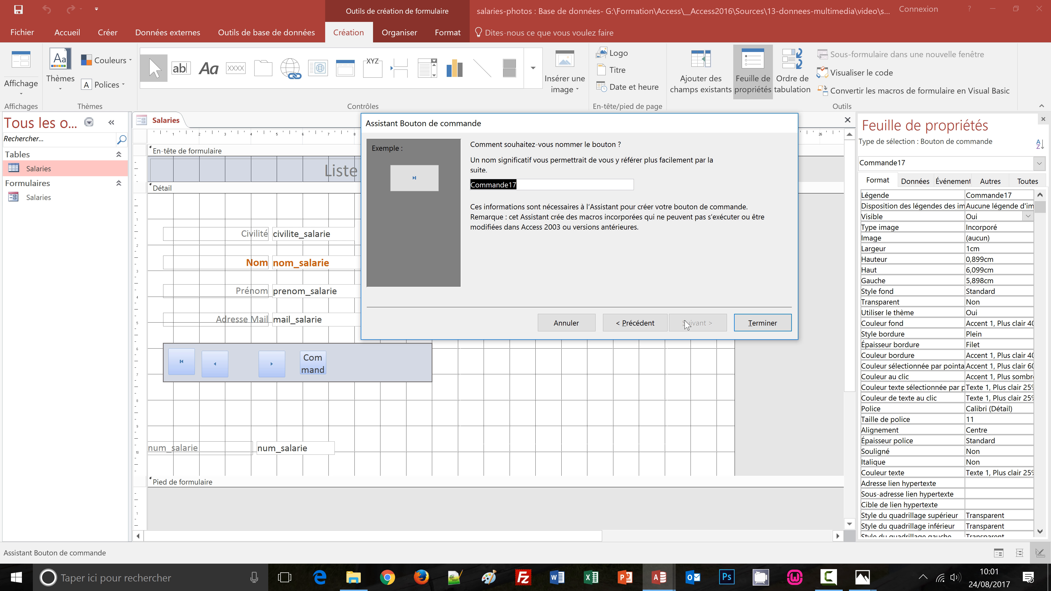
pyautogui.write('dernier')
pyautogui.click(770, 324)
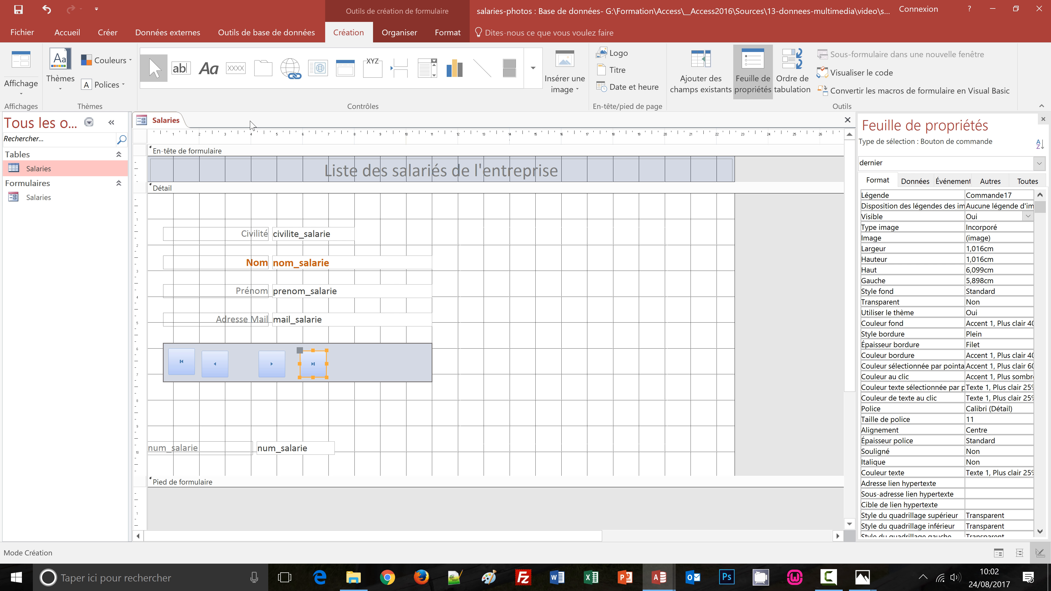
# - Add a command button about 1 × 0.8 cm between precedent and suivant, with the Rechercher un enregistrement action and Jumelles image, named chercher
pyautogui.click(238, 76)
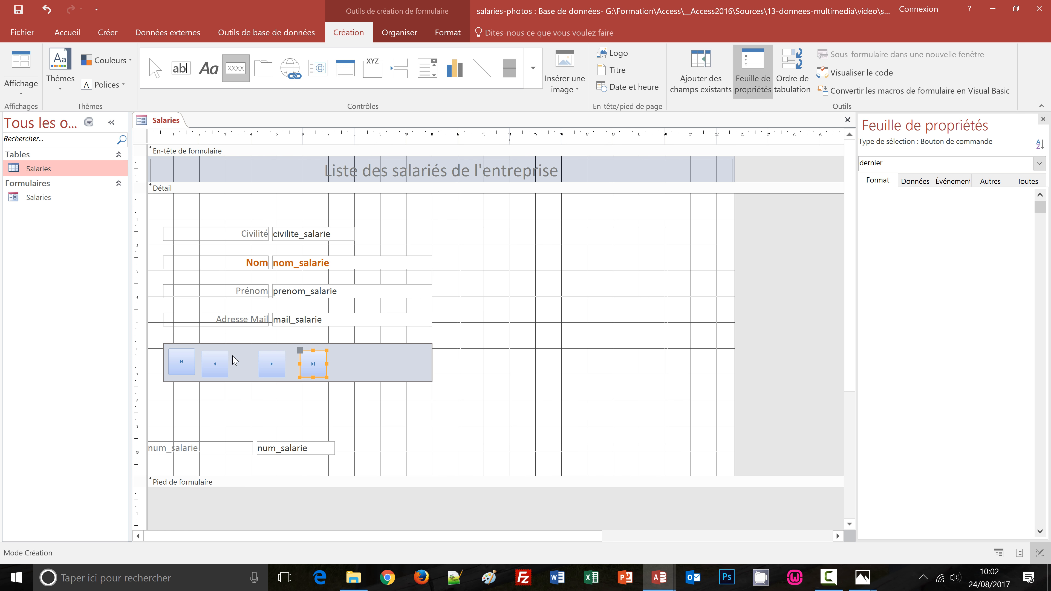
pyautogui.moveTo(230, 353); pyautogui.dragTo(257, 374)
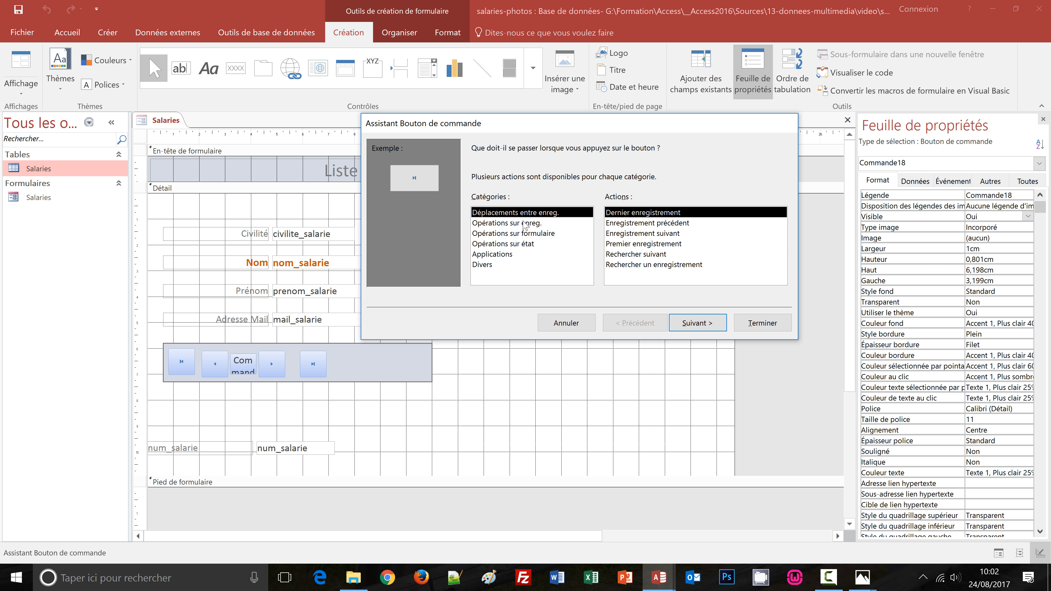
pyautogui.click(646, 266)
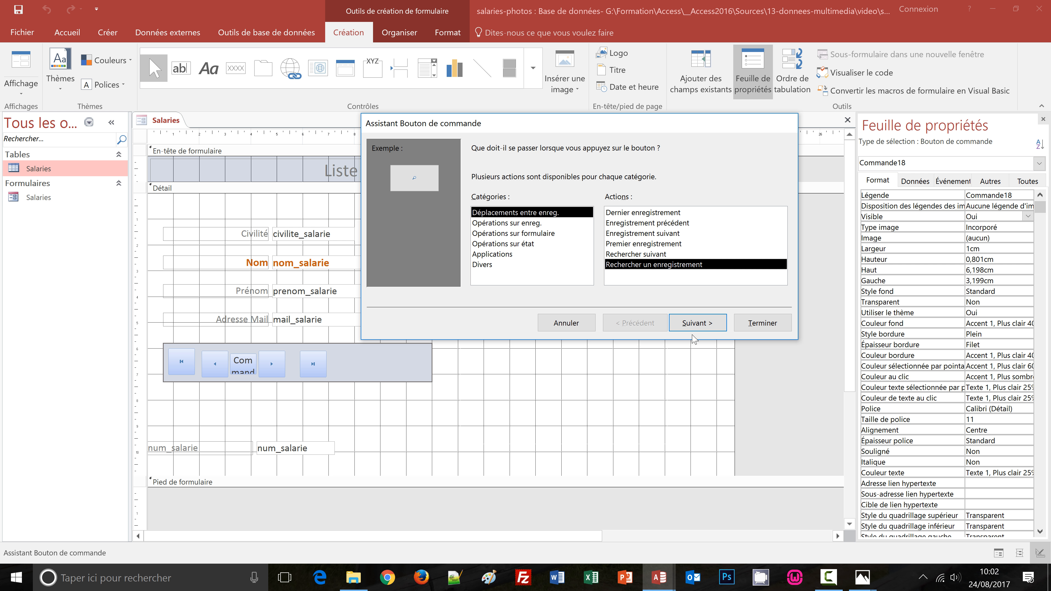
pyautogui.click(688, 327)
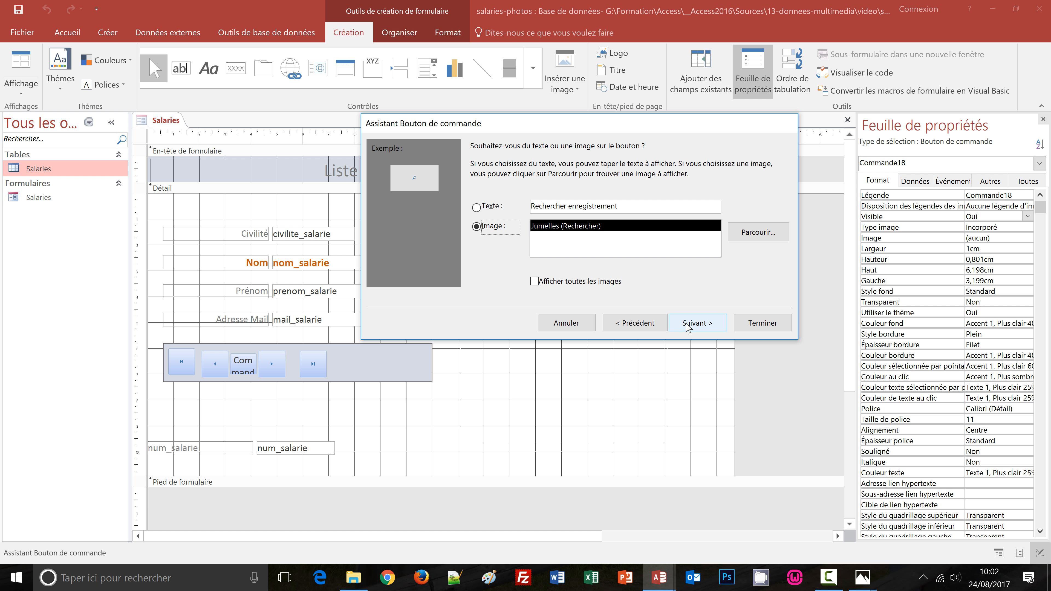
pyautogui.click(703, 327)
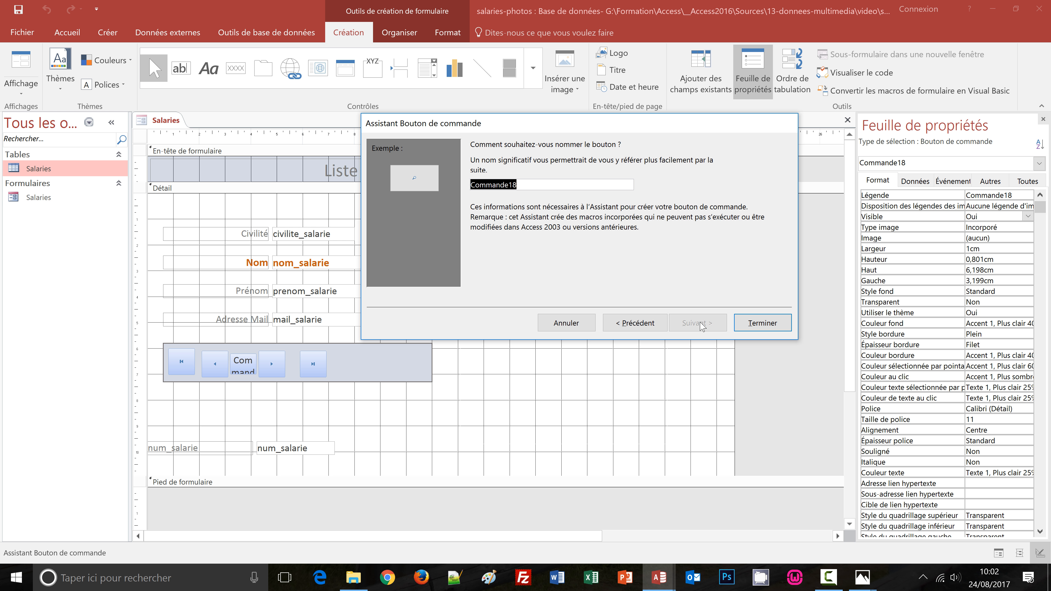
pyautogui.write('chercher')
pyautogui.click(763, 323)
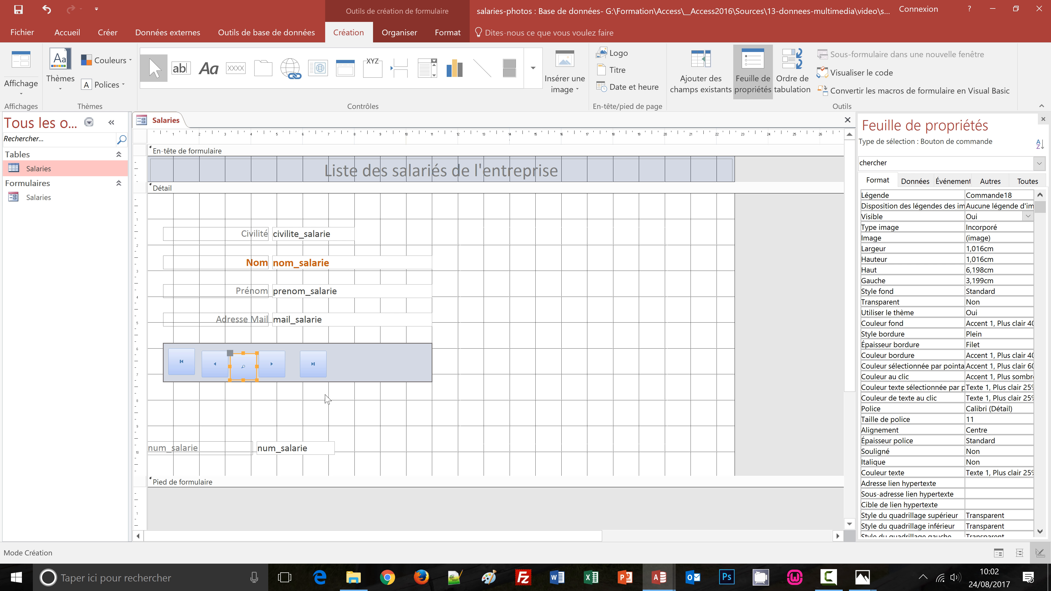
# - Move the dernier button toward the rectangle's right end, about 8.3 cm from the form's left edge, and align all five buttons by their tops
pyautogui.click(316, 373)
pyautogui.moveTo(326, 371); pyautogui.dragTo(387, 371)
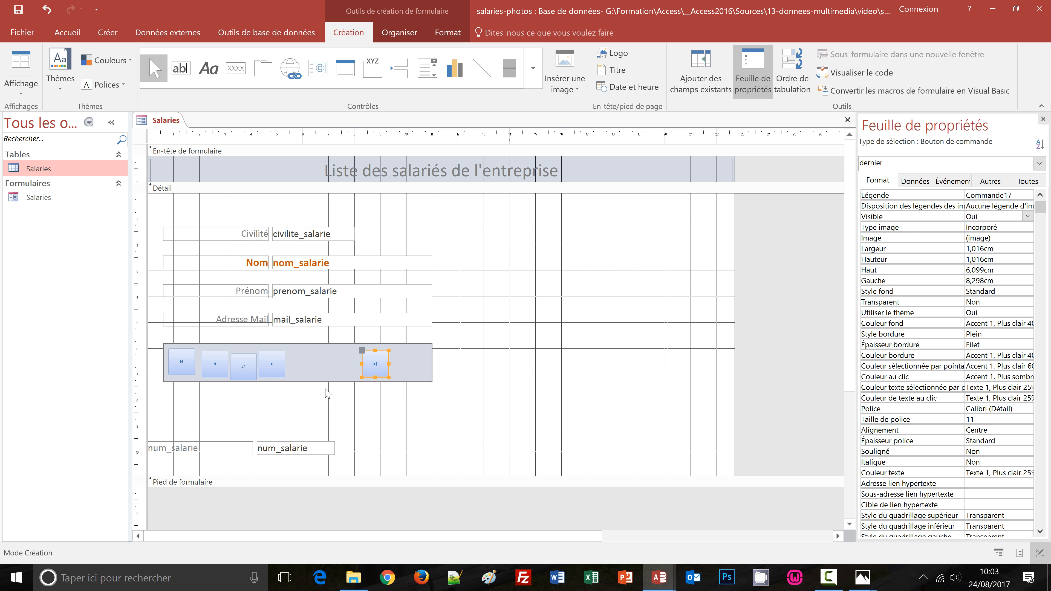
pyautogui.keyDown('shift'); pyautogui.click(263, 372); pyautogui.keyUp('shift')
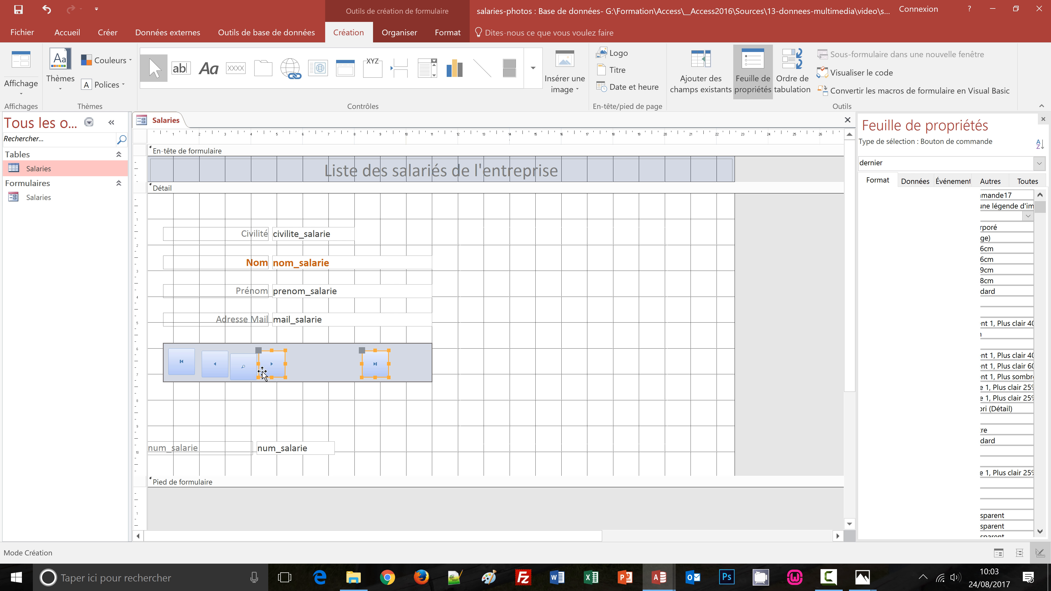
pyautogui.keyDown('shift'); pyautogui.click(244, 366); pyautogui.keyUp('shift')
pyautogui.keyDown('shift'); pyautogui.click(217, 368); pyautogui.keyUp('shift')
pyautogui.keyDown('shift'); pyautogui.click(181, 363); pyautogui.keyUp('shift')
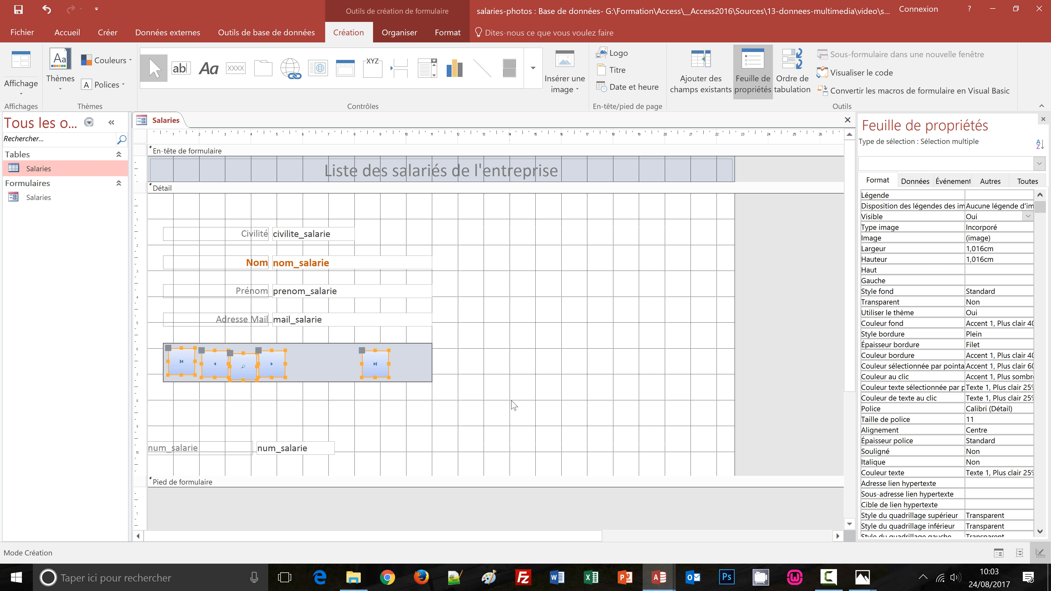
pyautogui.click(392, 39)
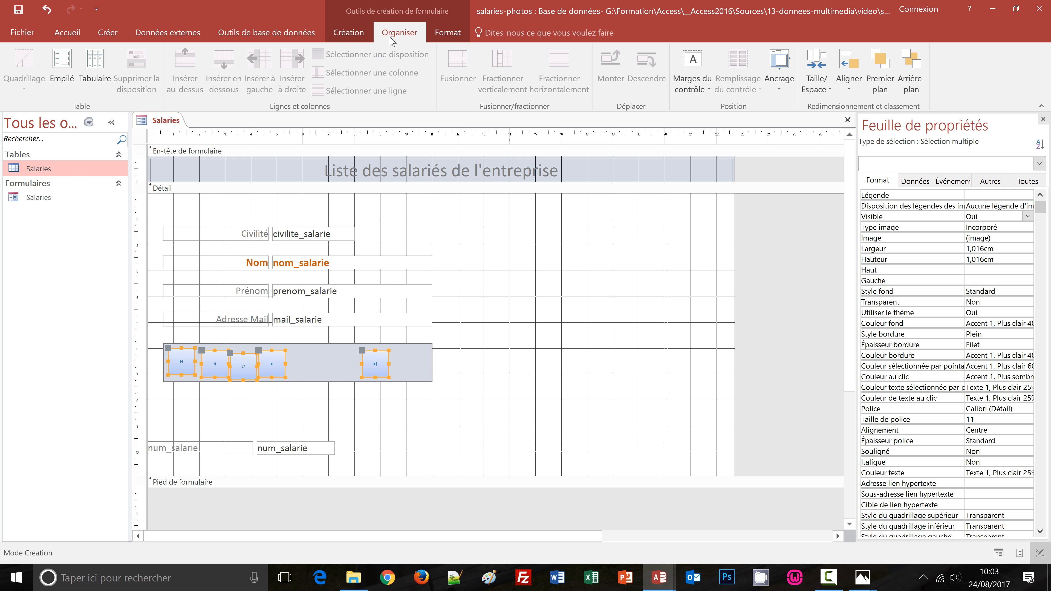
pyautogui.click(849, 92)
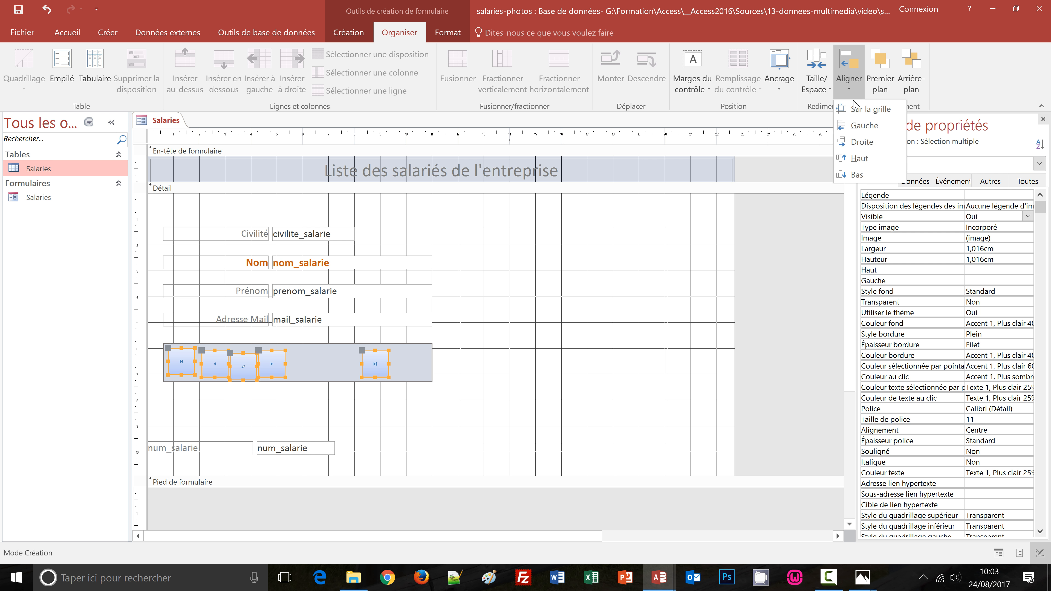
pyautogui.click(860, 160)
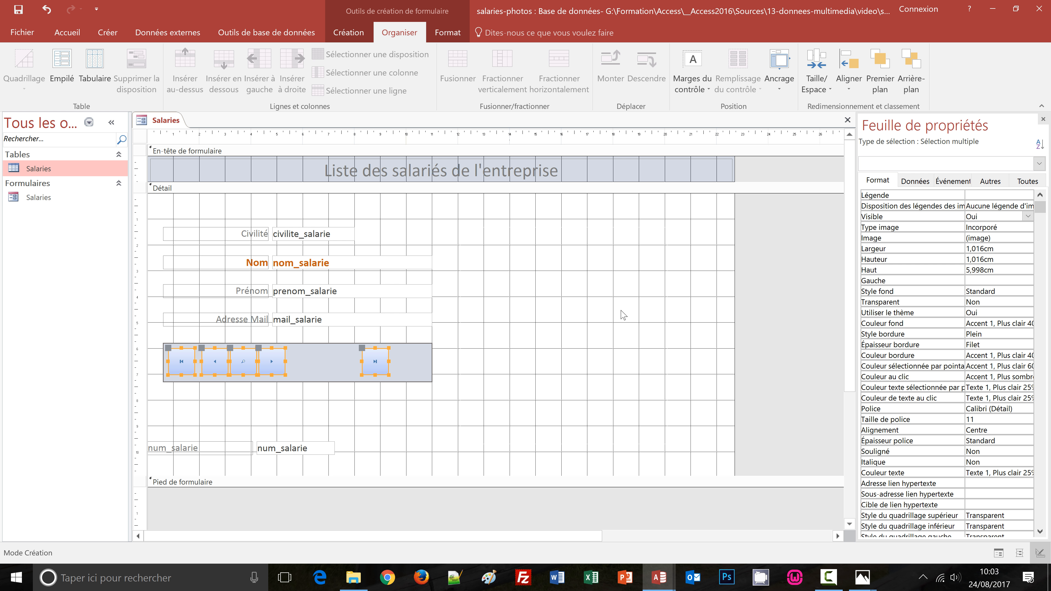
# - Space the five selected navigation buttons evenly with Horizontal équilibré and deselect them
pyautogui.click(826, 92)
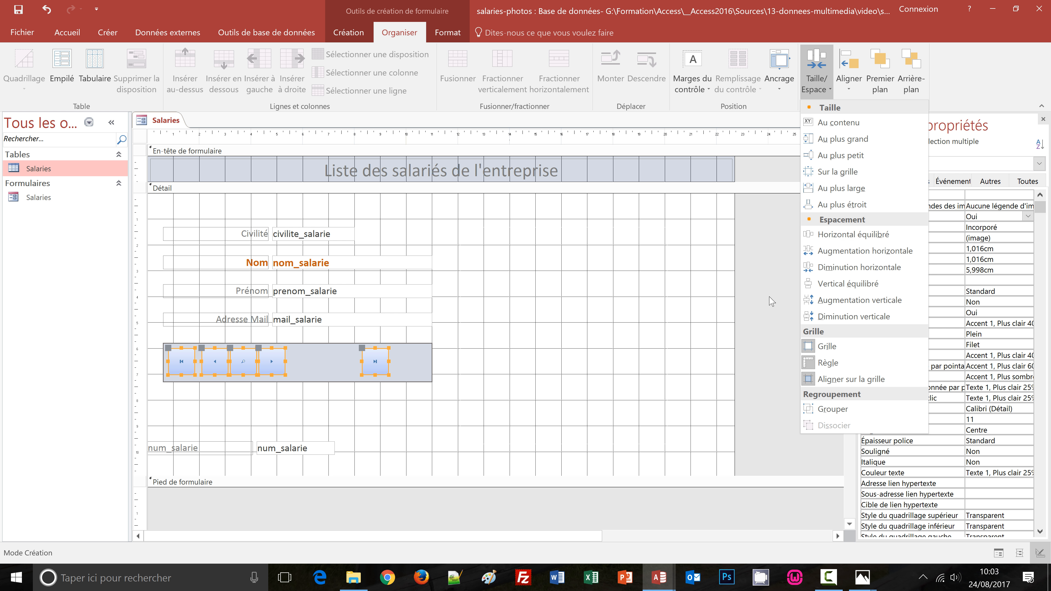
pyautogui.click(848, 235)
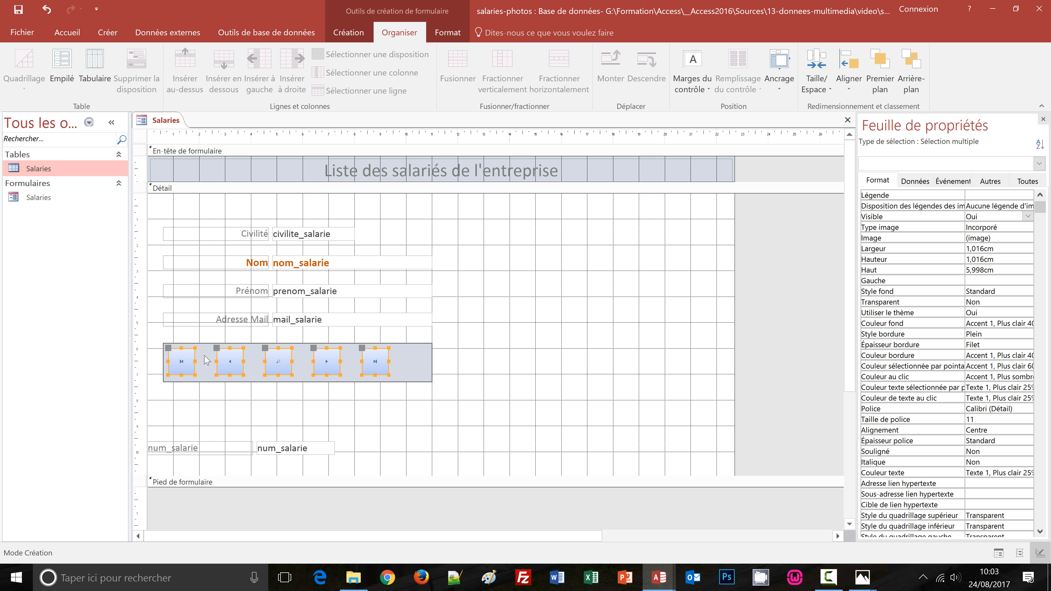
pyautogui.click(584, 410)
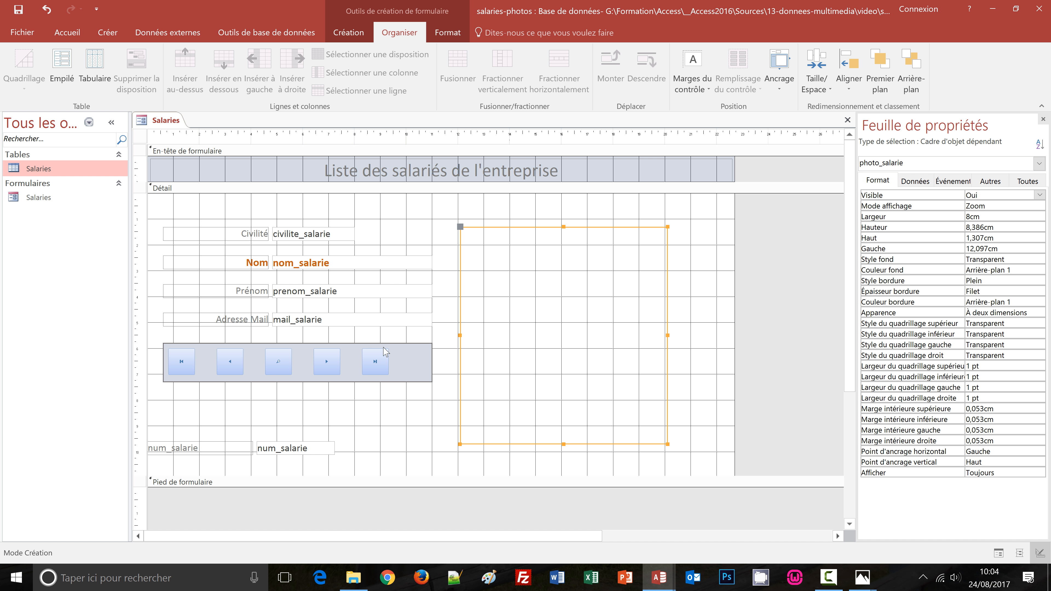
# - Display the form in form view and test the next-record and last-record buttons
pyautogui.click(80, 40)
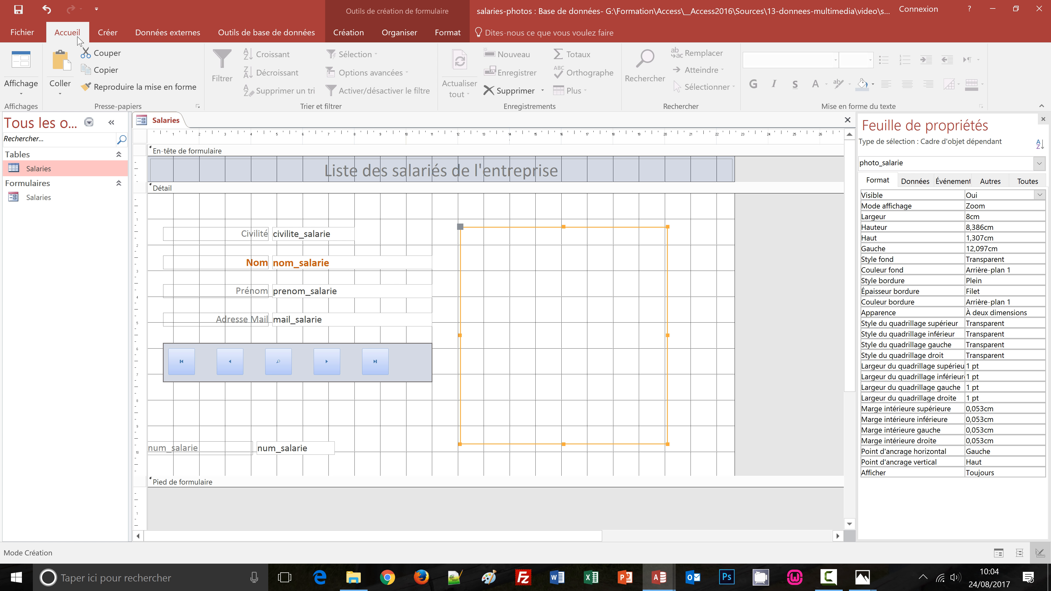
pyautogui.click(18, 71)
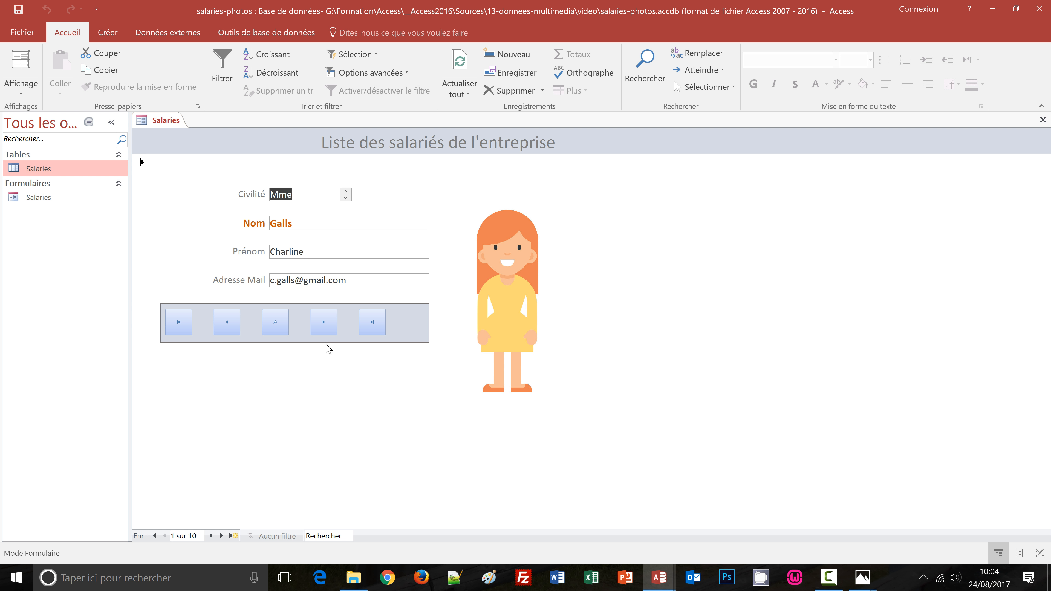
pyautogui.click(324, 327)
pyautogui.click(324, 327)
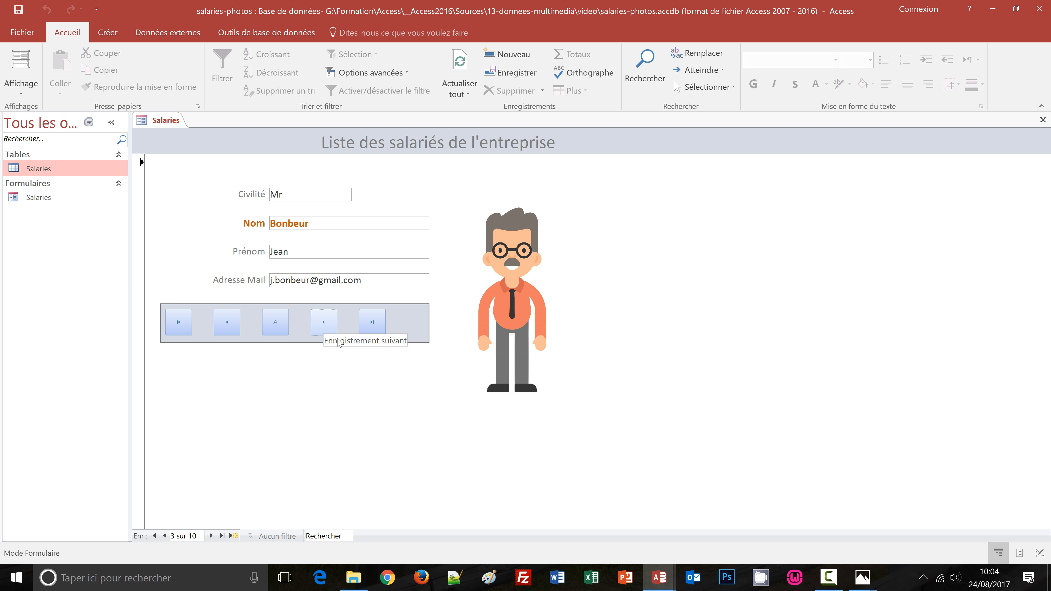
pyautogui.click(373, 328)
pyautogui.click(372, 327)
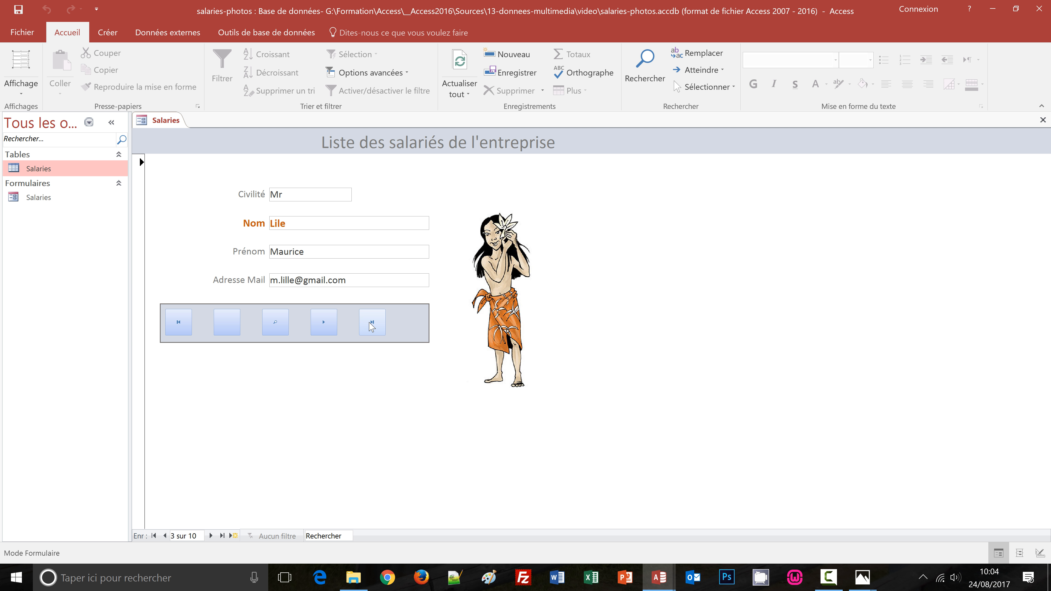
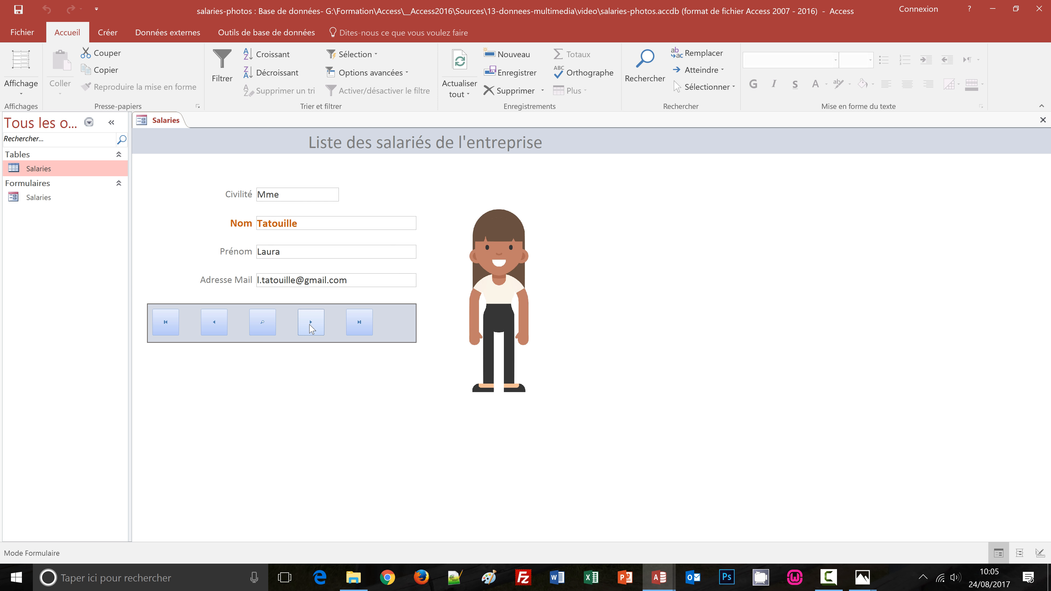
# - Test the form's next-record button and return the form to design view
pyautogui.click(311, 323)
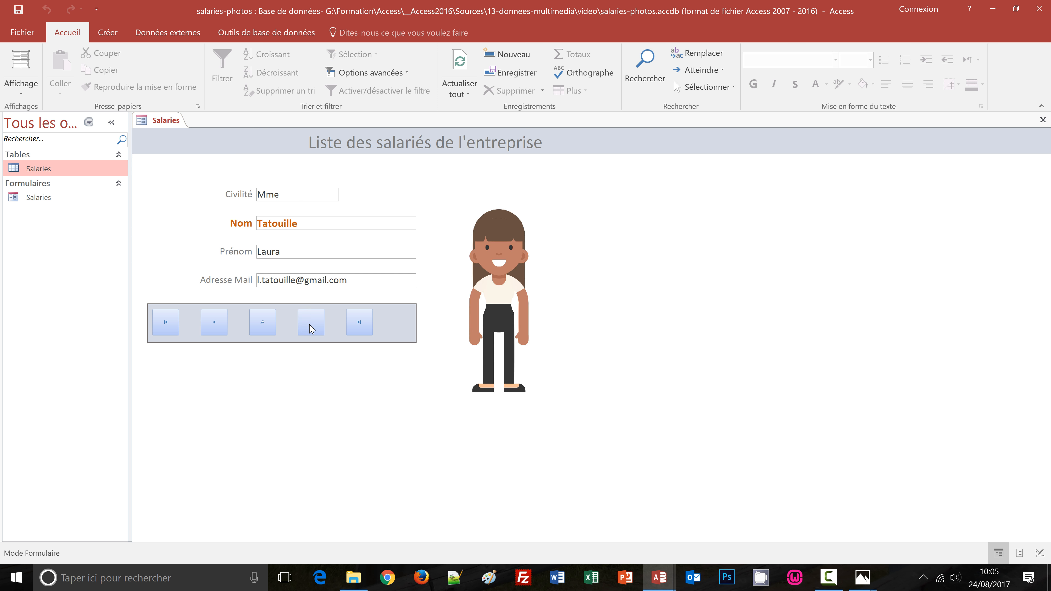
pyautogui.click(21, 89)
pyautogui.click(44, 169)
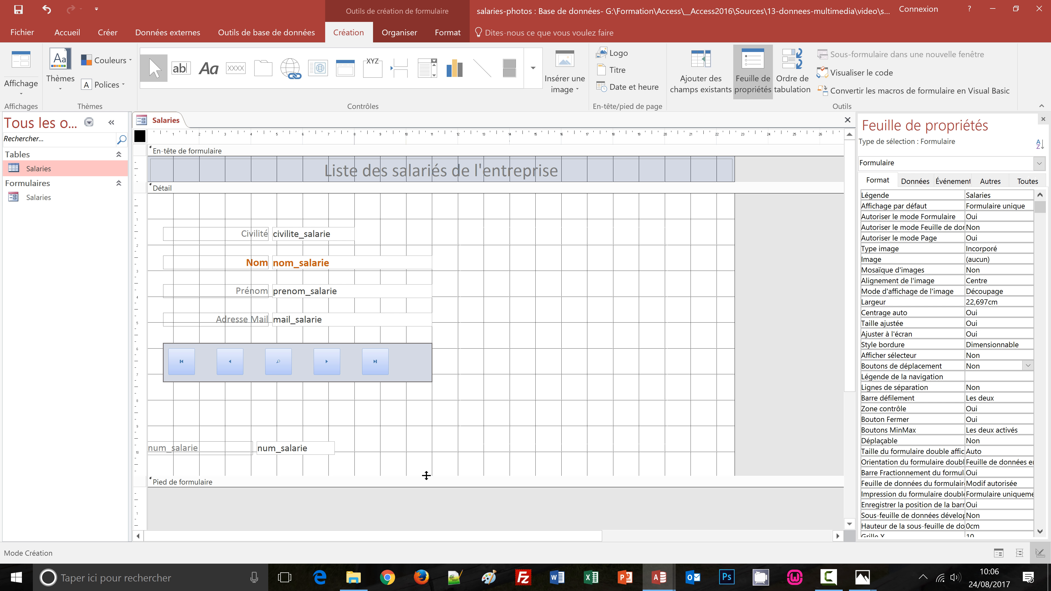
# - Start a report with the report wizard and include all fields of the Salaries table
pyautogui.click(104, 30)
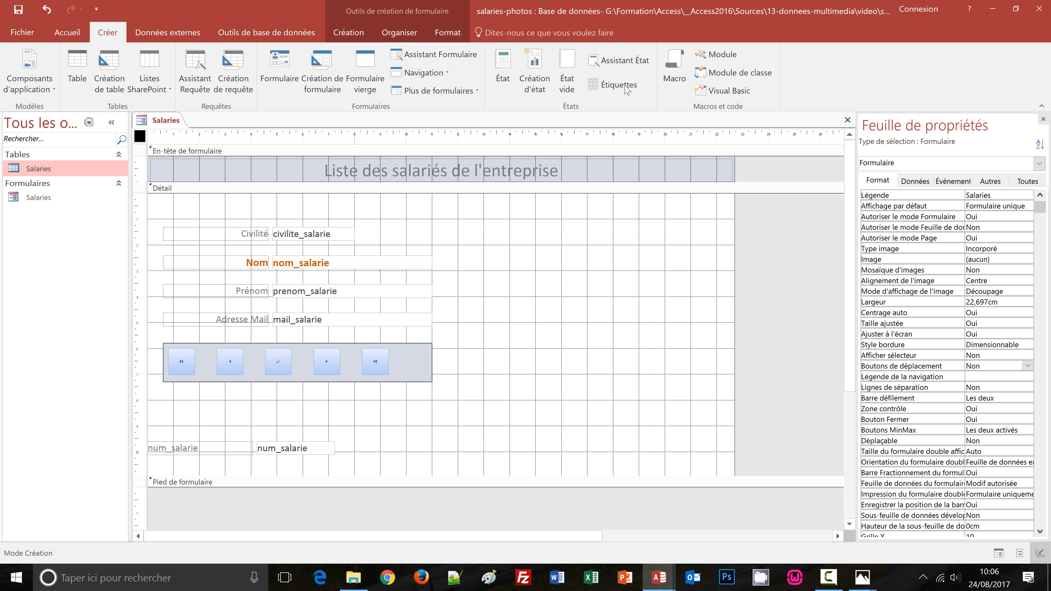
pyautogui.click(626, 62)
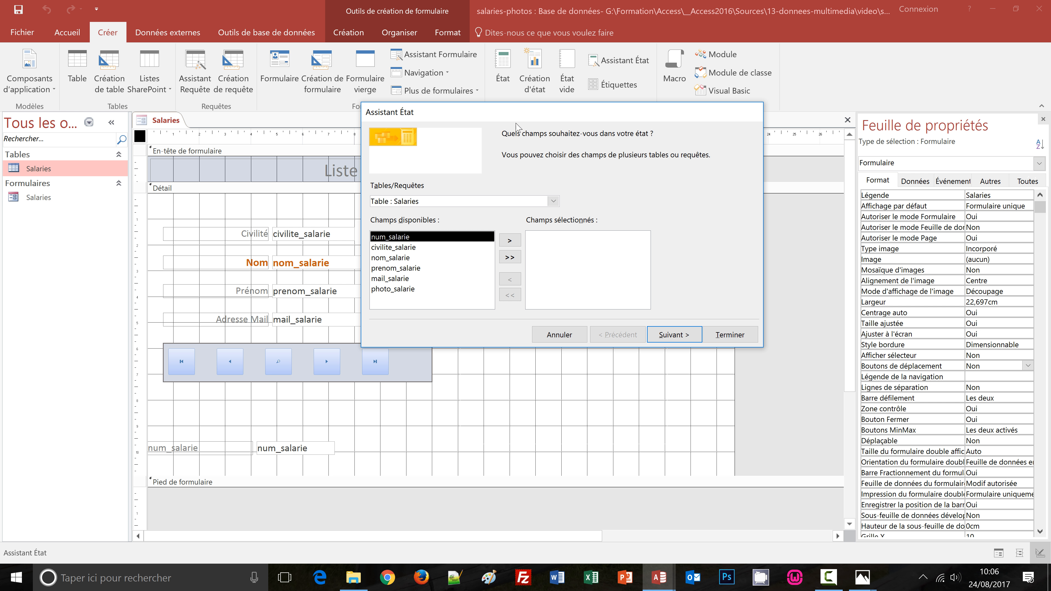
pyautogui.moveTo(522, 120); pyautogui.dragTo(508, 126)
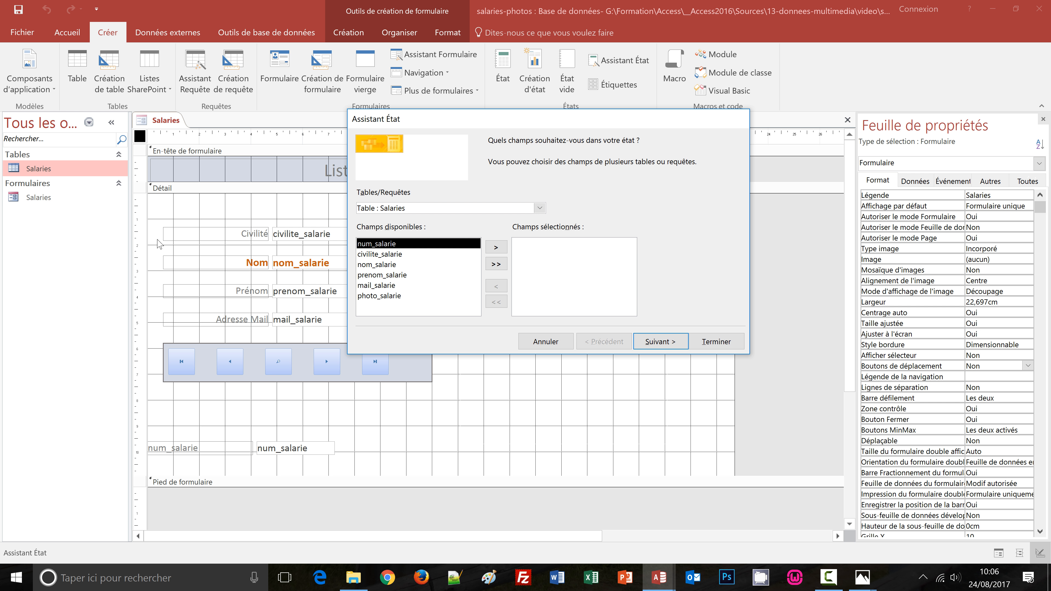
pyautogui.click(501, 267)
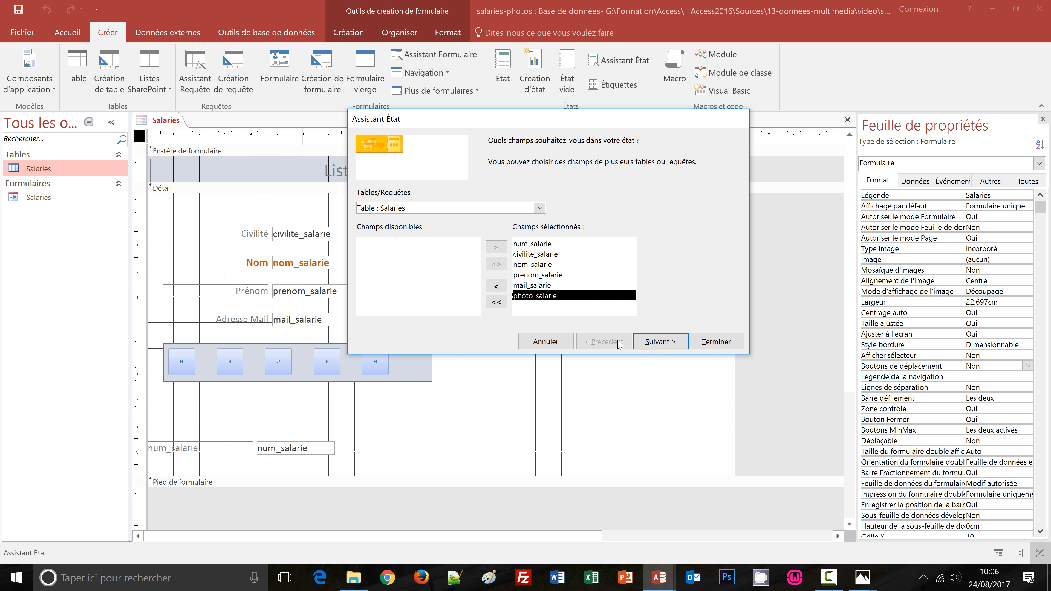
pyautogui.click(658, 345)
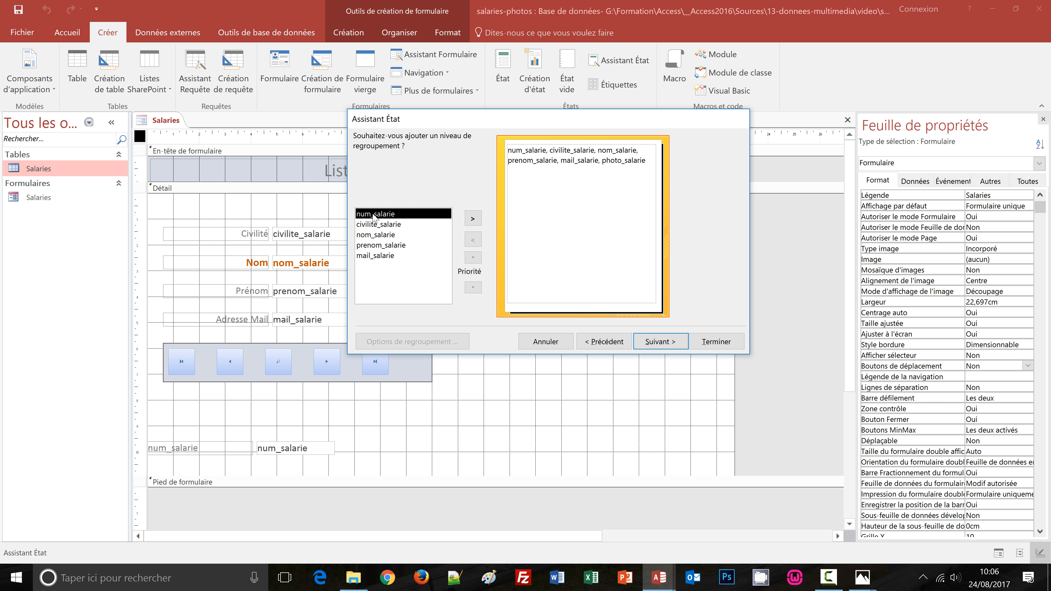
# - Group the report by num_salarie without sorting, and finish it as a preview titled Salaries with Échelonné layout and Portrait orientation
pyautogui.click(473, 219)
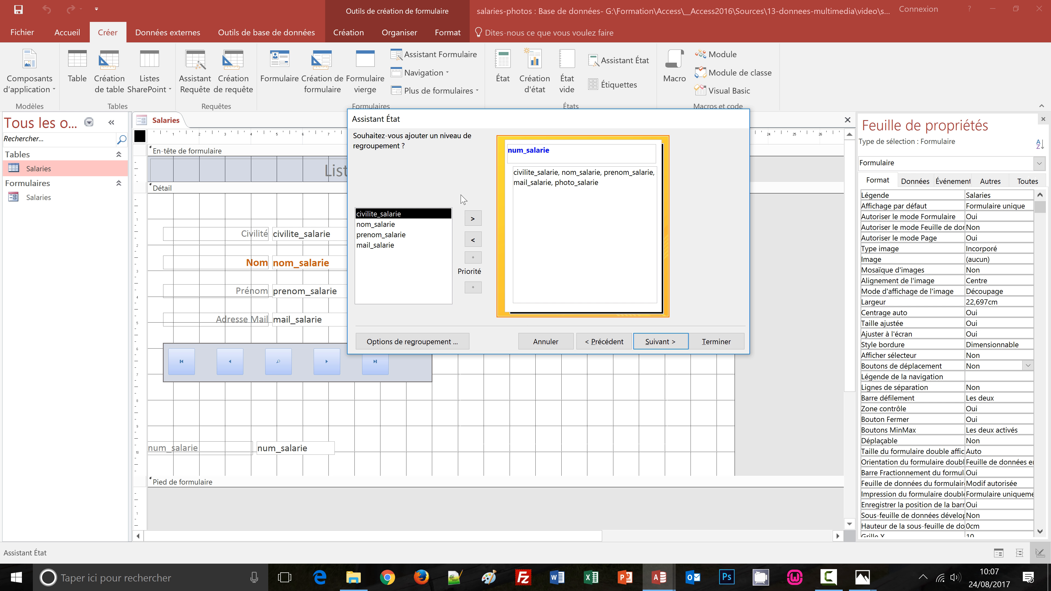
pyautogui.click(667, 343)
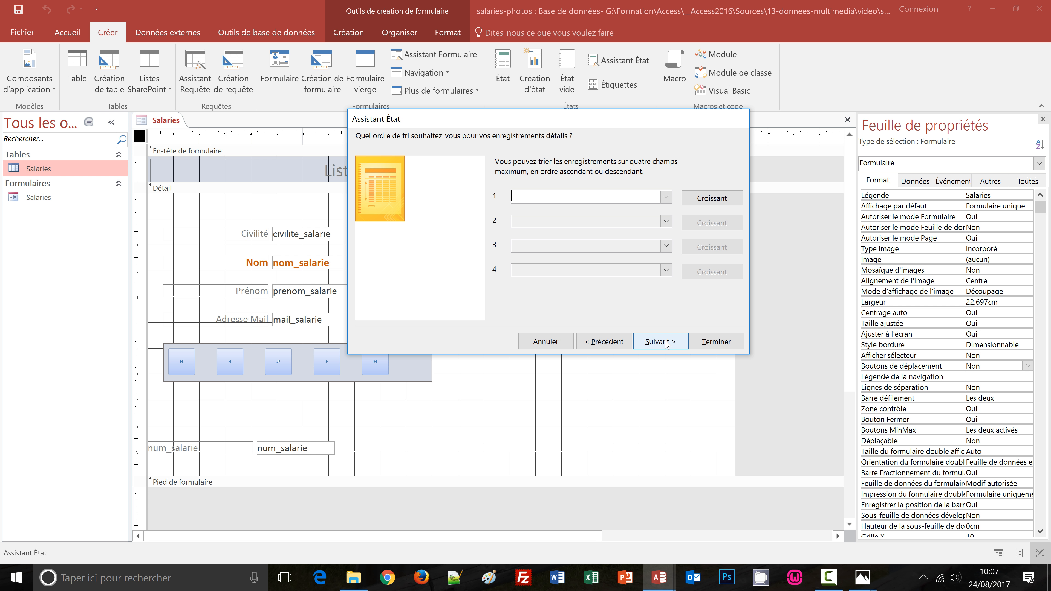
pyautogui.click(667, 343)
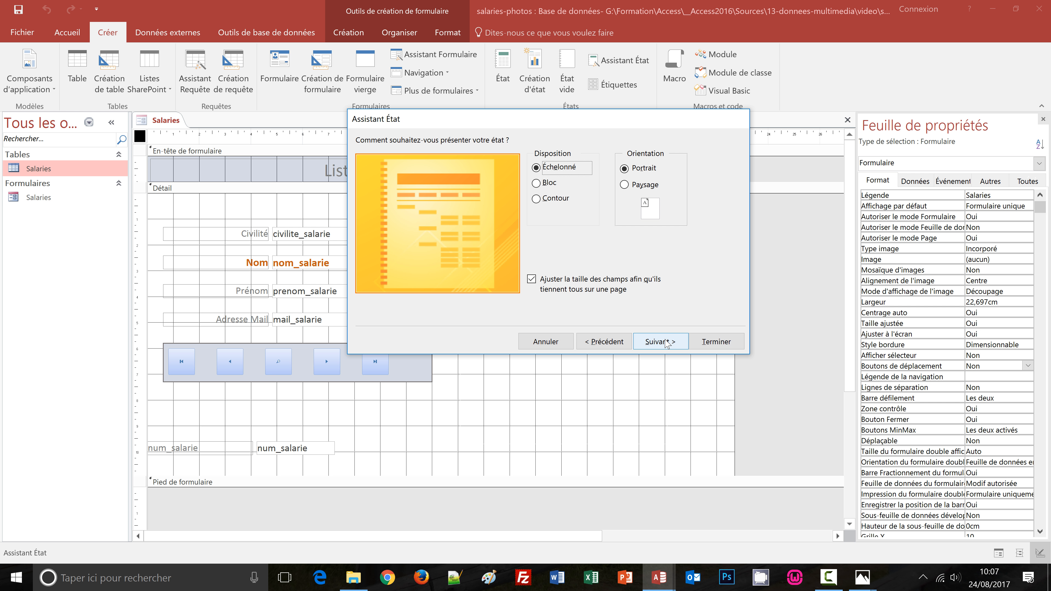
pyautogui.click(667, 343)
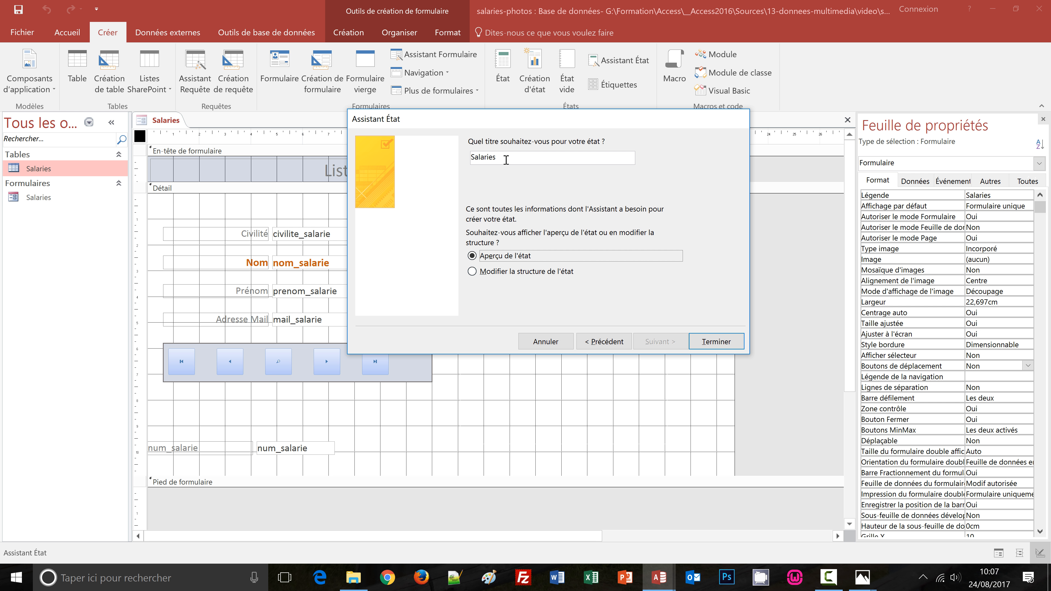
pyautogui.click(714, 343)
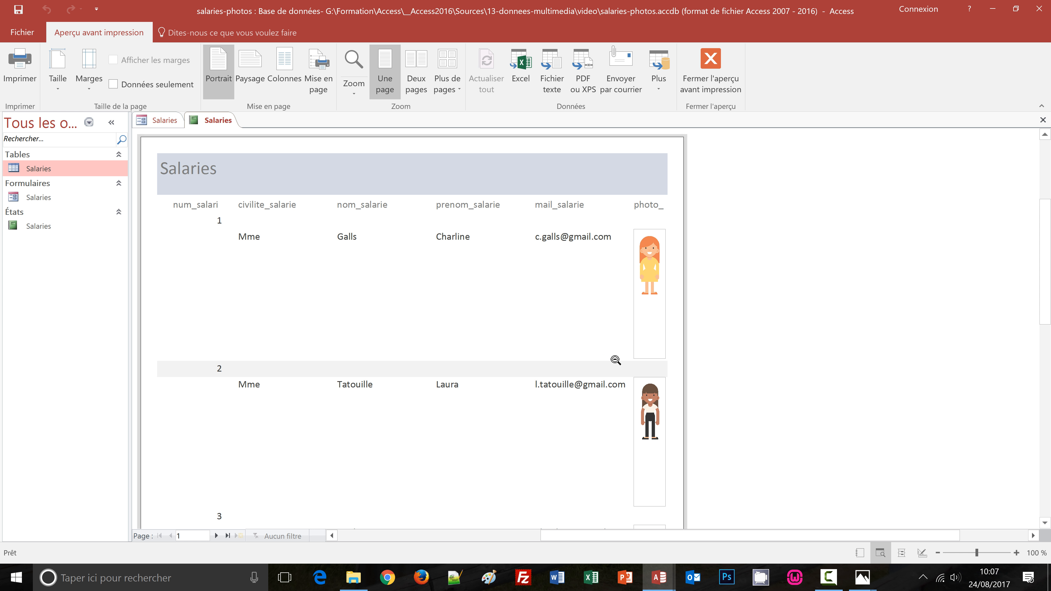
# - Review the employee records in the report preview and close the preview to show the report's design
pyautogui.scroll(-5, 617, 360)
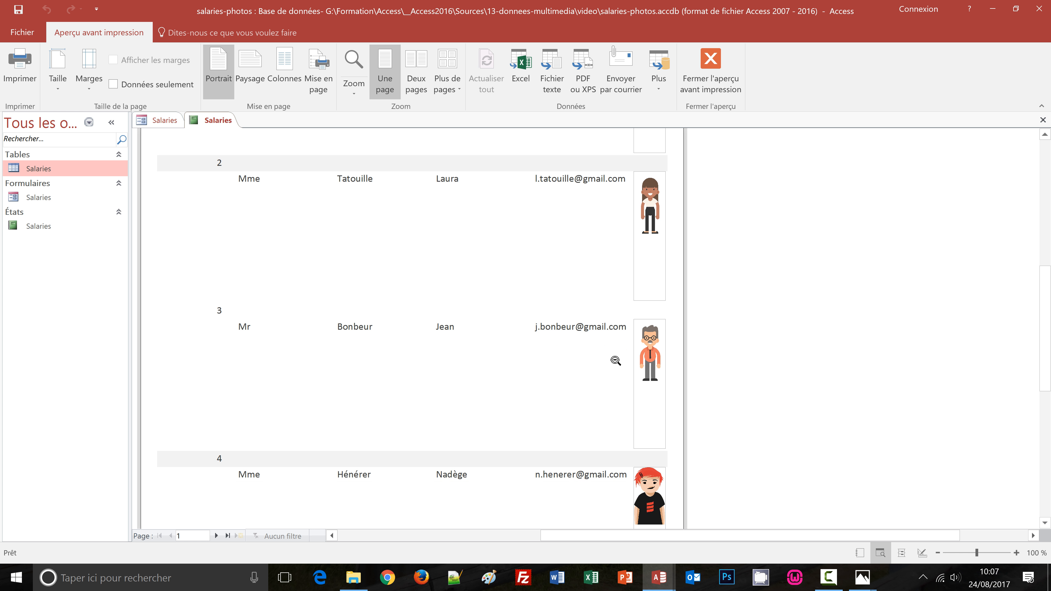
pyautogui.scroll(5, 616, 360)
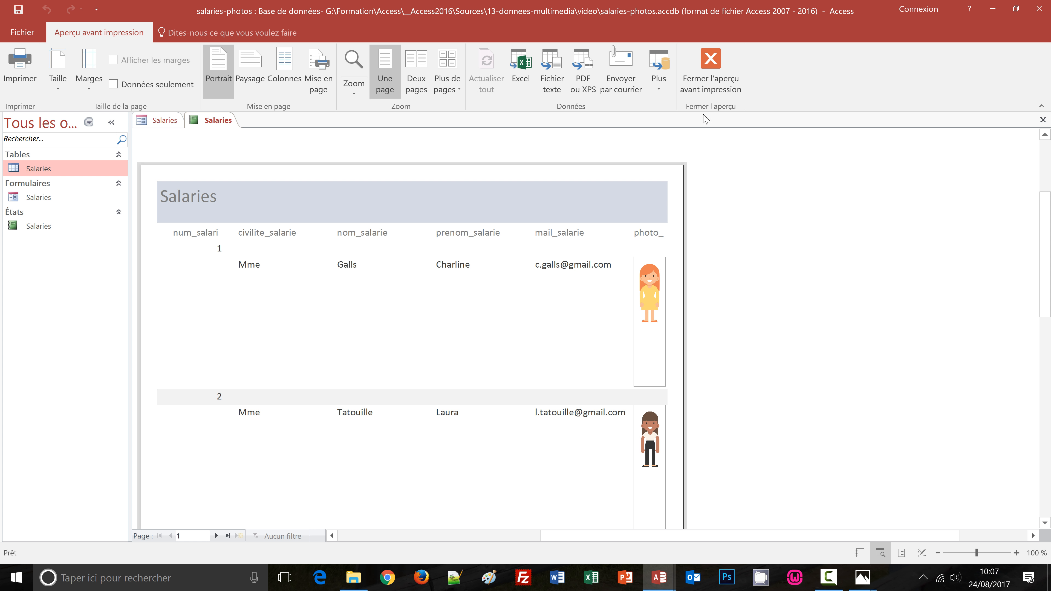
pyautogui.click(711, 89)
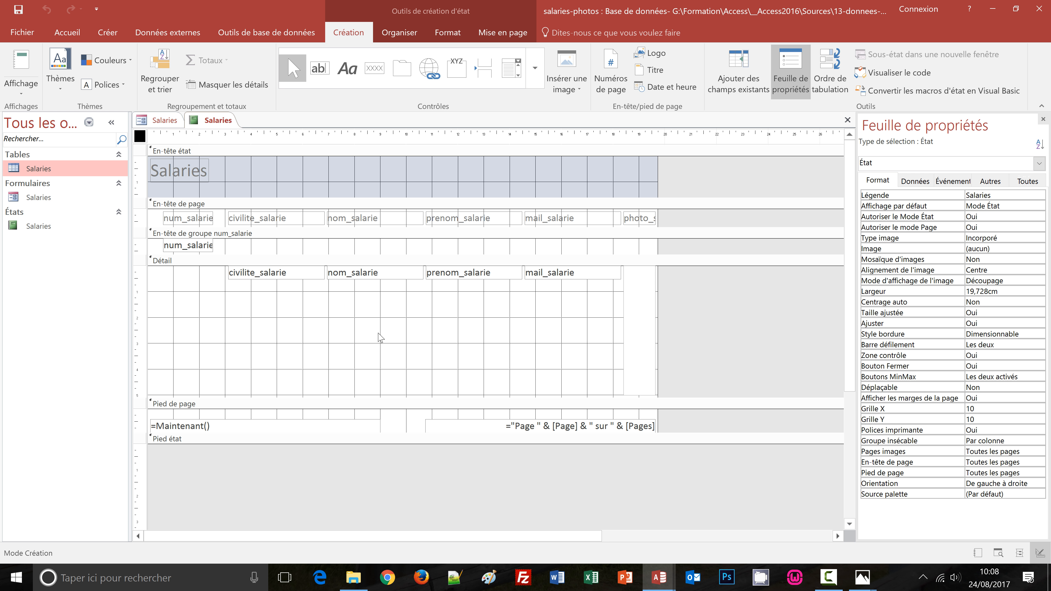
# - Delete all six column labels, from num_salarie to the photo label, from the report's page header
pyautogui.click(202, 223)
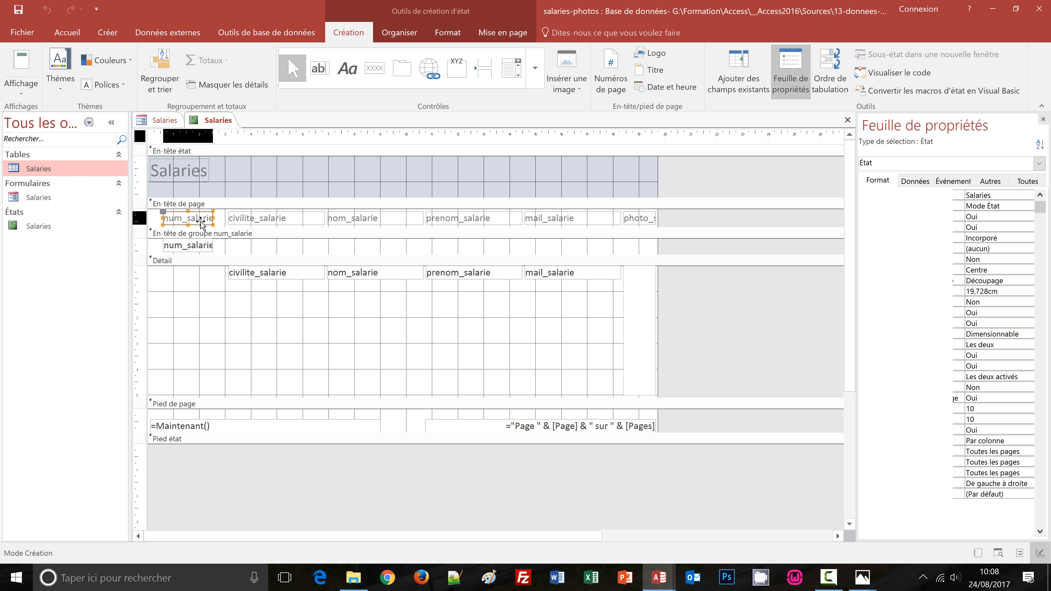
pyautogui.keyDown('shift'); pyautogui.click(263, 223); pyautogui.keyUp('shift')
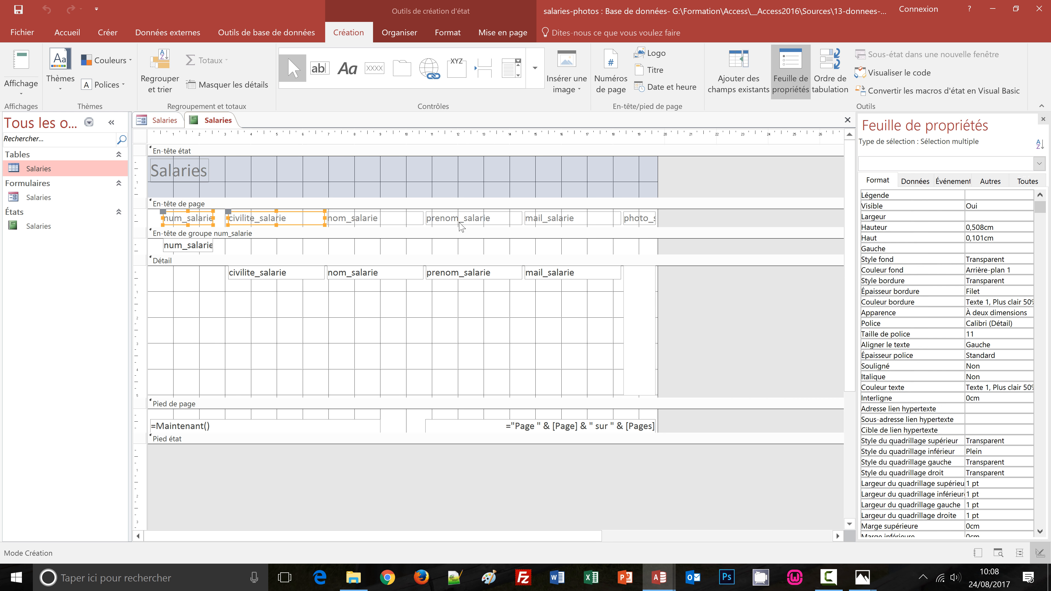
pyautogui.keyDown('shift'); pyautogui.click(376, 223); pyautogui.keyUp('shift')
pyautogui.keyDown('shift'); pyautogui.click(475, 224); pyautogui.keyUp('shift')
pyautogui.keyDown('shift'); pyautogui.click(555, 223); pyautogui.keyUp('shift')
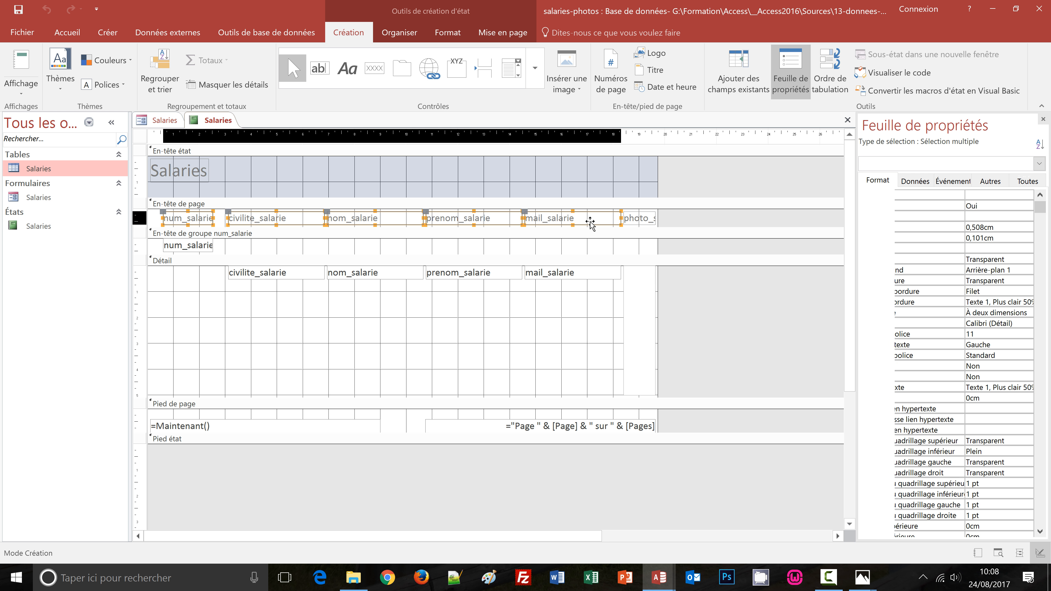
pyautogui.keyDown('shift'); pyautogui.click(636, 224); pyautogui.keyUp('shift')
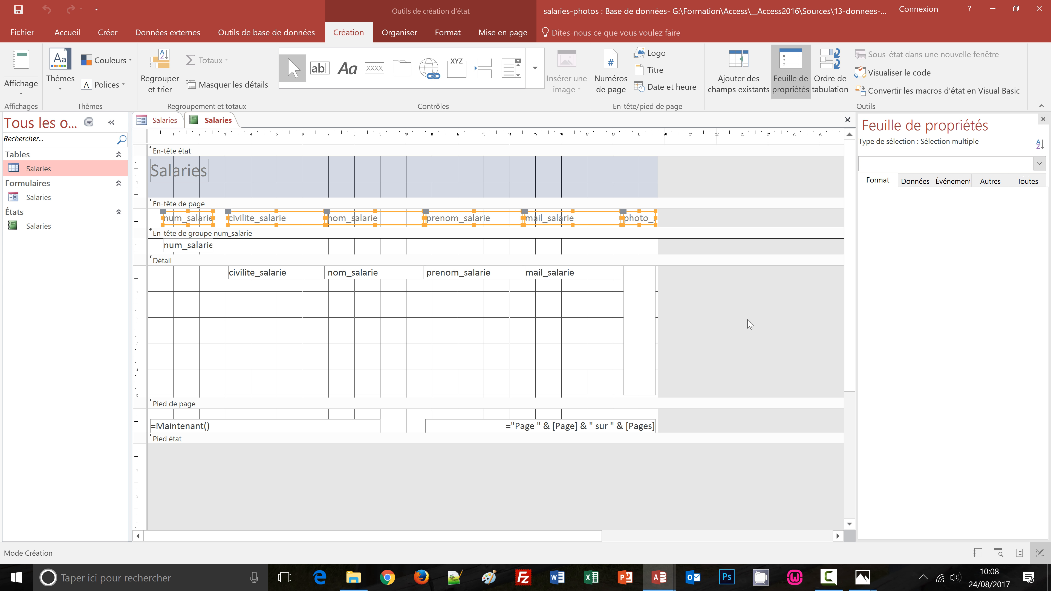
pyautogui.press('Delete')
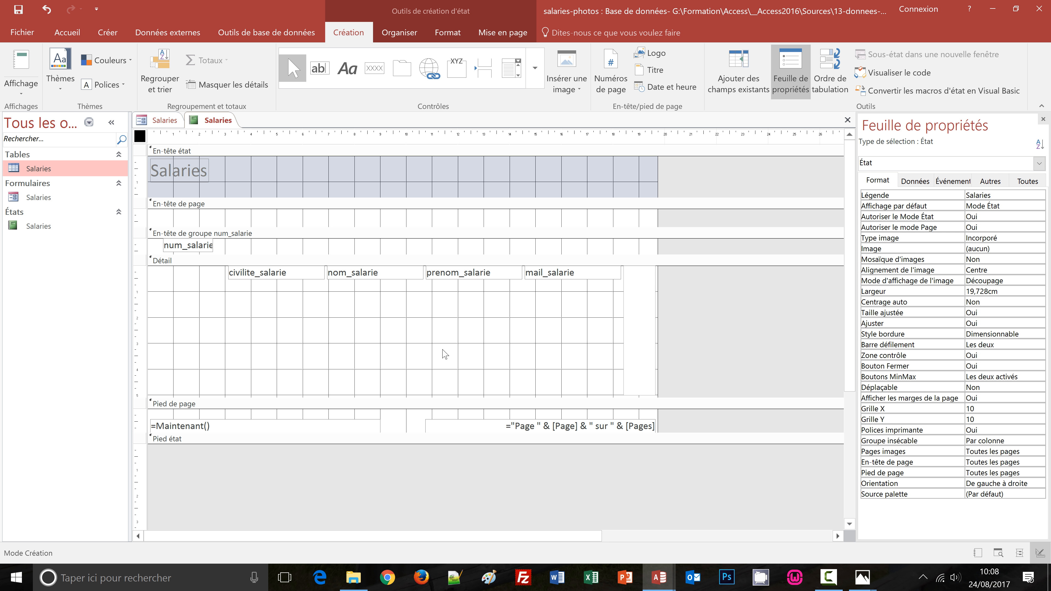
# - Stack civilite_salarie, nom_salarie, prenom_salarie and mail_salarie in one column about 1 cm from the Détail section's left edge, ending about 3.1 cm down
pyautogui.click(270, 276)
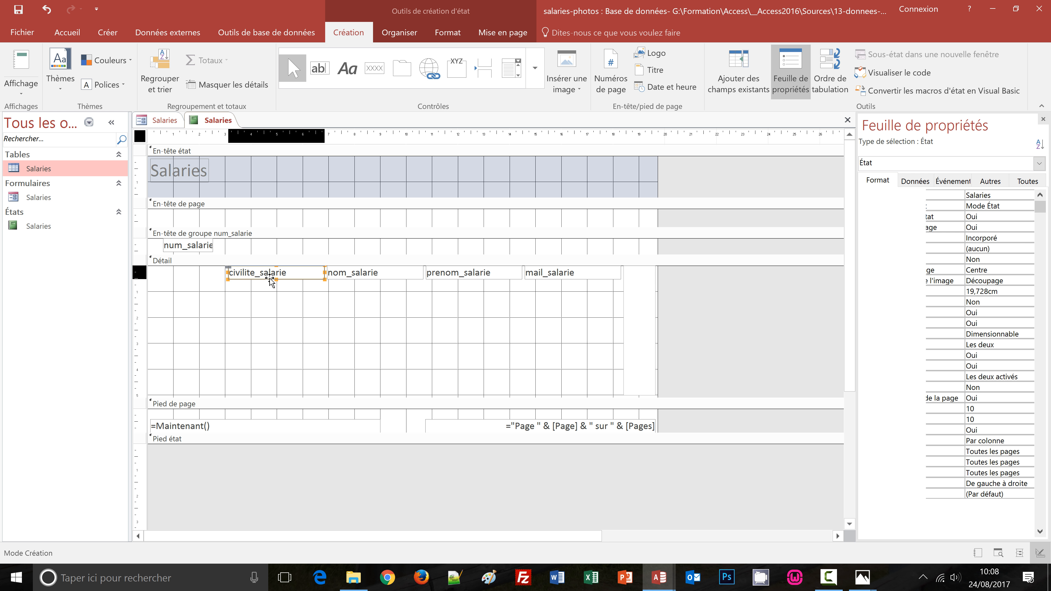
pyautogui.moveTo(294, 281); pyautogui.dragTo(237, 288)
pyautogui.click(381, 278)
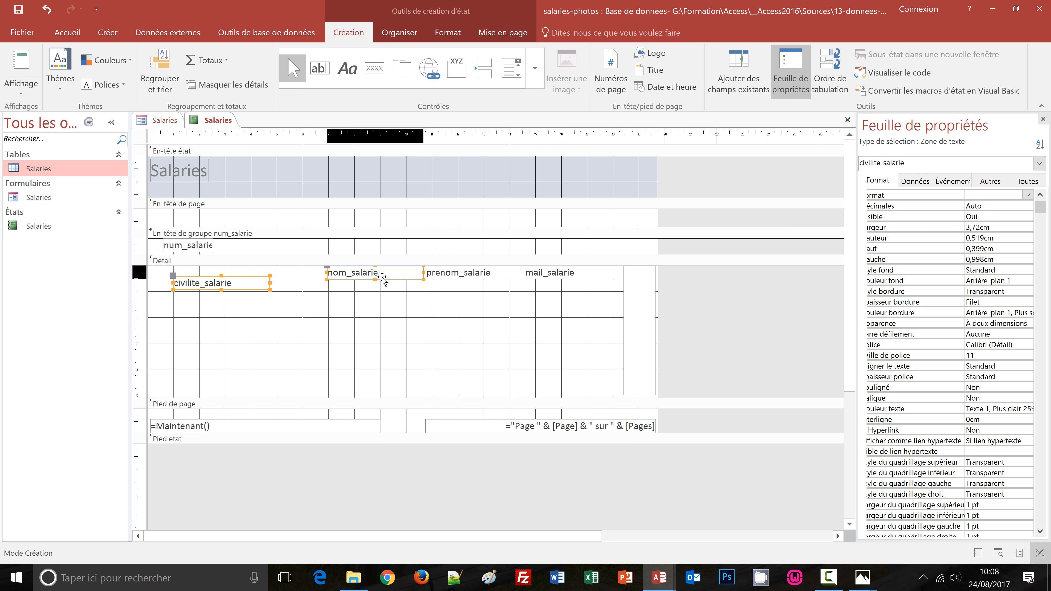
pyautogui.moveTo(381, 278); pyautogui.dragTo(227, 312)
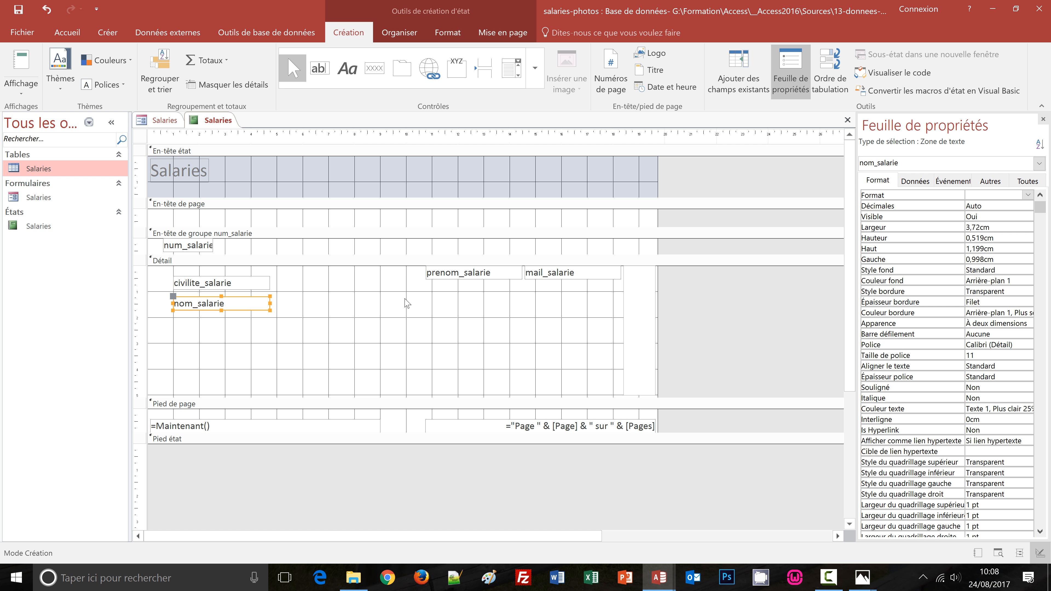
pyautogui.click(461, 275)
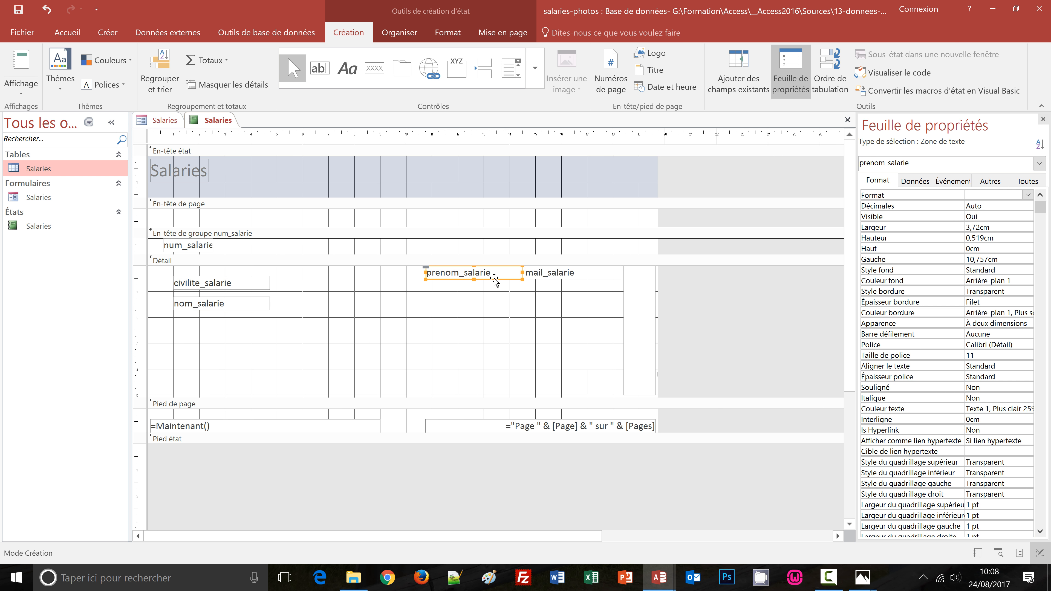
pyautogui.moveTo(495, 282); pyautogui.dragTo(237, 331)
pyautogui.click(582, 281)
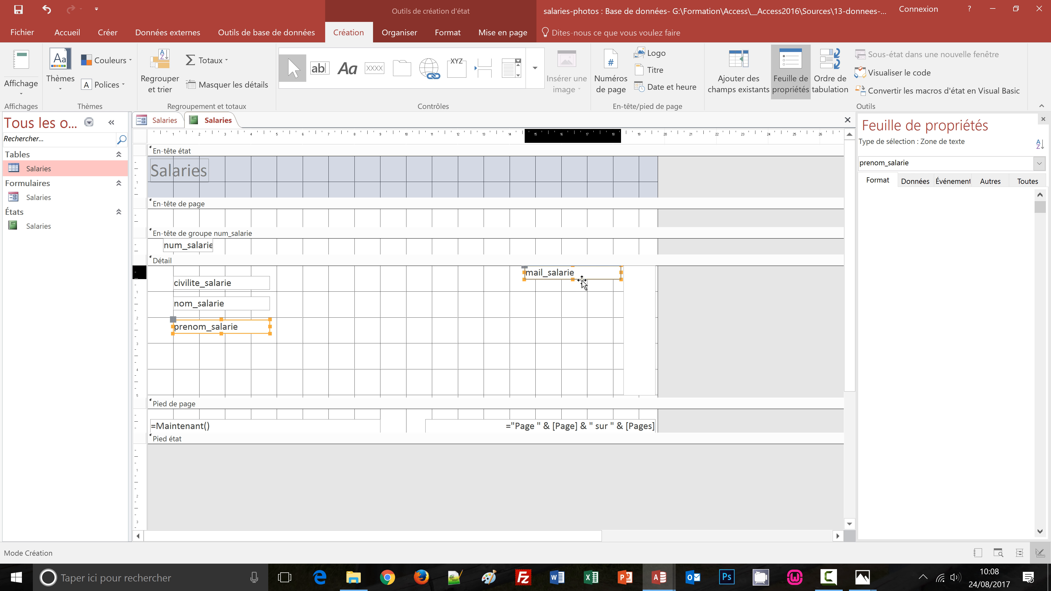
pyautogui.moveTo(589, 278); pyautogui.dragTo(236, 359)
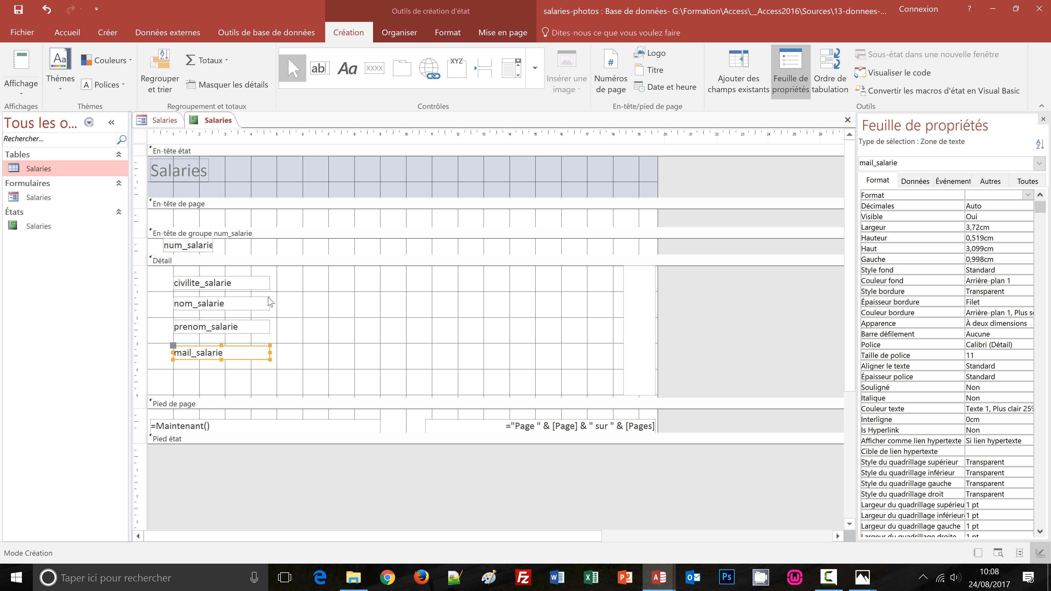
# - Space the four stacked fields in the Détail section evenly with Vertical équilibré and deselect them
pyautogui.keyDown('shift'); pyautogui.click(238, 329); pyautogui.keyUp('shift')
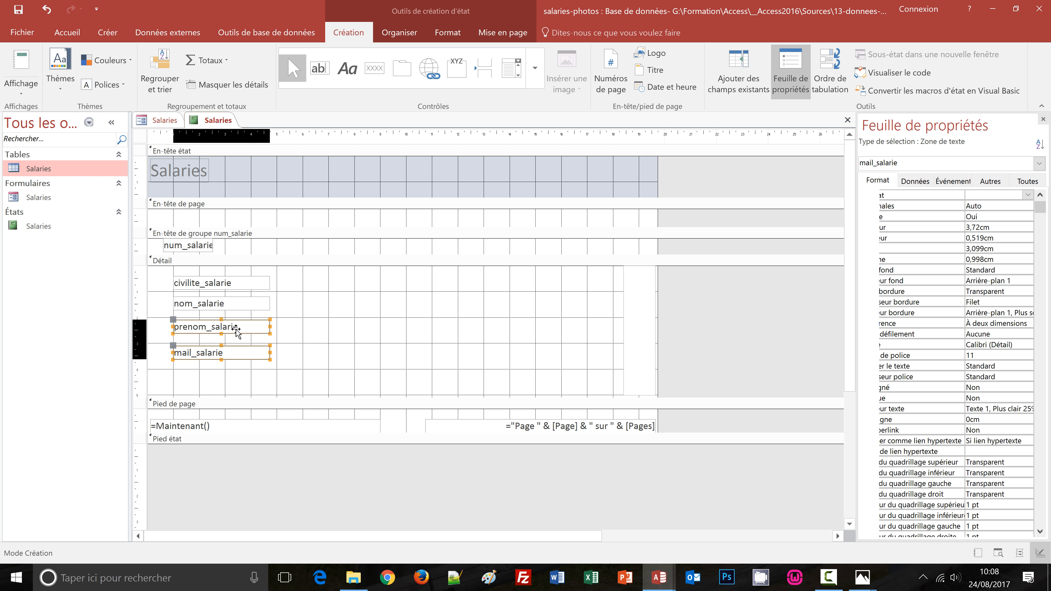
pyautogui.keyDown('shift'); pyautogui.click(242, 305); pyautogui.keyUp('shift')
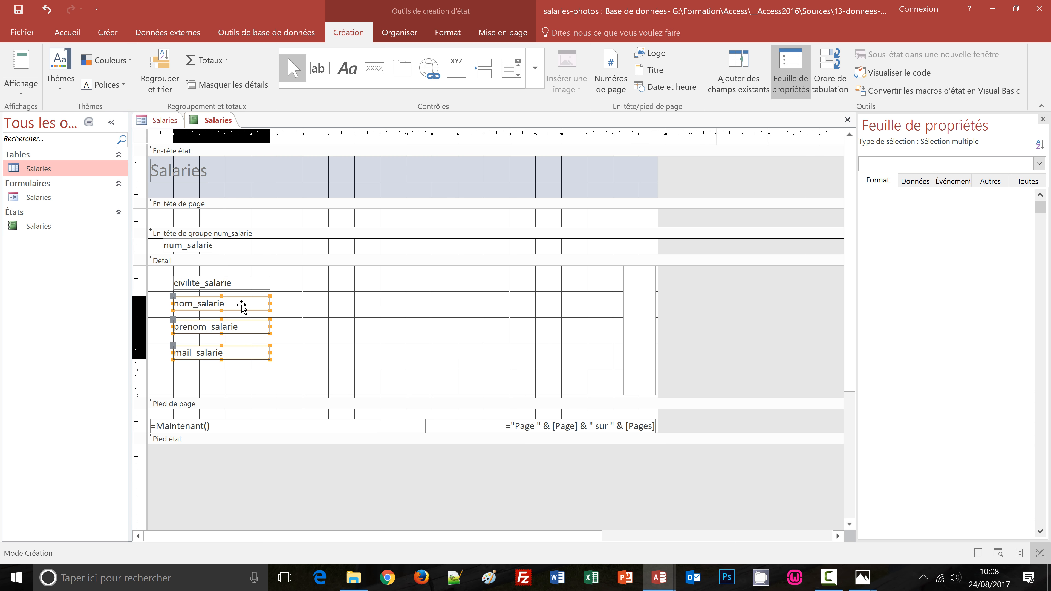
pyautogui.keyDown('shift'); pyautogui.click(249, 289); pyautogui.keyUp('shift')
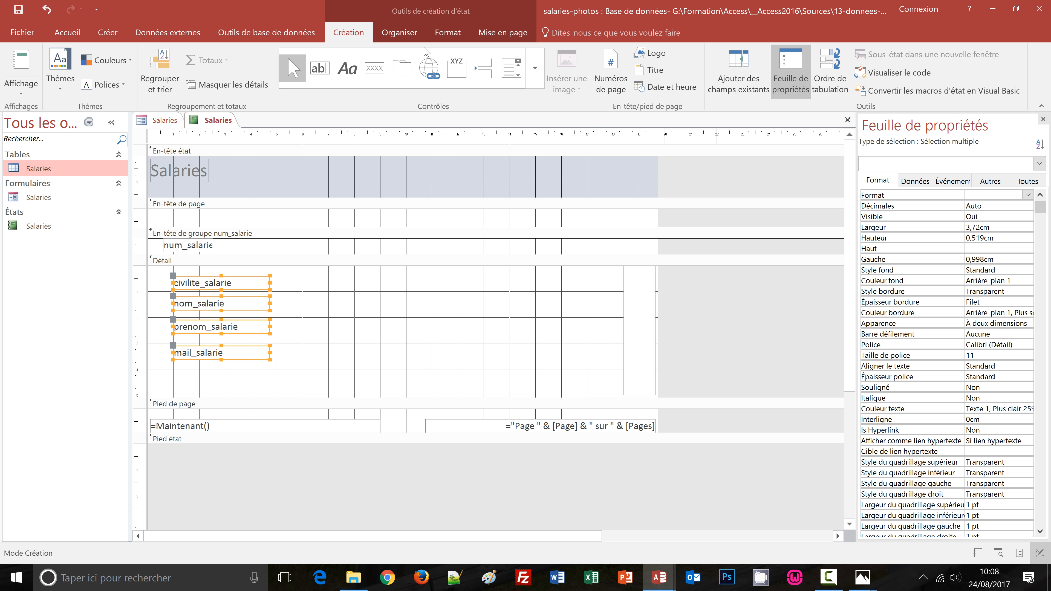
pyautogui.click(409, 34)
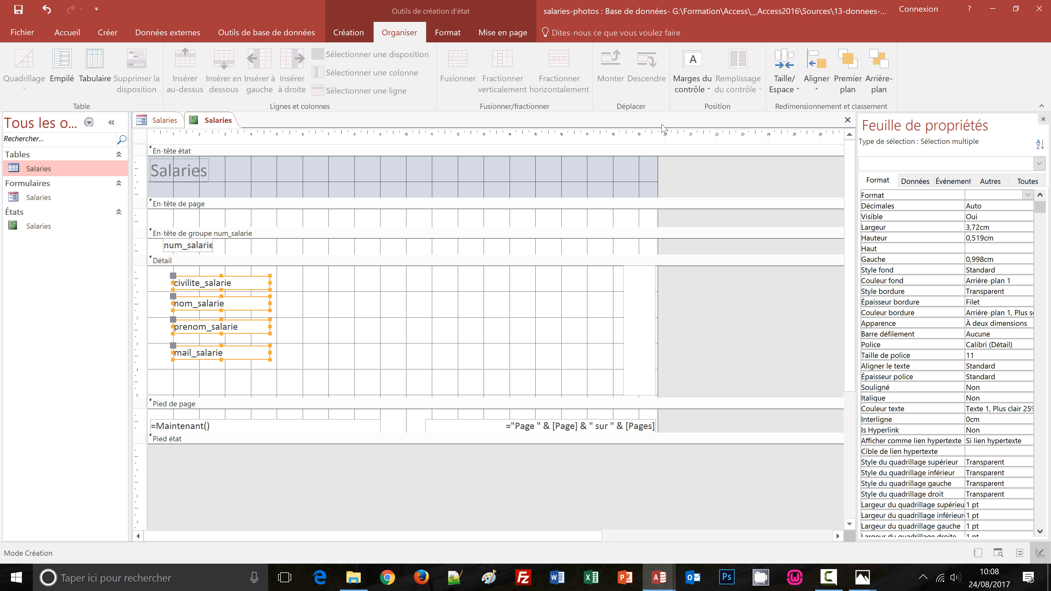
pyautogui.click(798, 92)
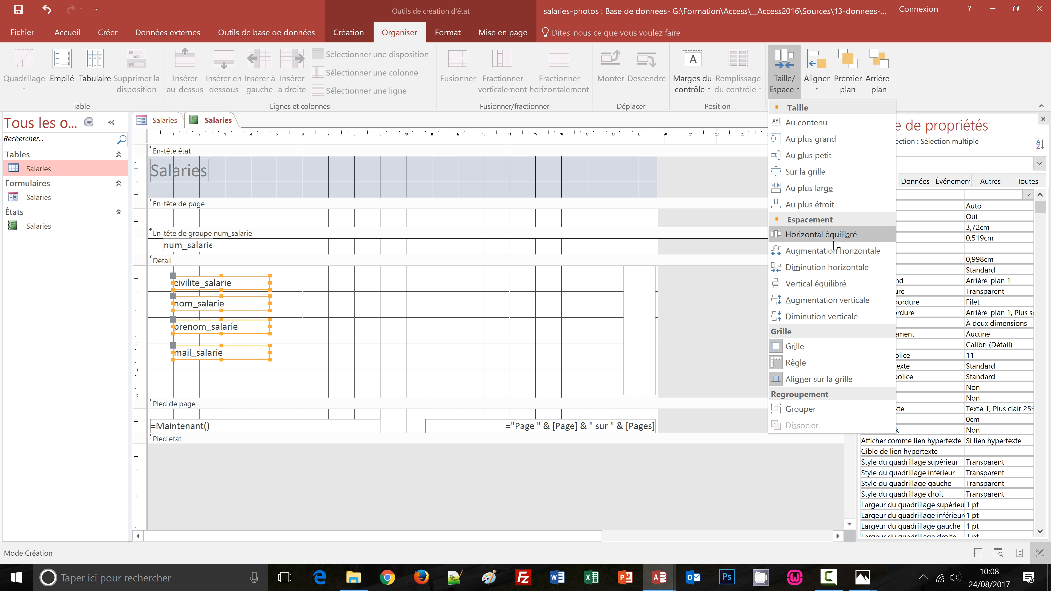
pyautogui.click(817, 286)
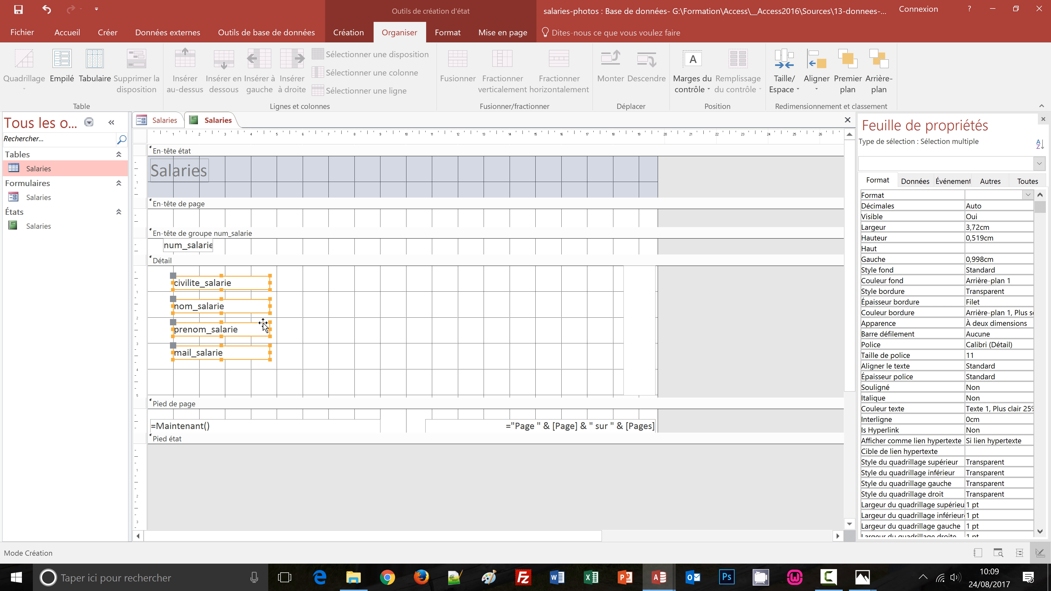
pyautogui.click(314, 308)
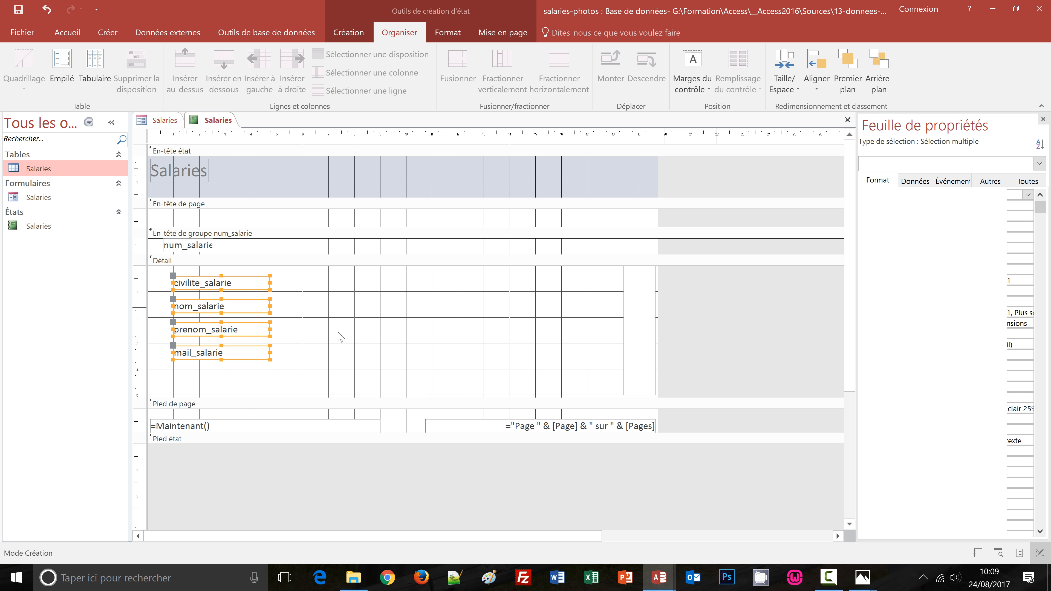
# - Format the nom_salarie field in bold, size 12, with the dark orange font colour (Accent 2)
pyautogui.click(207, 308)
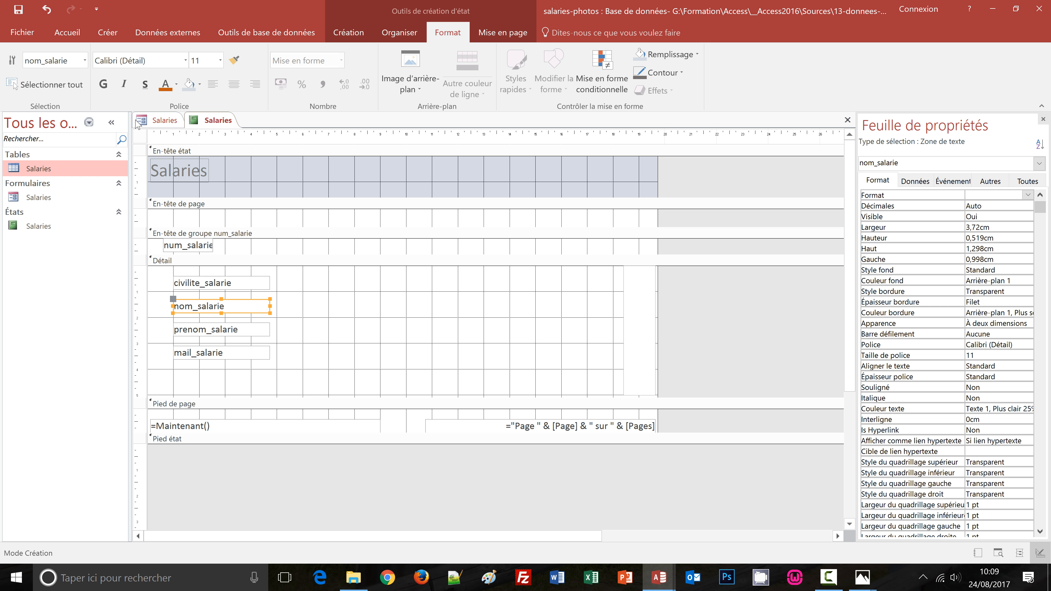
pyautogui.click(103, 84)
pyautogui.click(209, 61)
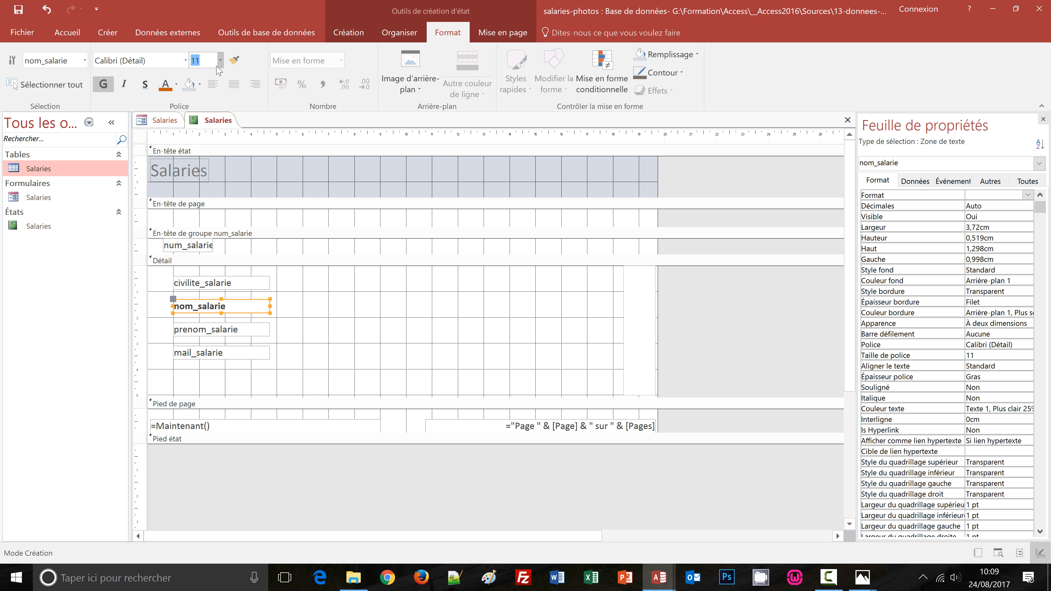
pyautogui.write('12')
pyautogui.press('Return')
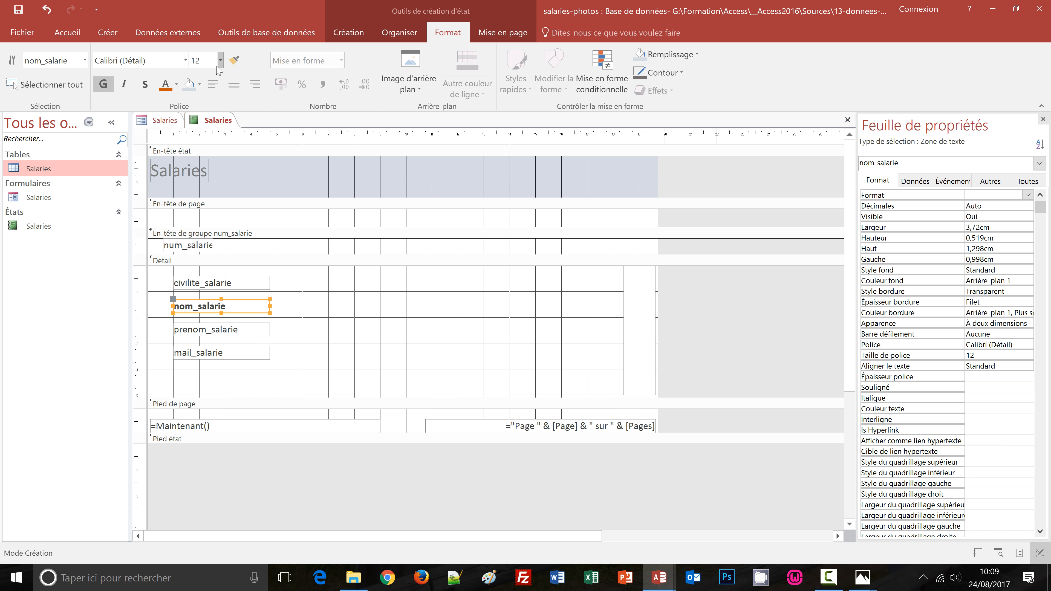
pyautogui.click(168, 91)
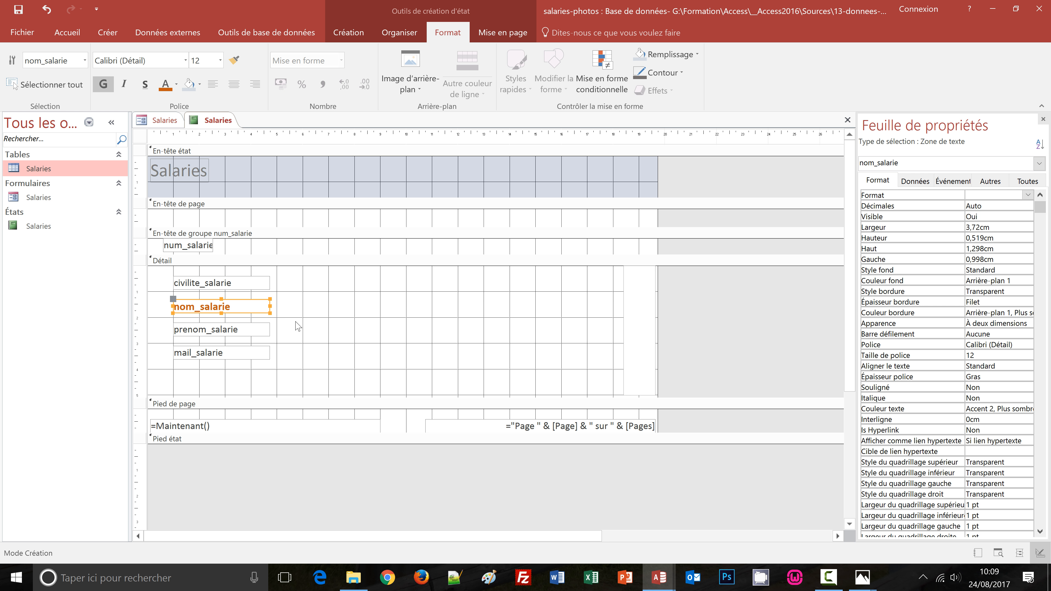
pyautogui.click(298, 327)
# - Widen nom_salarie, prenom_salarie and mail_salarie together to about 8 cm in the Détail section
pyautogui.click(264, 308)
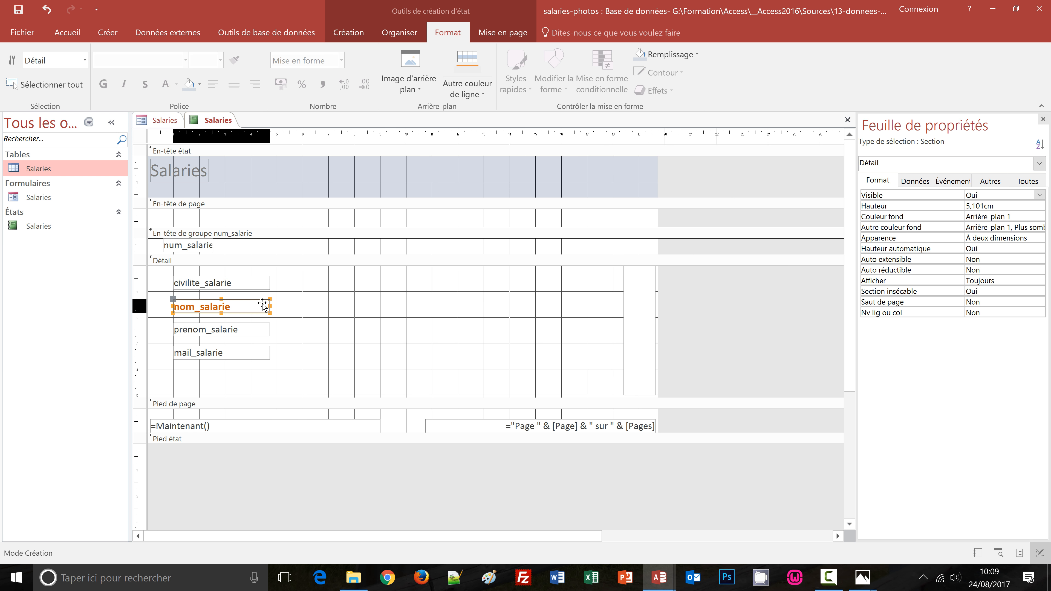
pyautogui.keyDown('shift'); pyautogui.click(265, 330); pyautogui.keyUp('shift')
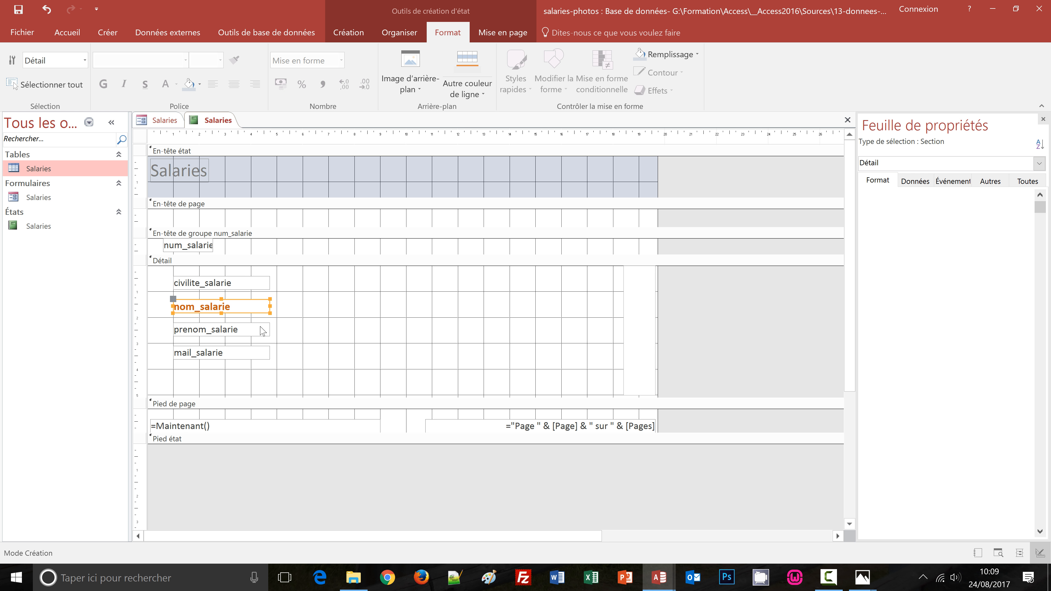
pyautogui.keyDown('shift'); pyautogui.click(259, 353); pyautogui.keyUp('shift')
pyautogui.moveTo(270, 306); pyautogui.dragTo(381, 308)
# - Enlarge the Détail section to about 6.6 cm high and the photo frame to about 7.5 × 5.5 cm, about 10 cm from the left edge
pyautogui.click(628, 302)
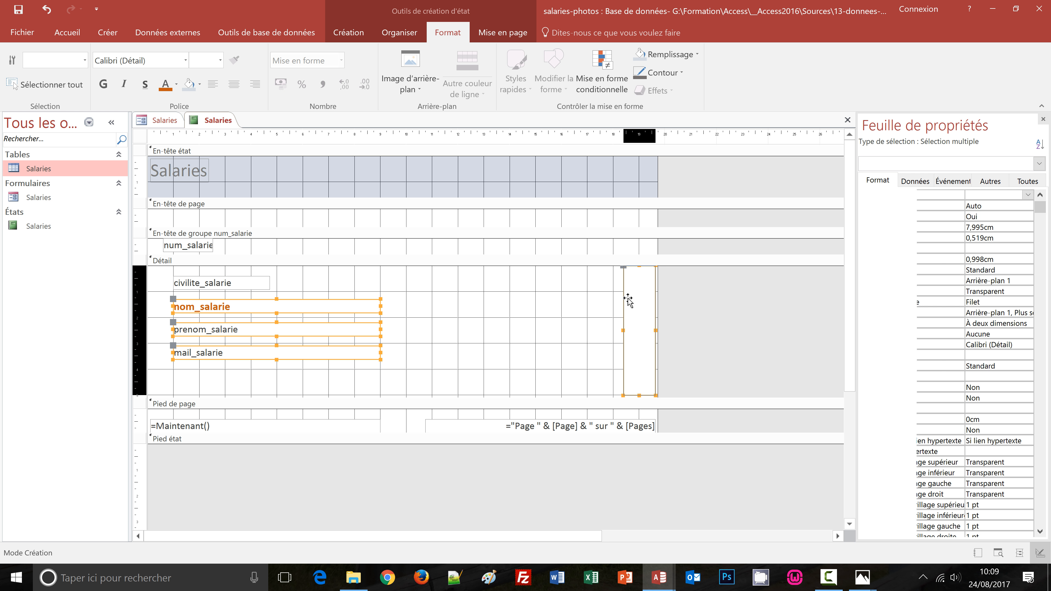
pyautogui.moveTo(625, 330); pyautogui.dragTo(413, 320)
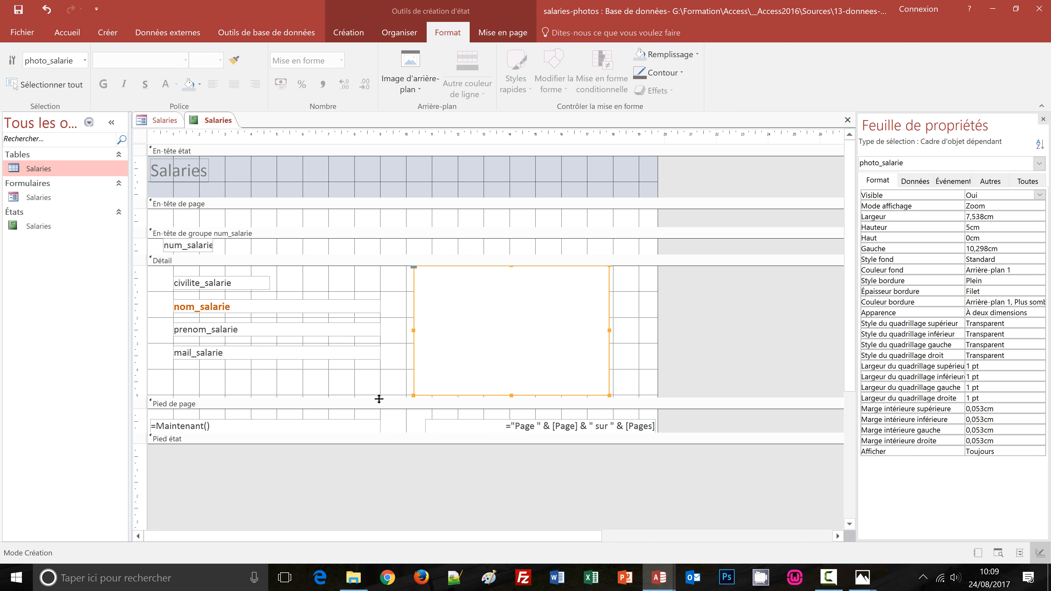
pyautogui.moveTo(379, 399); pyautogui.dragTo(376, 436)
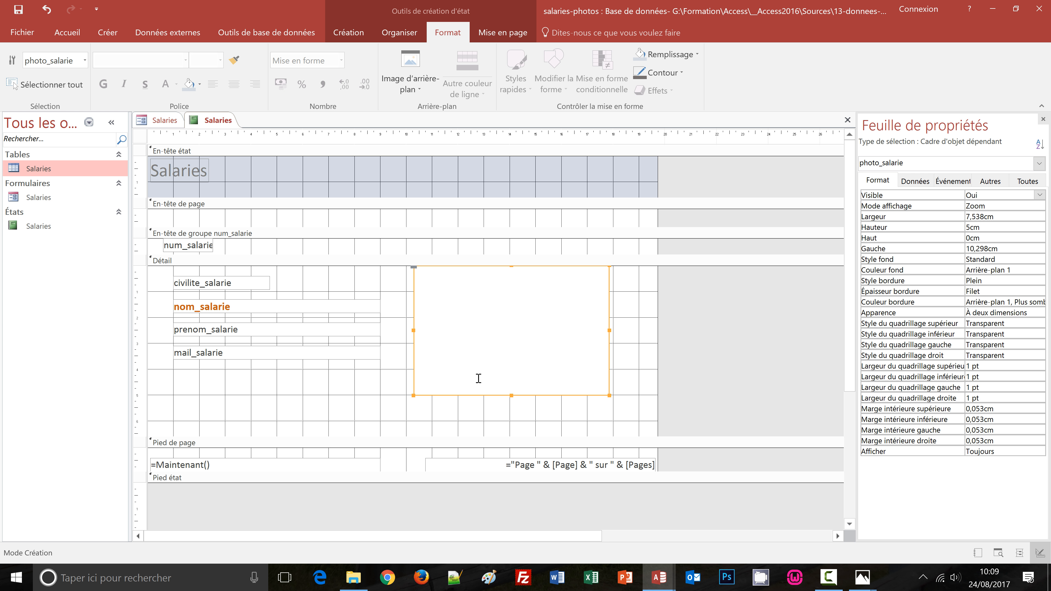
pyautogui.moveTo(463, 398); pyautogui.dragTo(456, 427)
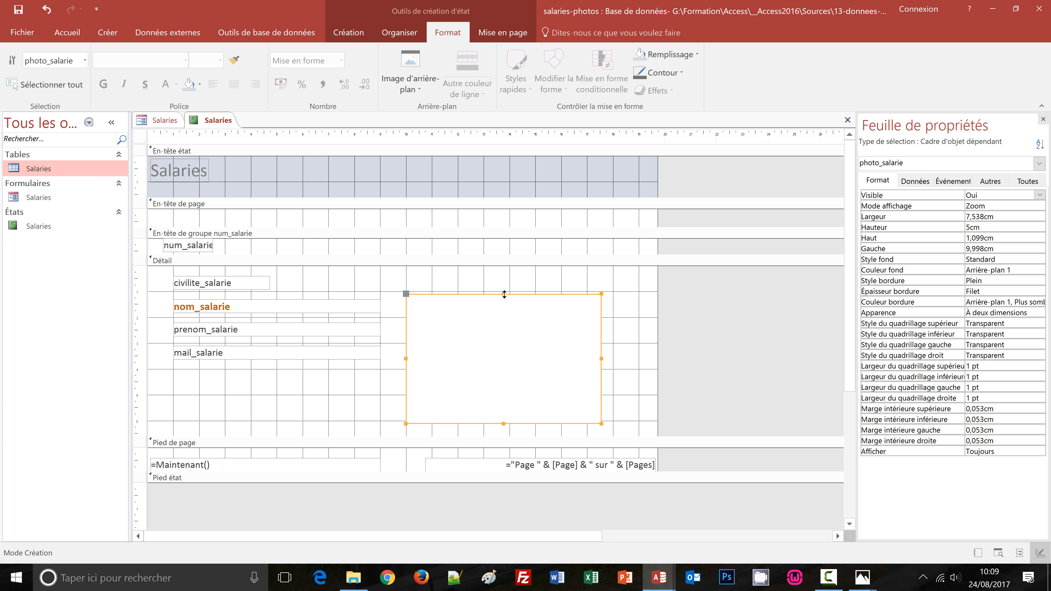
pyautogui.moveTo(504, 294); pyautogui.dragTo(500, 281)
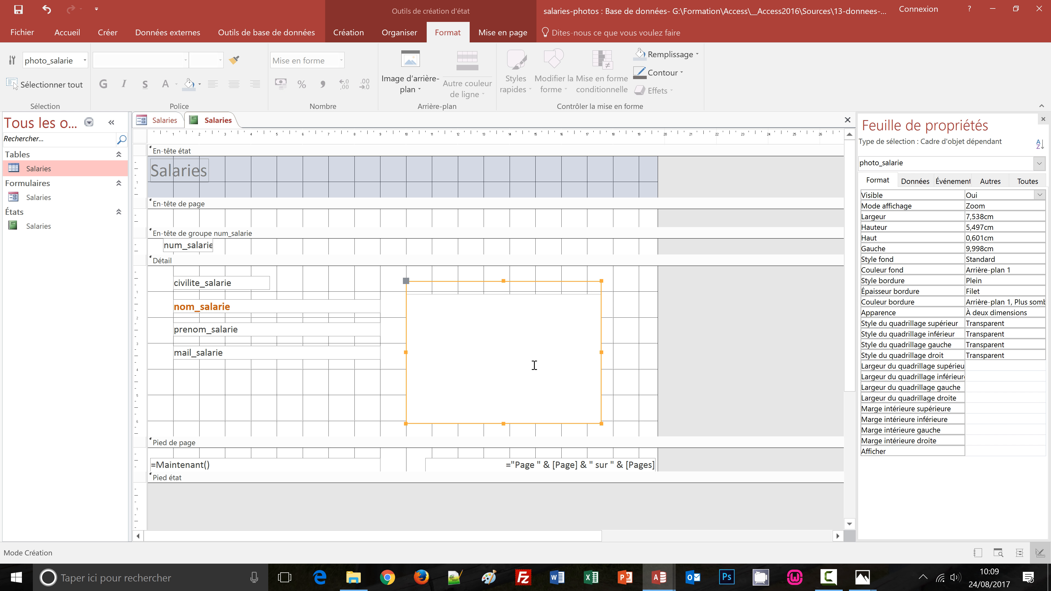
# - Align the tops of the photo_salarie frame and the civilite_salarie field with Haut, and deselect them
pyautogui.keyDown('shift'); pyautogui.click(245, 286); pyautogui.keyUp('shift')
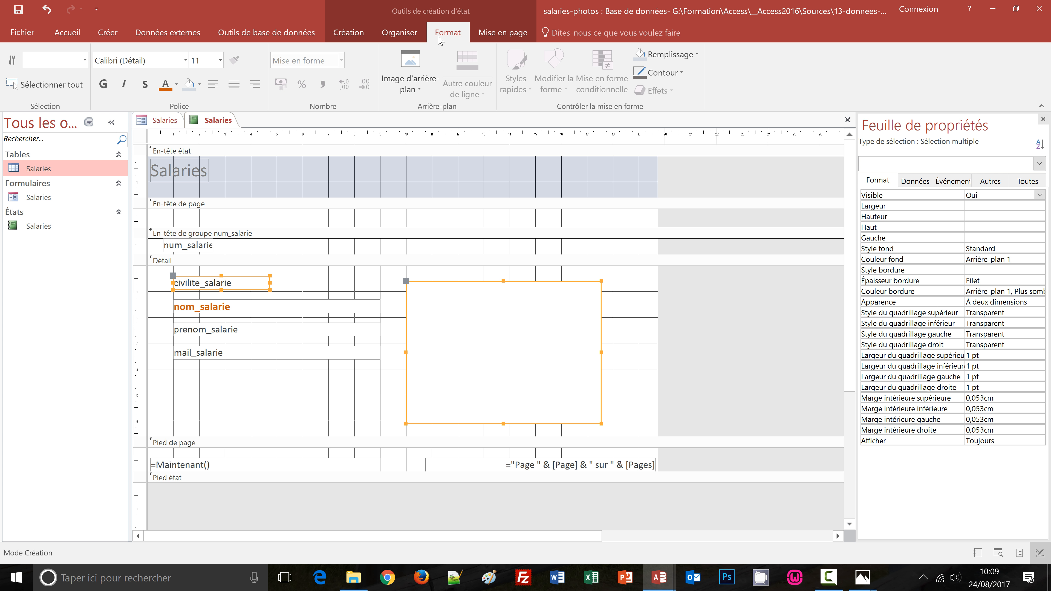
pyautogui.click(408, 34)
pyautogui.click(817, 89)
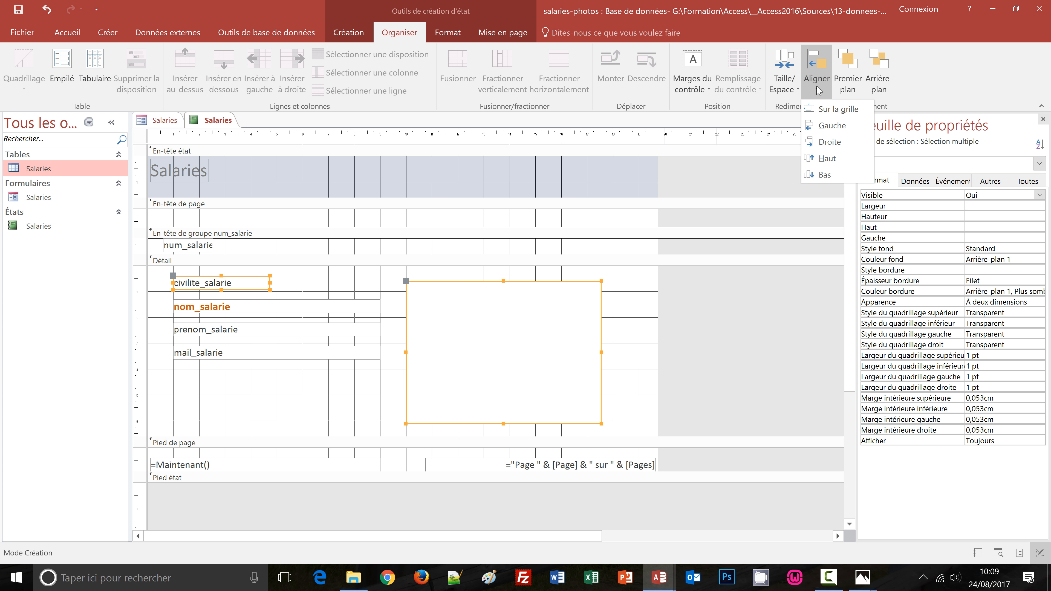
pyautogui.click(824, 162)
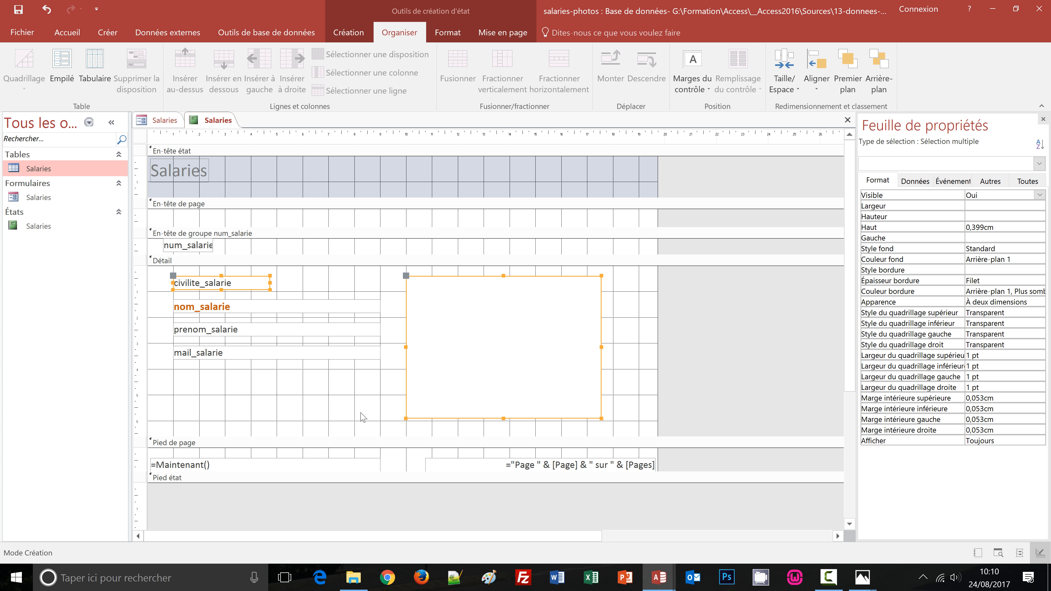
pyautogui.click(561, 374)
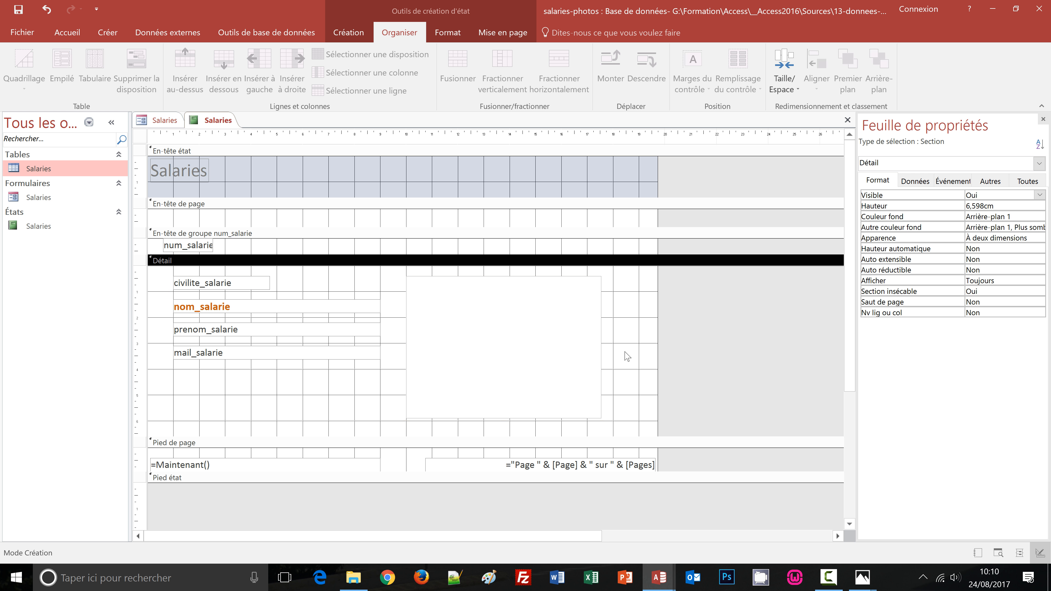
# - Give the photo_salarie frame a transparent fill and a white outline, and deselect it
pyautogui.click(593, 345)
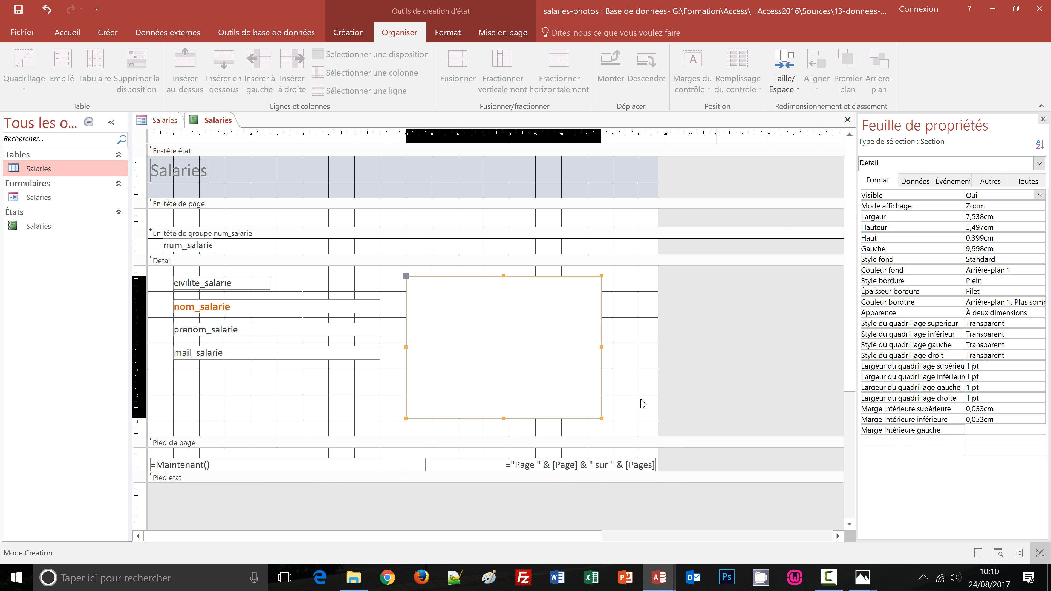
pyautogui.click(453, 37)
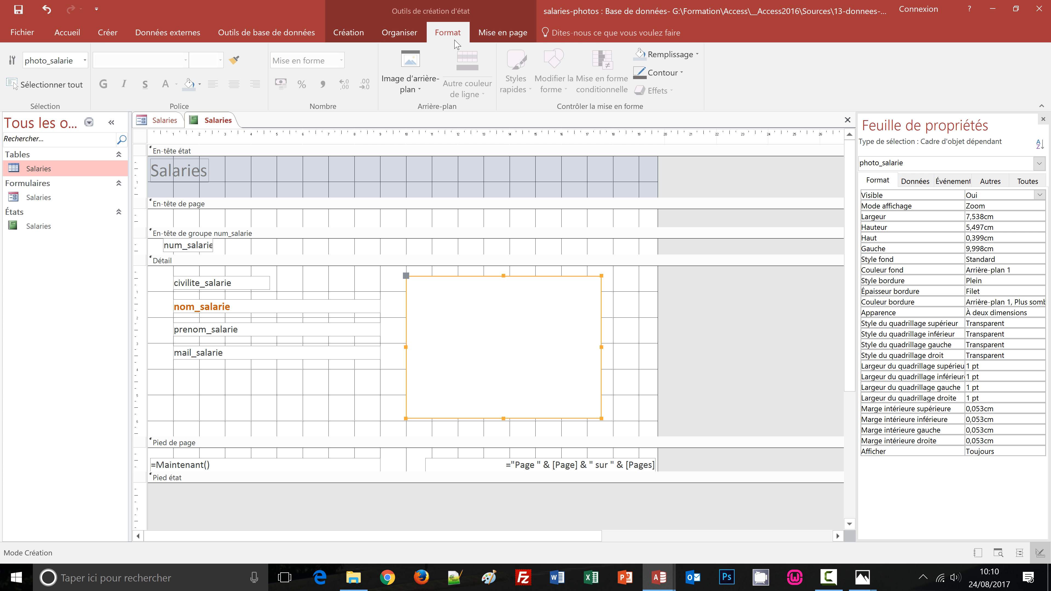
pyautogui.click(697, 54)
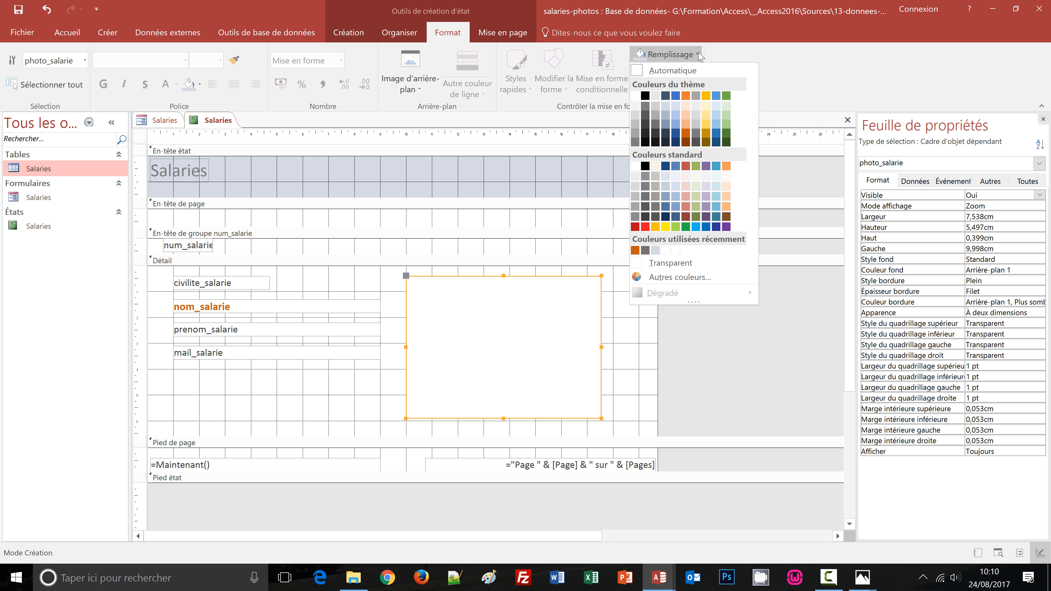
pyautogui.click(665, 268)
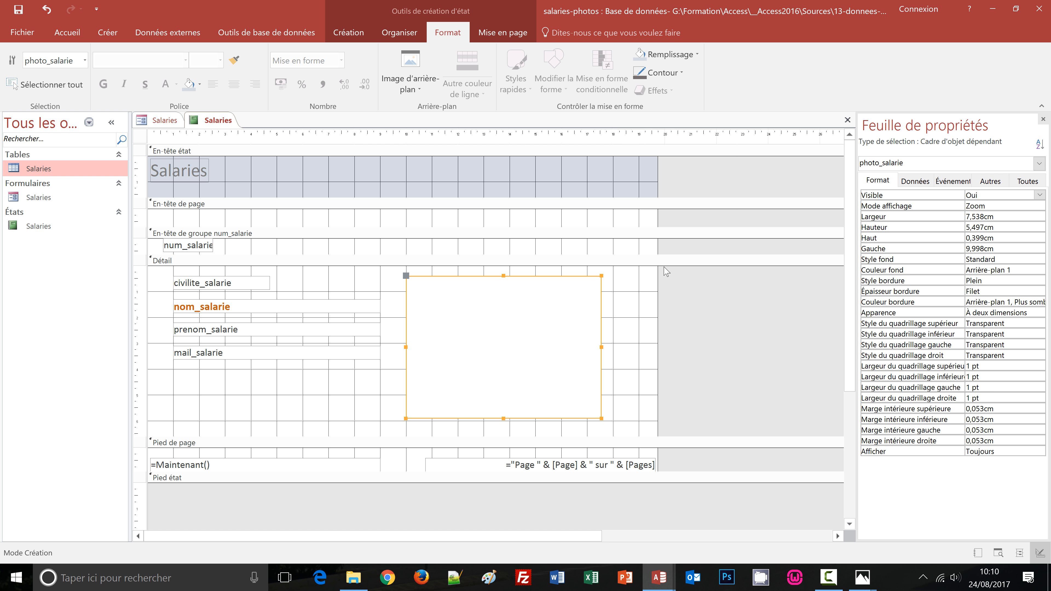
pyautogui.click(681, 73)
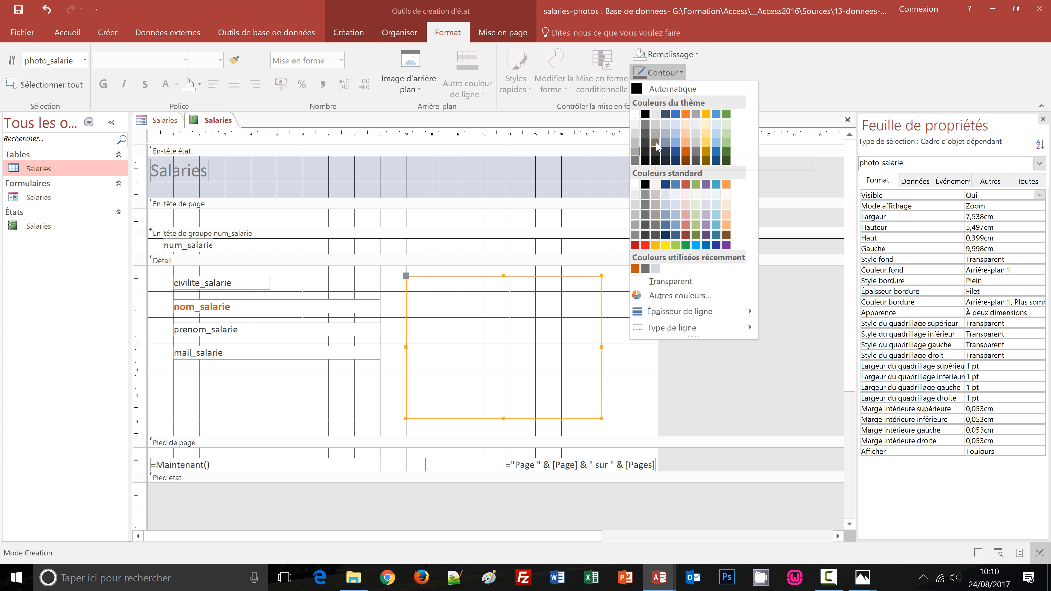
pyautogui.click(656, 142)
pyautogui.click(682, 77)
pyautogui.click(638, 116)
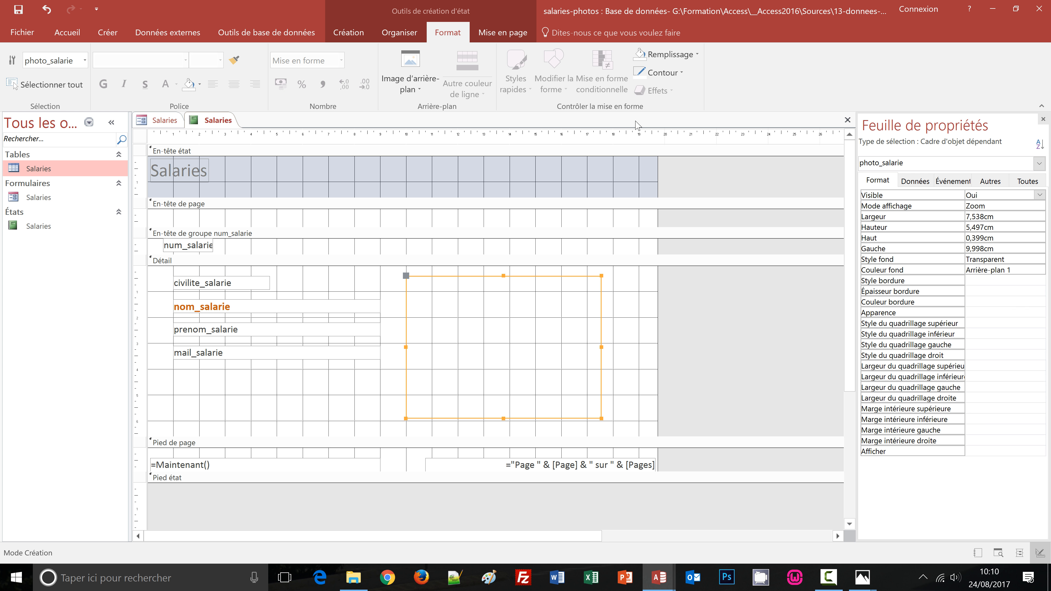
pyautogui.click(632, 331)
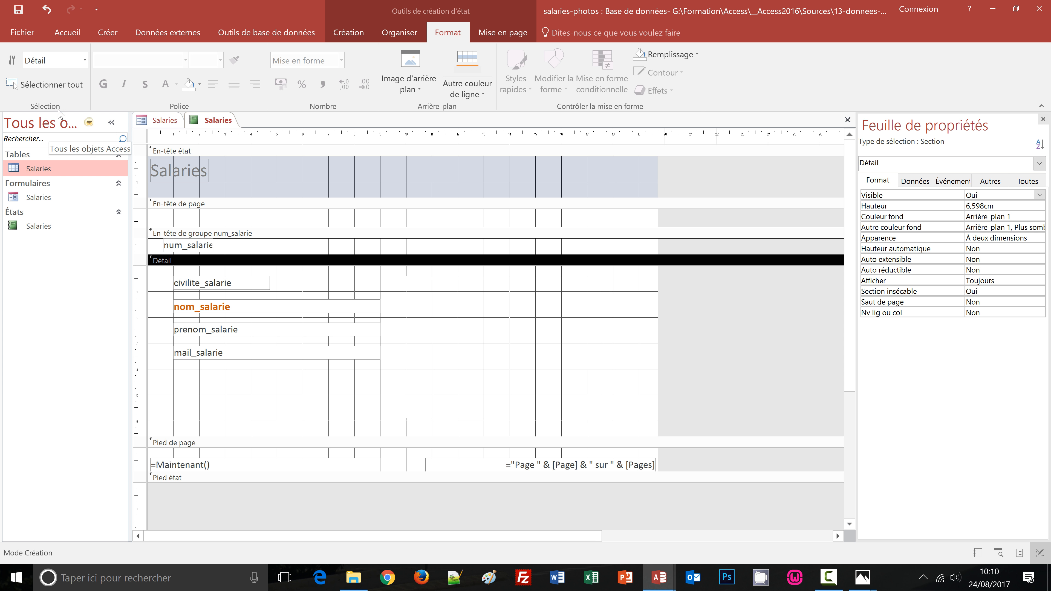
# - Check the employee records and photos in the report's print preview and close the preview
pyautogui.click(68, 34)
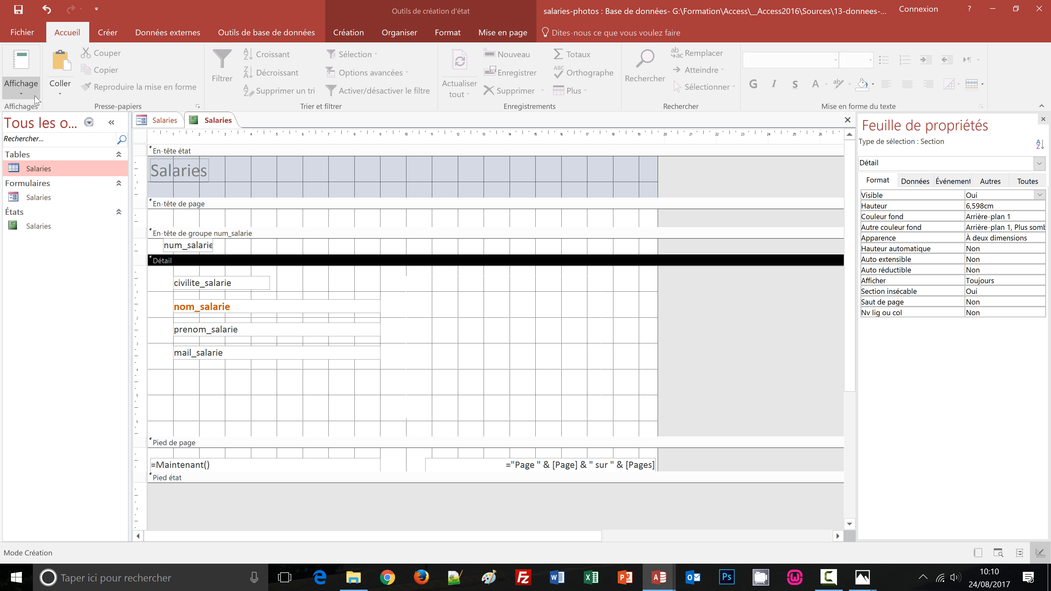
pyautogui.click(25, 95)
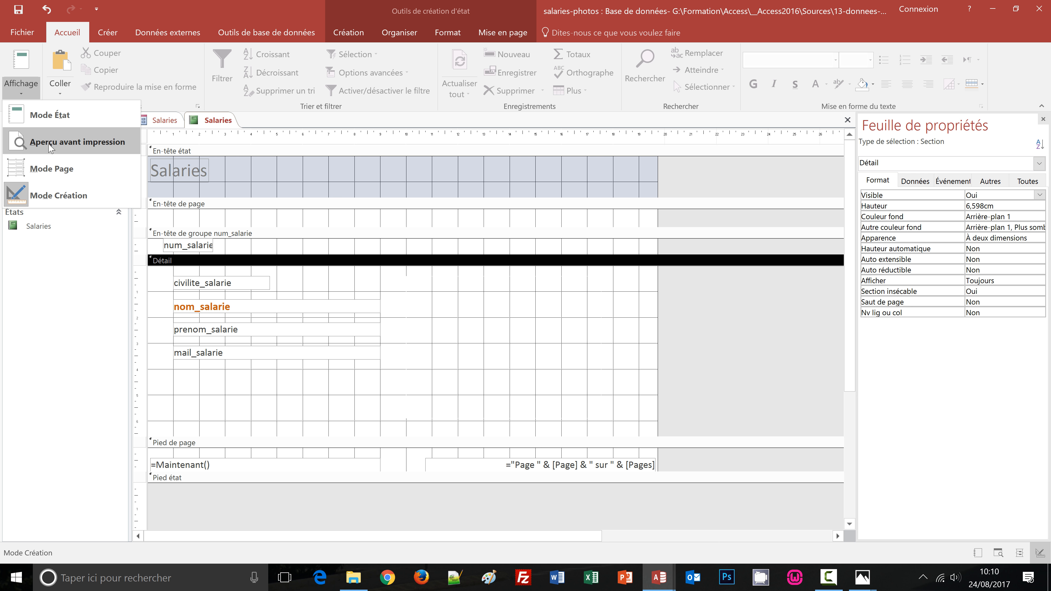
pyautogui.click(62, 141)
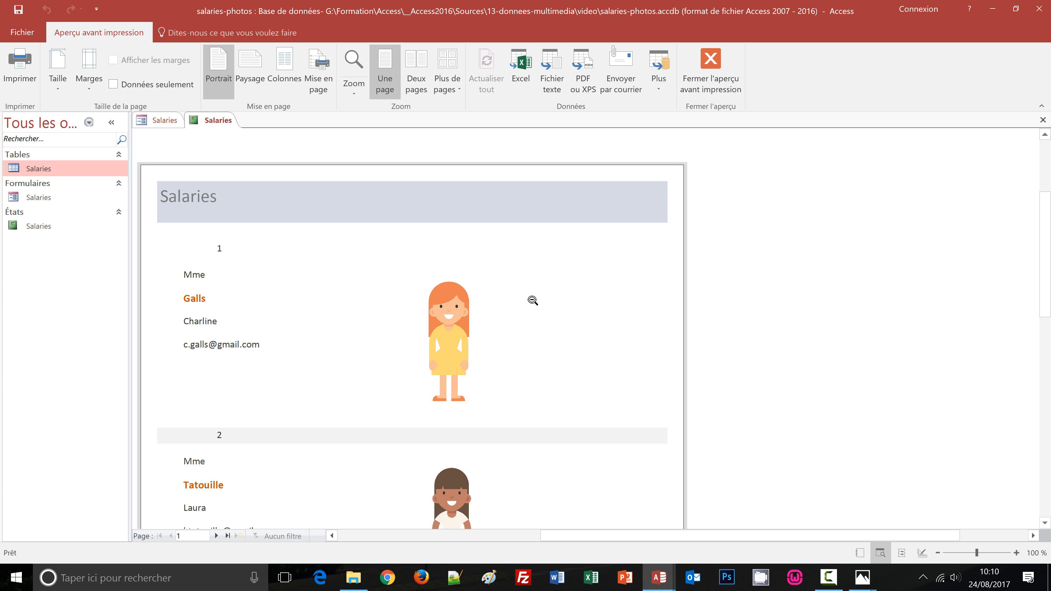
pyautogui.scroll(-6, 533, 301)
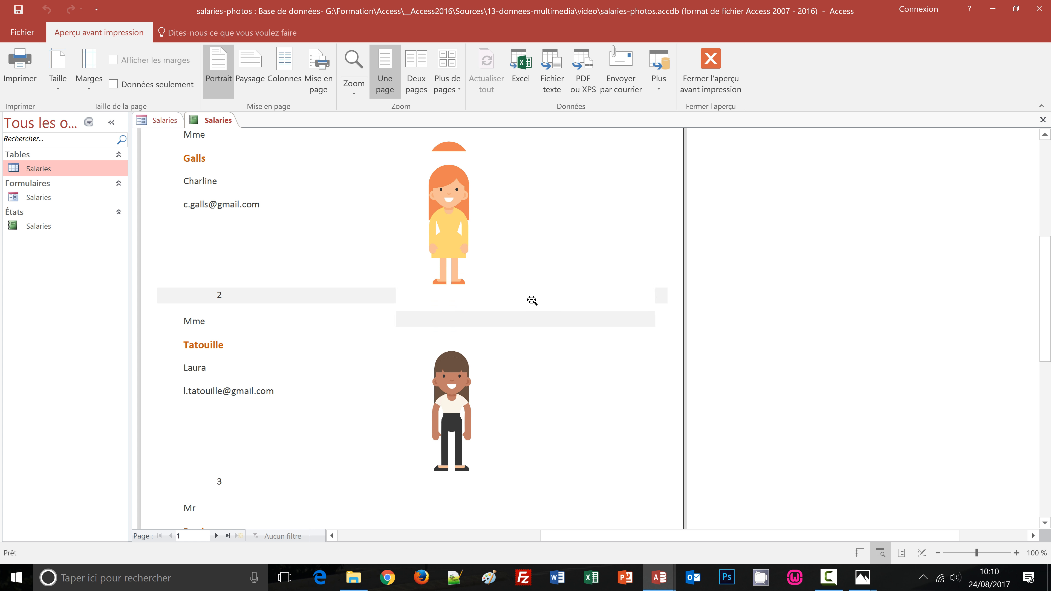
pyautogui.scroll(6, 532, 301)
pyautogui.click(711, 68)
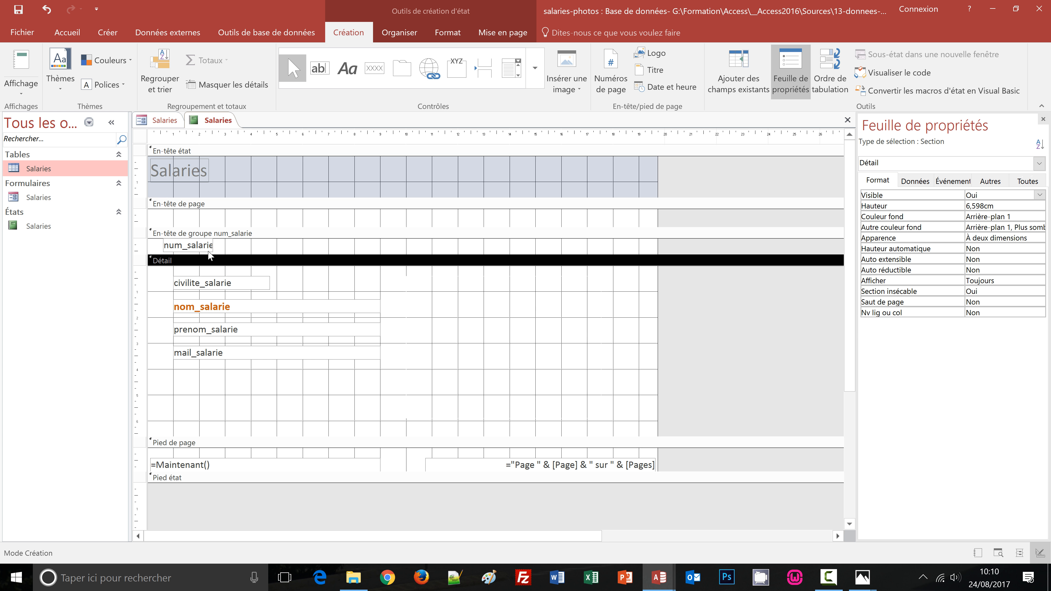
# - Hide the num_salarie field in the group header by setting Visible to Non and its height to 0 cm
pyautogui.click(202, 245)
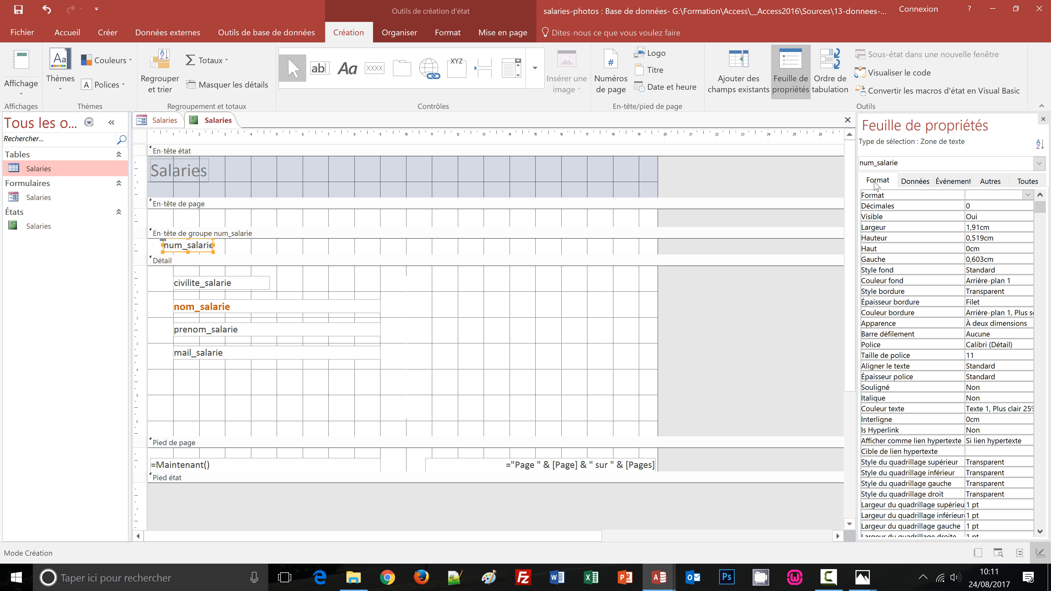
pyautogui.doubleClick(982, 215)
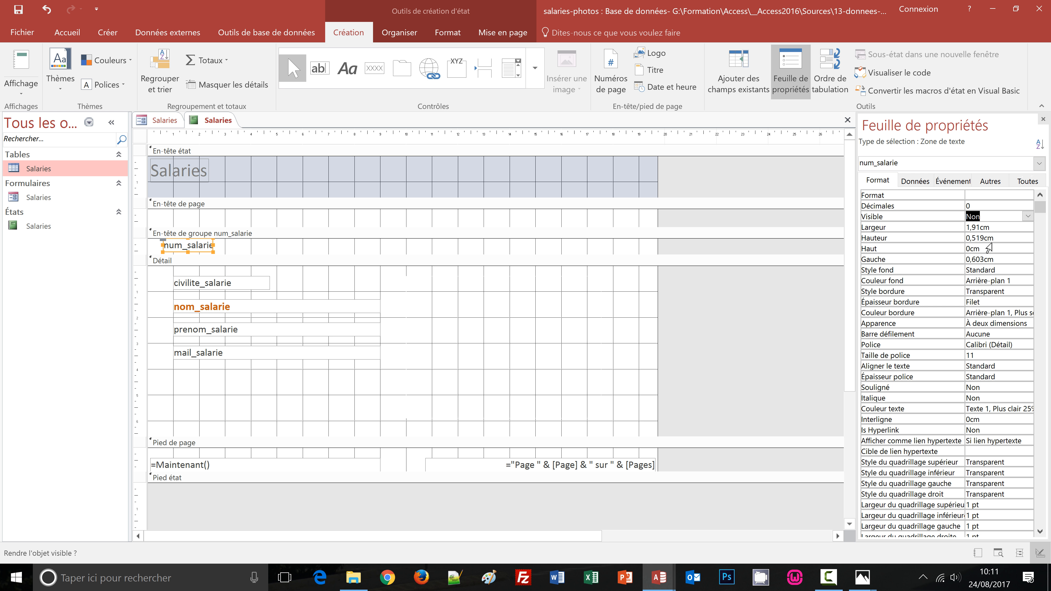
pyautogui.click(940, 239)
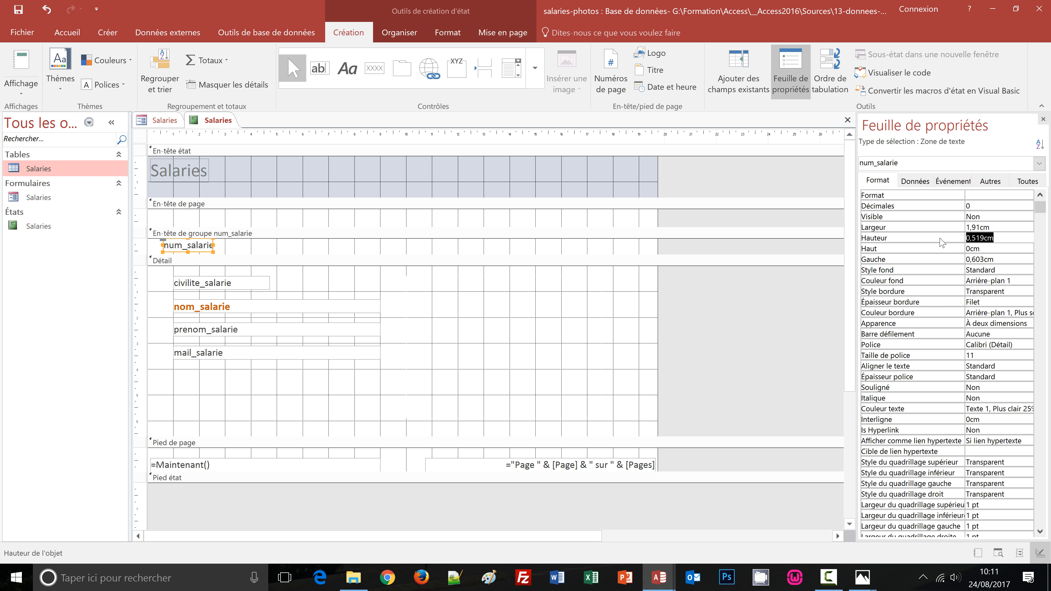
pyautogui.write('0')
pyautogui.press('Return')
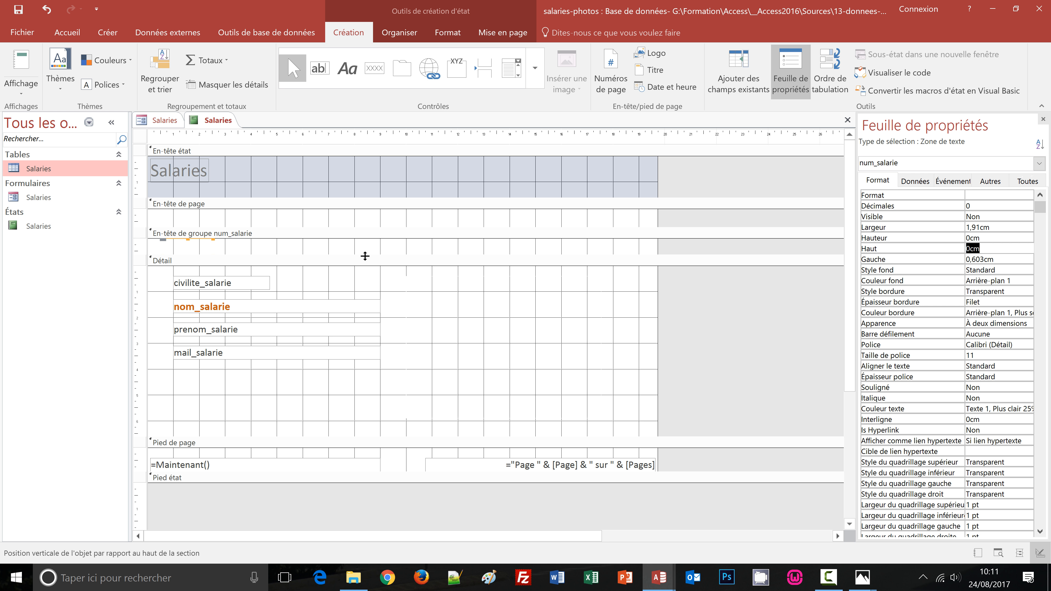
# - Set the height of the num_salarie group header section to 0 cm
pyautogui.click(300, 235)
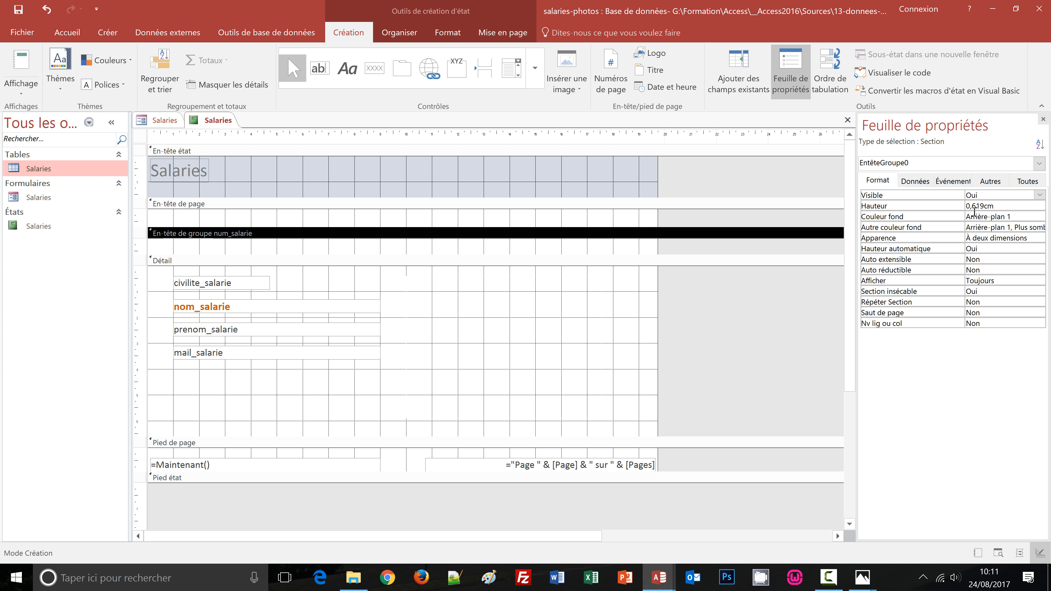
pyautogui.click(950, 207)
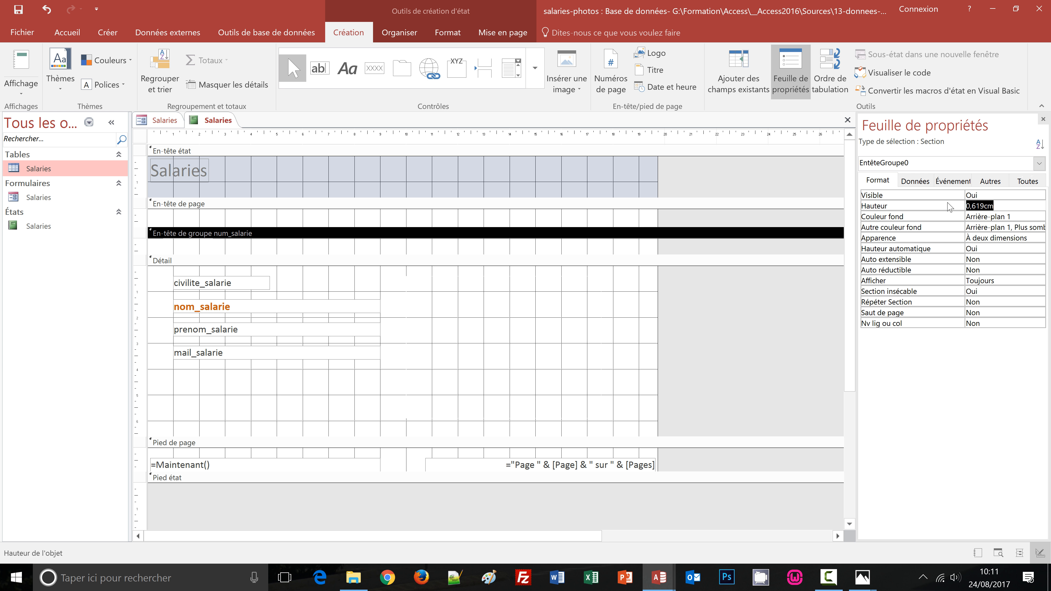
pyautogui.write('0')
pyautogui.press('Return')
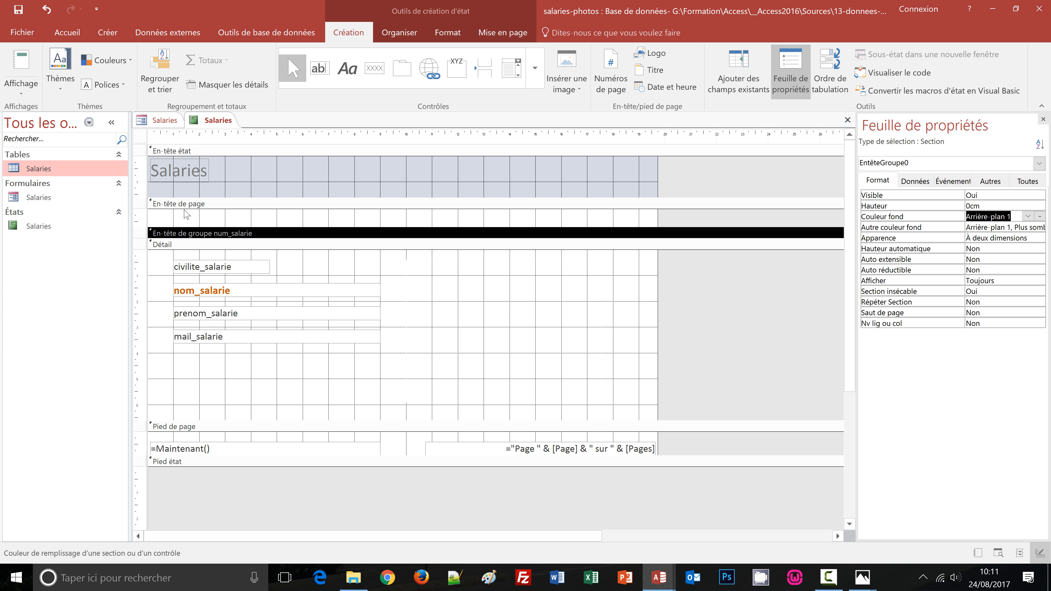
# - Move the Salaries title label into the page header across the full report width and change its text to "Fiche Salarié"
pyautogui.click(202, 176)
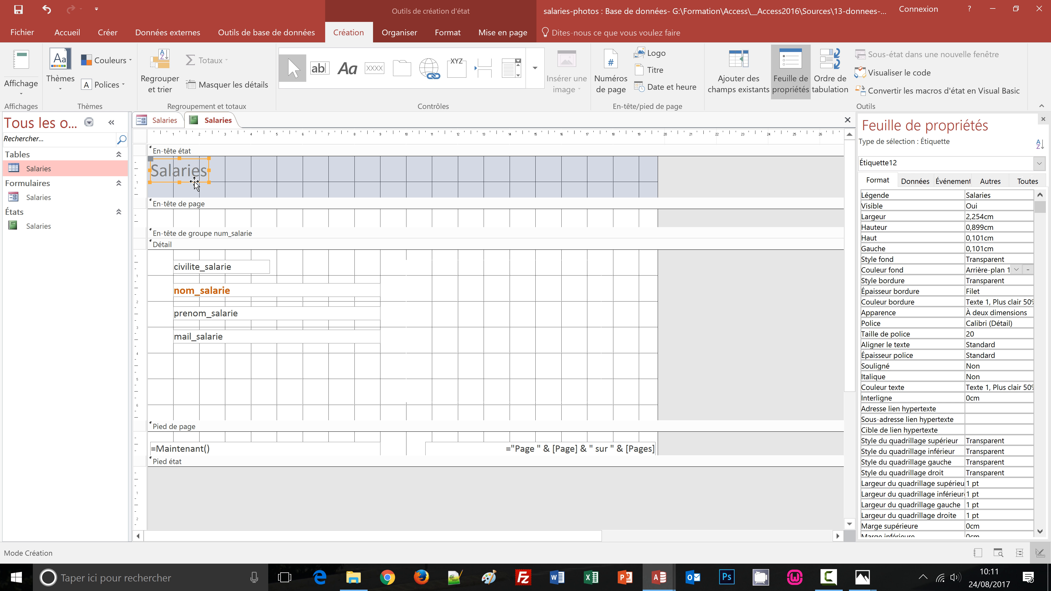
pyautogui.moveTo(195, 182)
pyautogui.mouseDown()
pyautogui.moveTo(192, 229)
pyautogui.moveTo(658, 234)
pyautogui.mouseUp()
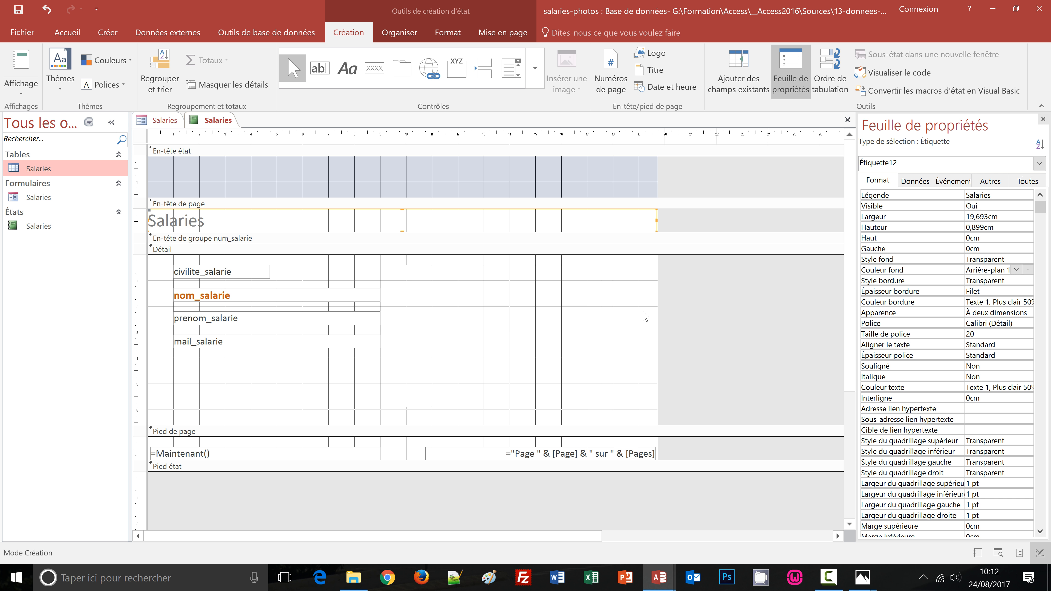
pyautogui.click(218, 224)
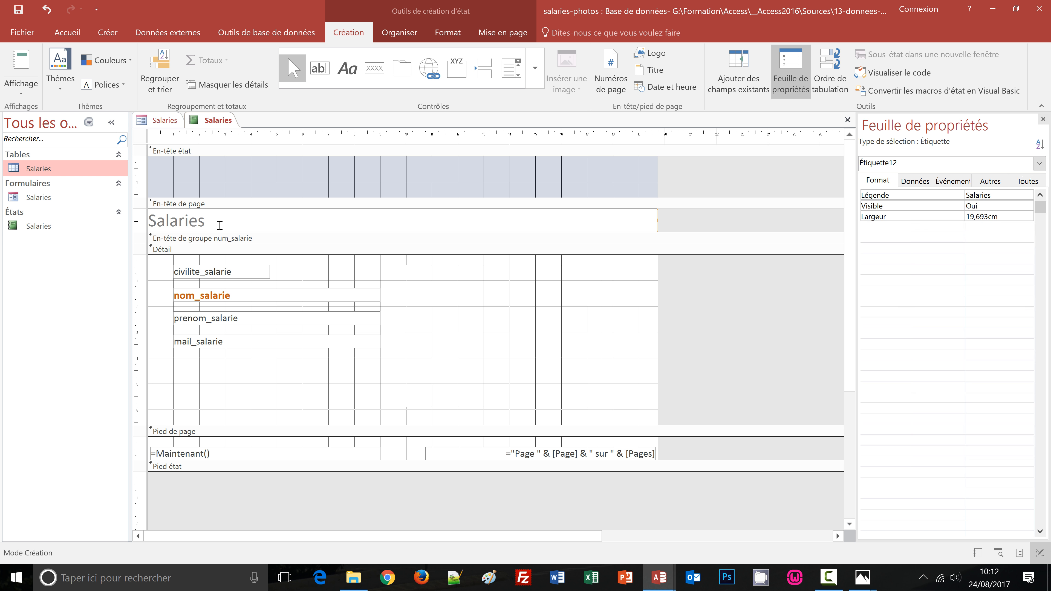
pyautogui.doubleClick(220, 226)
pyautogui.write('F')
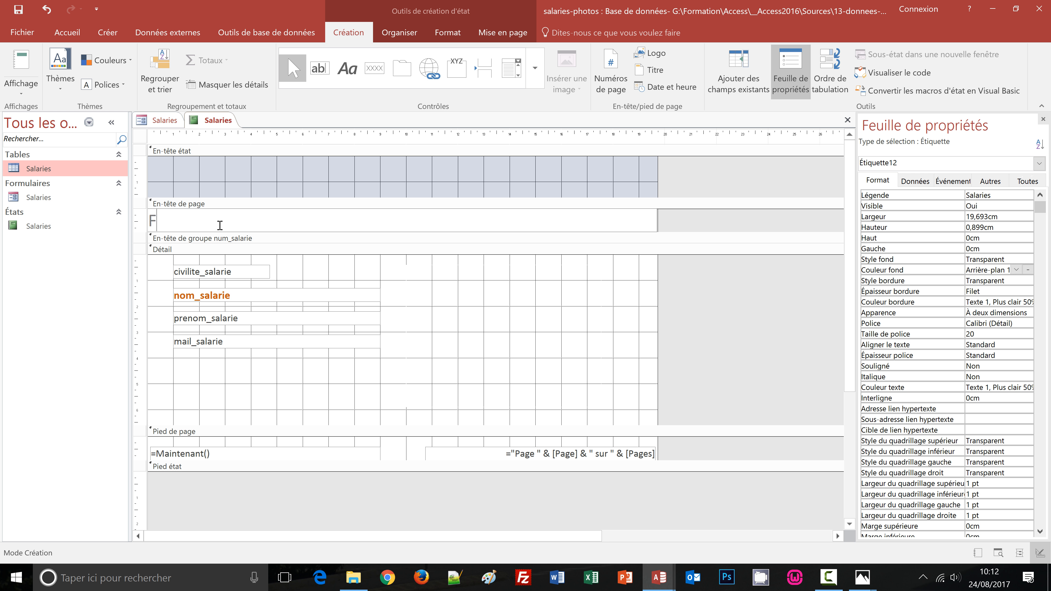
pyautogui.write('iche Salarié')
# - Center the "Fiche Salarié" title and format it in bold with the dark orange Accent 2 colour
pyautogui.click(457, 35)
pyautogui.click(234, 84)
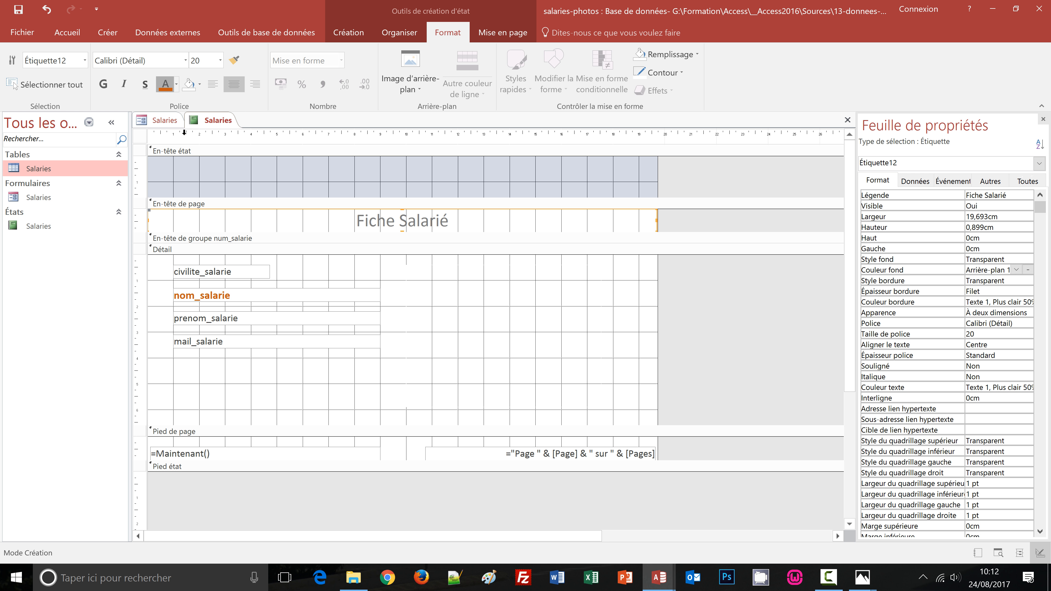
pyautogui.click(165, 85)
pyautogui.click(103, 84)
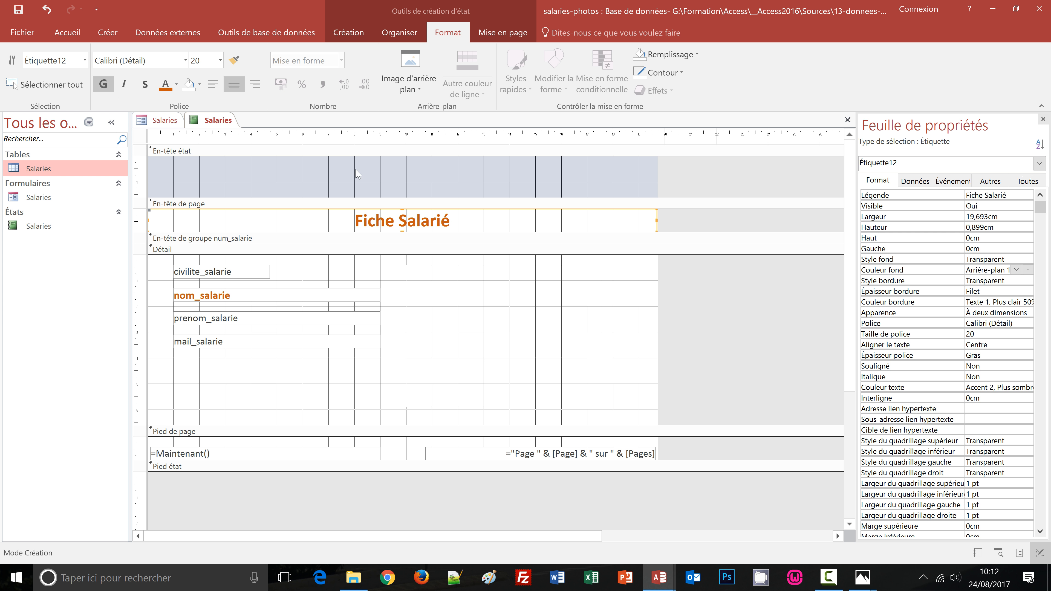
# - Fill the page header section with a light blue Accent 1 tint and hide the report header by setting Visible to Non
pyautogui.click(379, 205)
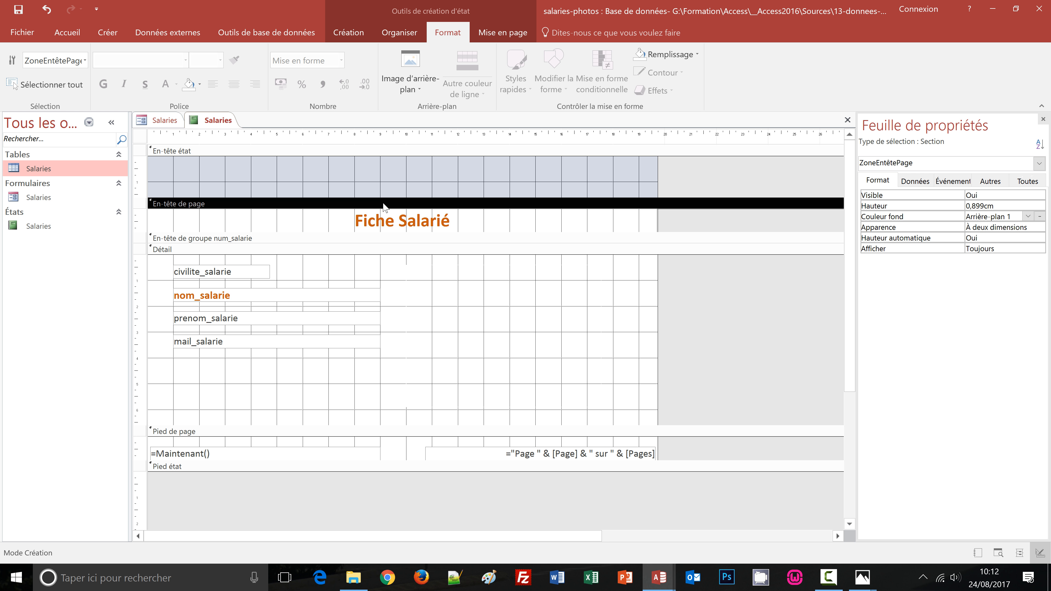
pyautogui.click(697, 55)
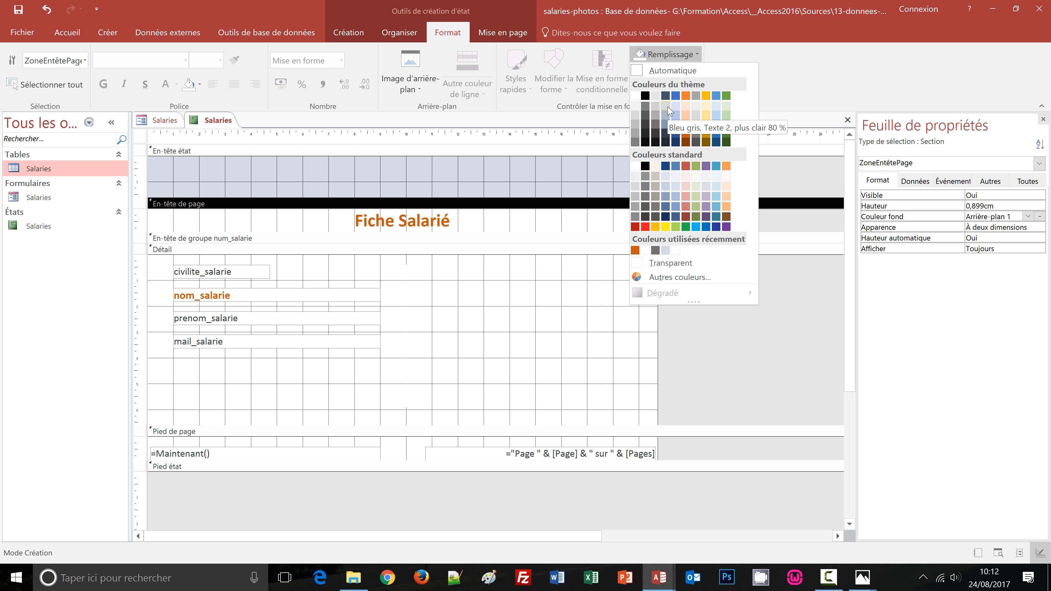
pyautogui.click(664, 160)
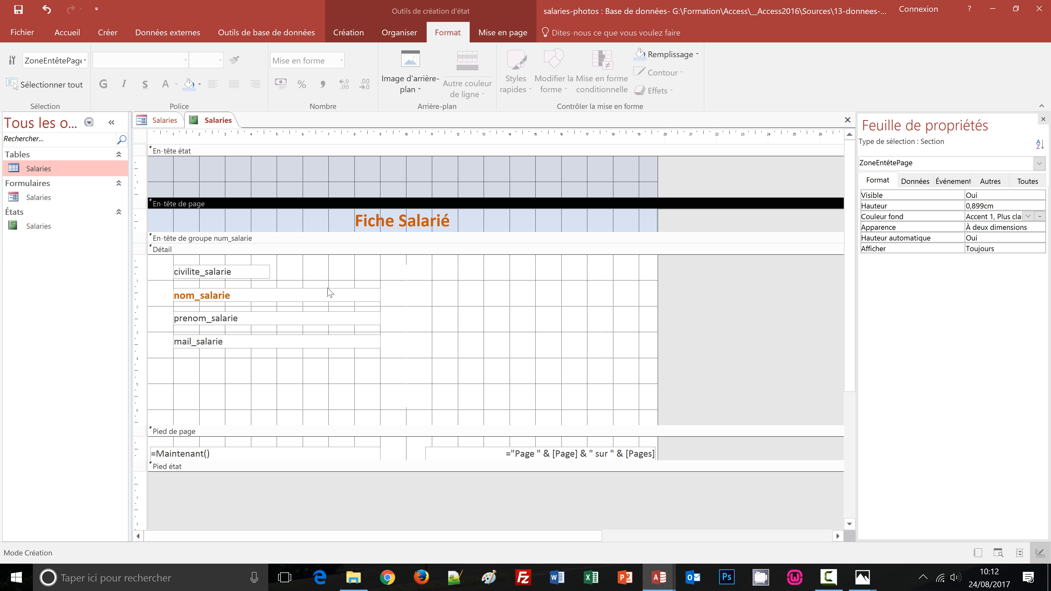
pyautogui.click(238, 153)
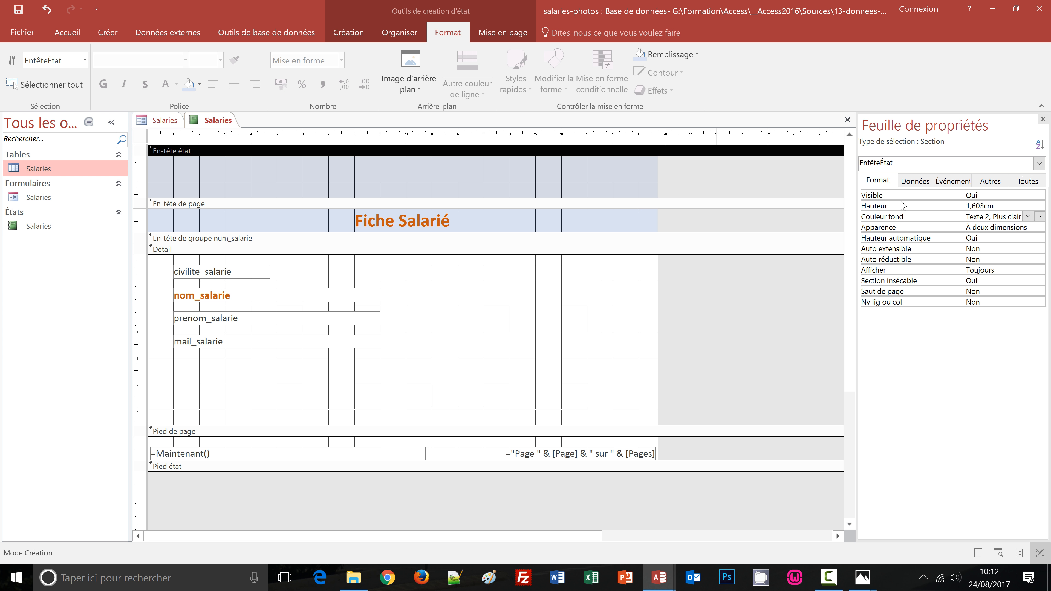
pyautogui.doubleClick(979, 195)
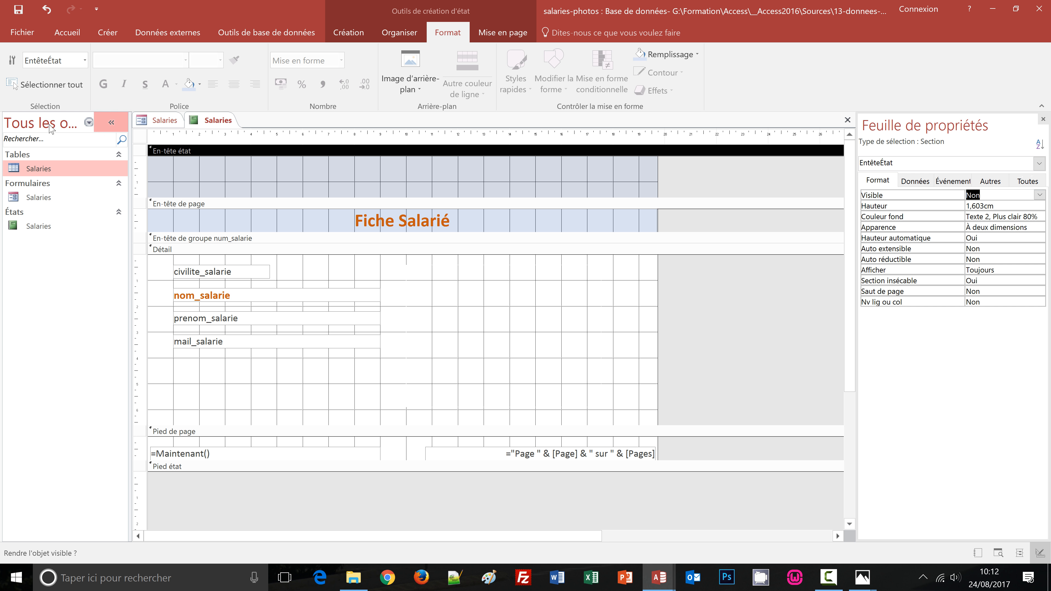
# - Check the title, employee records and photos on pages 1 and 2 of the report in print preview
pyautogui.click(67, 36)
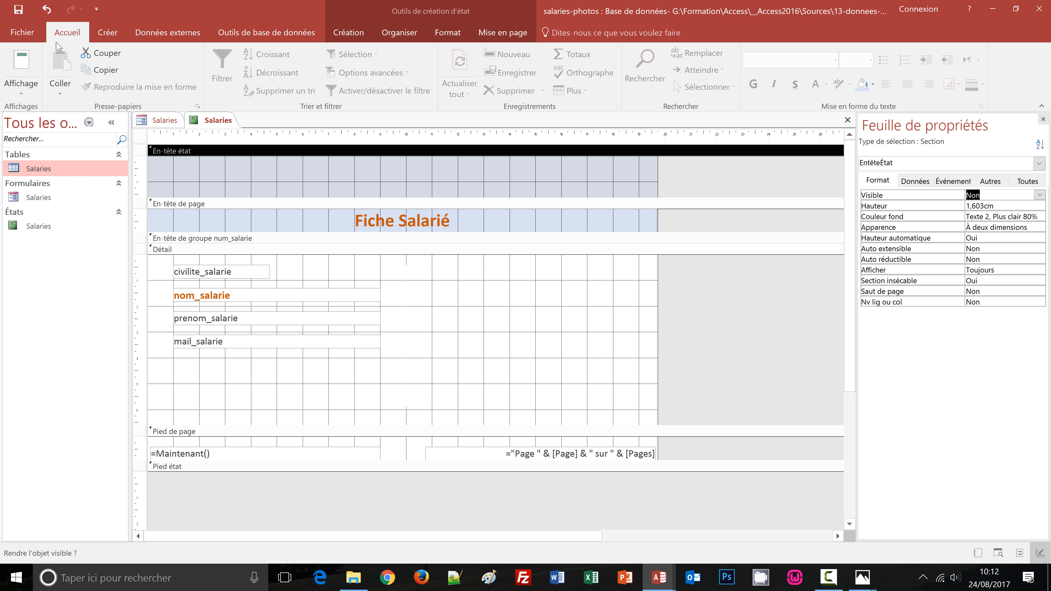
pyautogui.click(23, 95)
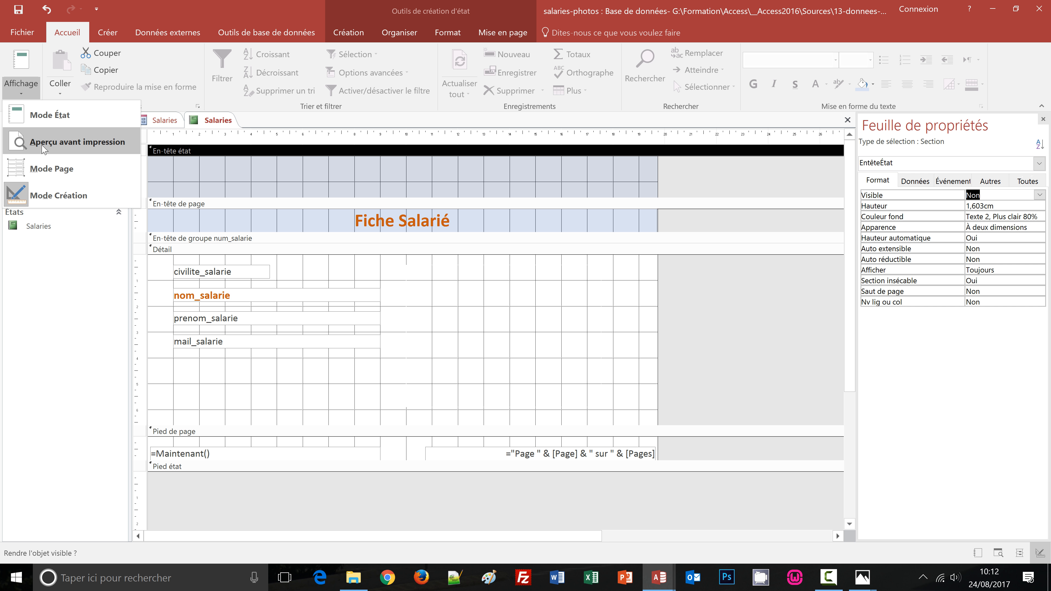
pyautogui.click(77, 142)
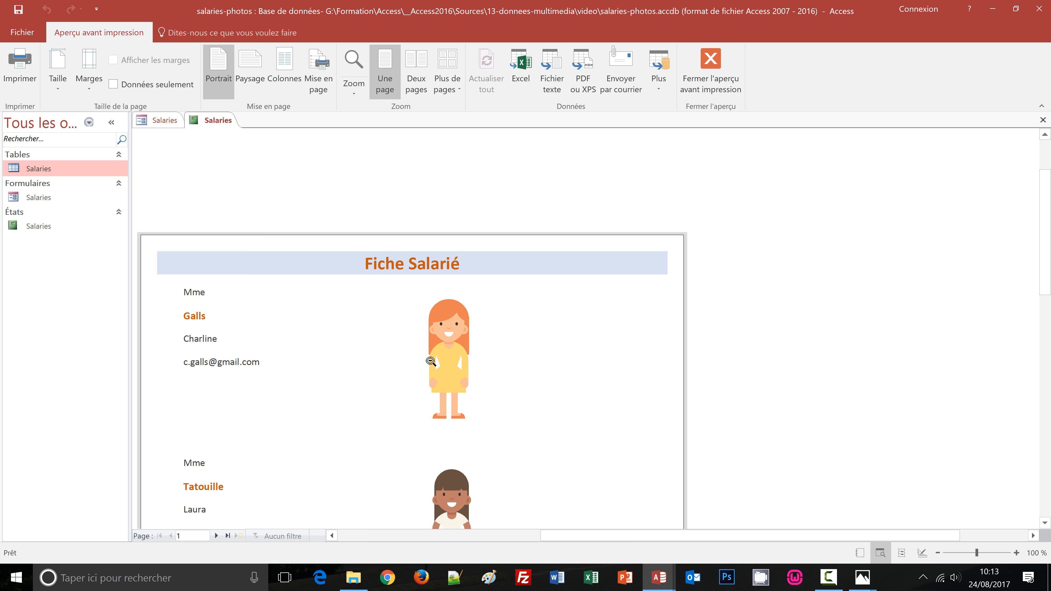
pyautogui.scroll(-5, 446, 364)
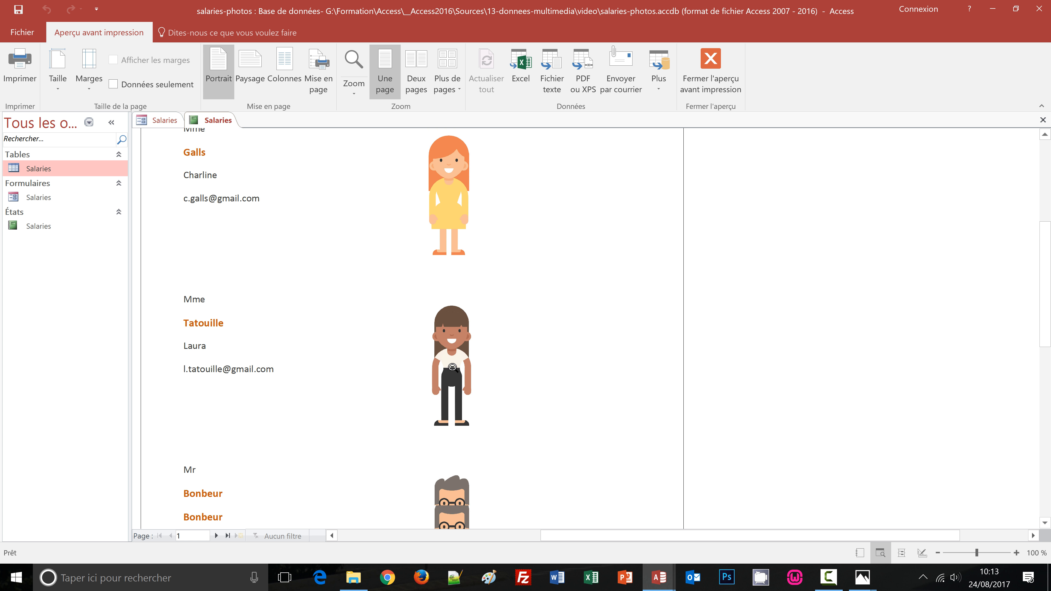
pyautogui.scroll(-10, 453, 367)
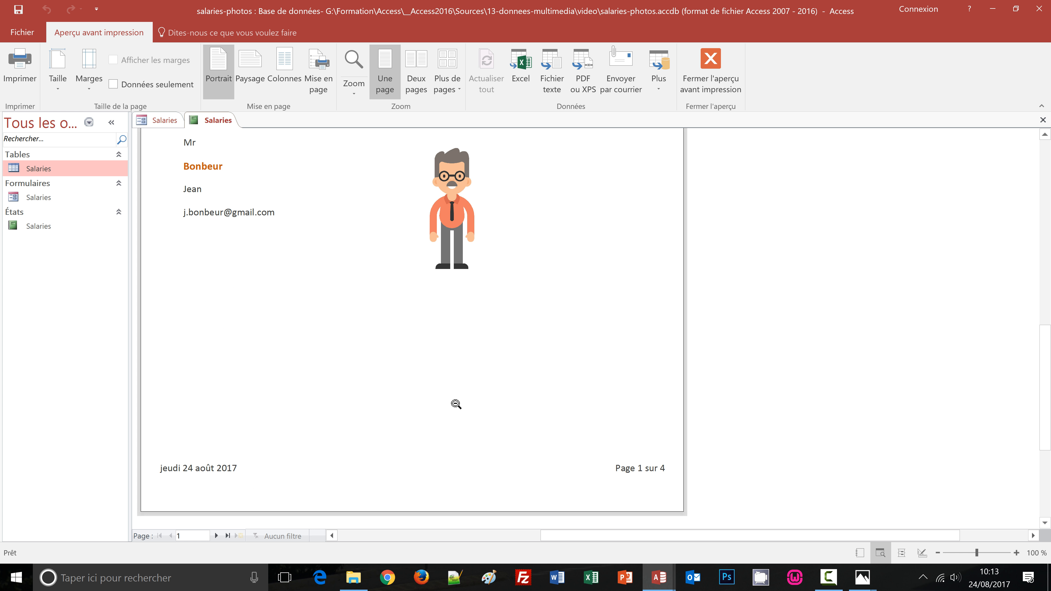
pyautogui.scroll(-2, 456, 404)
pyautogui.click(217, 536)
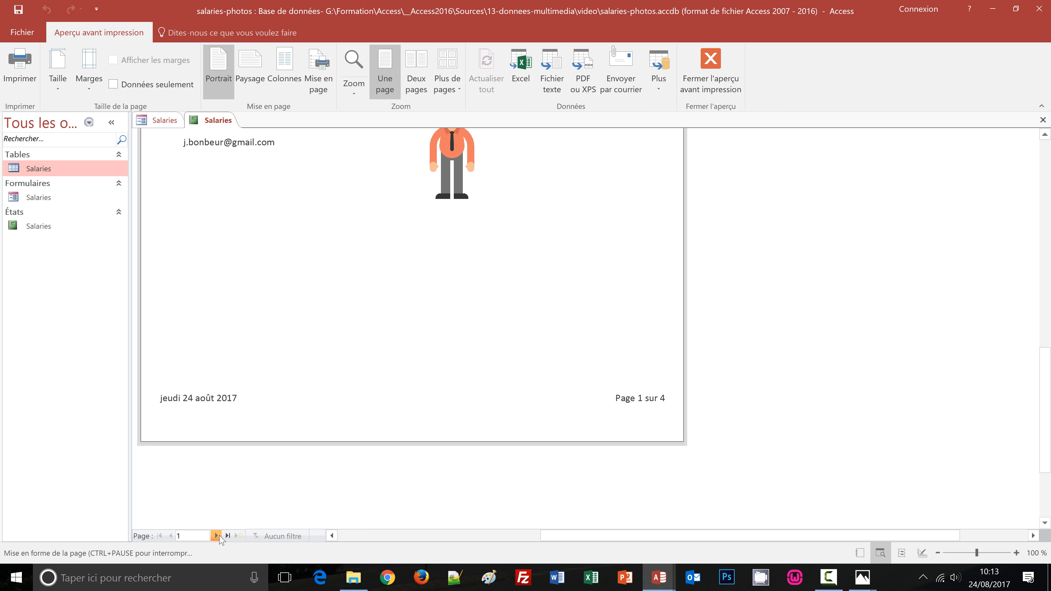
pyautogui.scroll(7, 530, 251)
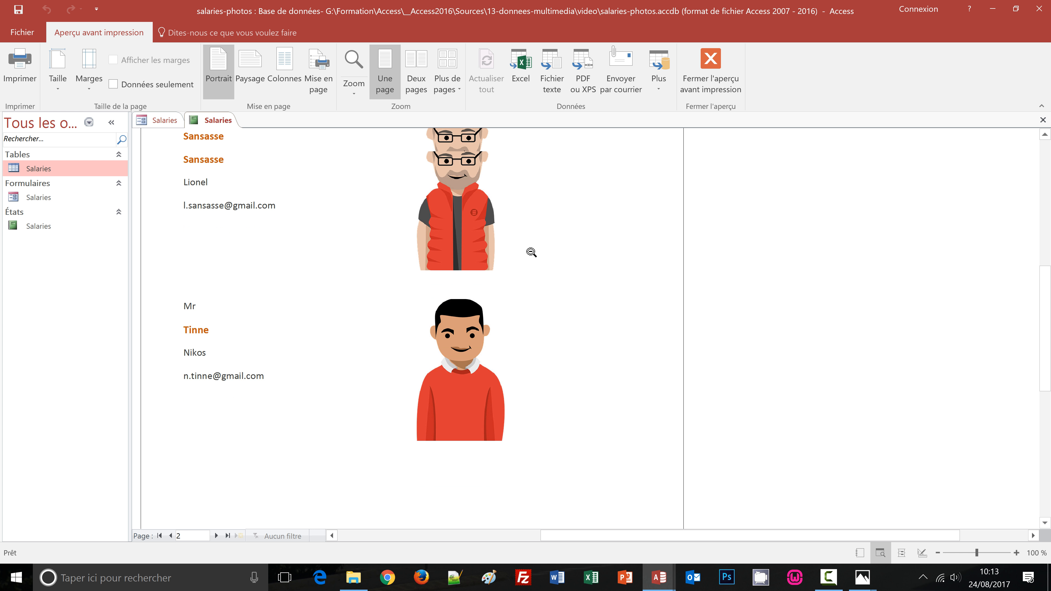
pyautogui.scroll(8, 531, 252)
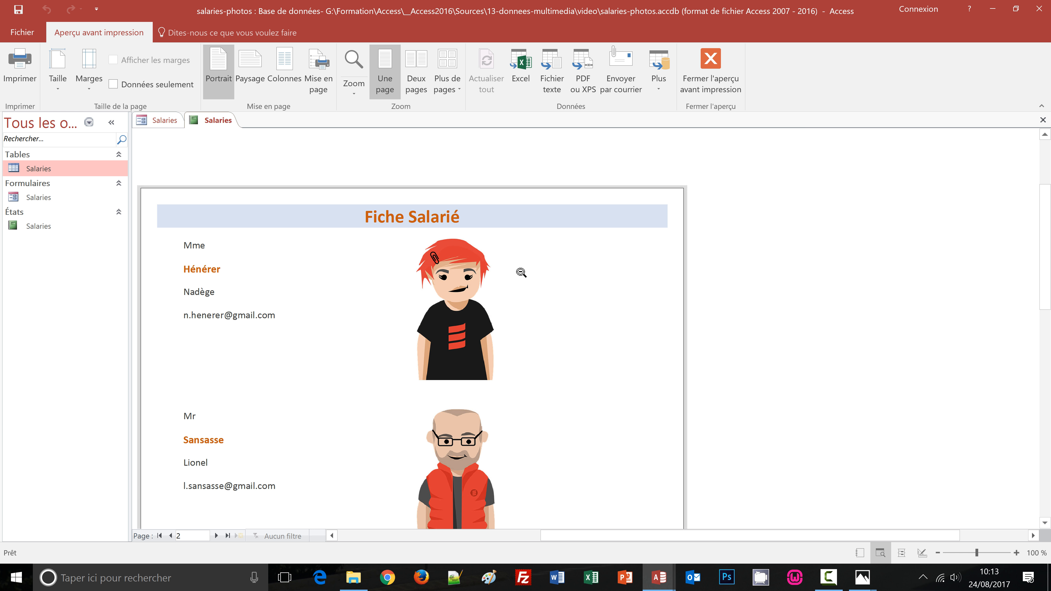
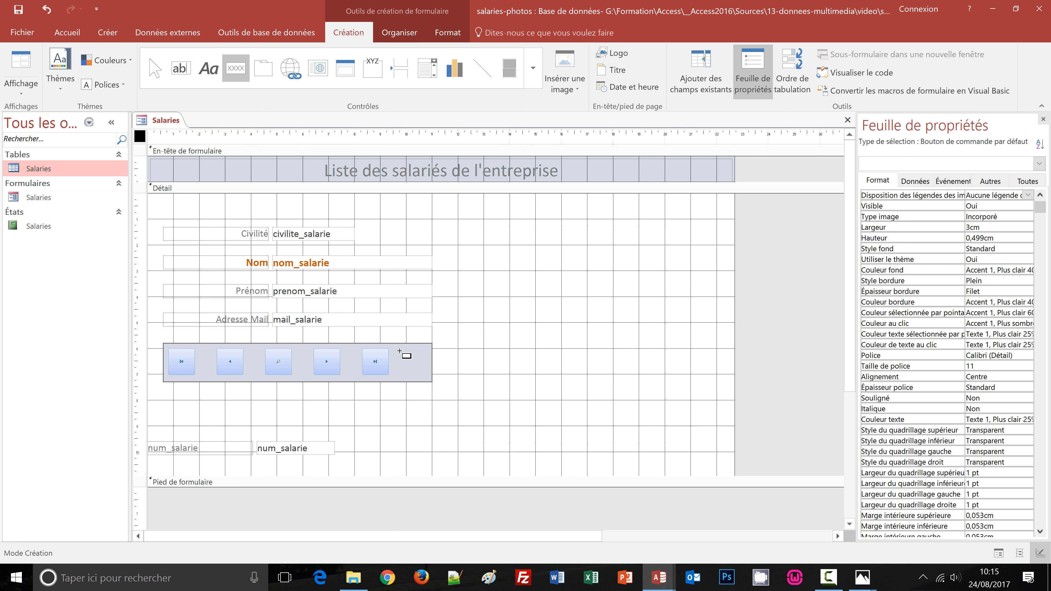
# - Add a command button about 1 x 0,9 cm after the last navigation button to preview the Salaries report, with the État MS Access image and name apercu
pyautogui.moveTo(398, 351); pyautogui.dragTo(425, 375)
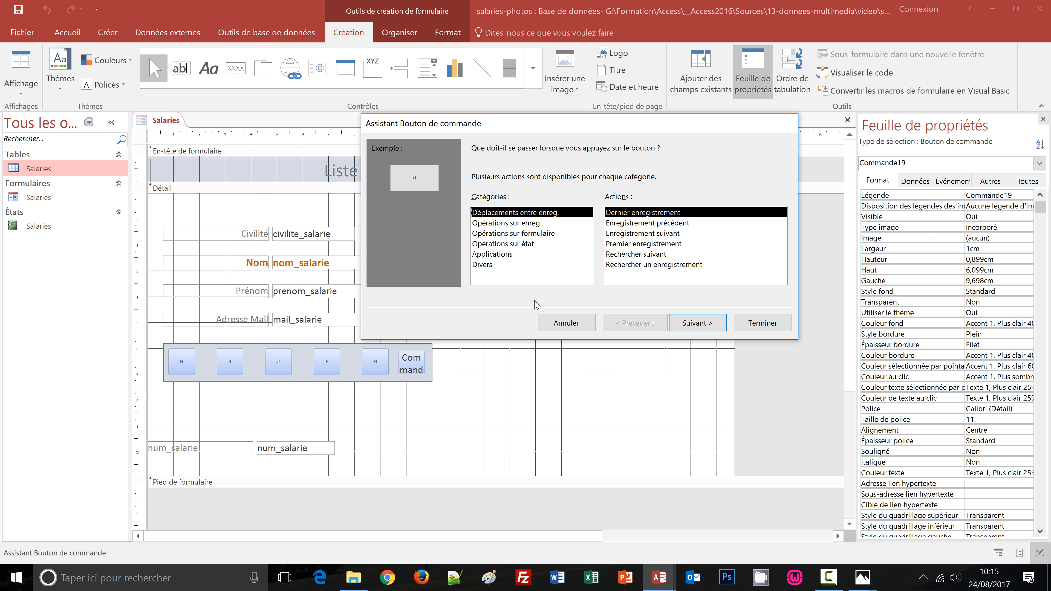
pyautogui.click(506, 244)
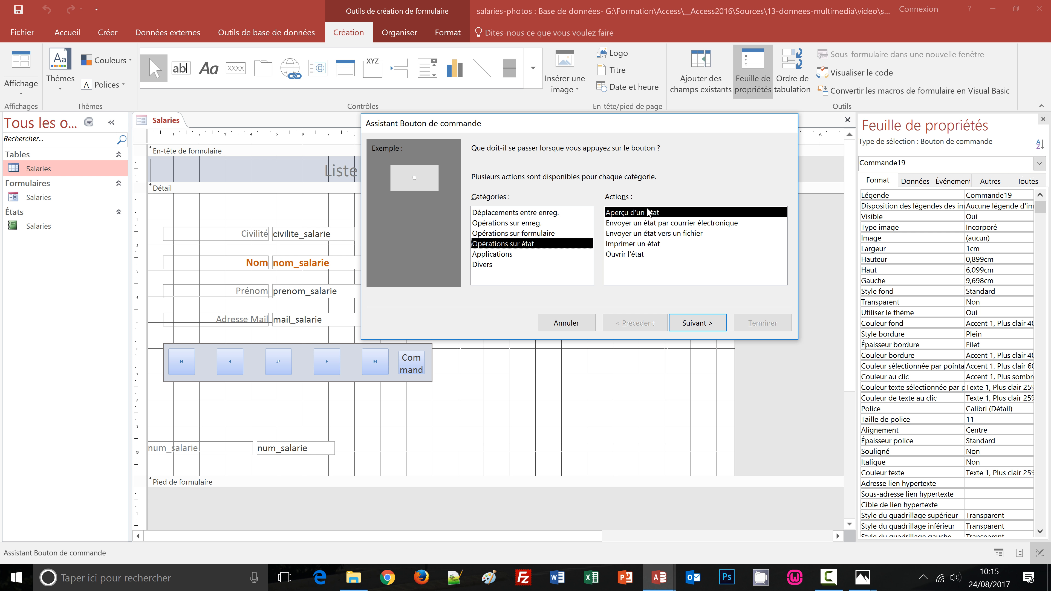
pyautogui.click(690, 325)
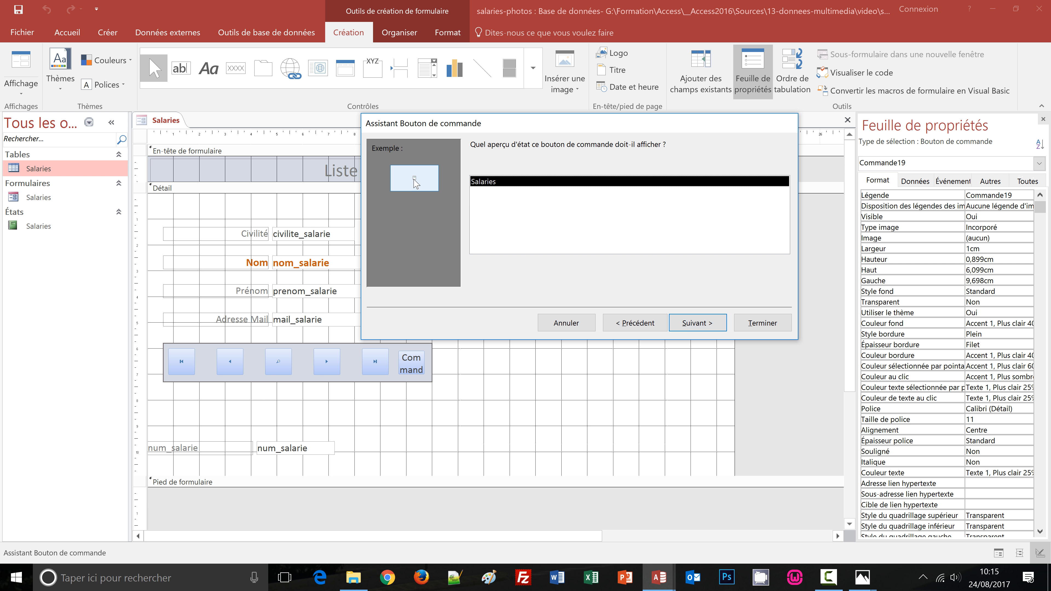
pyautogui.click(708, 325)
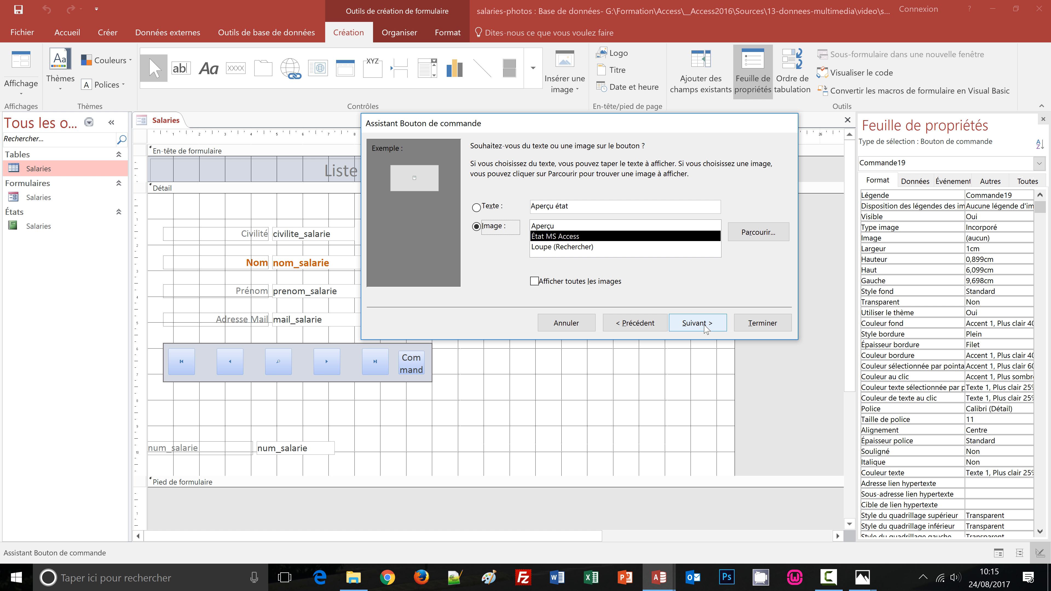
pyautogui.click(640, 324)
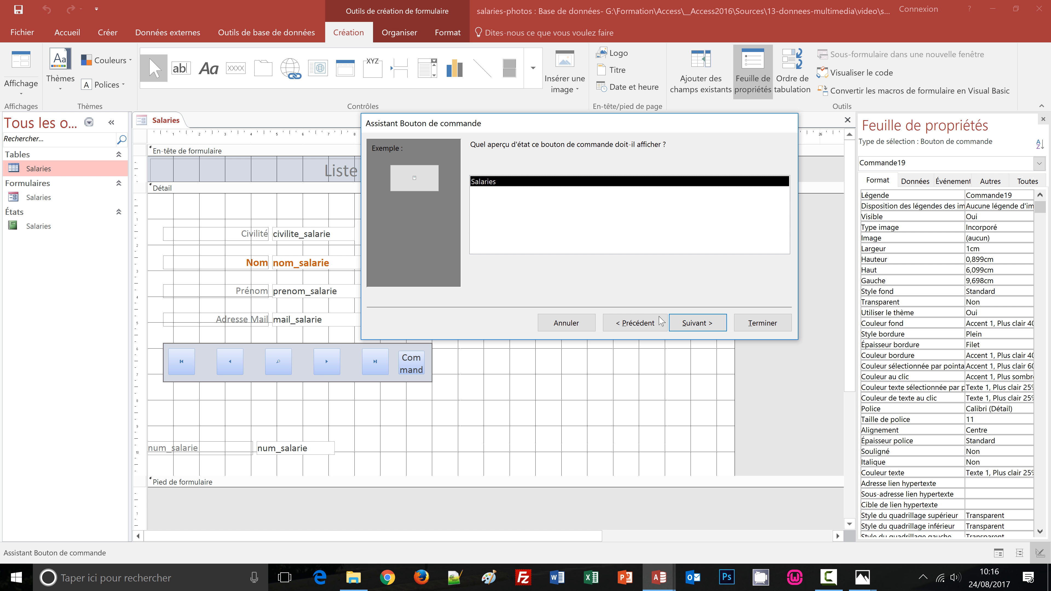
pyautogui.click(700, 324)
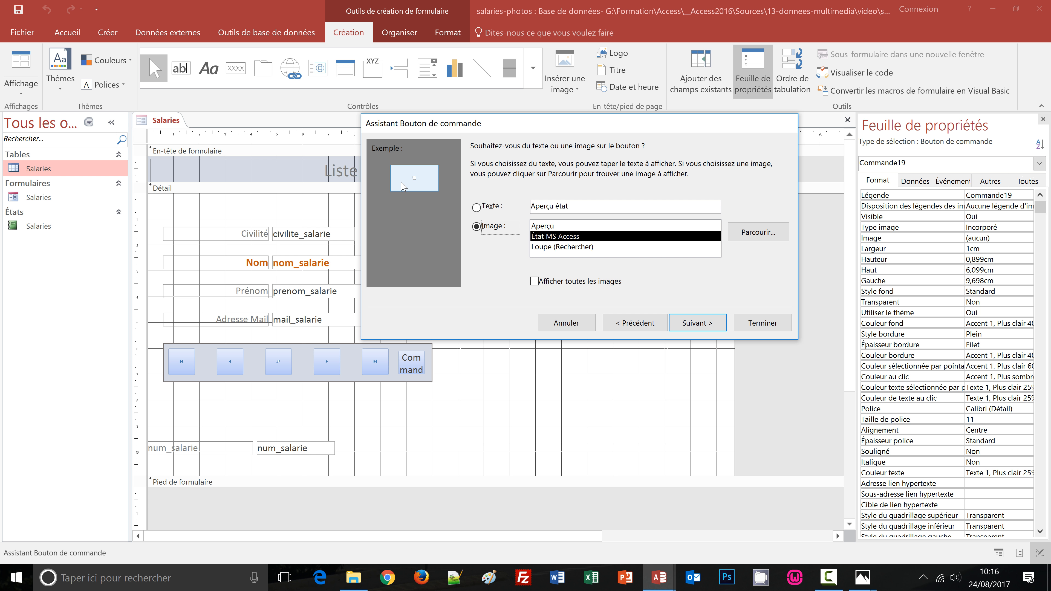
pyautogui.click(698, 323)
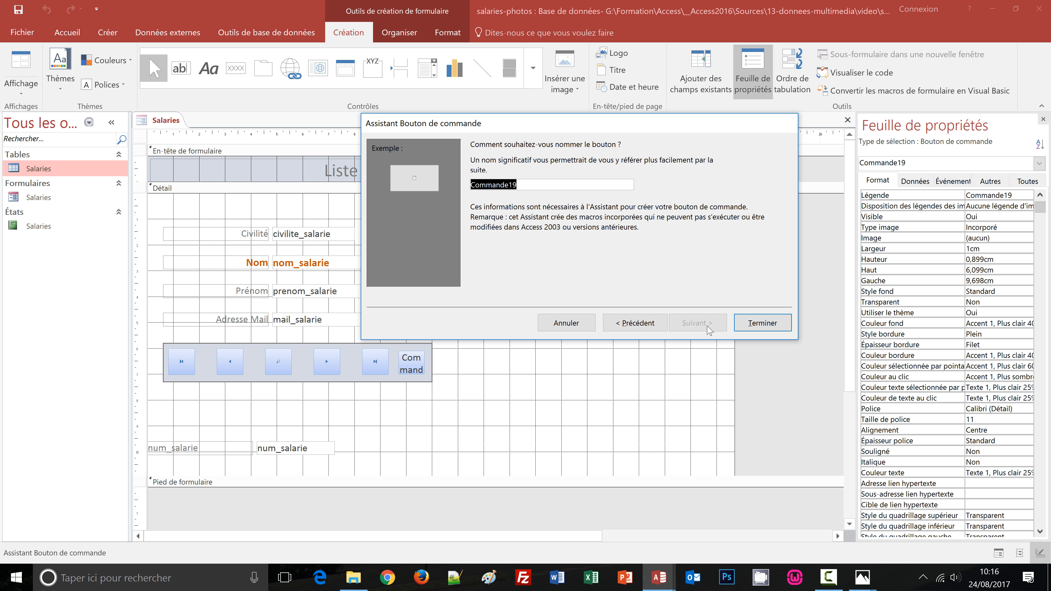
pyautogui.write('apercu')
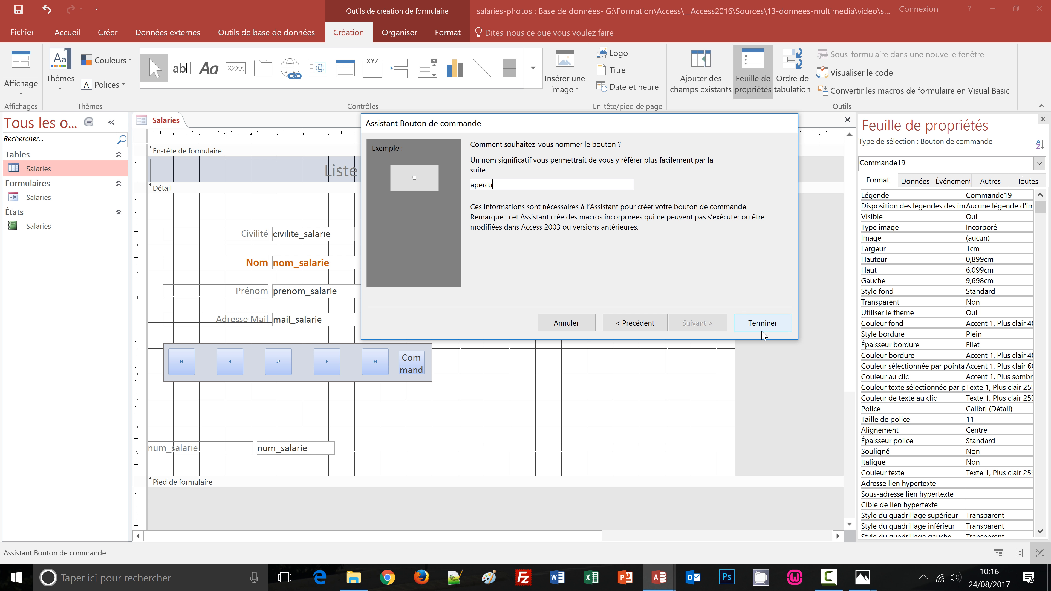
pyautogui.click(763, 326)
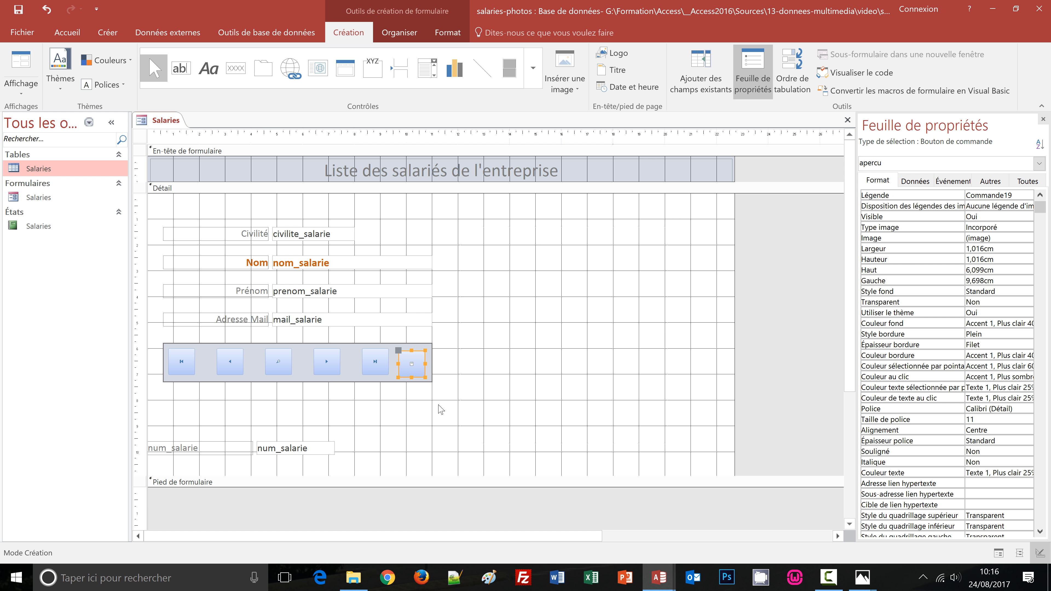
# - Align the bottom edges of the report preview button and the five navigation buttons
pyautogui.keyDown('shift'); pyautogui.click(377, 367); pyautogui.keyUp('shift')
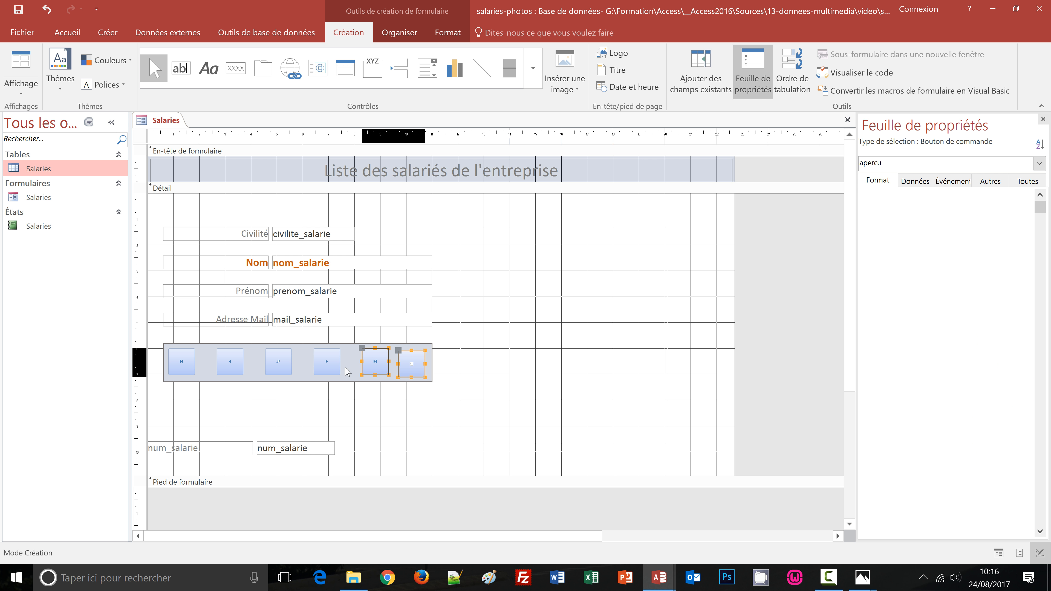
pyautogui.keyDown('shift'); pyautogui.click(325, 367); pyautogui.keyUp('shift')
pyautogui.keyDown('shift'); pyautogui.click(277, 362); pyautogui.keyUp('shift')
pyautogui.keyDown('shift'); pyautogui.click(231, 367); pyautogui.keyUp('shift')
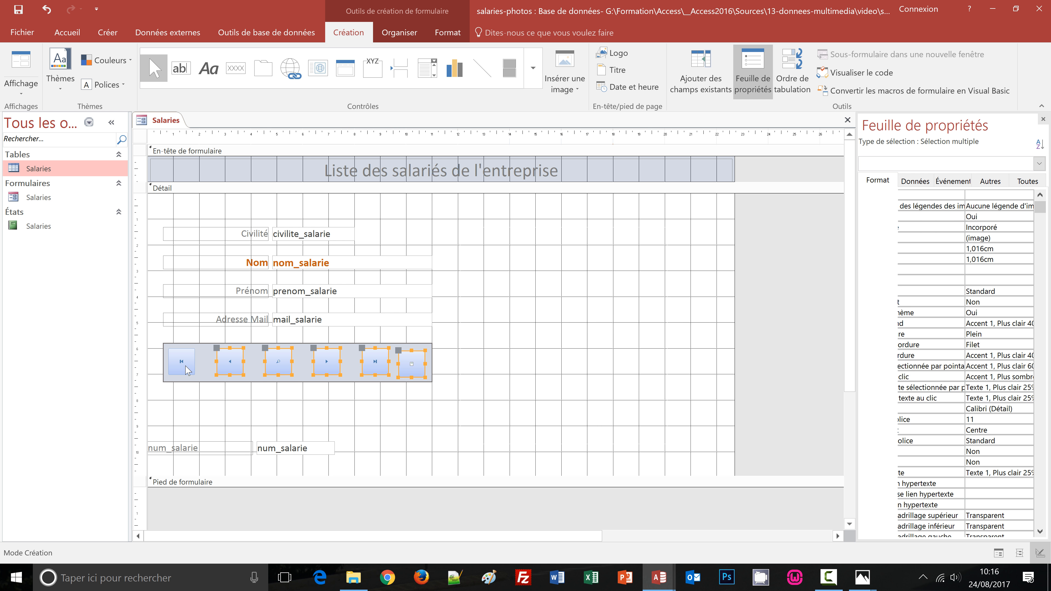
pyautogui.keyDown('shift'); pyautogui.click(181, 362); pyautogui.keyUp('shift')
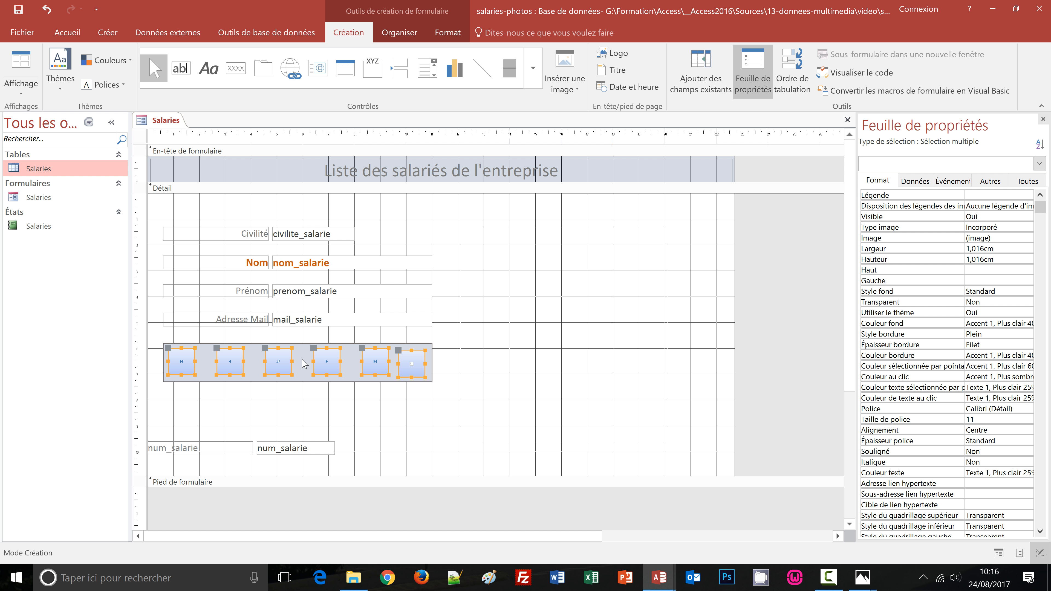
pyautogui.click(442, 34)
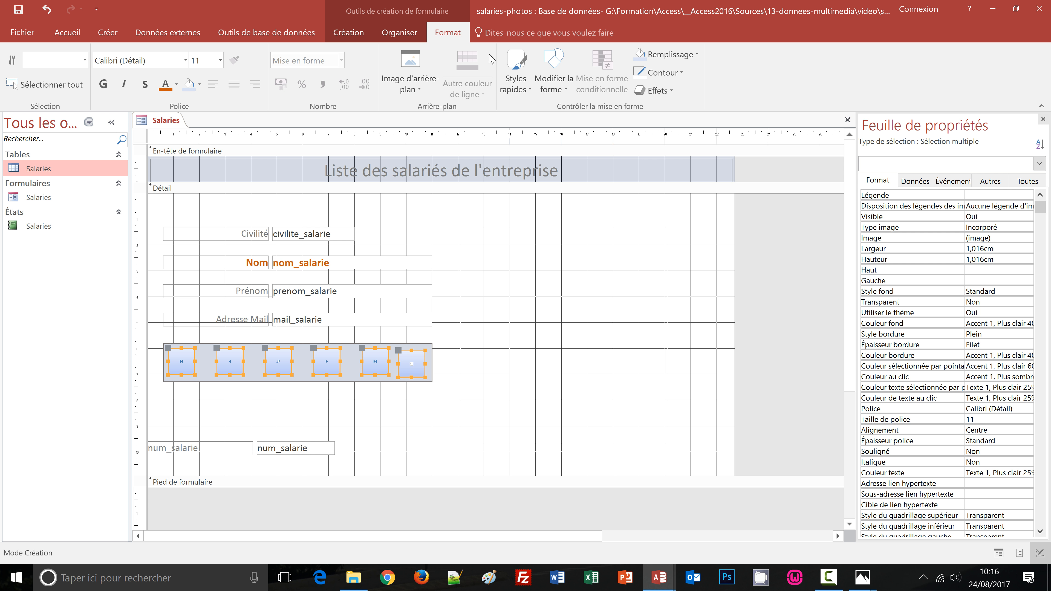
pyautogui.click(407, 34)
pyautogui.click(850, 95)
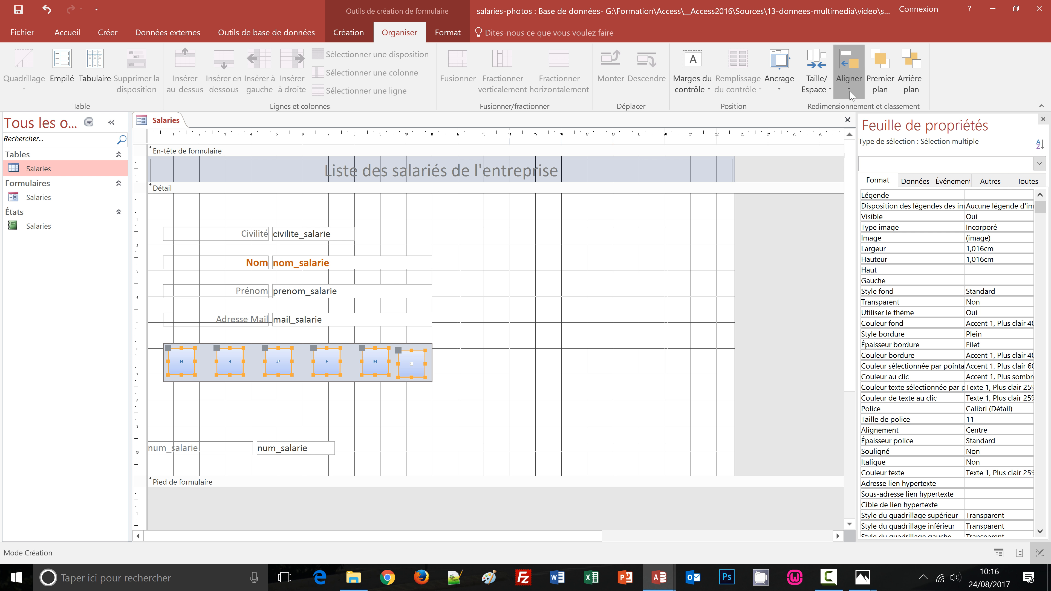
pyautogui.click(851, 177)
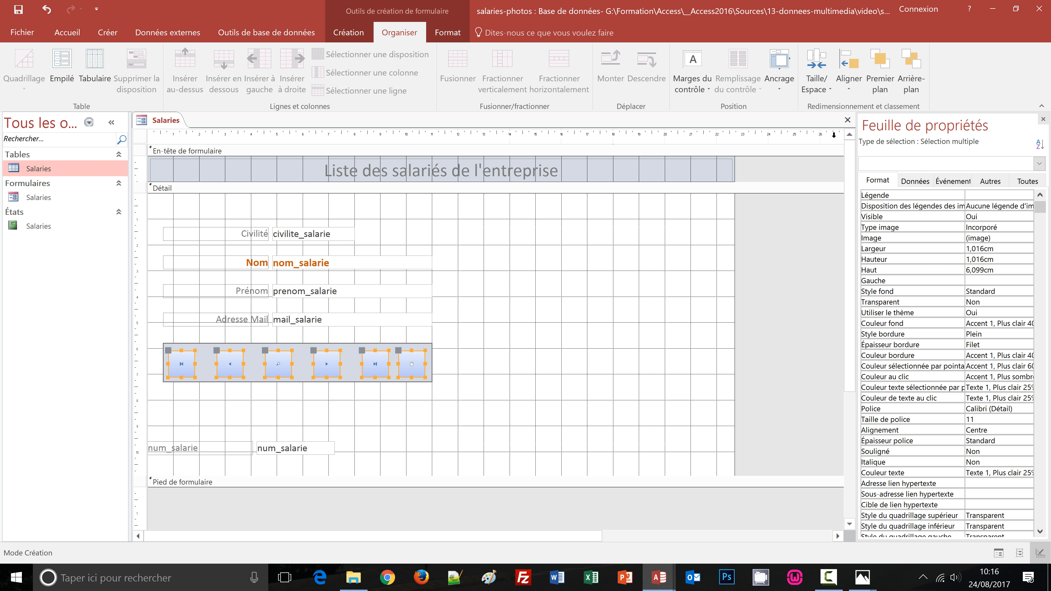
# - Distribute the six command buttons in the button bar with equal horizontal spacing
pyautogui.click(830, 94)
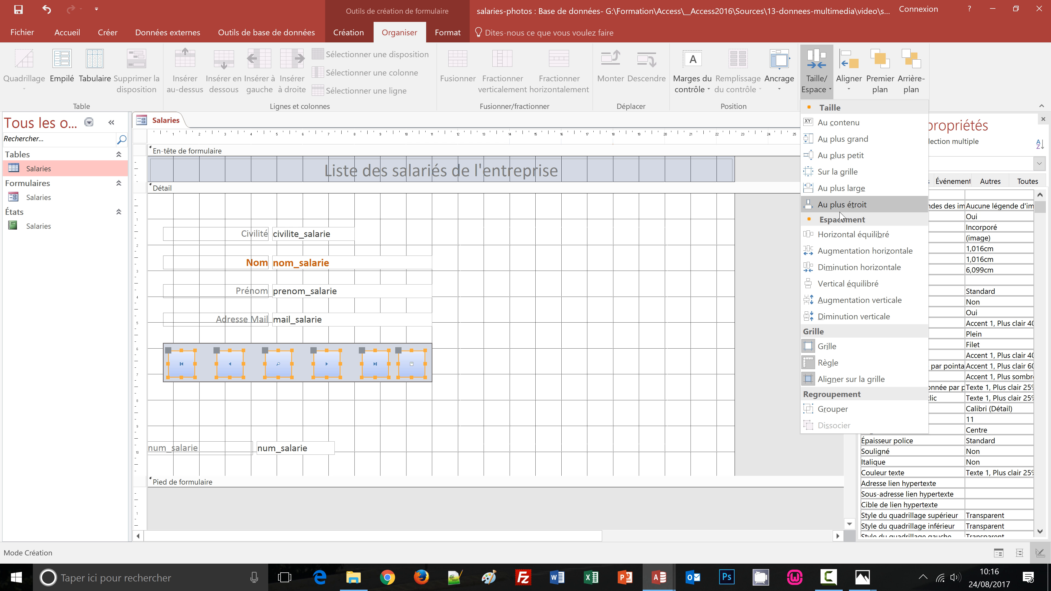
pyautogui.click(841, 236)
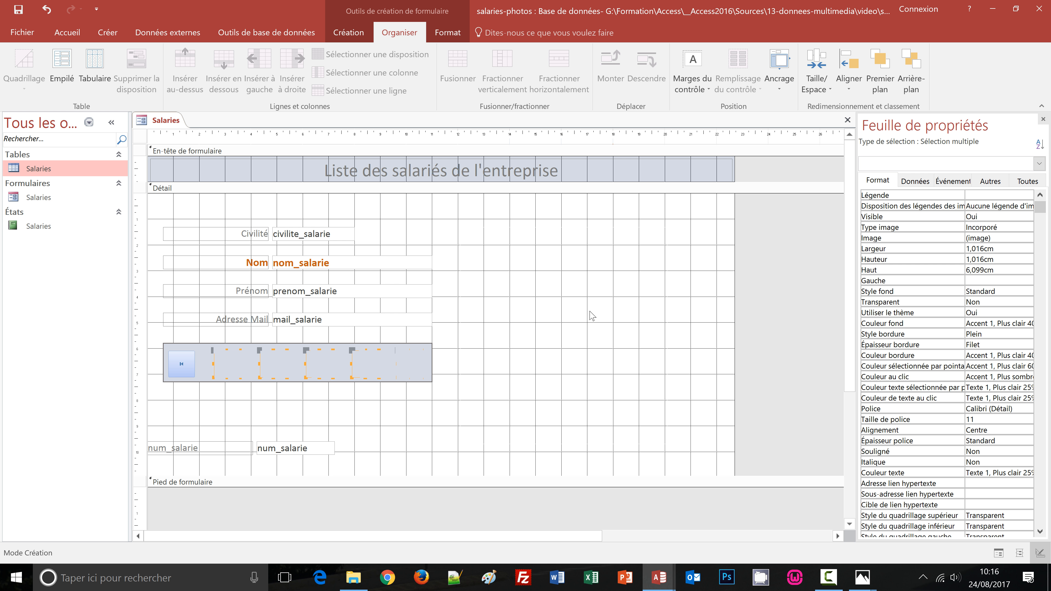
pyautogui.click(461, 426)
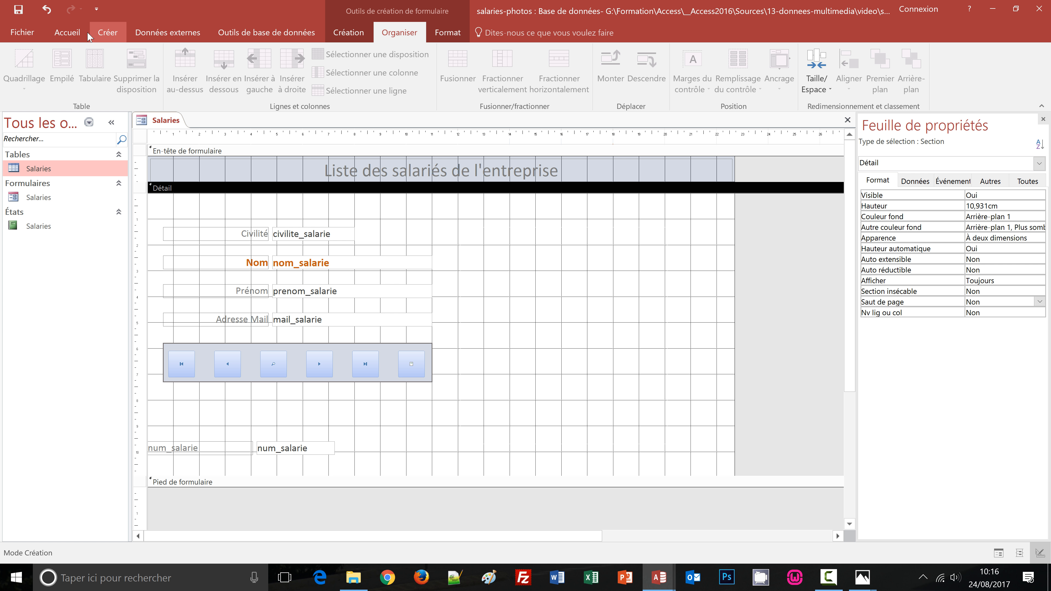
# - Test the report preview button from another employee's record in form view, compare the form with the previewed report, and close the preview
pyautogui.click(74, 35)
pyautogui.click(21, 64)
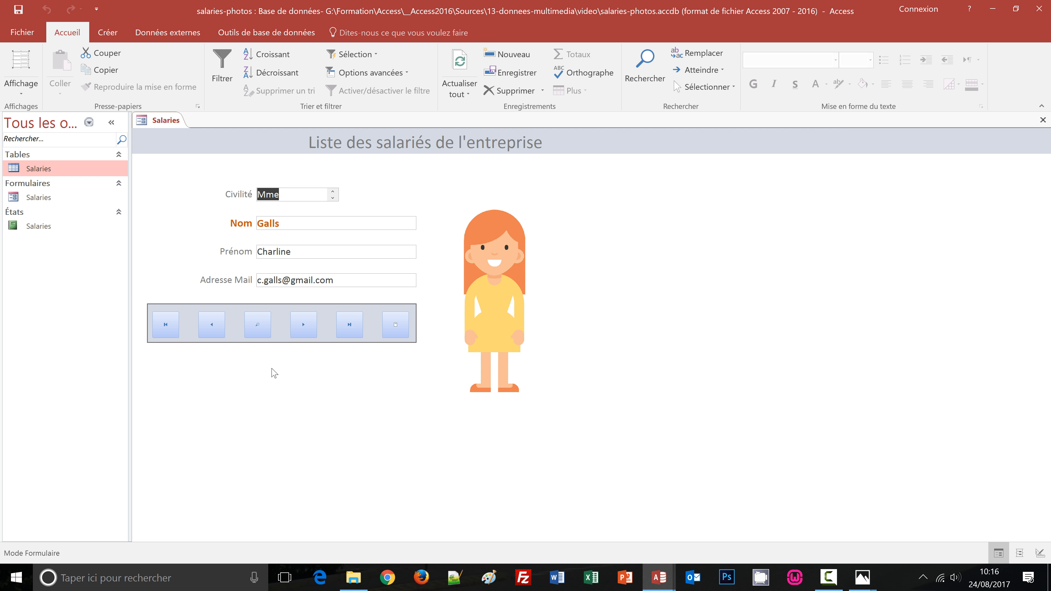
pyautogui.click(302, 330)
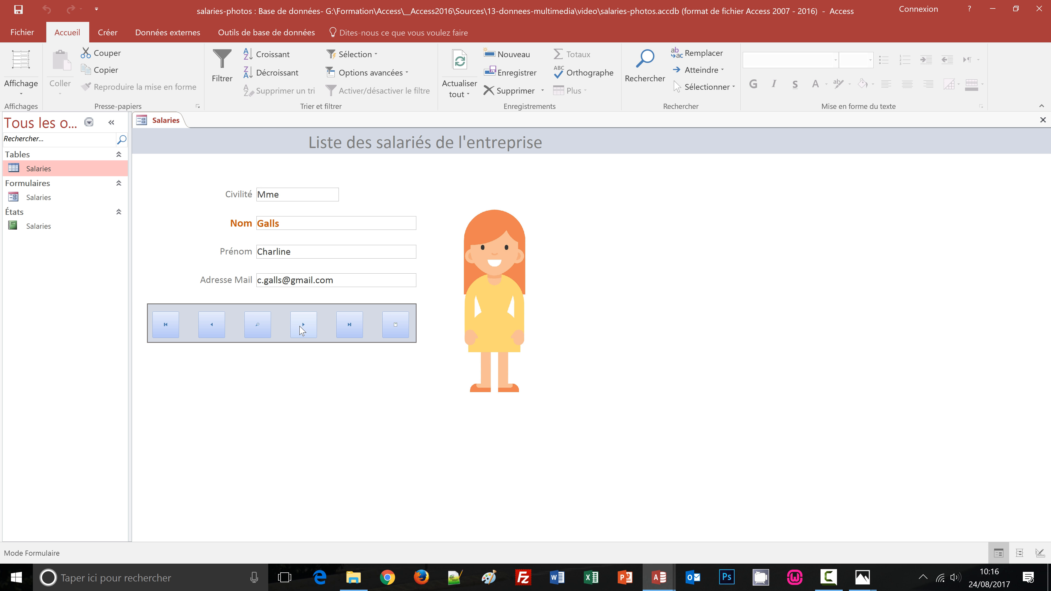
pyautogui.click(303, 328)
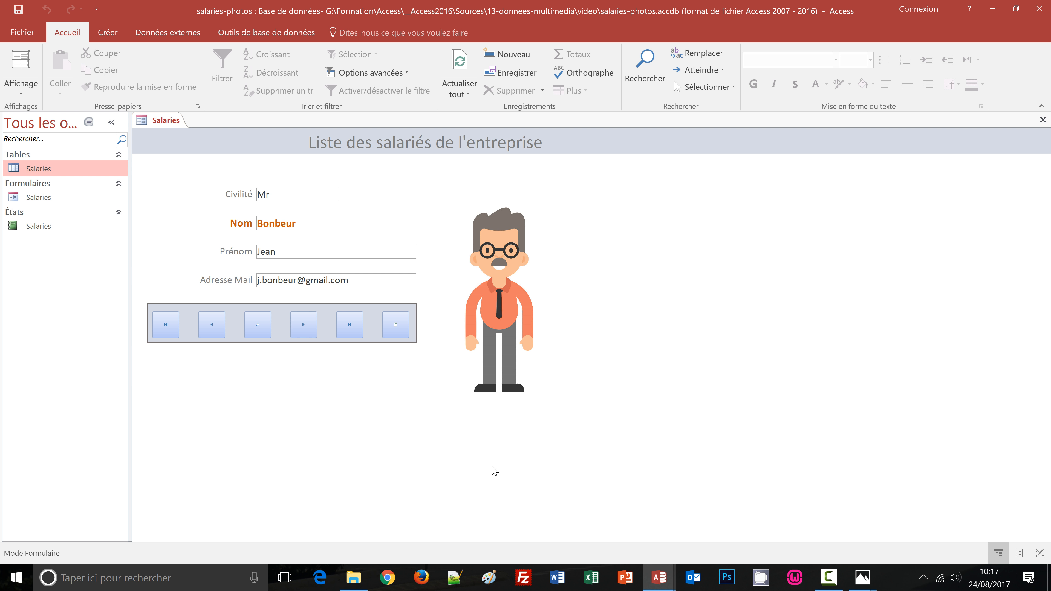
pyautogui.click(396, 330)
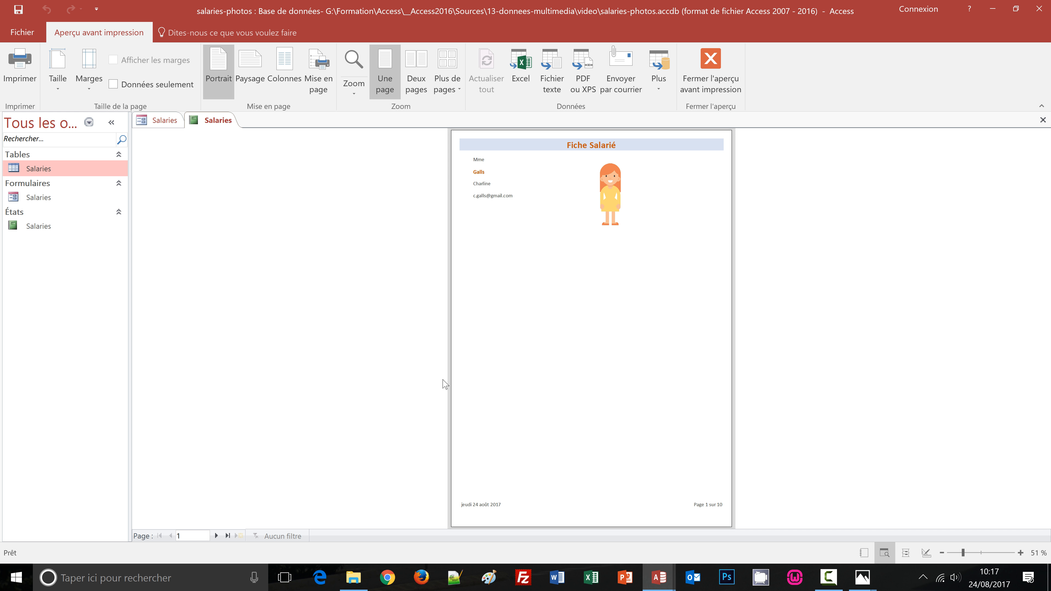
pyautogui.click(170, 124)
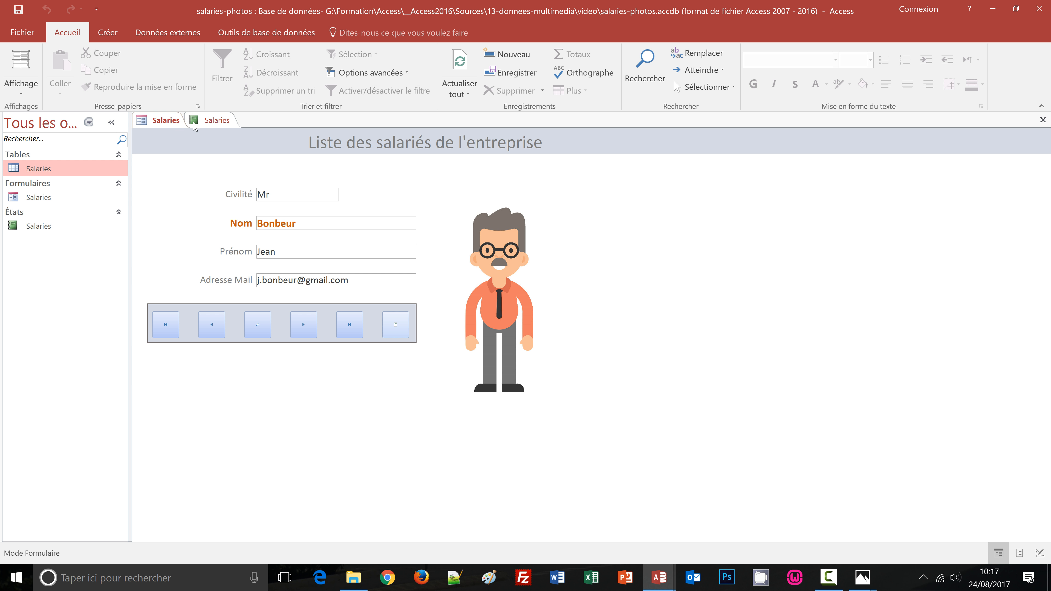
pyautogui.click(207, 121)
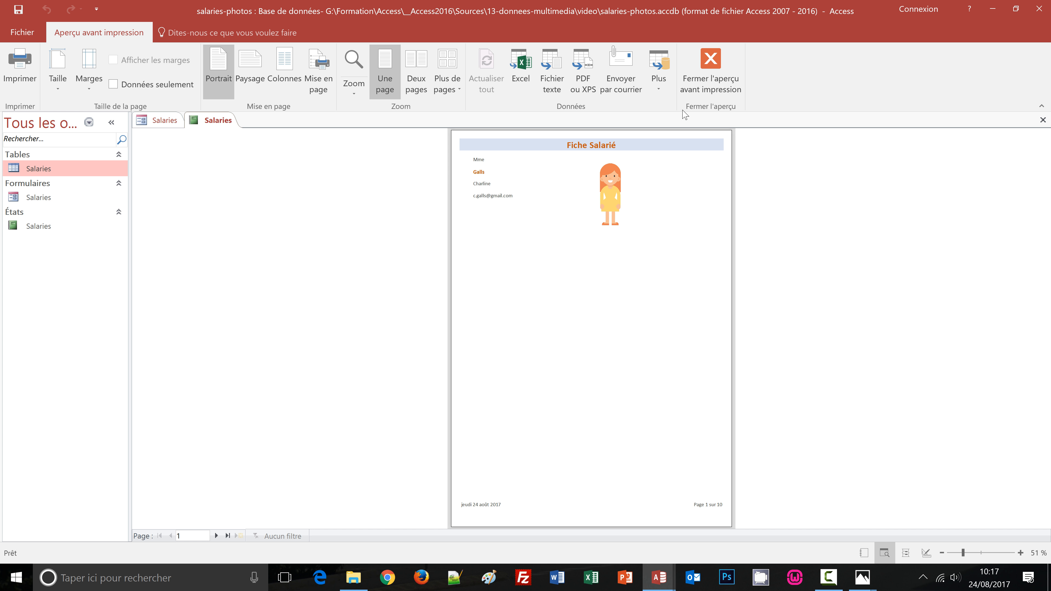
pyautogui.click(711, 62)
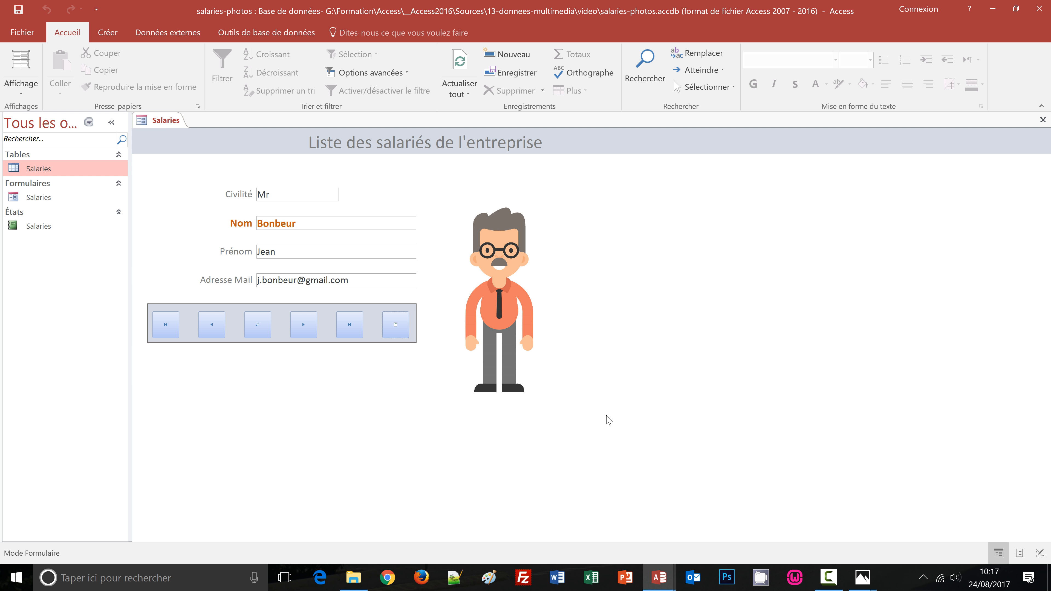
# - Return the form to design view and open the embedded Au clic macro of the apercu button
pyautogui.click(21, 94)
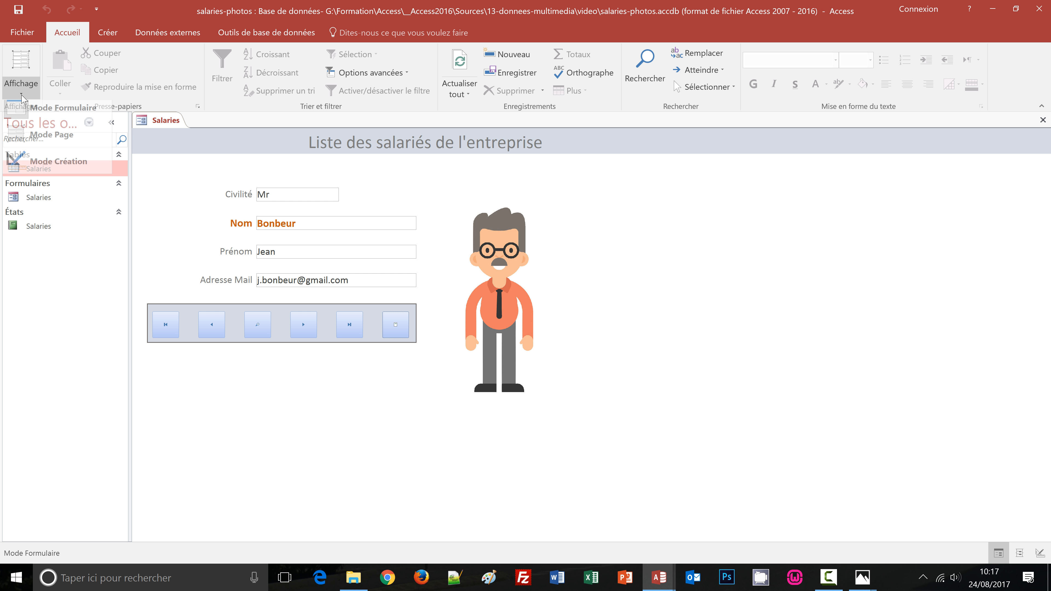
pyautogui.click(41, 163)
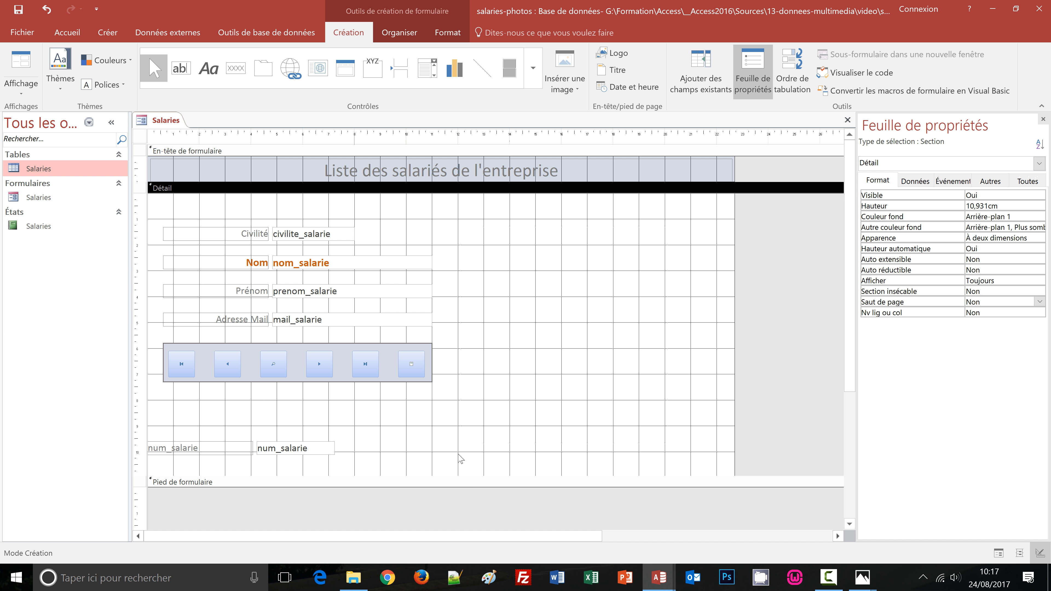
pyautogui.click(417, 371)
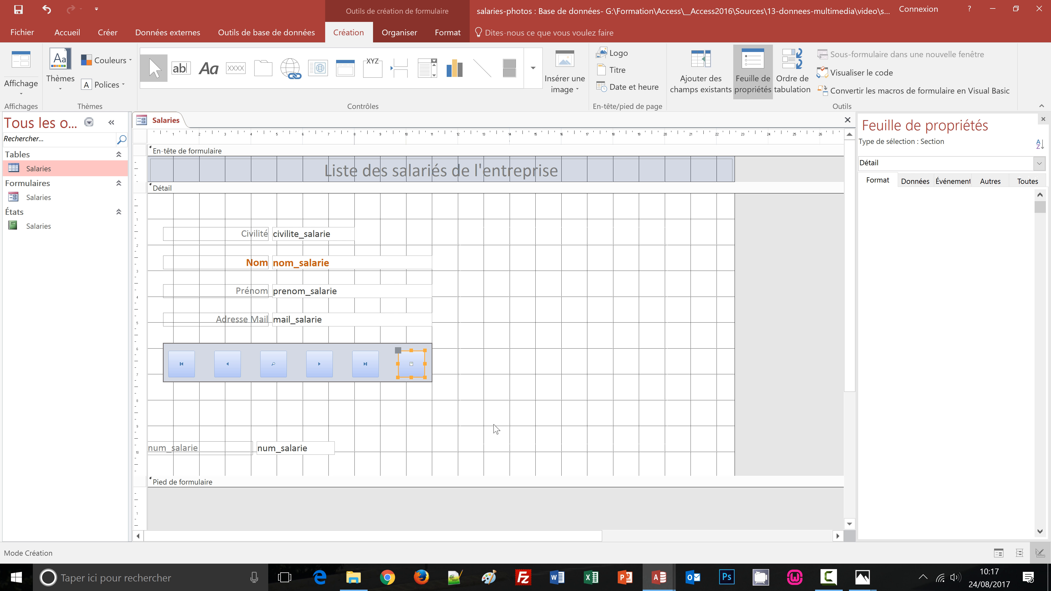
pyautogui.click(952, 182)
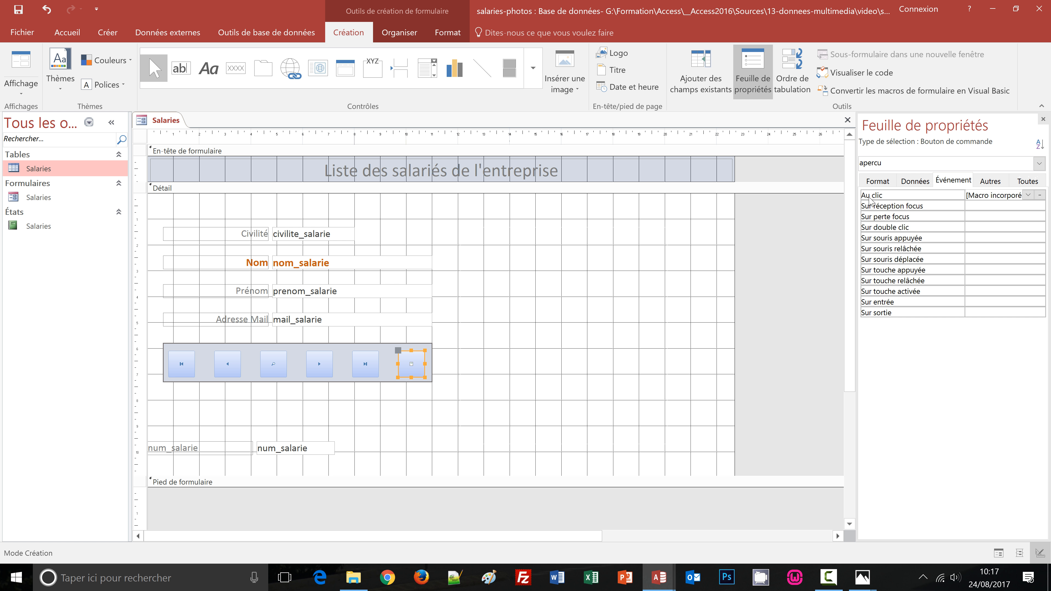
pyautogui.click(1040, 195)
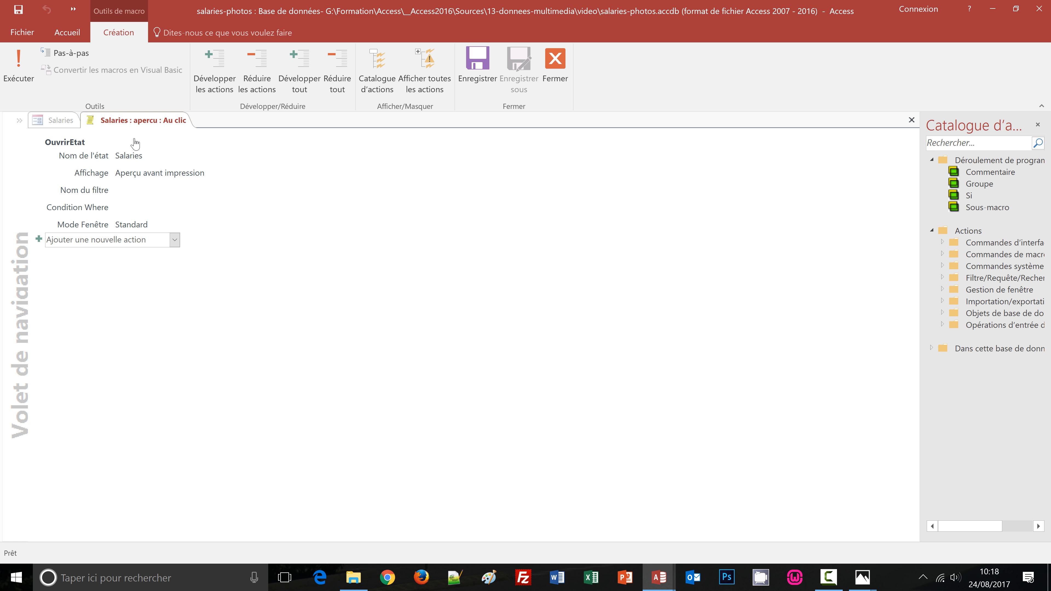
pyautogui.moveTo(61, 148)
# - Begin the Where condition of the OuvrirEtat action with [num_salarie]=[Formulaires]
pyautogui.click(149, 208)
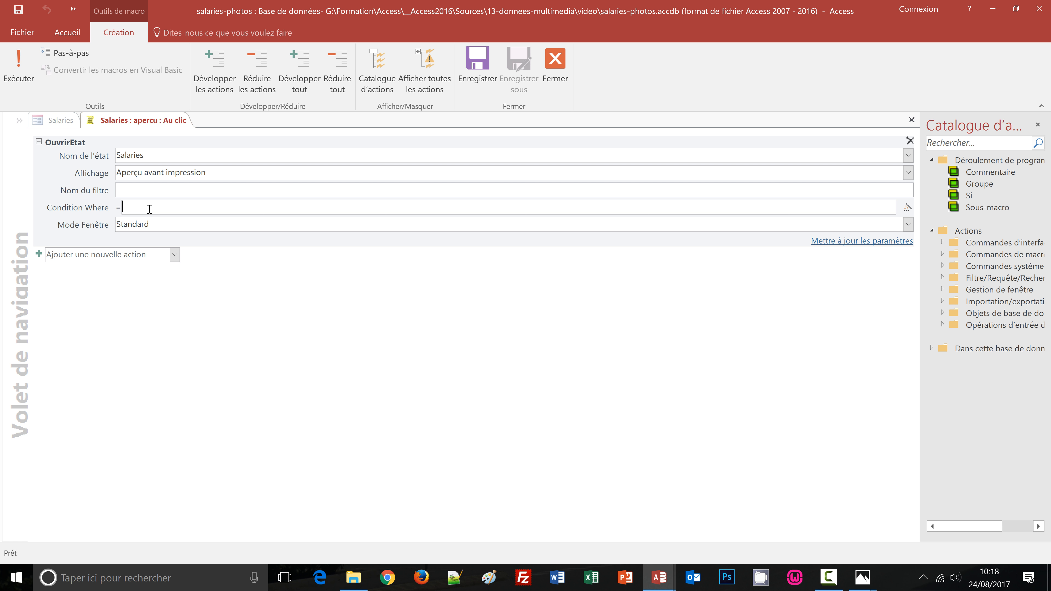
pyautogui.write('nu')
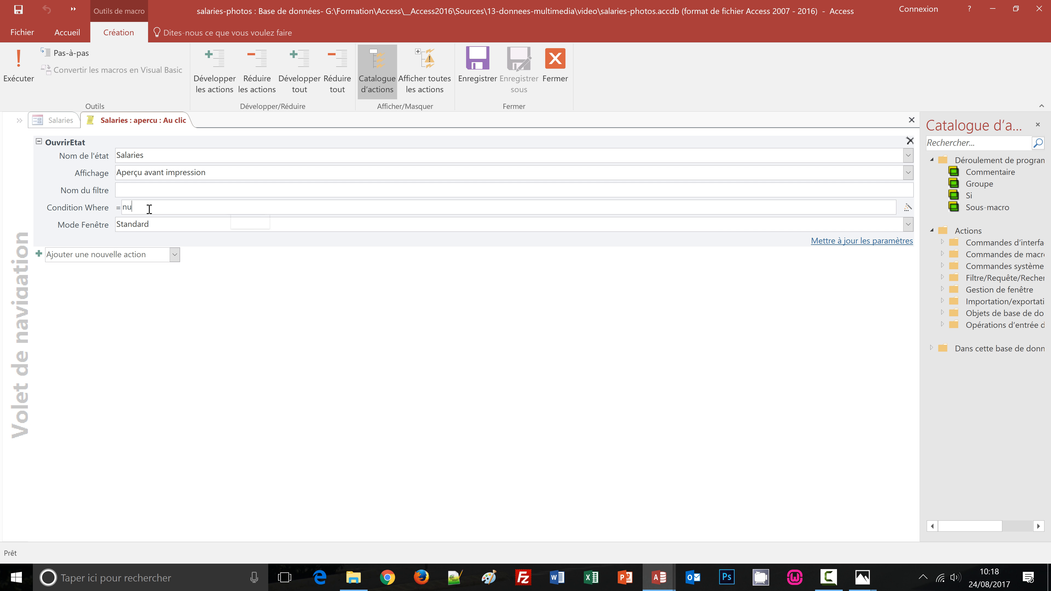
pyautogui.write('m')
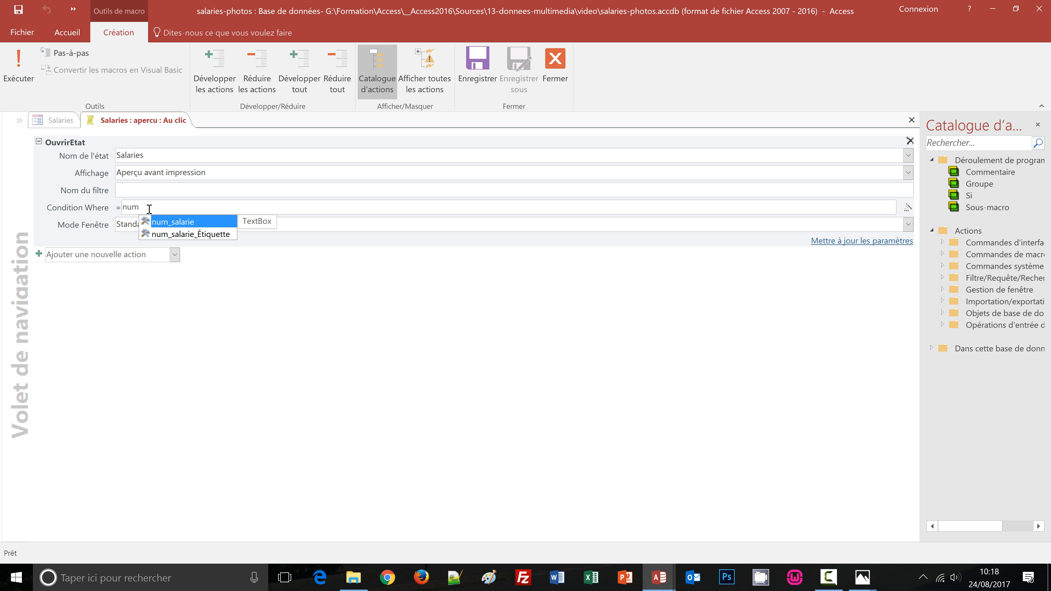
pyautogui.click(172, 222)
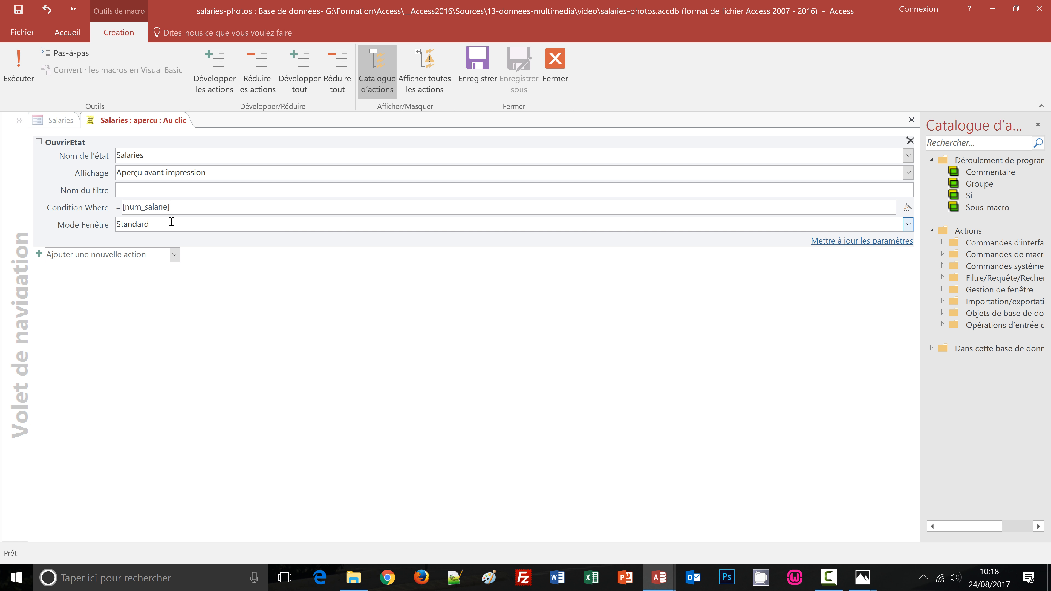
pyautogui.click(171, 223)
pyautogui.click(187, 207)
pyautogui.write('formu')
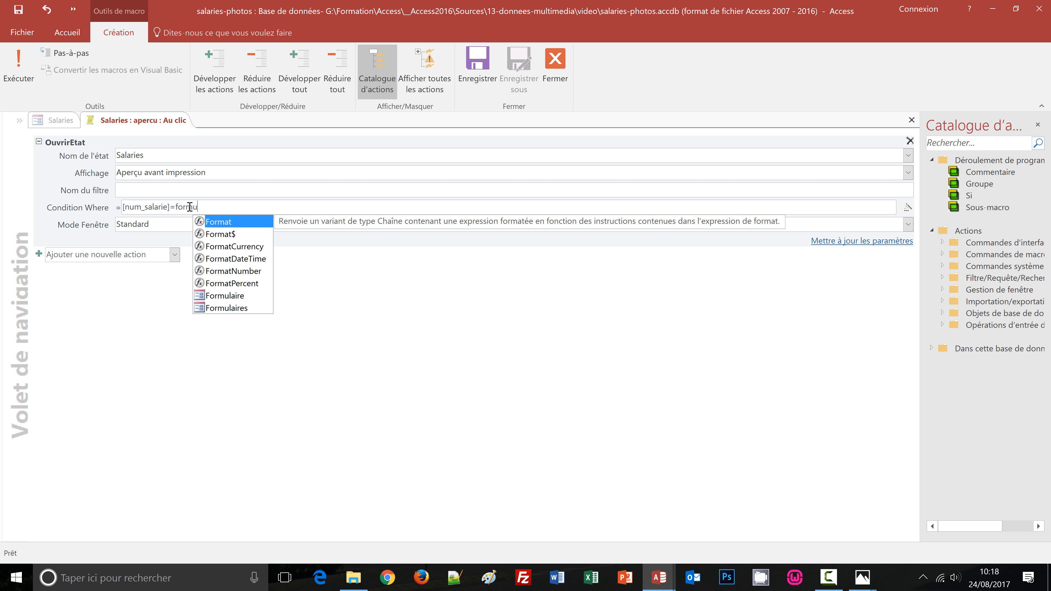
pyautogui.write('lai')
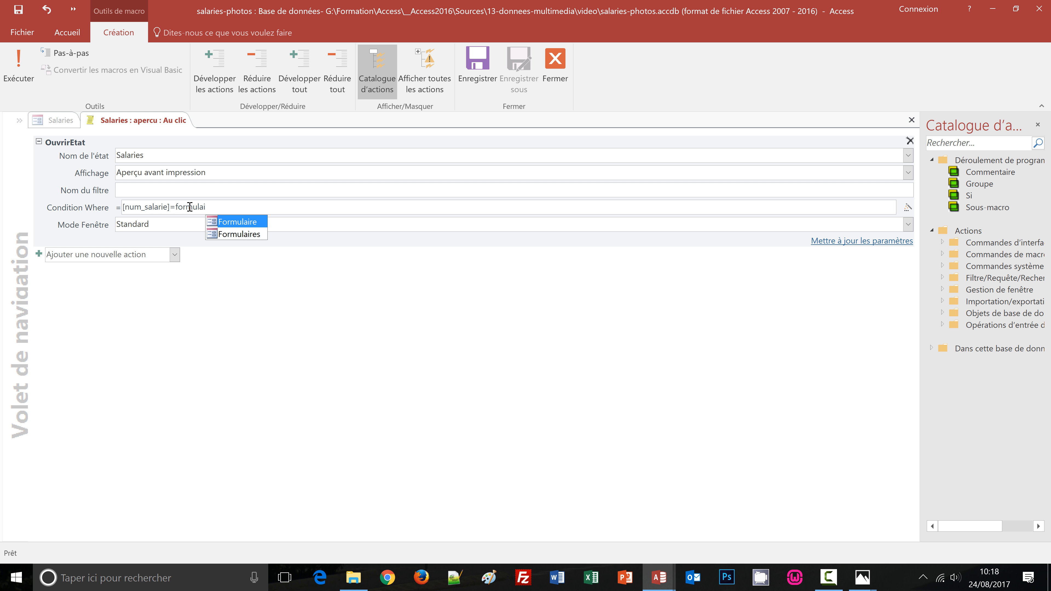
pyautogui.doubleClick(251, 235)
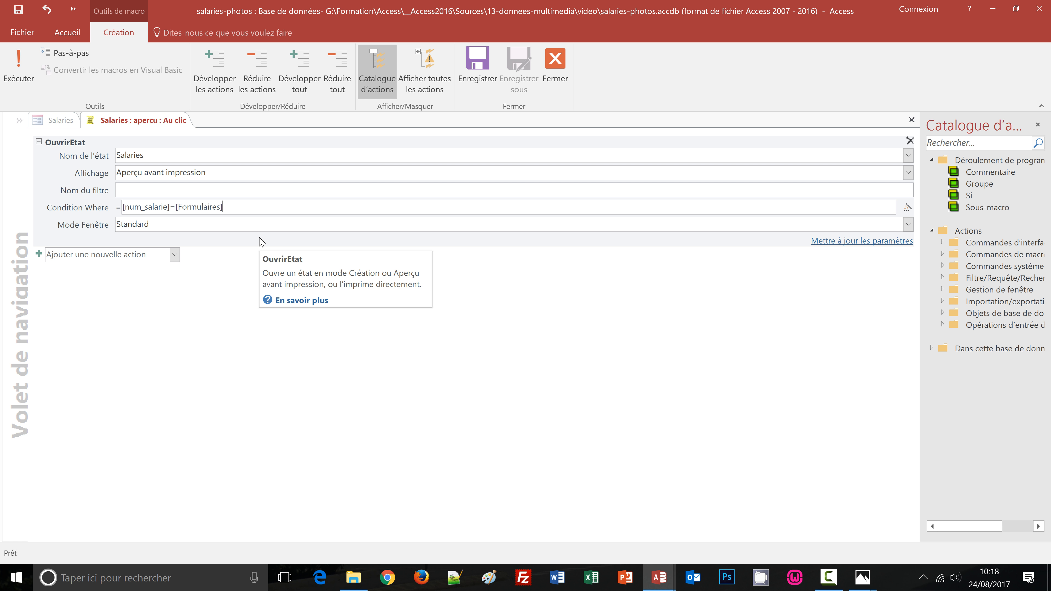
# - Complete the OuvrirEtat Where condition by appending ![Salaries]![num_salarie], and close the macro
pyautogui.write('!')
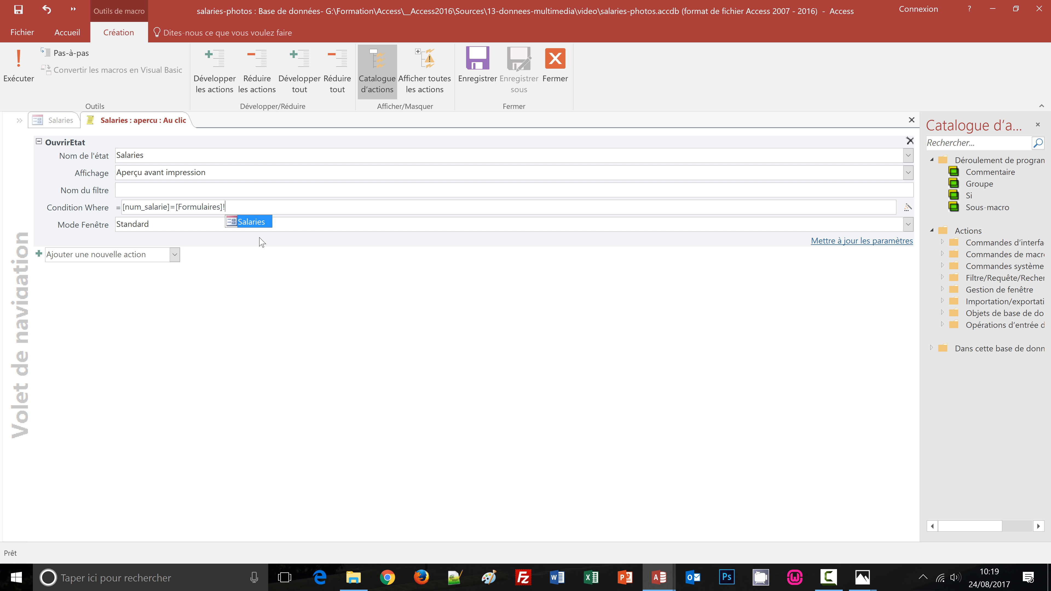
pyautogui.write('sala')
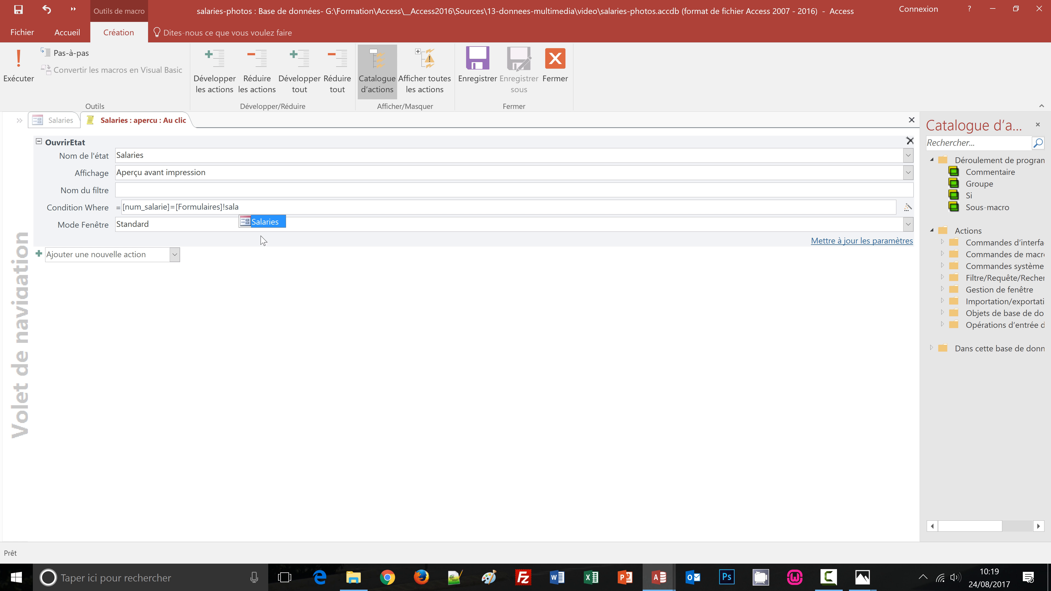
pyautogui.doubleClick(264, 222)
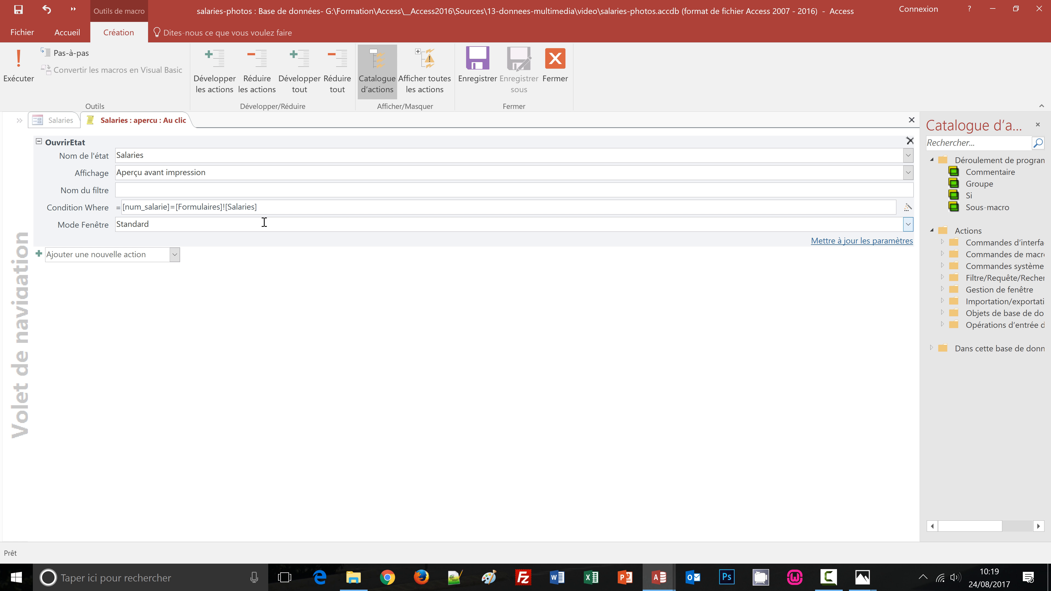
pyautogui.write('!')
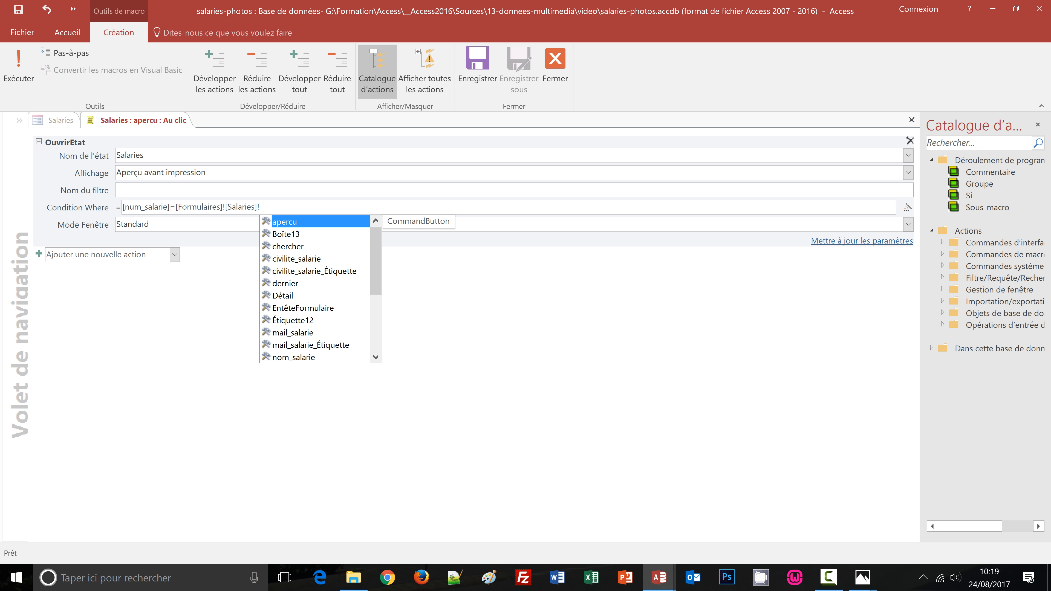
pyautogui.write('num')
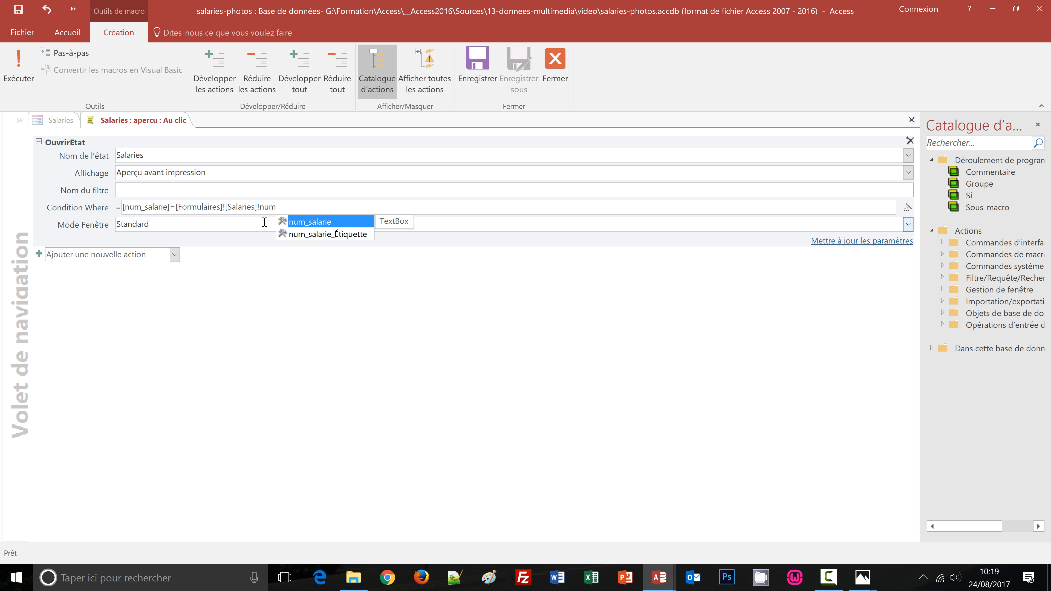
pyautogui.doubleClick(308, 222)
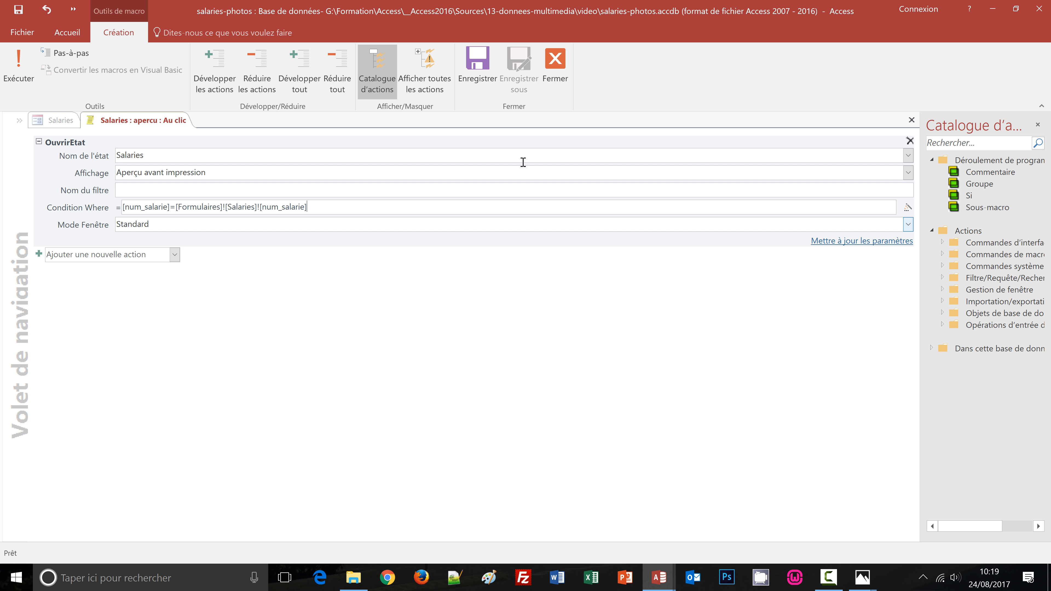
pyautogui.click(555, 88)
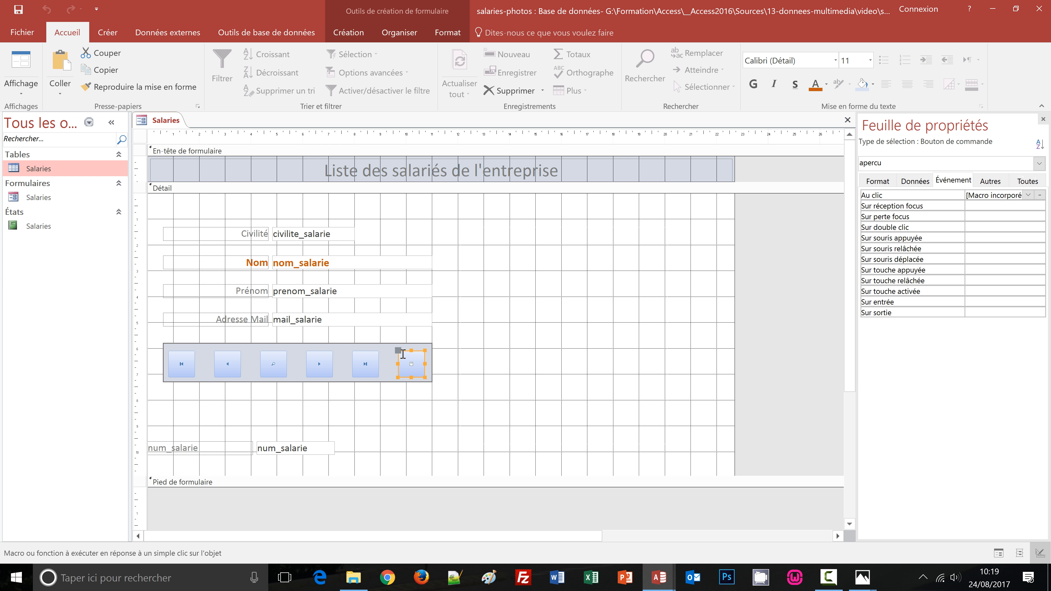
# - Check in form view that the preview button shows only the current employee, using a different record, and close the preview while keeping the form open
pyautogui.click(20, 64)
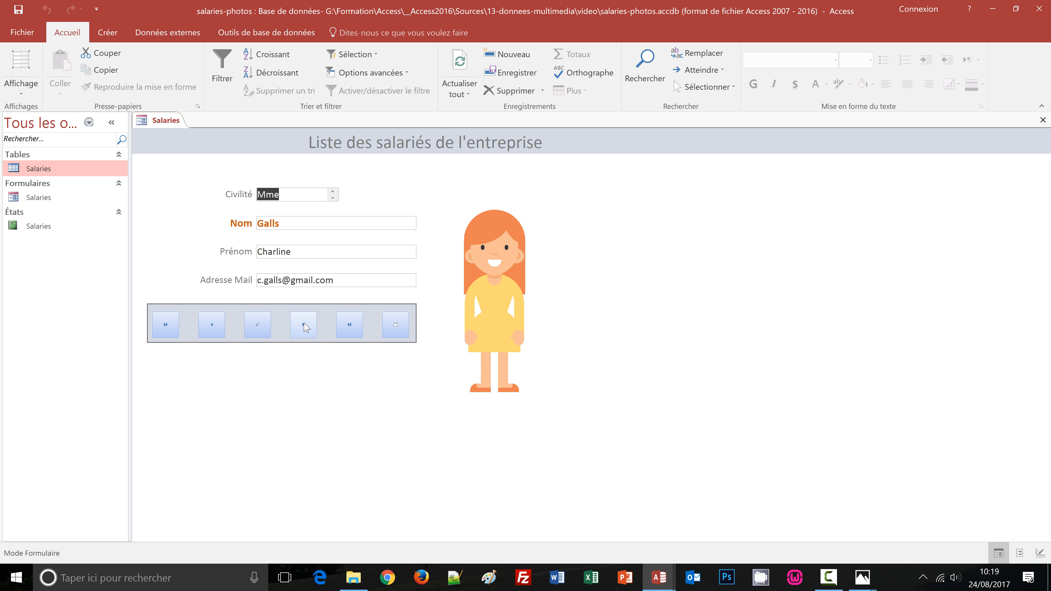
pyautogui.click(303, 325)
pyautogui.click(304, 325)
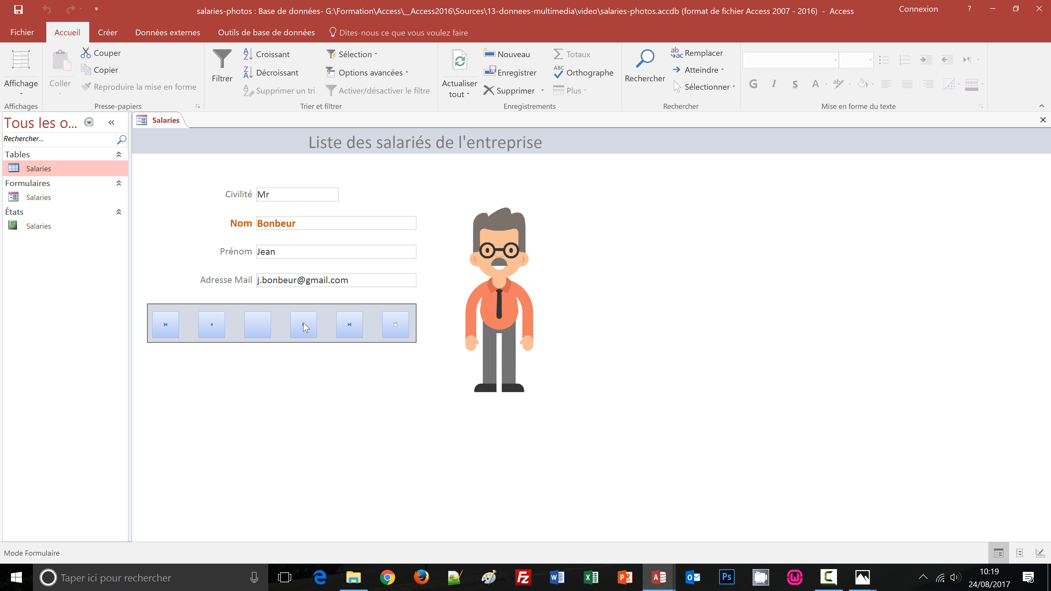
pyautogui.click(303, 325)
pyautogui.click(304, 325)
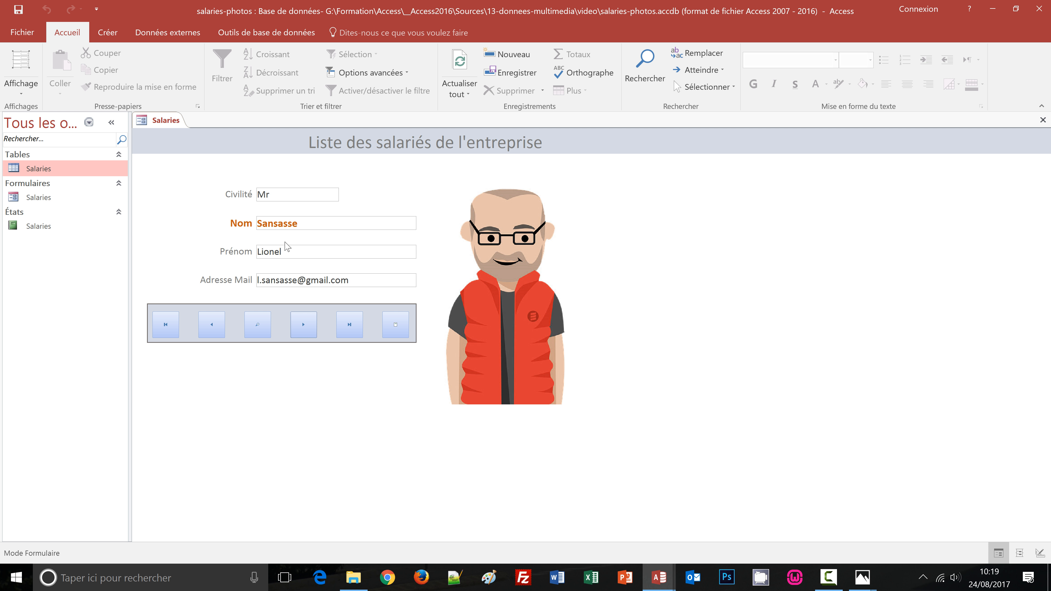
pyautogui.click(398, 331)
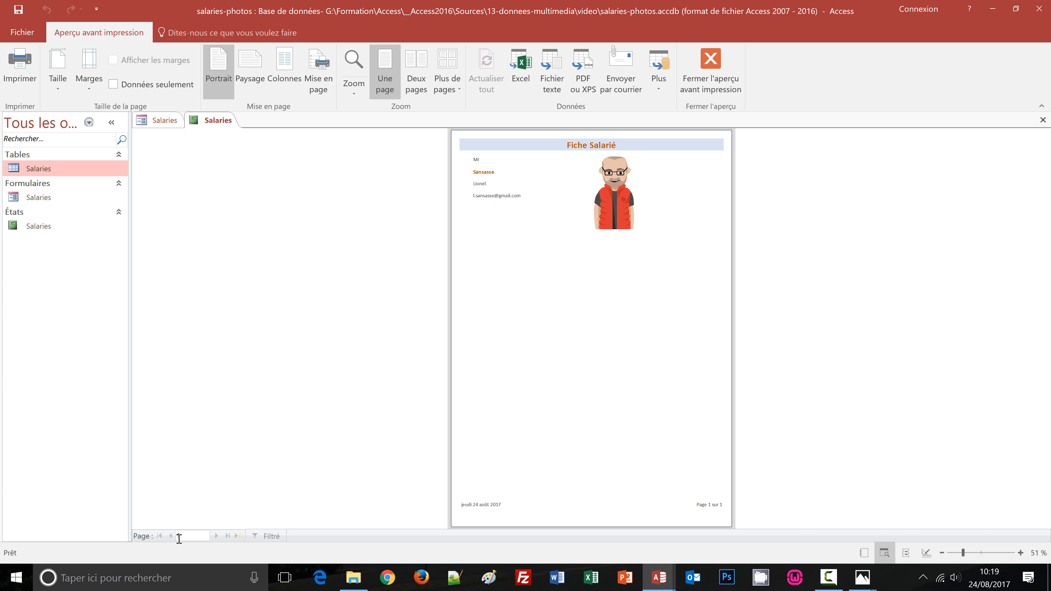
pyautogui.click(716, 83)
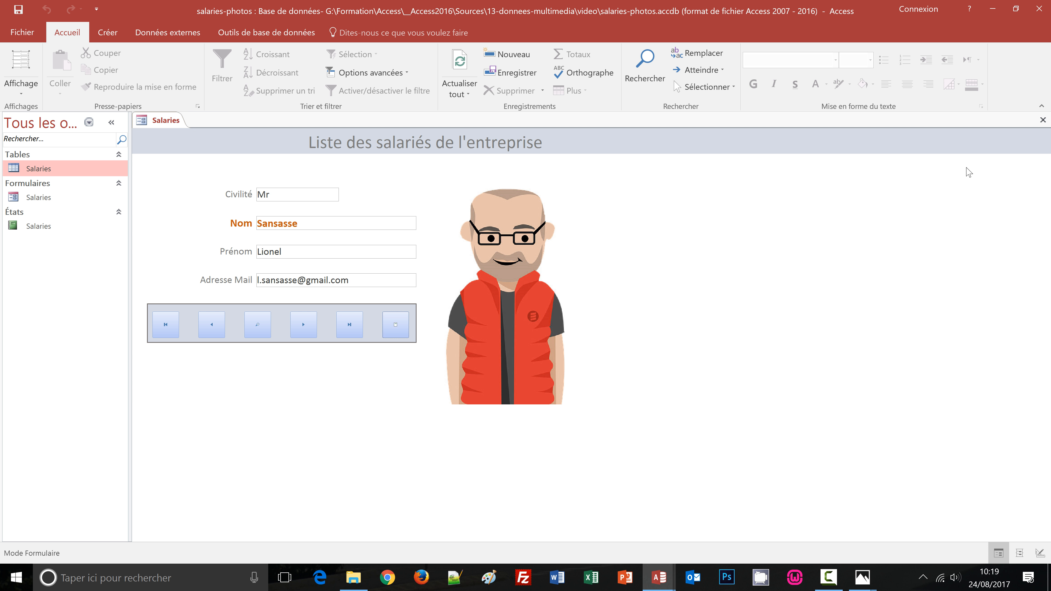
pyautogui.click(1044, 120)
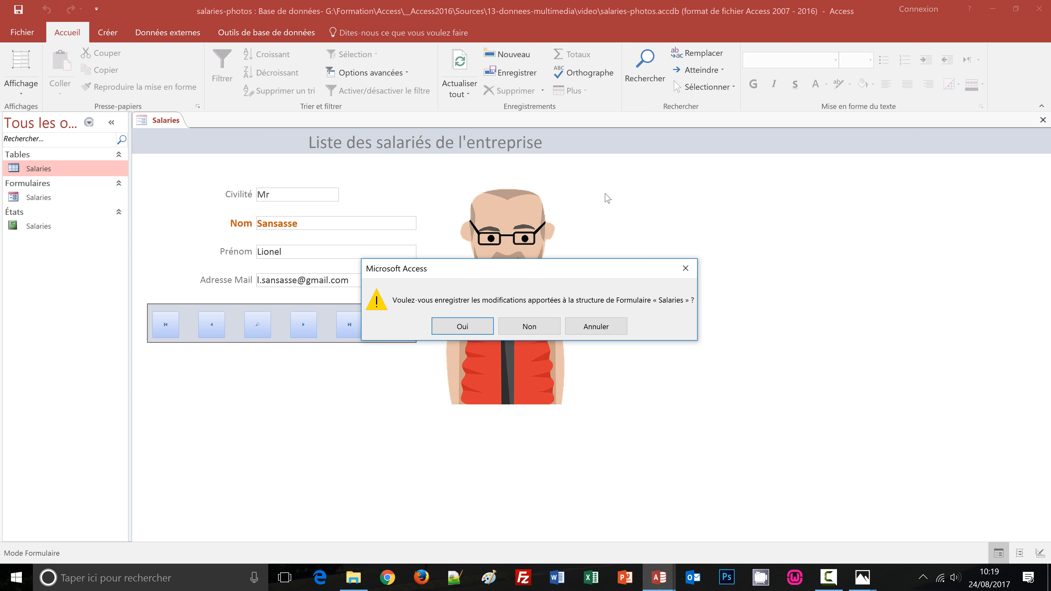
pyautogui.click(581, 330)
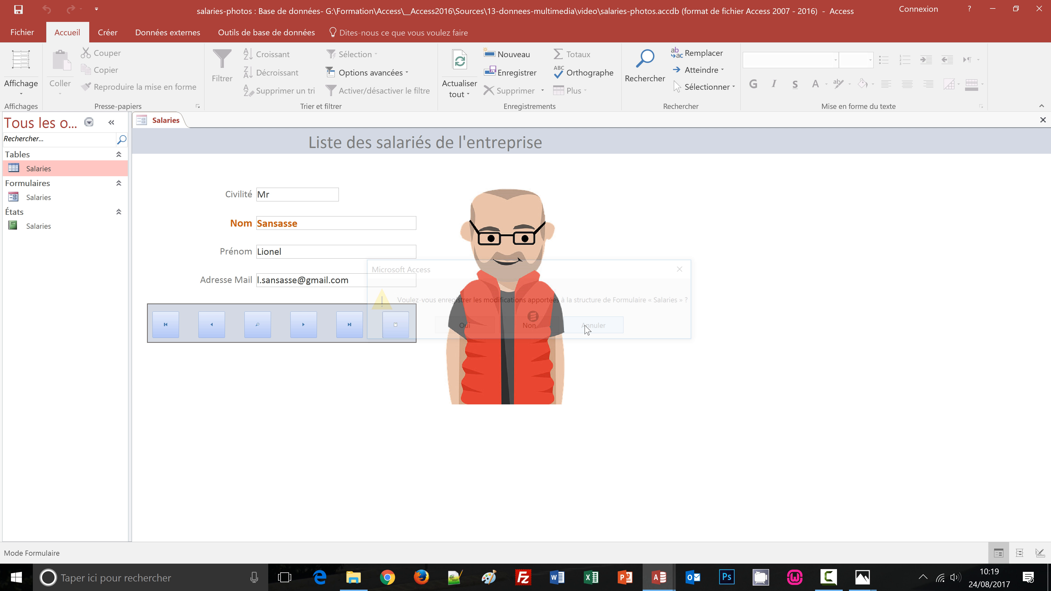
# - Move forward to a further employee record in the form and preview that employee's report
pyautogui.click(307, 331)
pyautogui.click(306, 331)
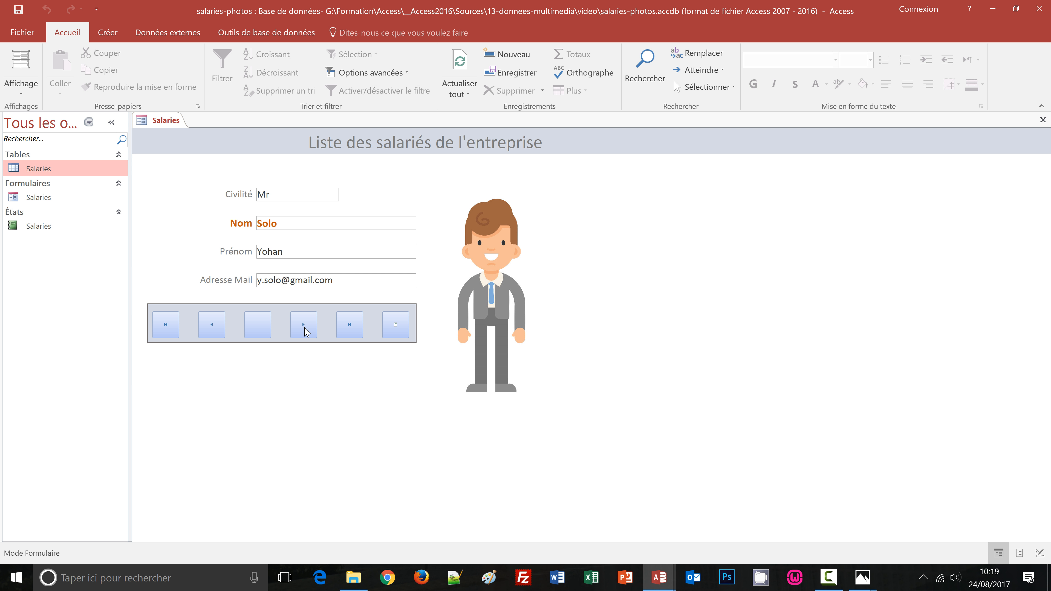
pyautogui.click(396, 325)
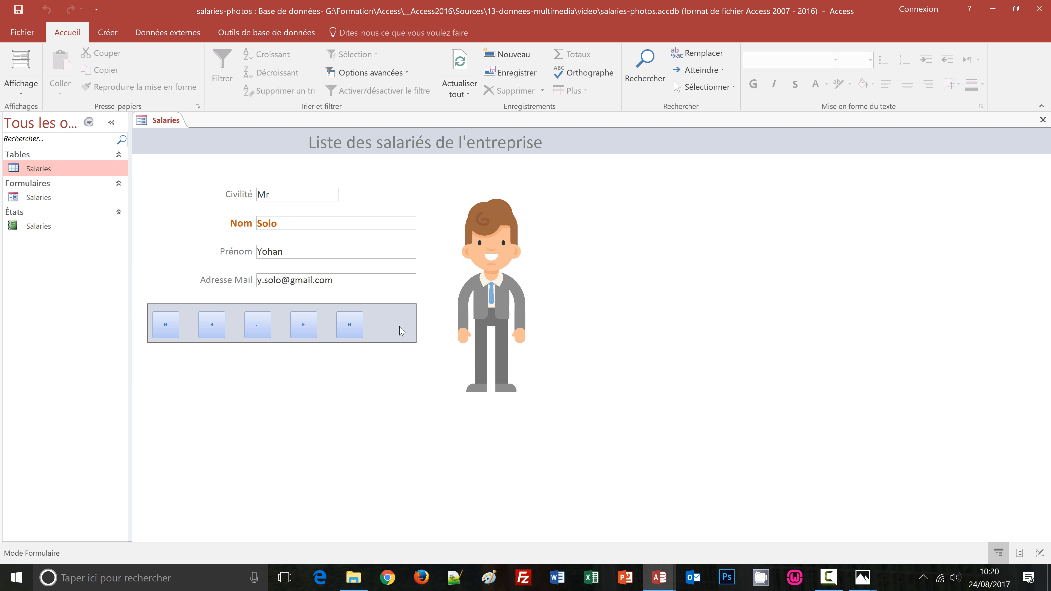